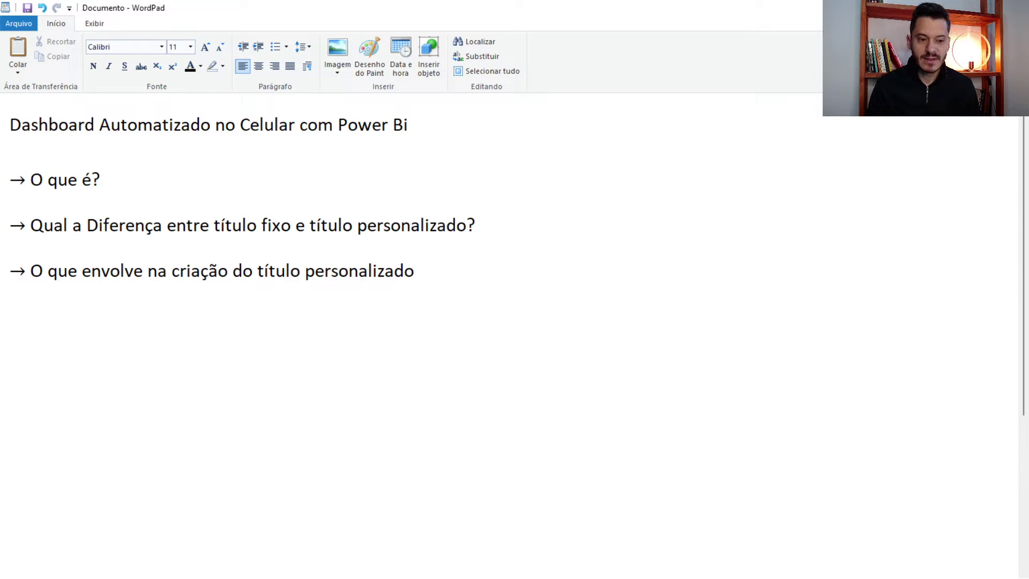
Step: Add the indented bullet "2 dax e um operador" below the line "O que envolve na criação do título personalizado"
{"action": "left_click", "coordinate": [19, 327]}
{"action": "key", "text": "Tab"}
{"action": "left_click", "coordinate": [87, 316]}
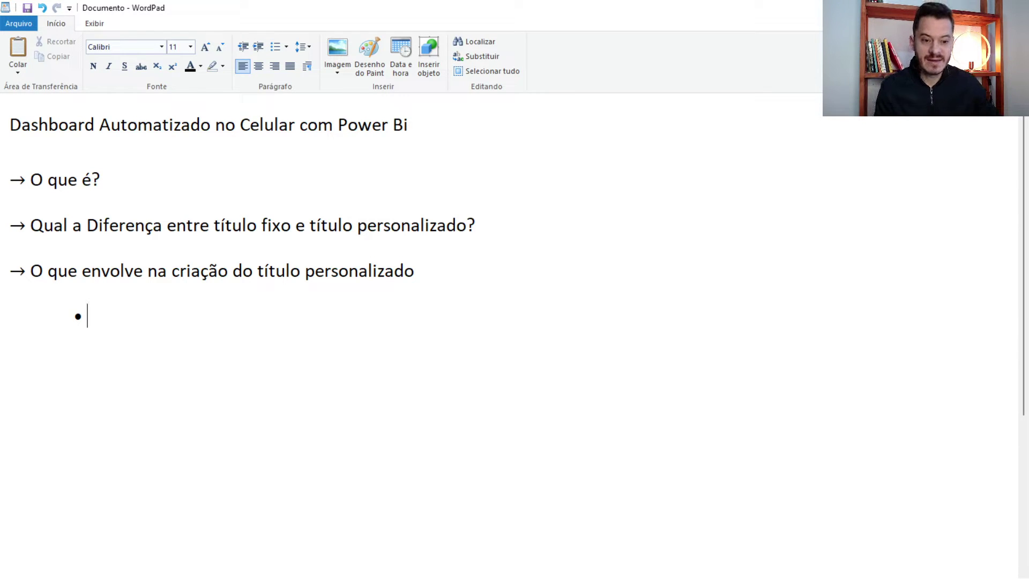
{"action": "type", "text": "2"}
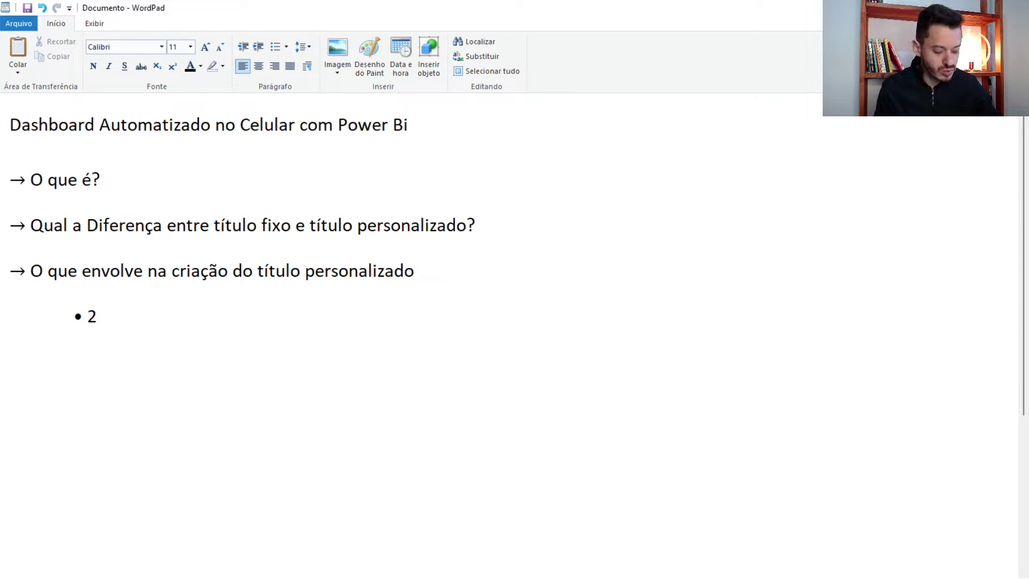
{"action": "type", "text": " dax "}
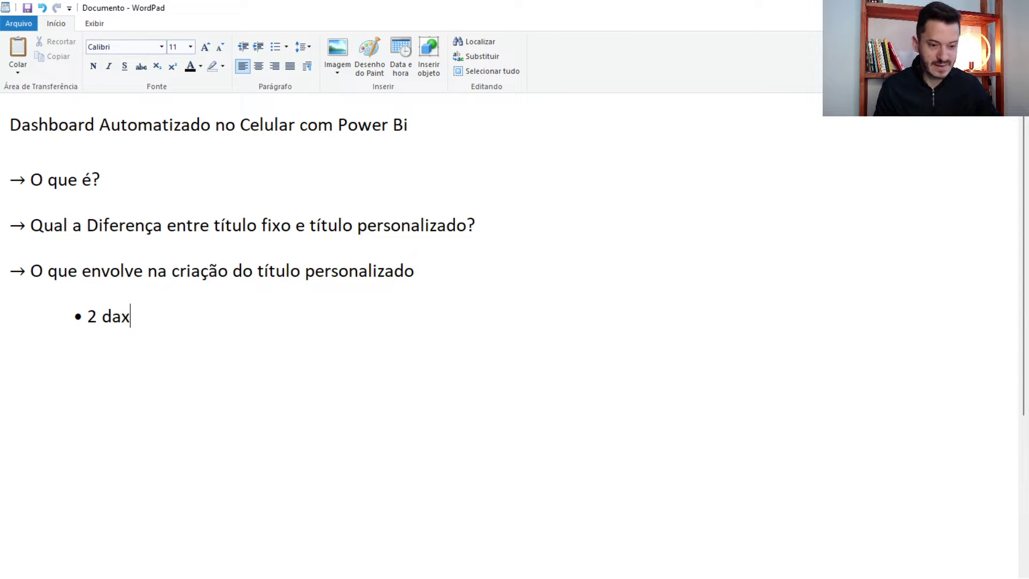
{"action": "type", "text": "e um"}
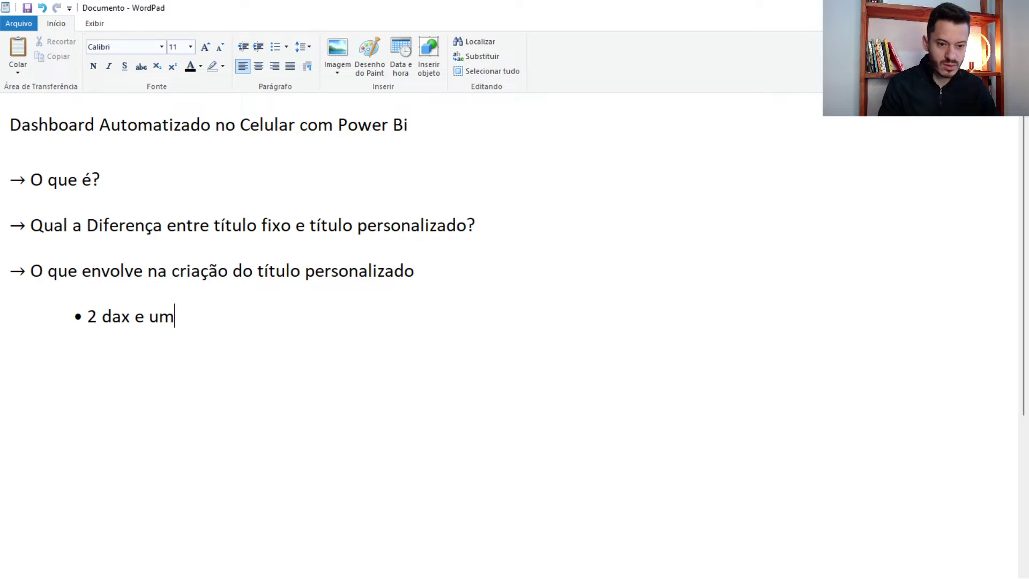
{"action": "type", "text": " operador"}
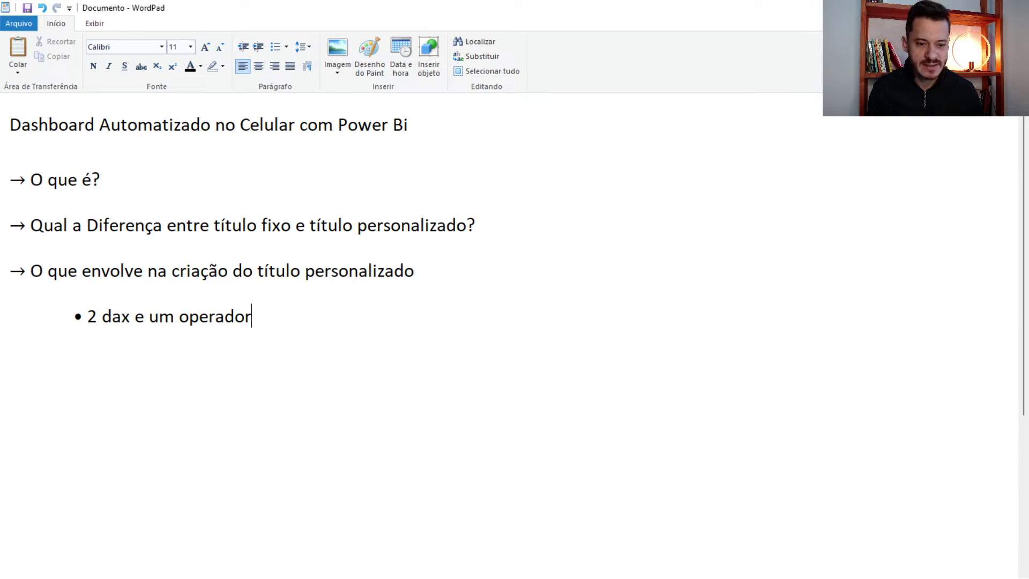
Step: Remove the blank line between the "O que envolve na criação do título personalizado" line and its bullet
{"action": "left_click", "coordinate": [458, 270]}
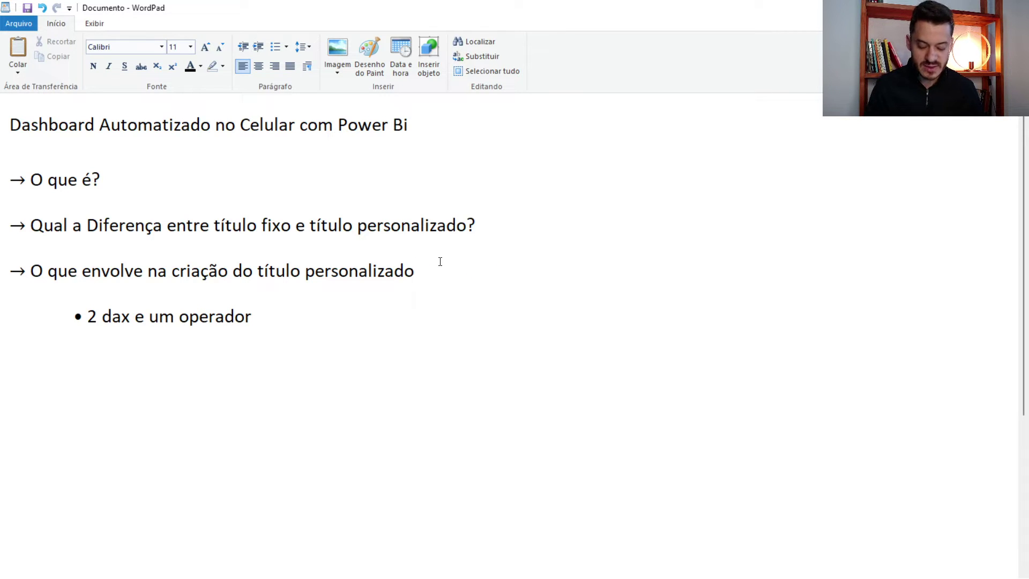
{"action": "key", "text": "Delete"}
{"action": "key", "text": "Return"}
{"action": "key", "text": "Down"}
{"action": "key", "text": "Down"}
Step: Add the line "→ Como criar" below the bullet and remove its bold formatting
{"action": "left_click", "coordinate": [10, 343]}
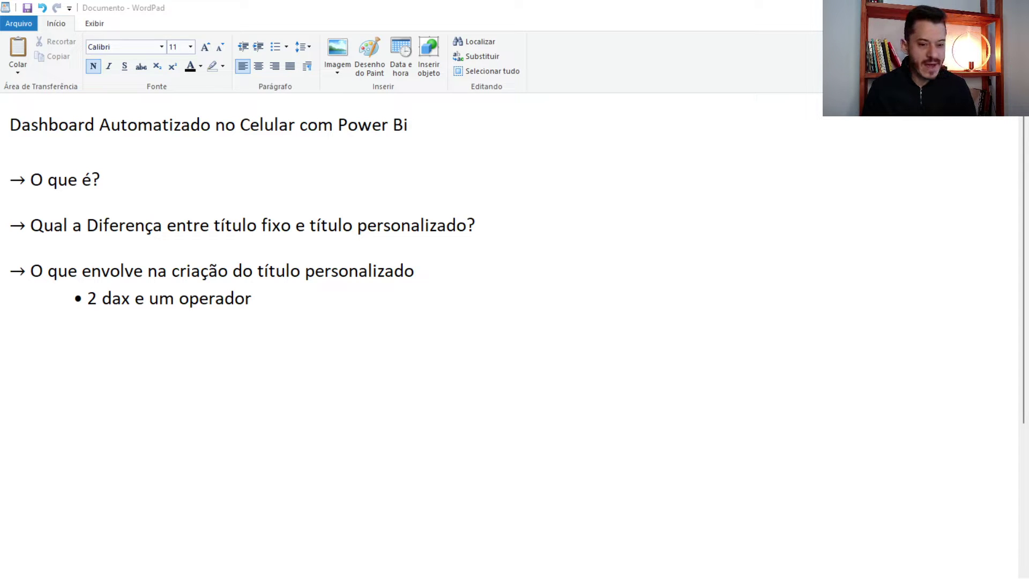
{"action": "left_click", "coordinate": [82, 349]}
{"action": "type", "text": "→ Como criar"}
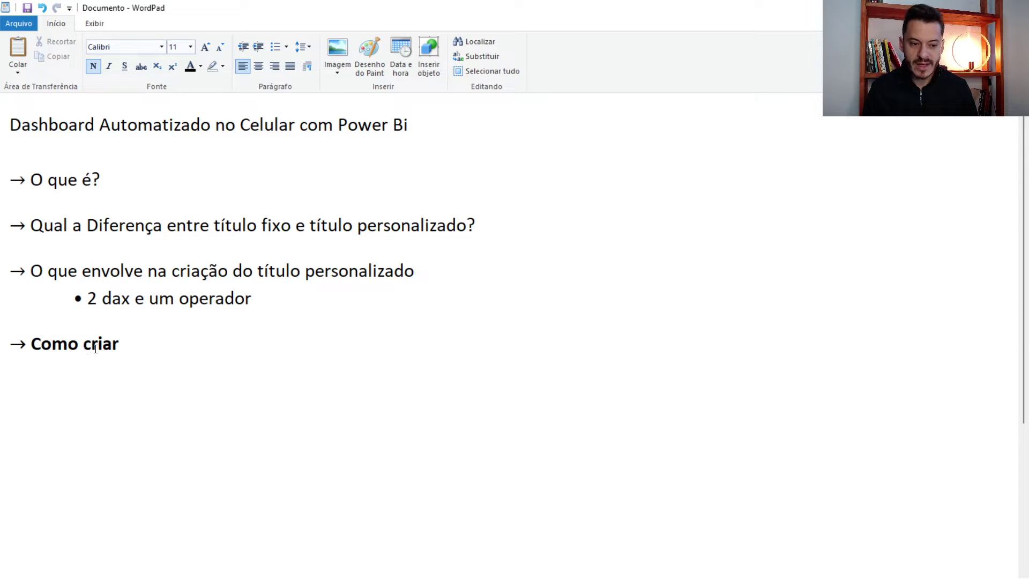
{"action": "left_click_drag", "start_coordinate": [140, 351], "coordinate": [12, 423]}
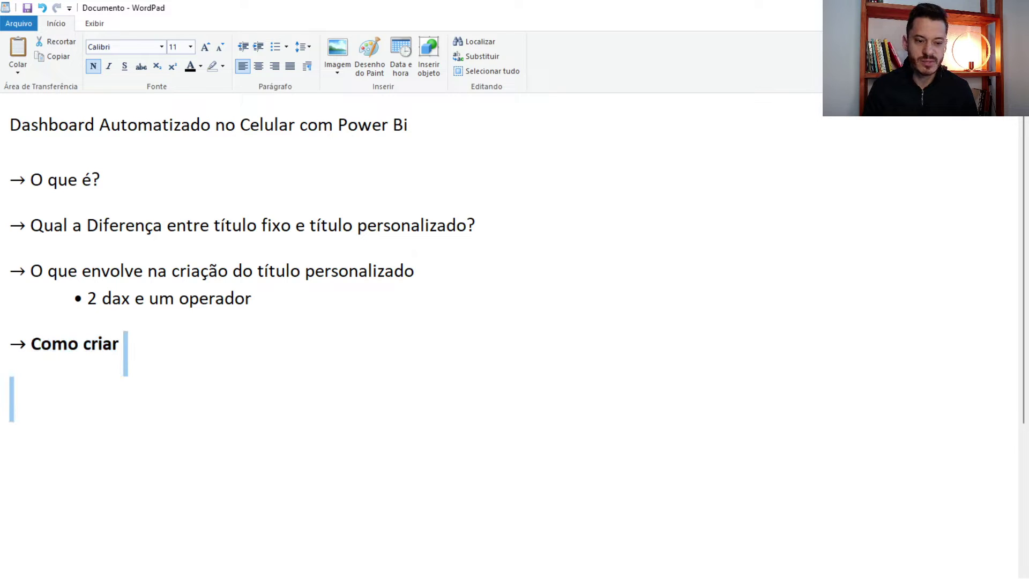
{"action": "triple_click", "coordinate": [61, 340]}
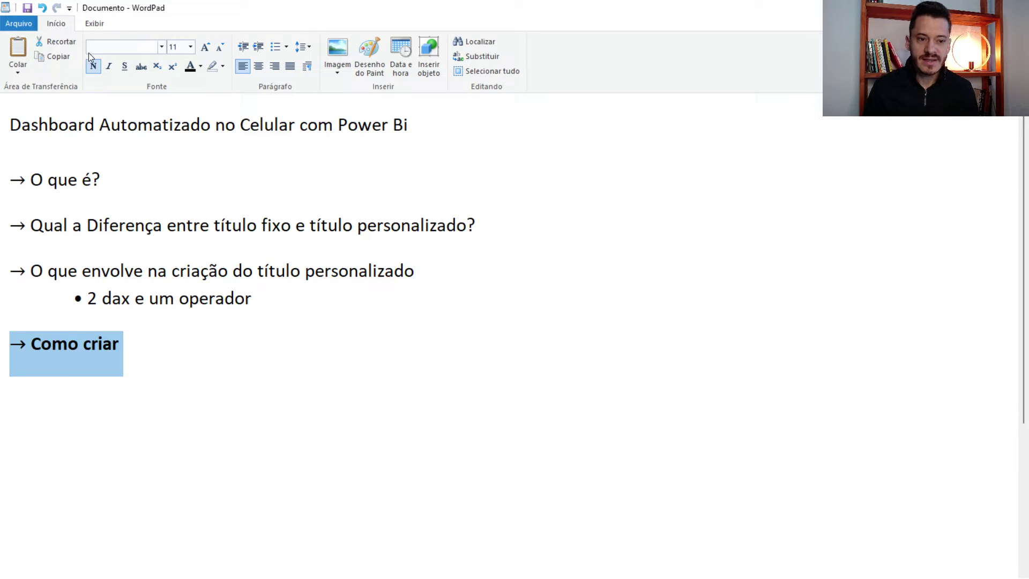
{"action": "left_click", "coordinate": [96, 68]}
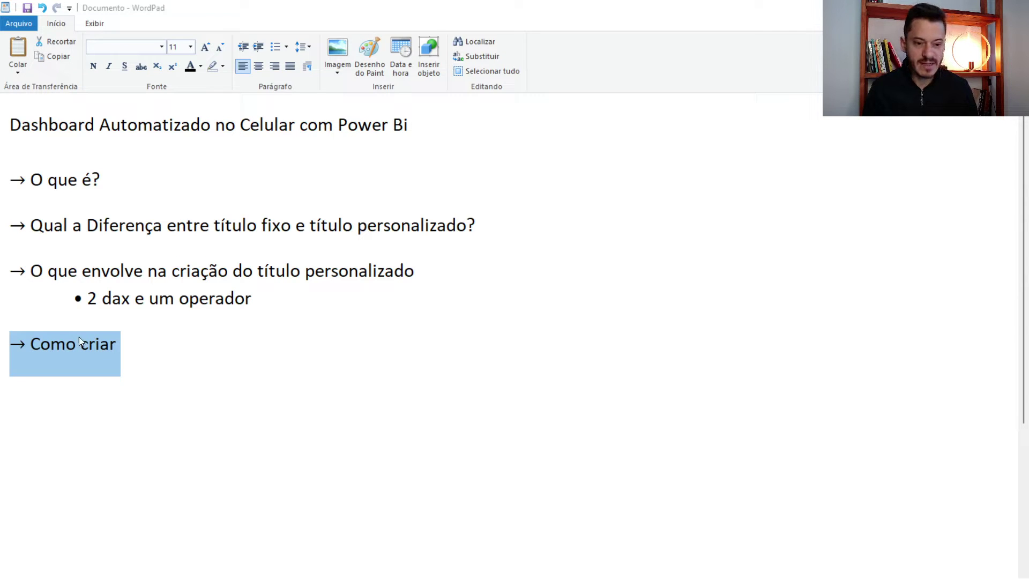
{"action": "left_click", "coordinate": [173, 349]}
Step: Add the bullet "Situação prática que é mais fácil" indented directly beneath "Como criar", with no blank line between
{"action": "key", "text": "Return"}
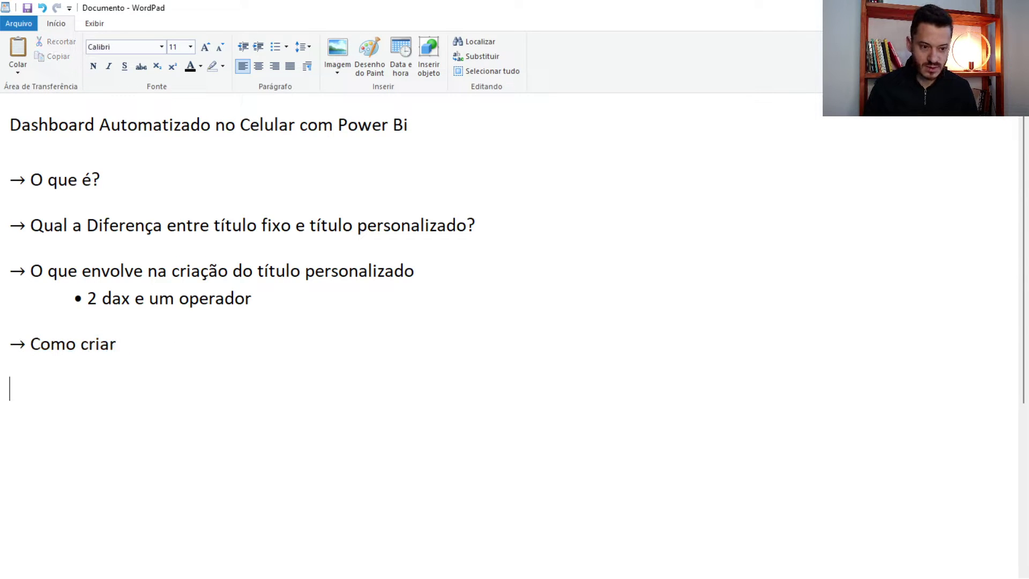
{"action": "type", "text": "• Situação prática que é mais fácil"}
{"action": "key", "text": "Up"}
{"action": "key", "text": "Up"}
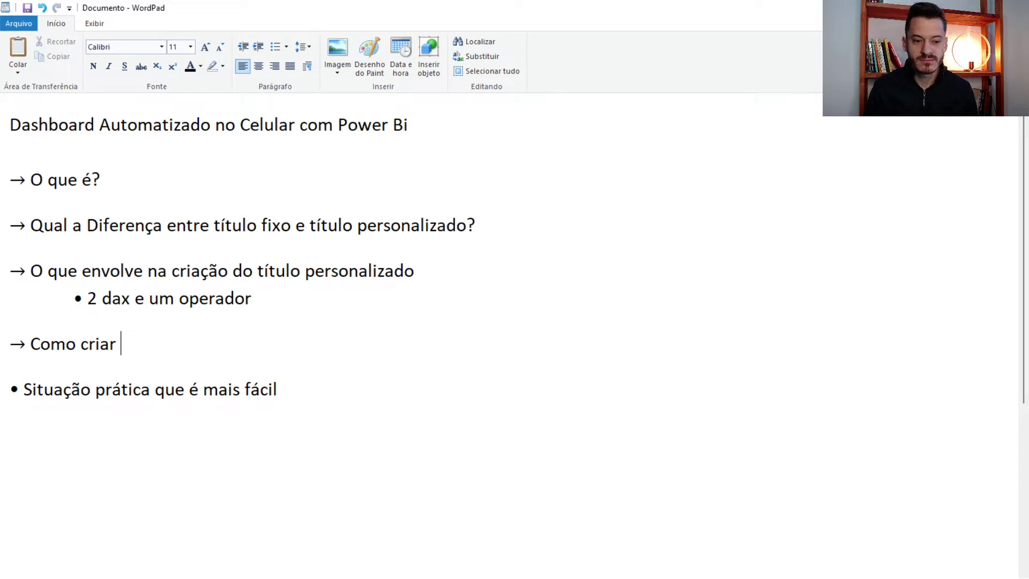
{"action": "key", "text": "Right"}
{"action": "key", "text": "Delete"}
{"action": "key", "text": "Tab"}
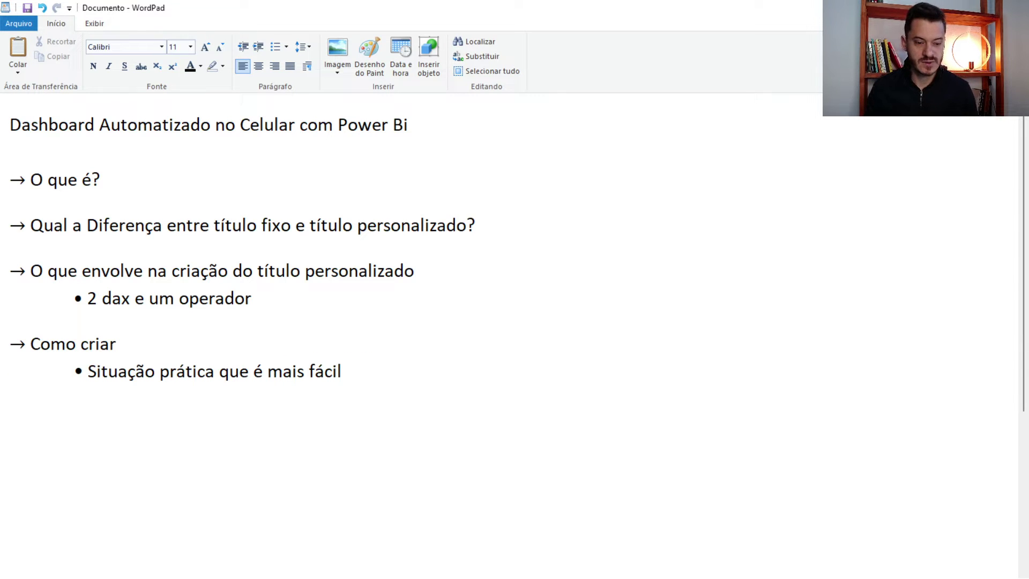
{"action": "left_click", "coordinate": [153, 348]}
{"action": "left_click", "coordinate": [146, 373]}
{"action": "left_click", "coordinate": [191, 373]}
{"action": "left_click", "coordinate": [220, 376]}
{"action": "left_click", "coordinate": [256, 363]}
{"action": "left_click", "coordinate": [281, 371]}
{"action": "left_click", "coordinate": [315, 373]}
{"action": "left_click", "coordinate": [363, 364]}
Step: Start a double-indented line beneath the "Situação prática que é mais fácil" bullet with the text "è a situação"
{"action": "key", "text": "BackSpace"}
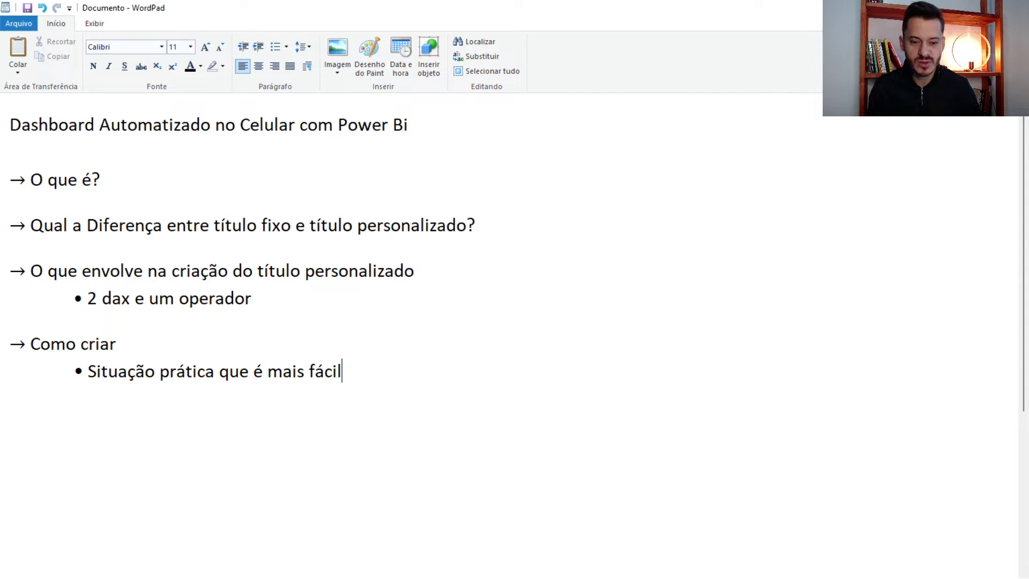
{"action": "key", "text": "Return"}
{"action": "key", "text": "Tab"}
{"action": "key", "text": "BackSpace"}
{"action": "key", "text": "BackSpace"}
{"action": "key", "text": "Return"}
{"action": "key", "text": "Tab"}
{"action": "key", "text": "Tab"}
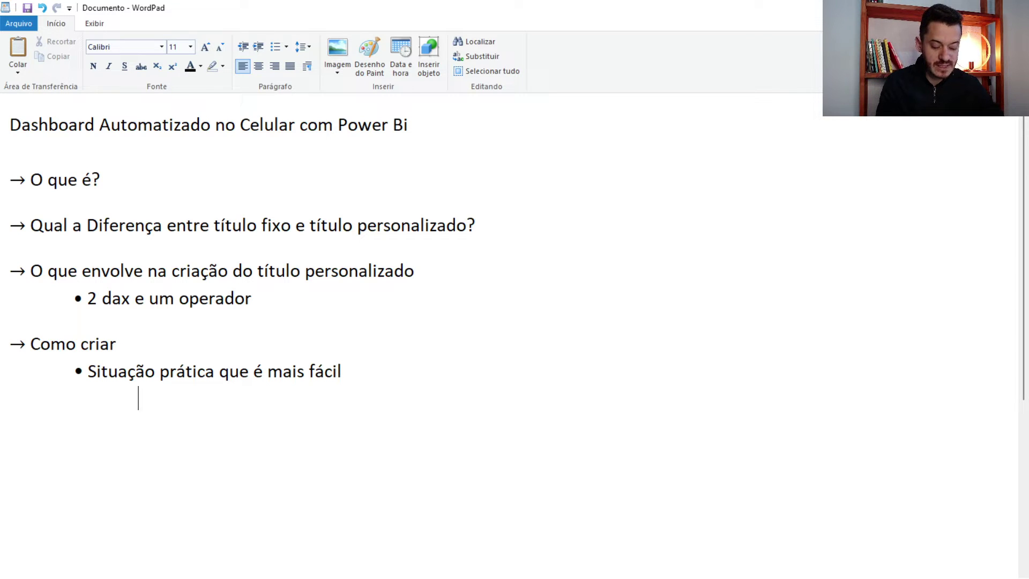
{"action": "type", "text": "è a situação"}
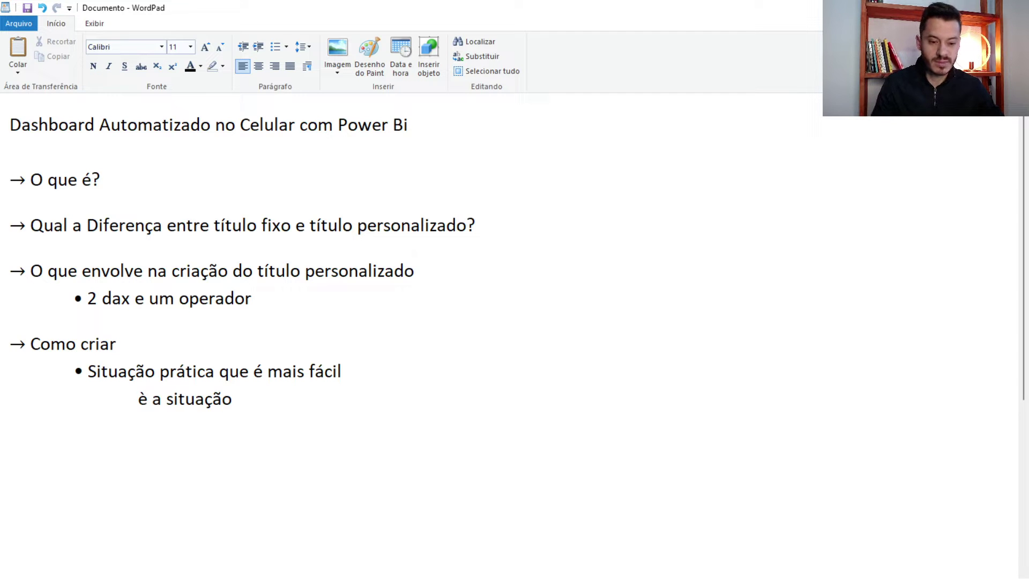
Step: Correct the first letter of the new indented line to "É"
{"action": "key", "text": "Left"}
{"action": "key", "text": "Left"}
{"action": "key", "text": "Left"}
{"action": "key", "text": "Left"}
{"action": "key", "text": "Left"}
{"action": "key", "text": "Left"}
{"action": "key", "text": "Left"}
{"action": "key", "text": "Left"}
{"action": "key", "text": "Left"}
{"action": "key", "text": "Left"}
{"action": "key", "text": "Left"}
{"action": "key", "text": "Left"}
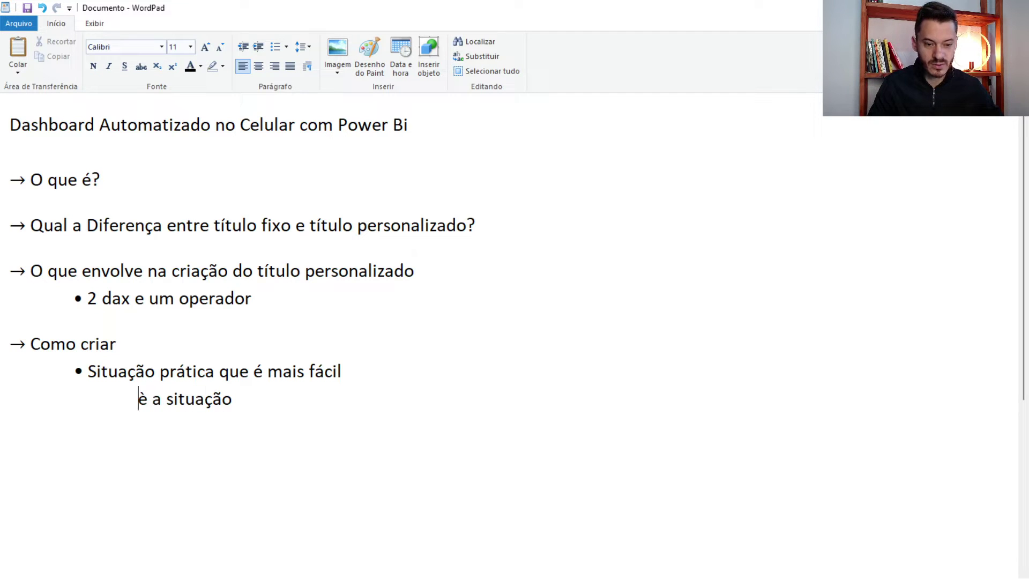
{"action": "key", "text": "Delete"}
{"action": "type", "text": "É"}
Step: Complete the indented line with "em que a tabela que envolve o título não linhas repetidas"
{"action": "left_click", "coordinate": [10, 444]}
{"action": "left_click", "coordinate": [236, 399]}
{"action": "type", "text": "em que o"}
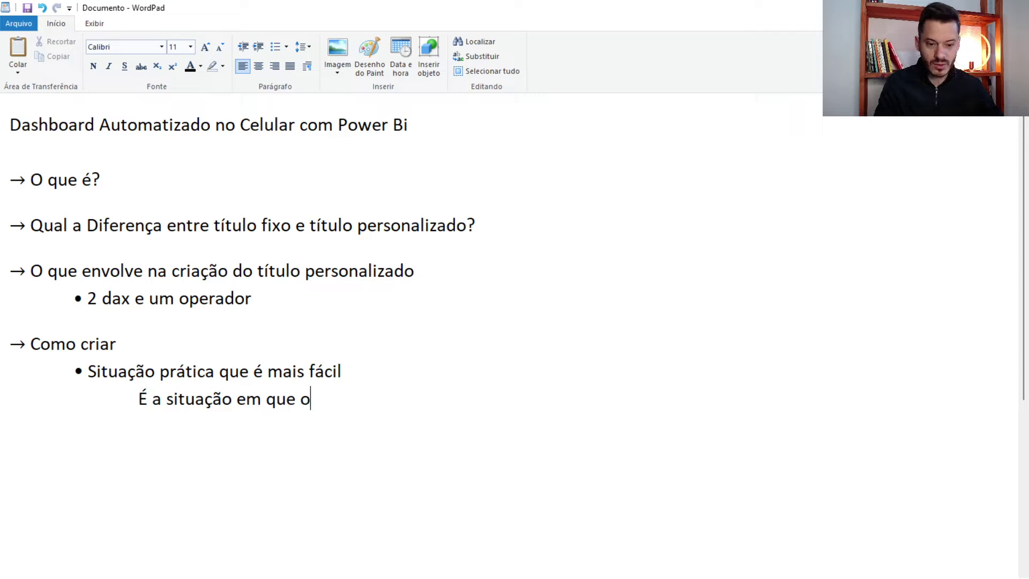
{"action": "type", "text": " ti"}
{"action": "key", "text": "BackSpace"}
{"action": "key", "text": "BackSpace"}
{"action": "key", "text": "BackSpace"}
{"action": "key", "text": "BackSpace"}
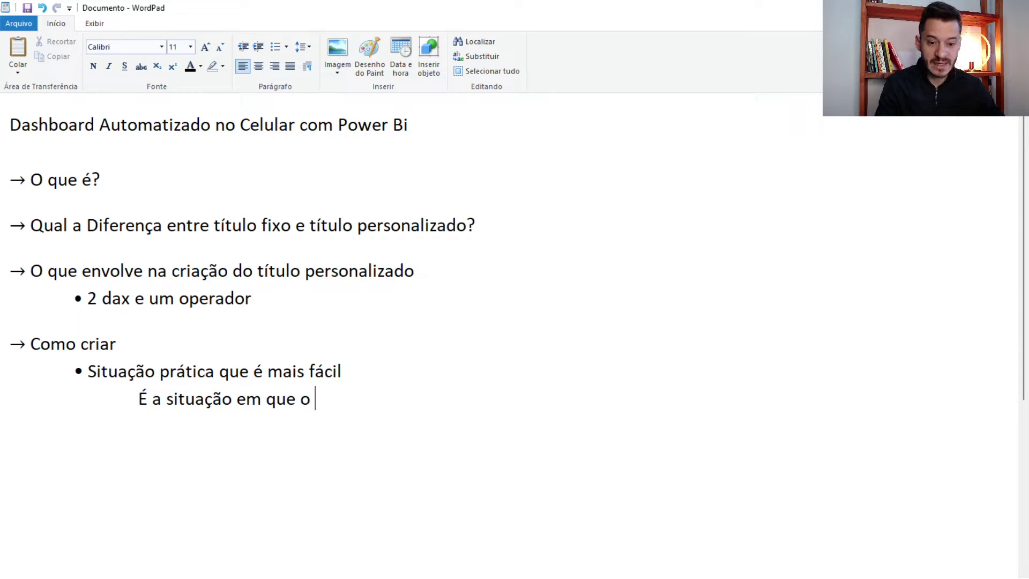
{"action": "type", "text": "a ta"}
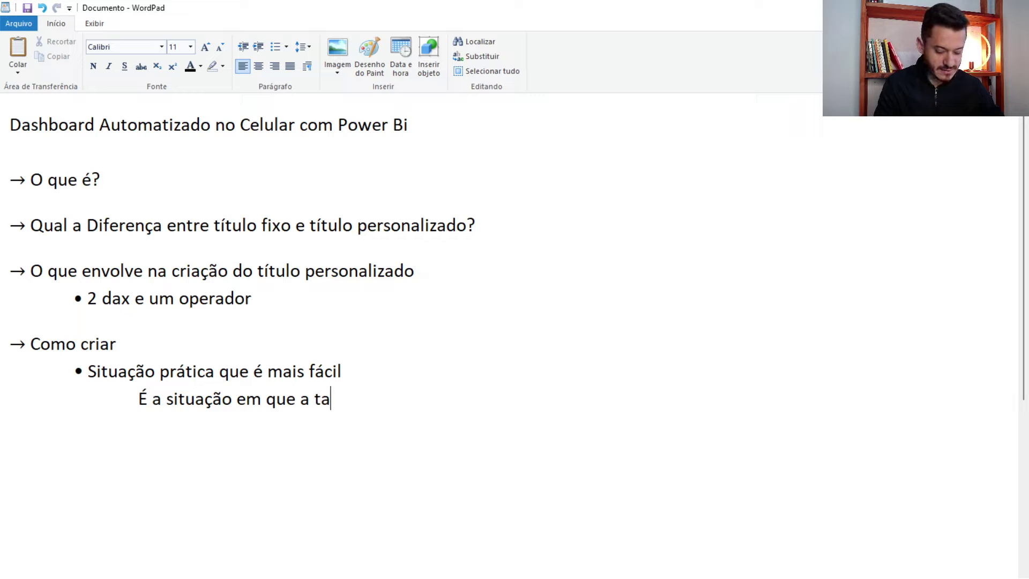
{"action": "type", "text": "bela que envo"}
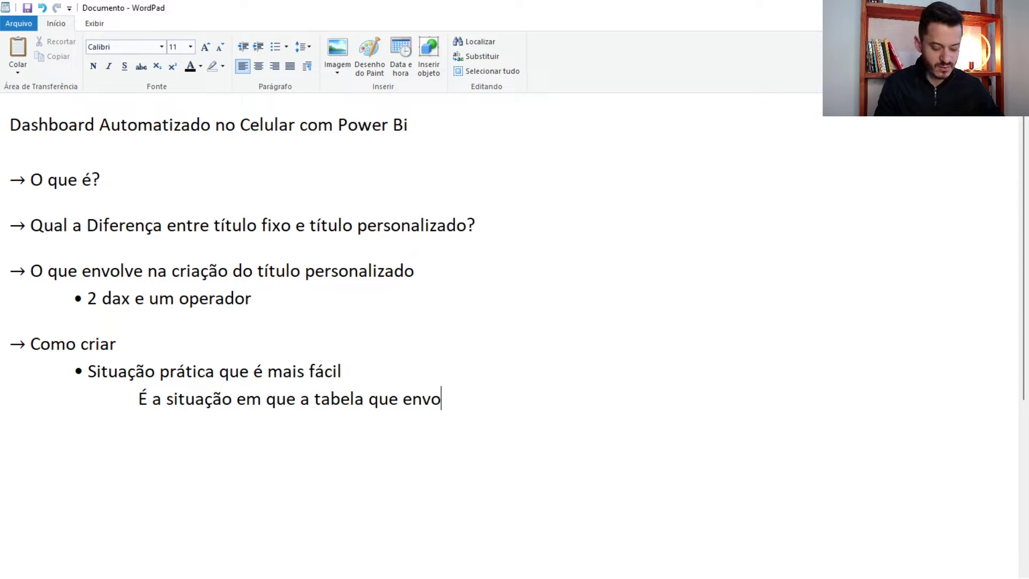
{"action": "type", "text": "lve o título não linhas repetidas"}
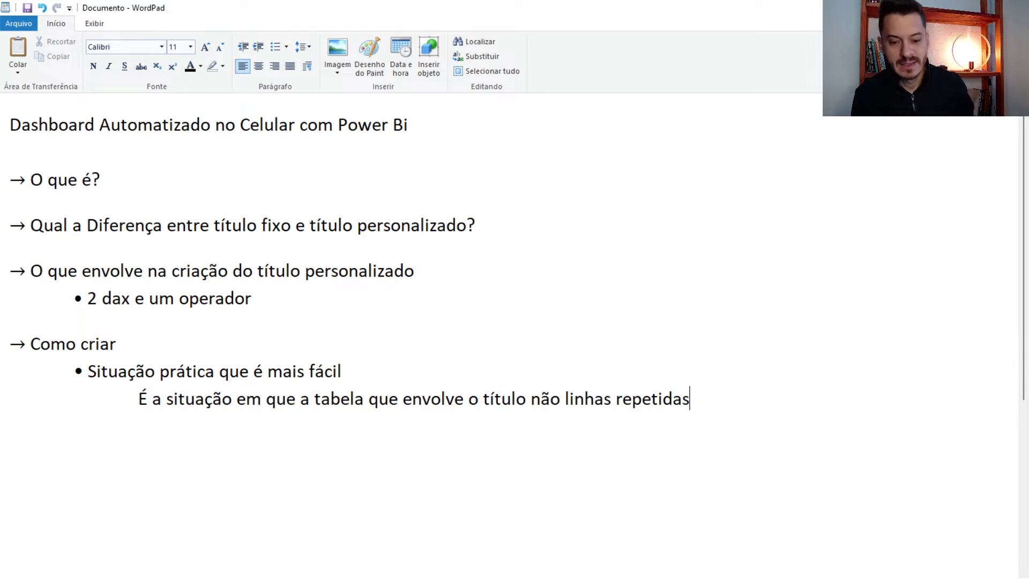
{"action": "key", "text": "shift+Up"}
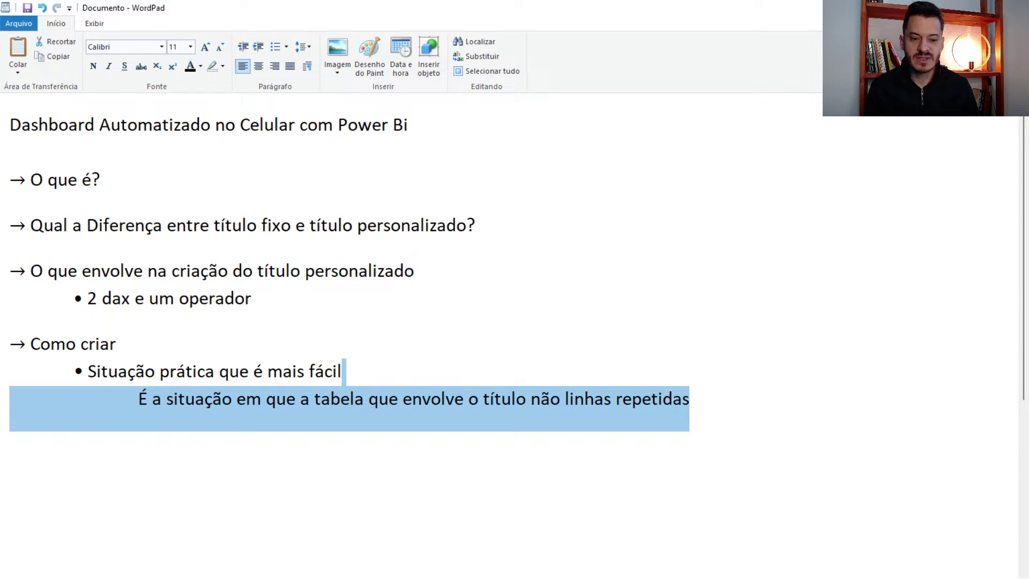
{"action": "left_click", "coordinate": [357, 364]}
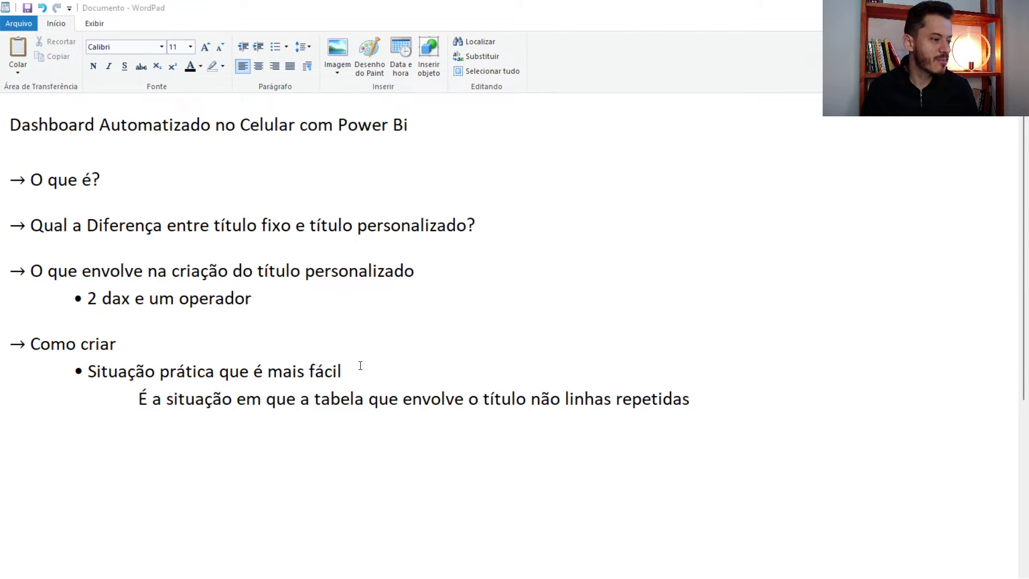
Step: Switch to Power BI Desktop and move the gauge chart on Página 1 slightly to the right, centring it beneath the slicers
{"action": "key", "text": "alt+Tab"}
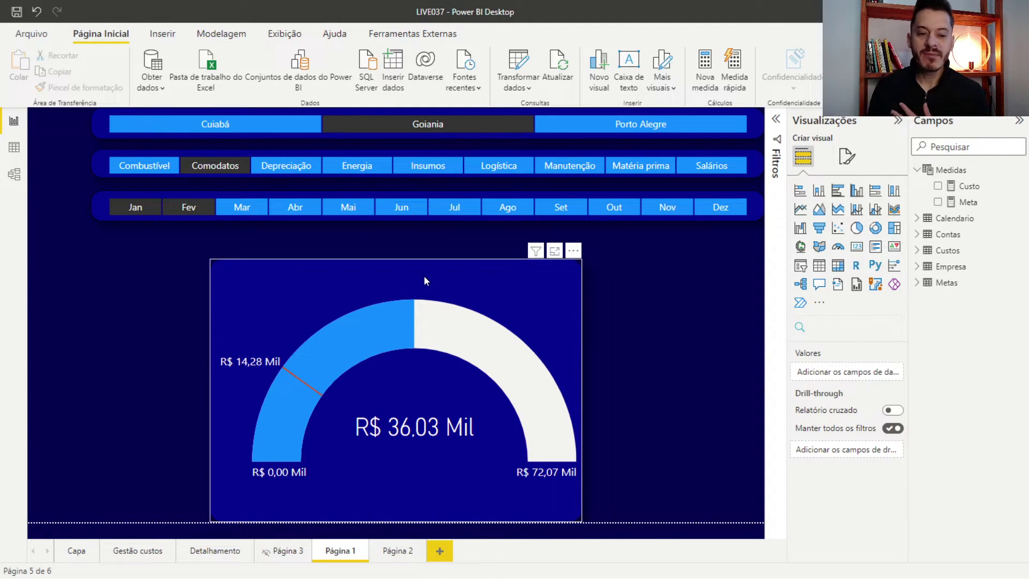
{"action": "left_click_drag", "start_coordinate": [279, 278], "coordinate": [306, 304]}
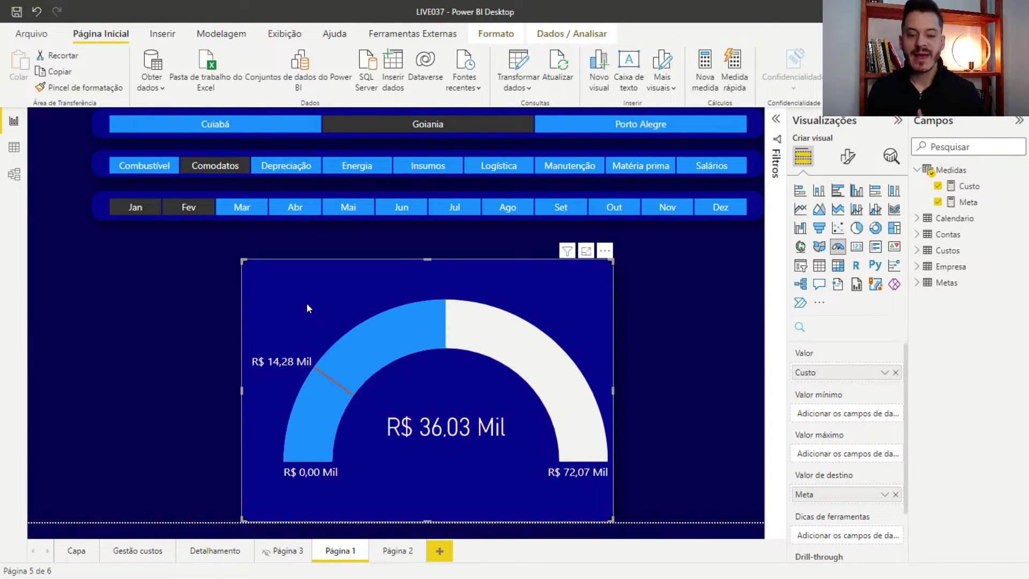
{"action": "left_click", "coordinate": [203, 297]}
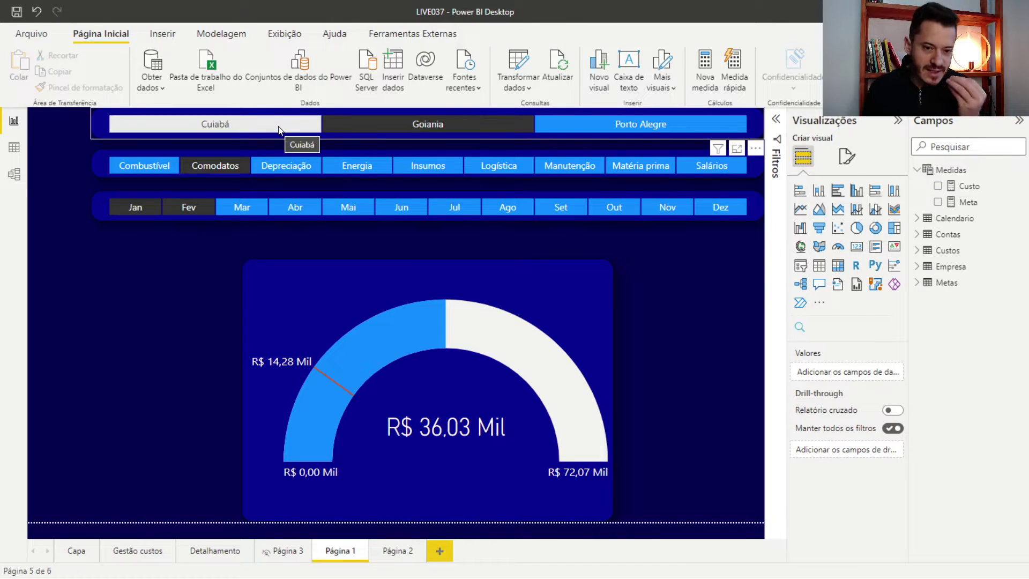
Step: Add Cuiabá to the Goiania selection in the branch slicer, and clear all branch selections
{"action": "left_click", "coordinate": [375, 134]}
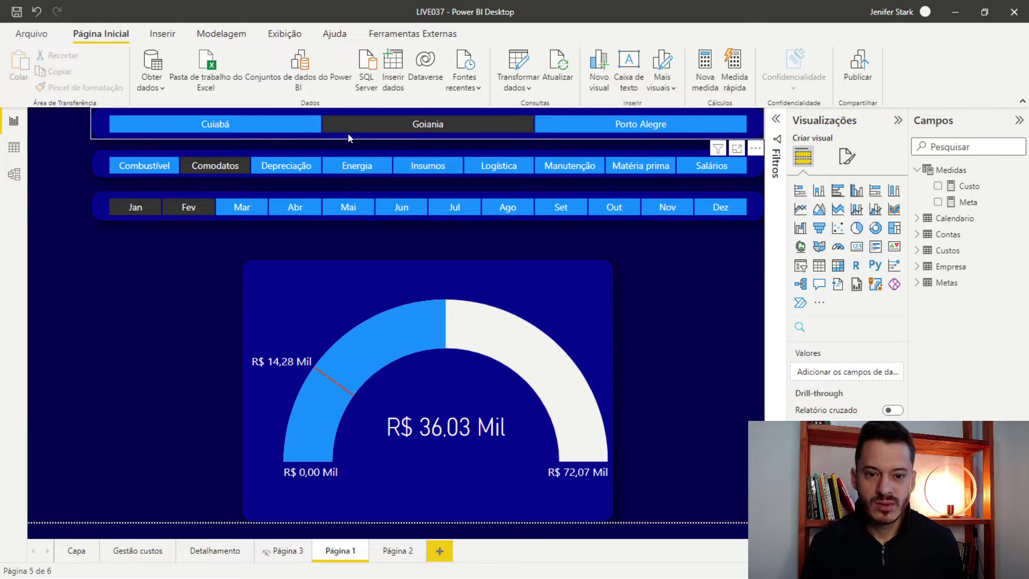
{"action": "left_click", "coordinate": [274, 120]}
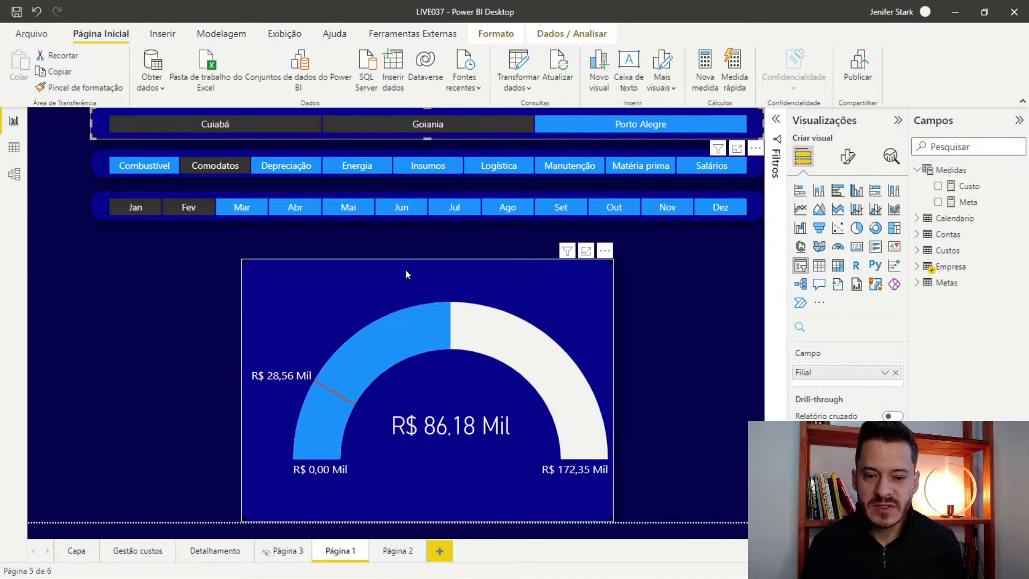
{"action": "left_click", "coordinate": [263, 128]}
{"action": "left_click", "coordinate": [194, 244]}
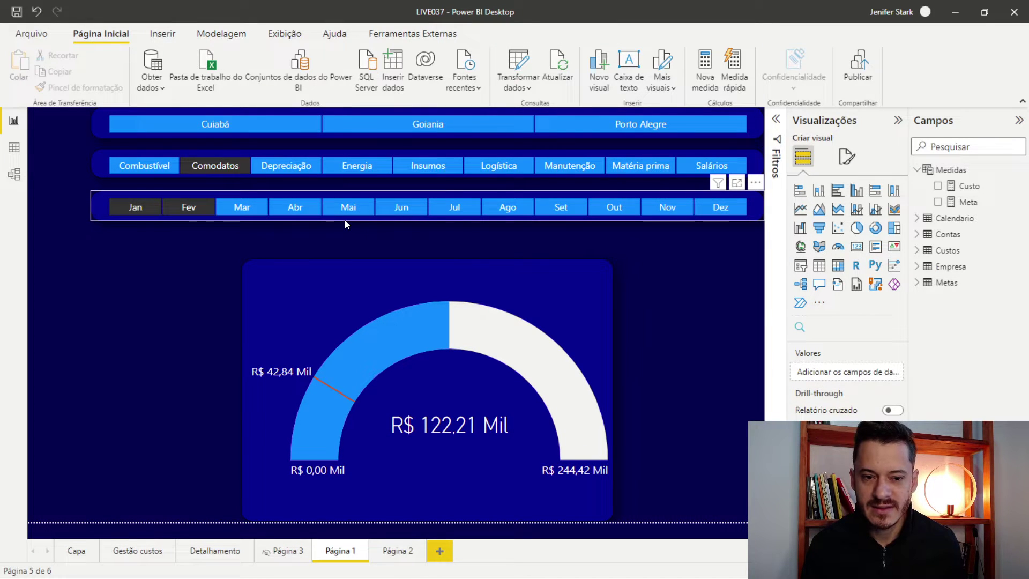
Step: Move the account description slicer slightly downward
{"action": "left_click", "coordinate": [362, 156]}
{"action": "mouse_move", "coordinate": [366, 152]}
{"action": "left_mouse_down"}
{"action": "mouse_move", "coordinate": [365, 128]}
{"action": "mouse_move", "coordinate": [367, 156]}
{"action": "left_mouse_up"}
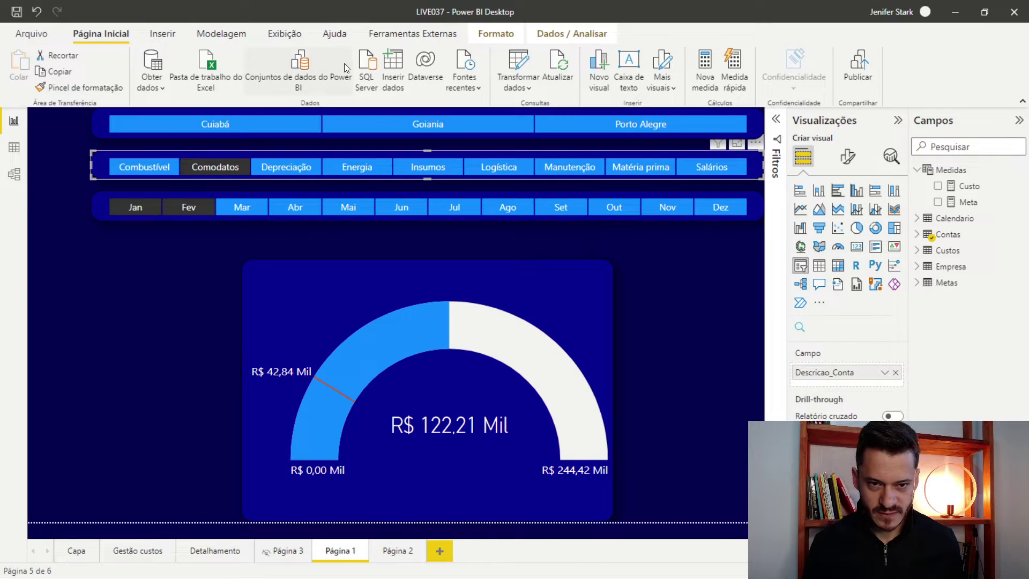
{"action": "left_click", "coordinate": [299, 134]}
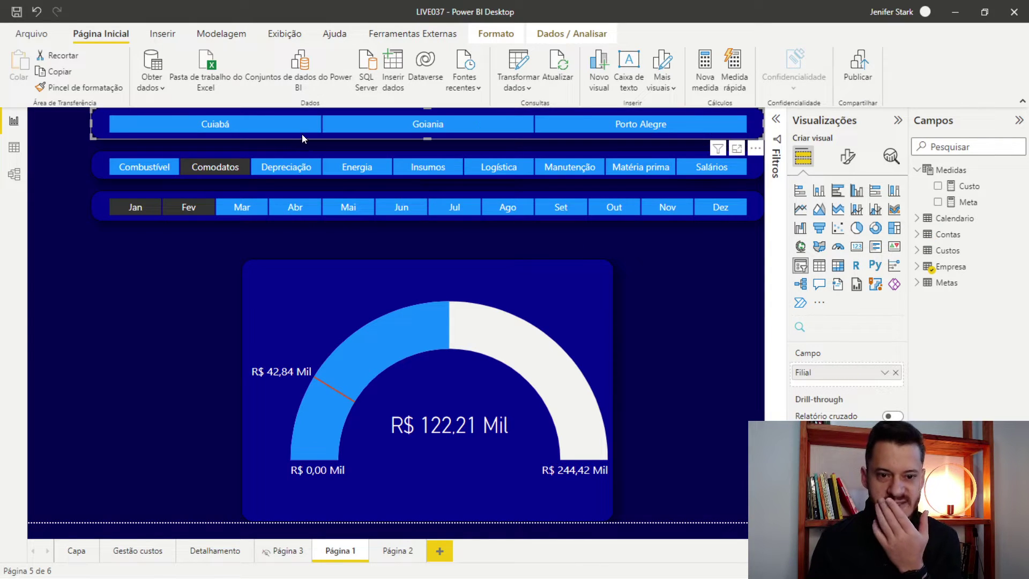
{"action": "left_click", "coordinate": [416, 37]}
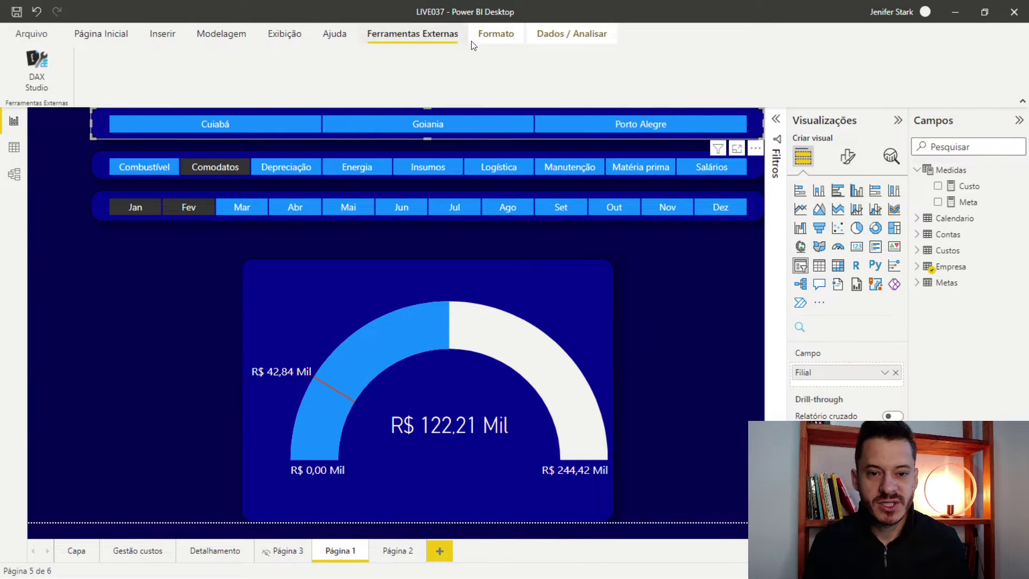
{"action": "left_click", "coordinate": [485, 36]}
{"action": "left_click", "coordinate": [241, 89]}
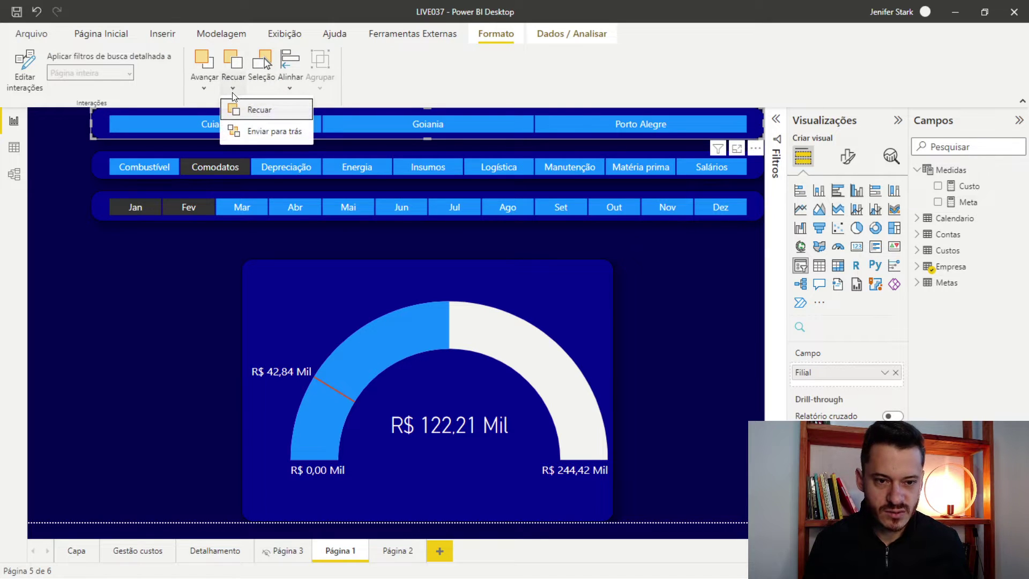
{"action": "left_click", "coordinate": [206, 87]}
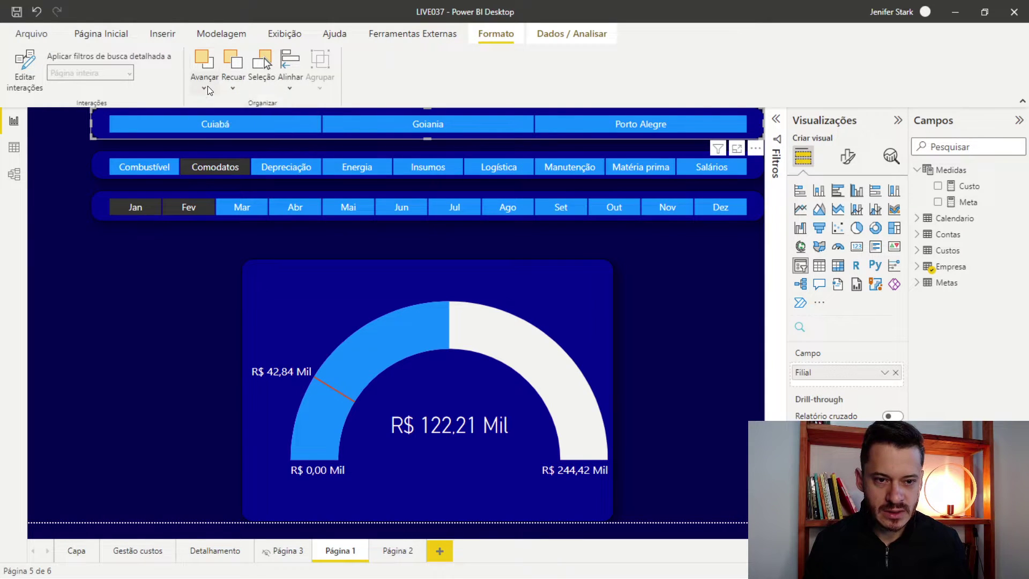
{"action": "left_click", "coordinate": [186, 269]}
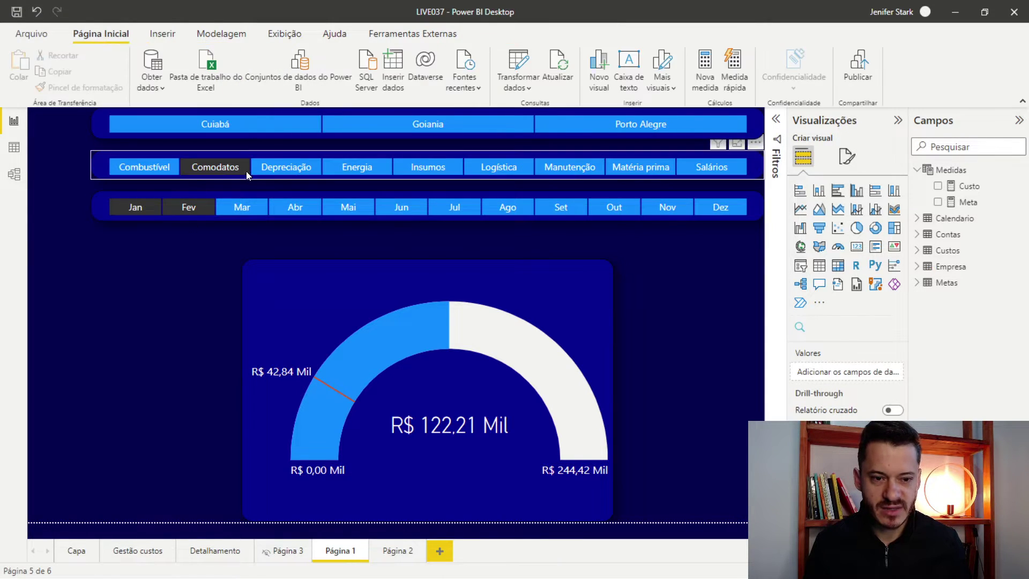
Step: Stack the branch, account description and month slicers on top of one another near the page's upper edge, with the branch slicer in front
{"action": "left_click_drag", "start_coordinate": [276, 140], "coordinate": [271, 180]}
{"action": "left_click", "coordinate": [175, 277]}
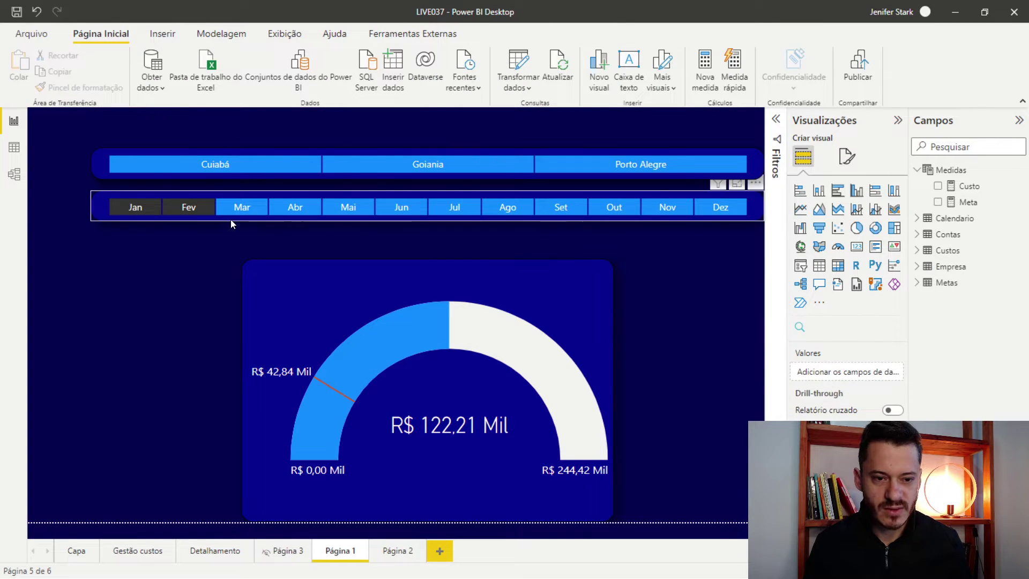
{"action": "left_click_drag", "start_coordinate": [232, 224], "coordinate": [253, 121]}
{"action": "left_click_drag", "start_coordinate": [76, 202], "coordinate": [849, 161]}
{"action": "key", "text": "Delete"}
{"action": "left_click", "coordinate": [761, 171]}
{"action": "left_click_drag", "start_coordinate": [761, 171], "coordinate": [750, 134]}
{"action": "left_click", "coordinate": [674, 190]}
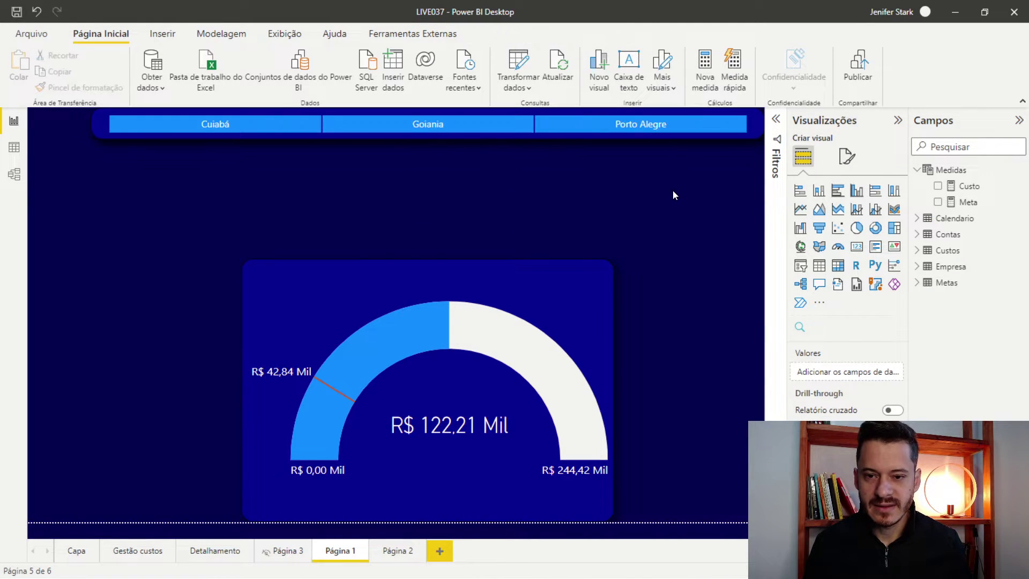
Step: Select Cuiabá in the branch slicer and move the stacked slicers down, closer to the gauge chart
{"action": "left_click", "coordinate": [204, 129]}
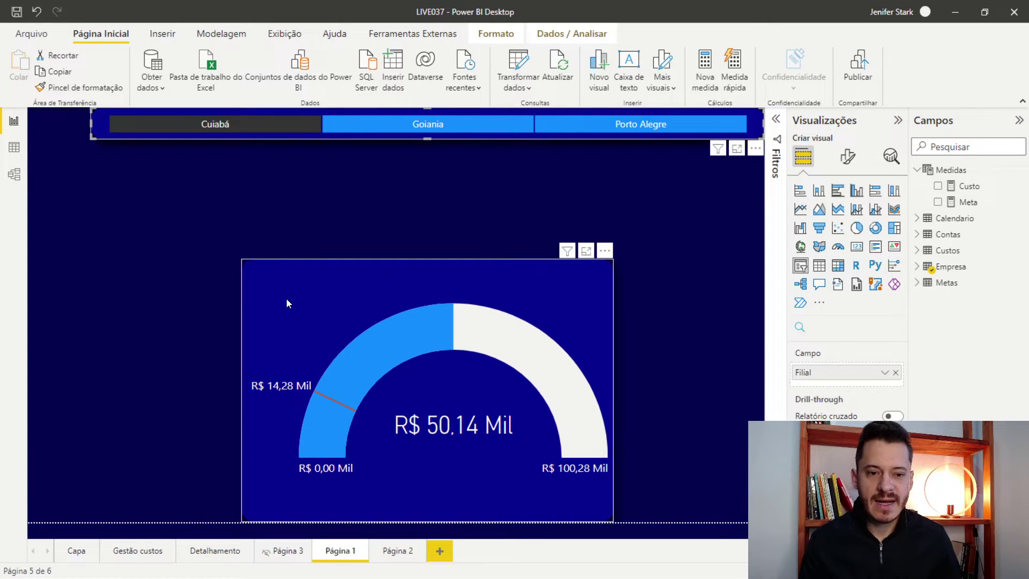
{"action": "left_click_drag", "start_coordinate": [89, 223], "coordinate": [793, 49]}
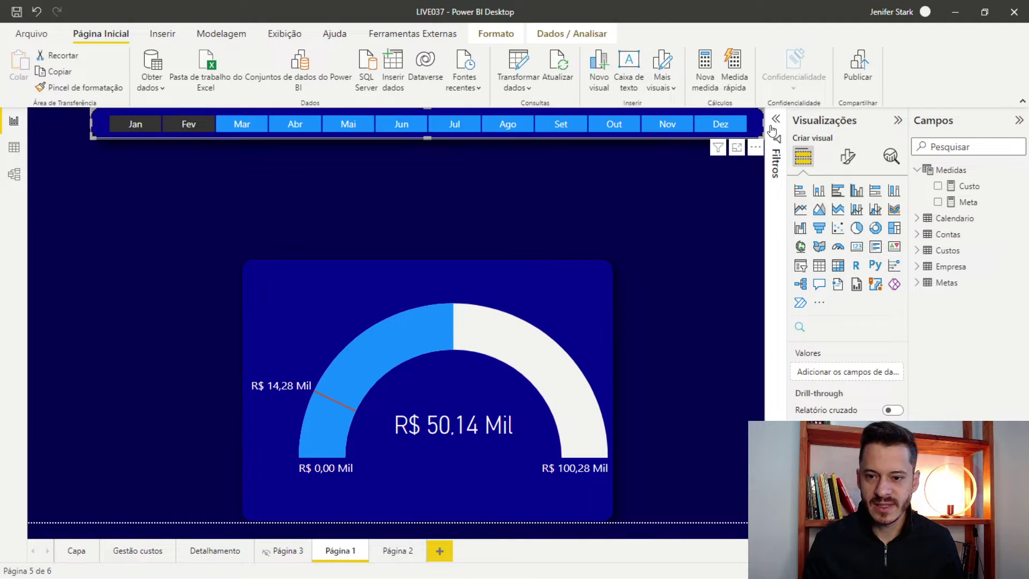
{"action": "left_click_drag", "start_coordinate": [754, 177], "coordinate": [755, 193]}
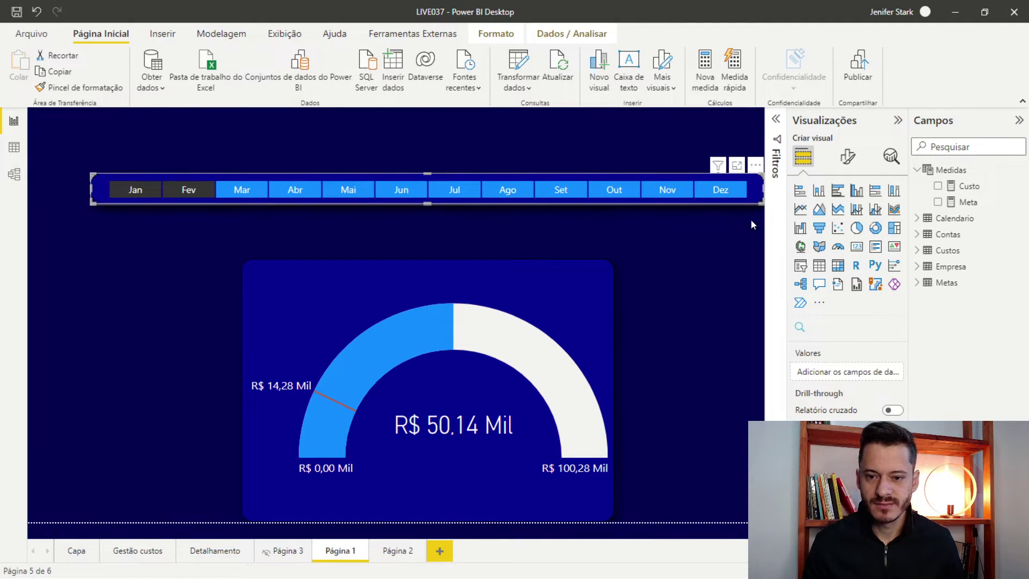
{"action": "left_click", "coordinate": [674, 255]}
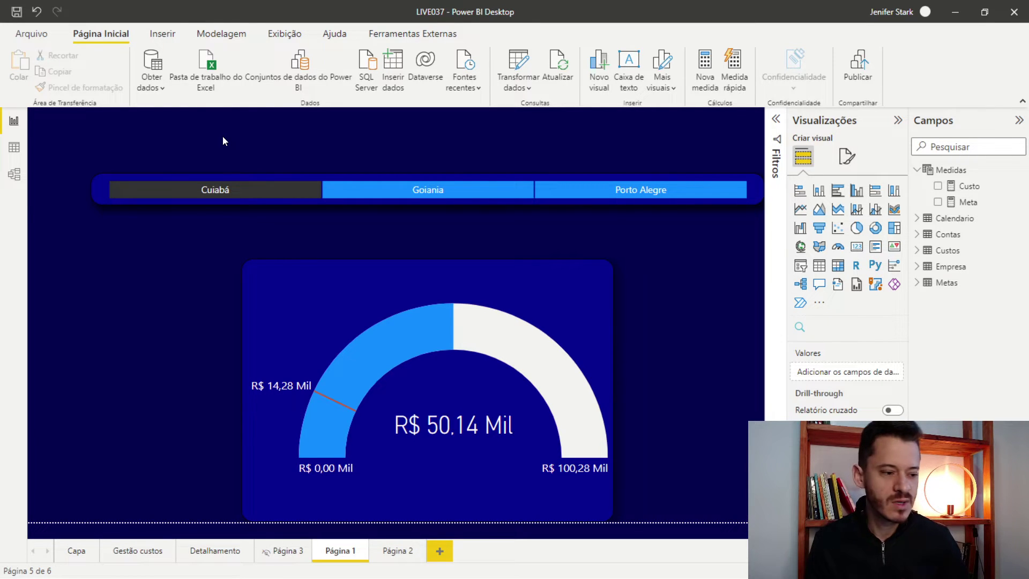
Step: Add Goiania to the Cuiabá selection in the branch slicer
{"action": "left_click", "coordinate": [361, 198]}
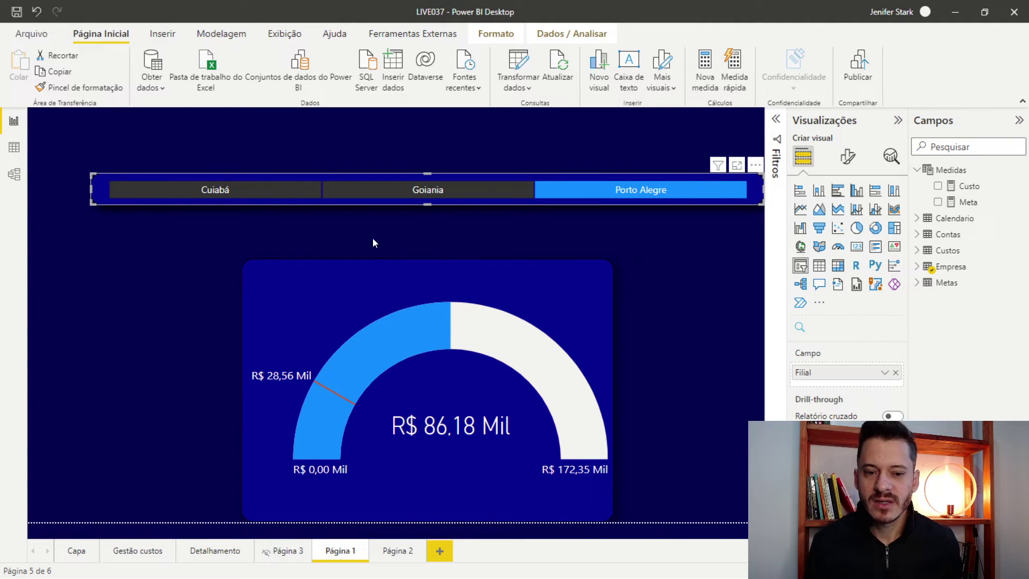
{"action": "left_click", "coordinate": [133, 235]}
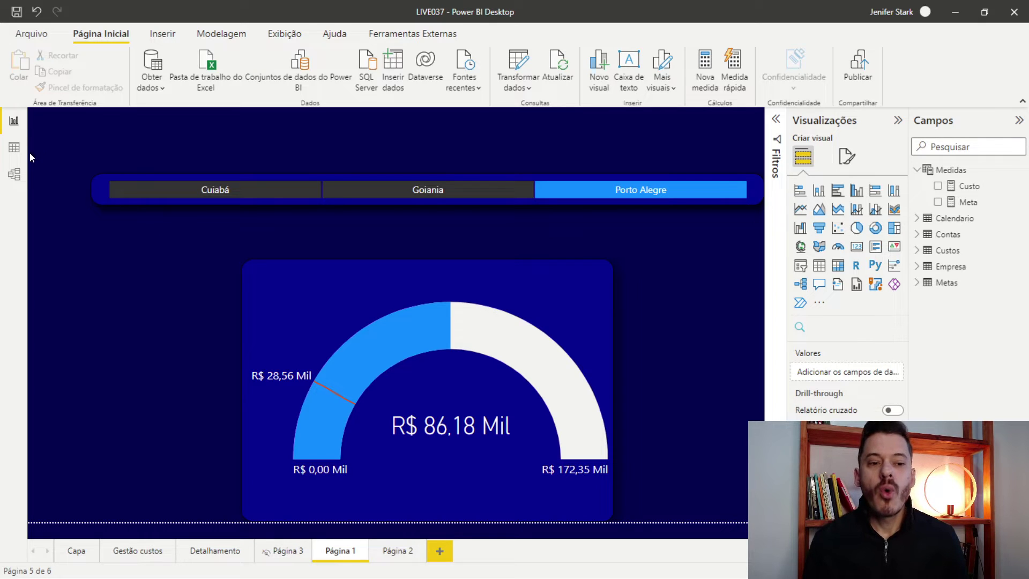
Step: Examine the rows of the Empresa table in the data view, checking the Filial column for repeated values, and return to the report
{"action": "left_click", "coordinate": [13, 148]}
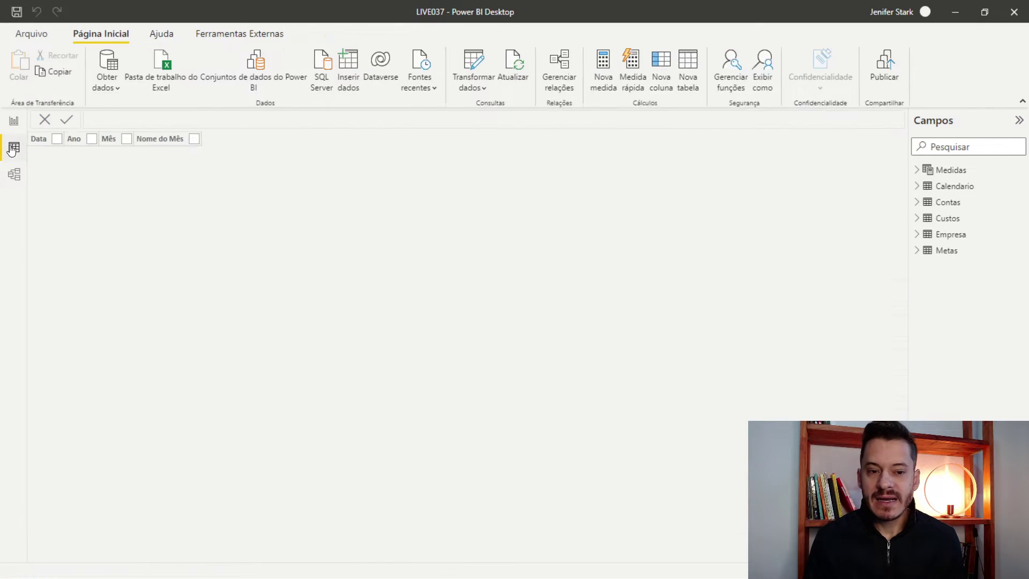
{"action": "left_click", "coordinate": [953, 235]}
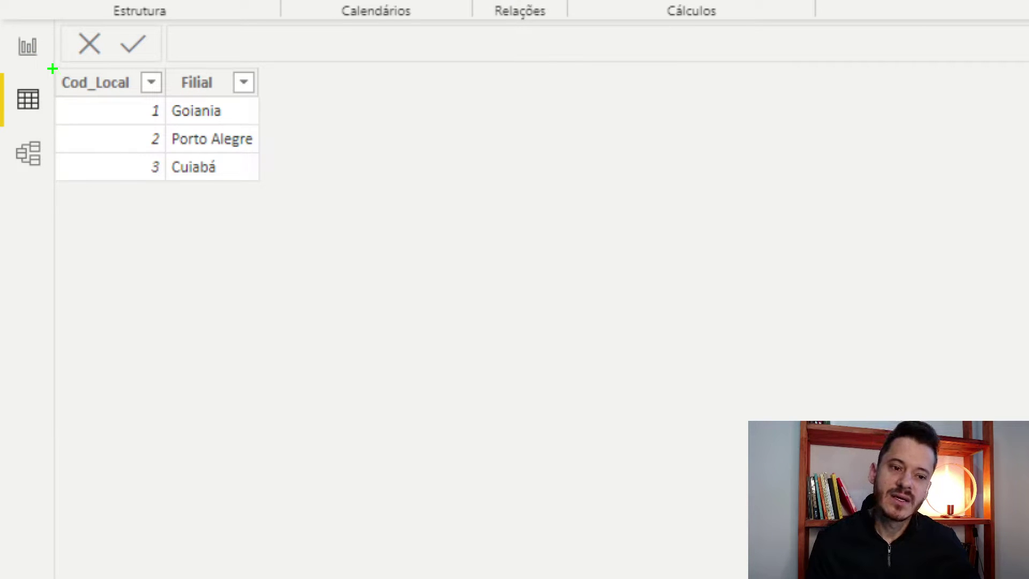
{"action": "mouse_move", "coordinate": [52, 68]}
{"action": "left_mouse_down"}
{"action": "mouse_move", "coordinate": [239, 172]}
{"action": "mouse_move", "coordinate": [287, 220]}
{"action": "mouse_move", "coordinate": [274, 192]}
{"action": "left_mouse_up"}
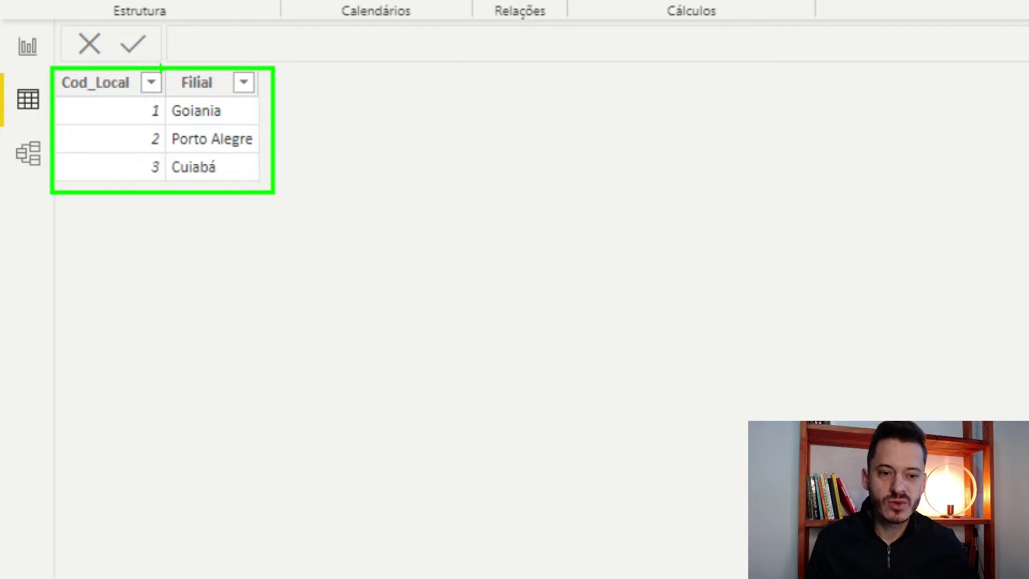
{"action": "mouse_move", "coordinate": [168, 67]}
{"action": "left_mouse_down"}
{"action": "mouse_move", "coordinate": [209, 101]}
{"action": "mouse_move", "coordinate": [264, 207]}
{"action": "mouse_move", "coordinate": [266, 191]}
{"action": "left_mouse_up"}
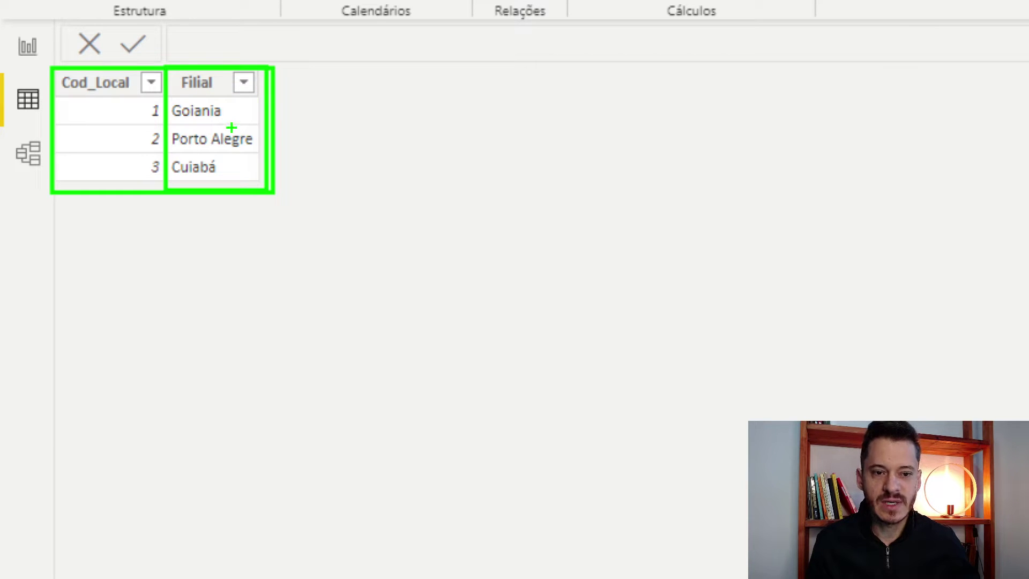
{"action": "left_click_drag", "start_coordinate": [256, 145], "coordinate": [291, 140]}
{"action": "left_click_drag", "start_coordinate": [246, 174], "coordinate": [266, 175]}
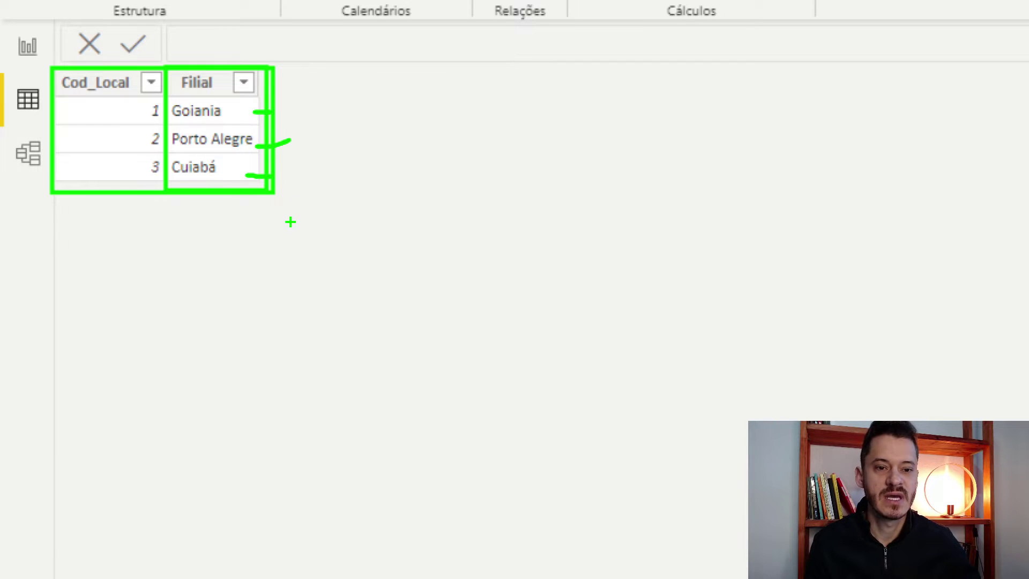
{"action": "left_click", "coordinate": [30, 51]}
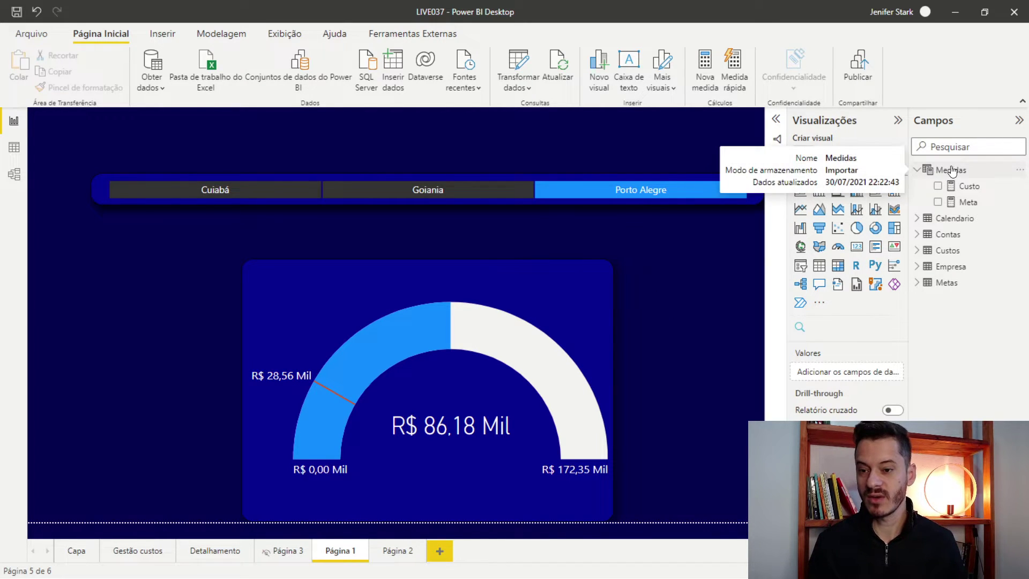
Step: Review the formulas of the Meta and Custo measures and the fields used by the gauge chart
{"action": "right_click", "coordinate": [933, 178]}
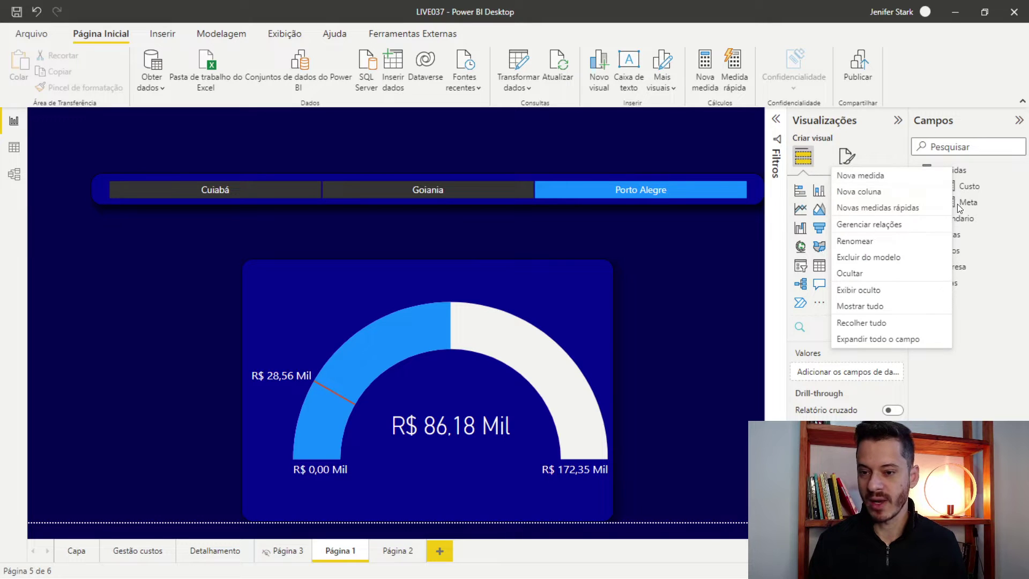
{"action": "left_click", "coordinate": [966, 186]}
{"action": "right_click", "coordinate": [954, 173]}
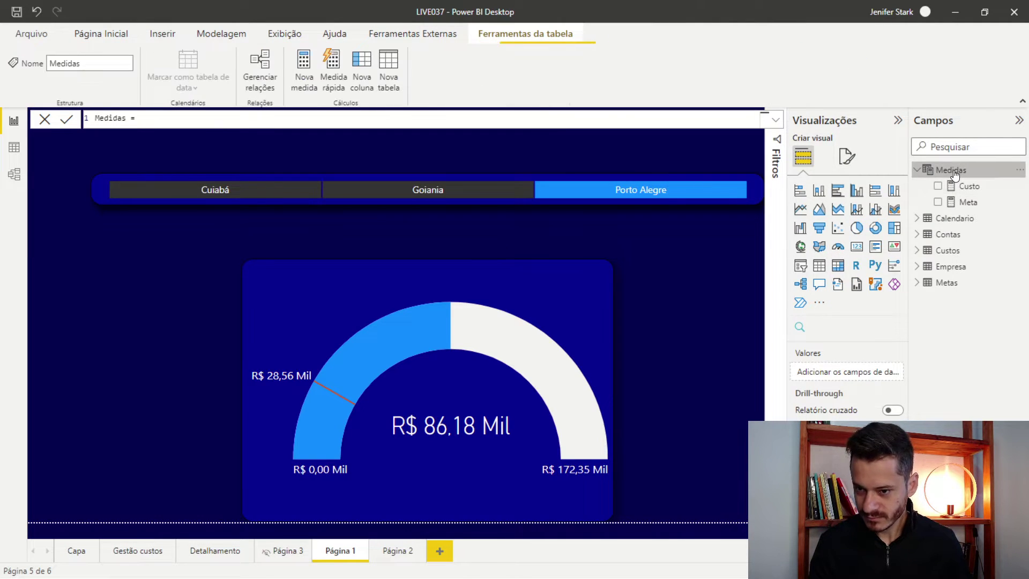
{"action": "left_click", "coordinate": [985, 182]}
{"action": "left_click", "coordinate": [968, 202]}
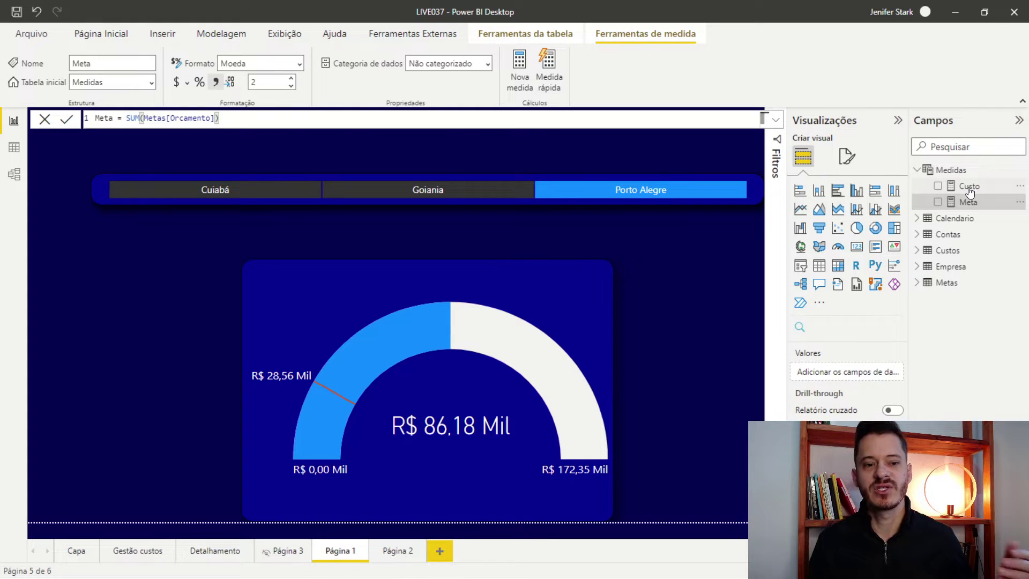
{"action": "left_click", "coordinate": [968, 188]}
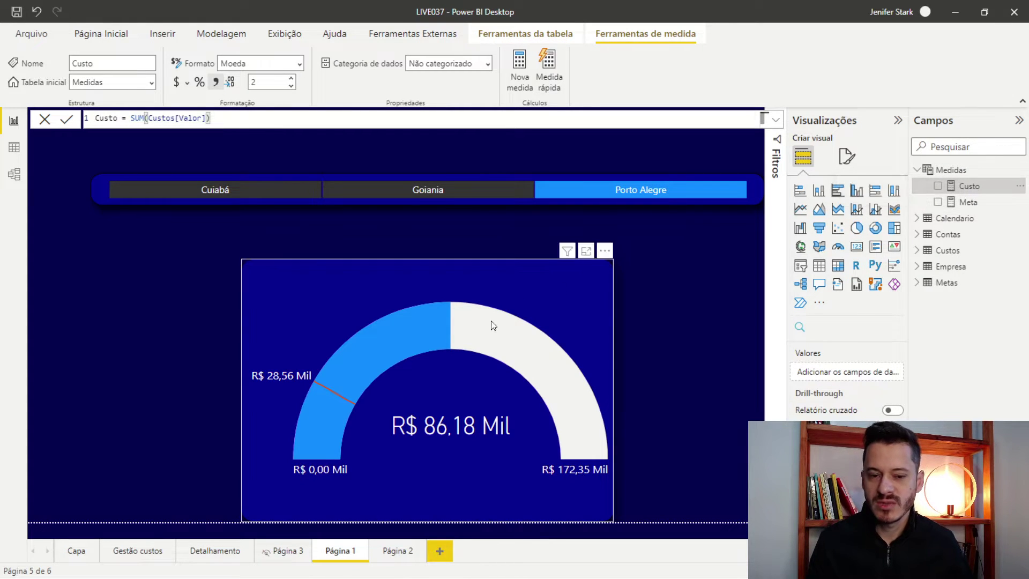
{"action": "mouse_move", "coordinate": [497, 287]}
{"action": "left_mouse_down"}
{"action": "mouse_move", "coordinate": [537, 289]}
{"action": "mouse_move", "coordinate": [494, 293]}
{"action": "left_mouse_up"}
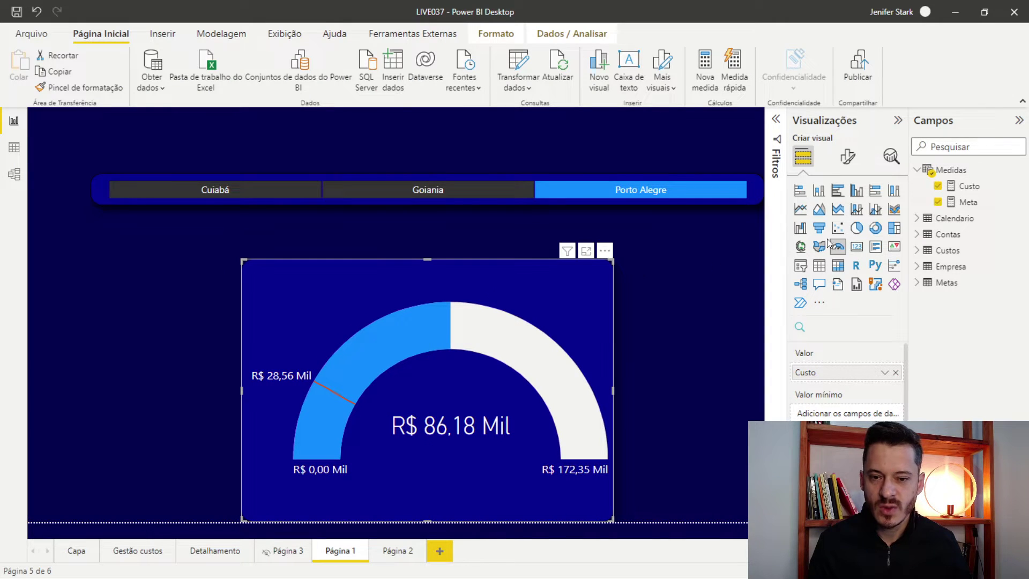
Step: Create a new measure in the Medidas table and replace its default name with Titulo, leaving the formula empty
{"action": "right_click", "coordinate": [950, 165]}
{"action": "left_click", "coordinate": [553, 210]}
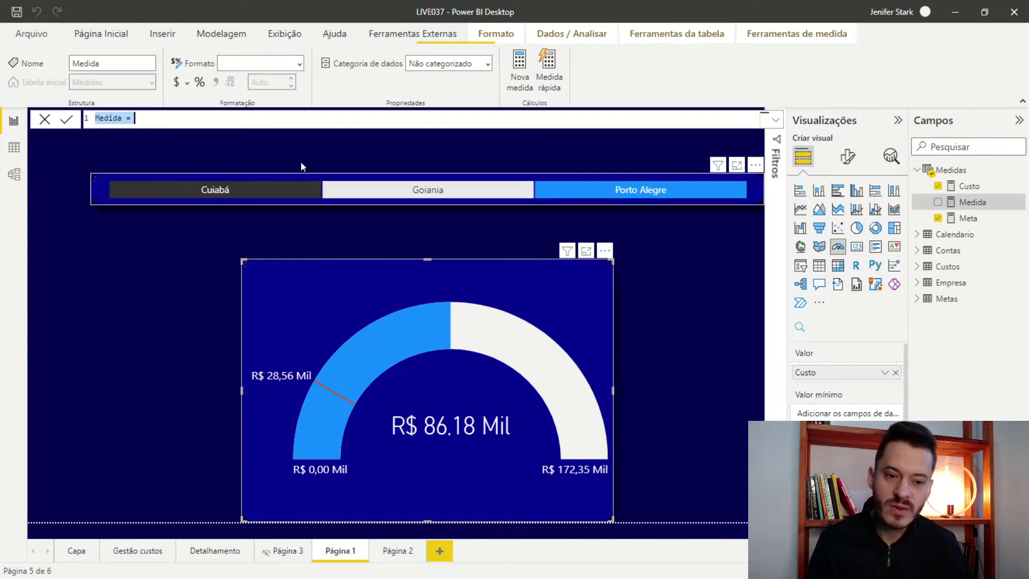
{"action": "scroll", "coordinate": [138, 125], "scroll_direction": "up", "scroll_amount": 3}
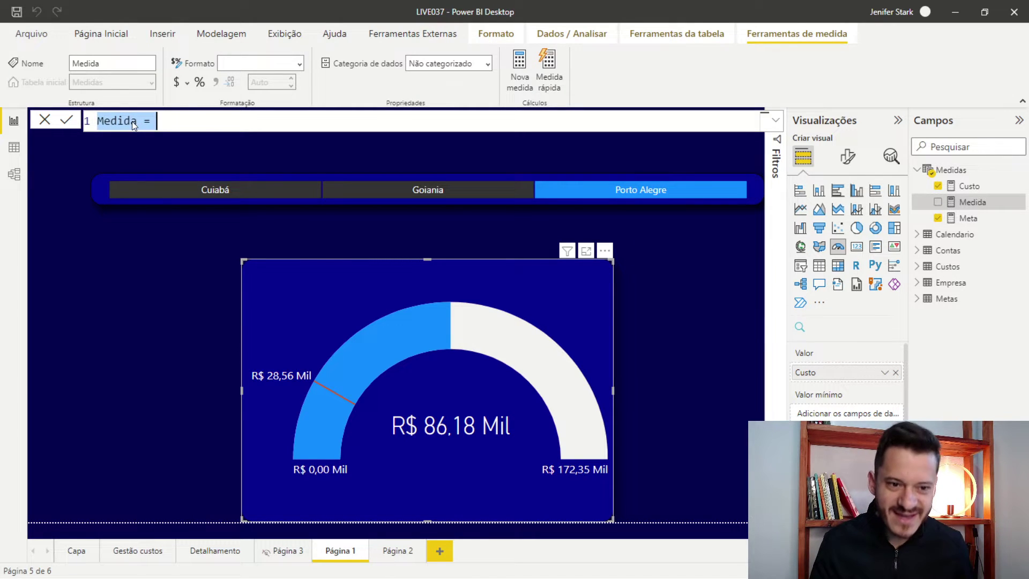
{"action": "double_click", "coordinate": [127, 122]}
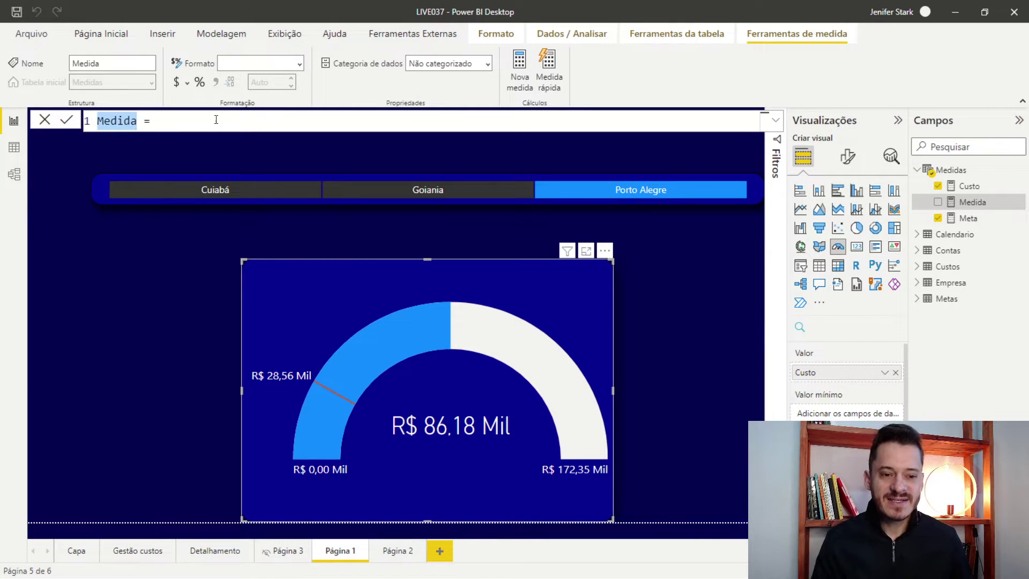
{"action": "left_click_drag", "start_coordinate": [157, 121], "coordinate": [97, 122]}
{"action": "double_click", "coordinate": [103, 123]}
{"action": "type", "text": "Titu"}
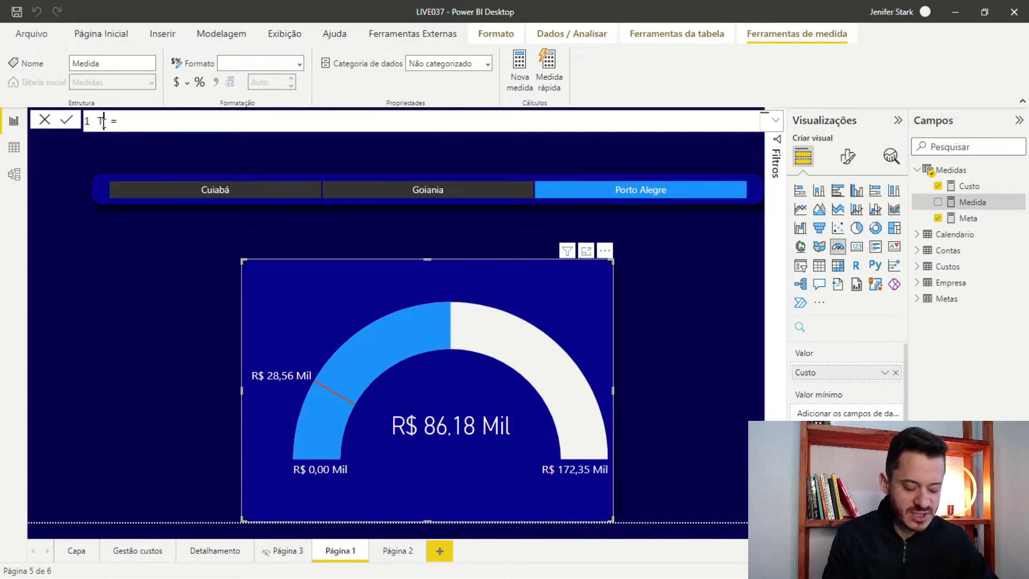
{"action": "type", "text": "lo"}
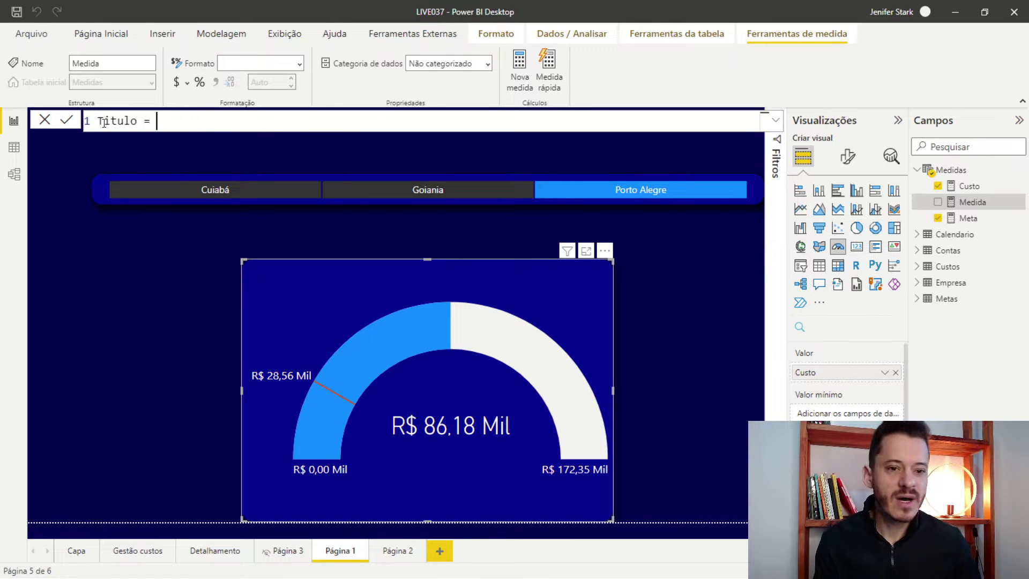
Step: Switch to WordPad and review the outline's "2 dax e um operador" and "Situação prática que é mais fácil" bullets
{"action": "key", "text": "alt+Tab"}
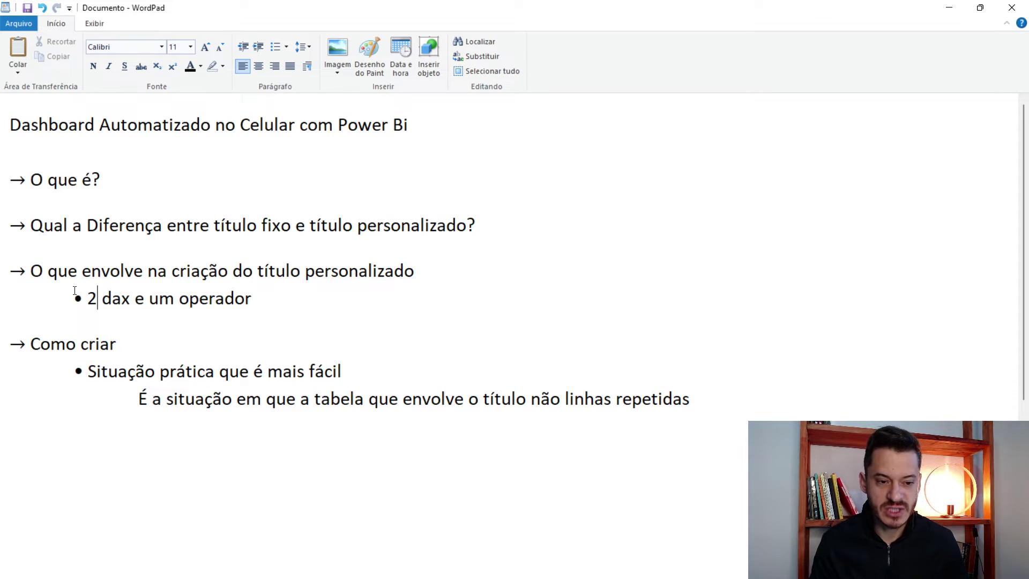
{"action": "left_click_drag", "start_coordinate": [75, 300], "coordinate": [254, 301]}
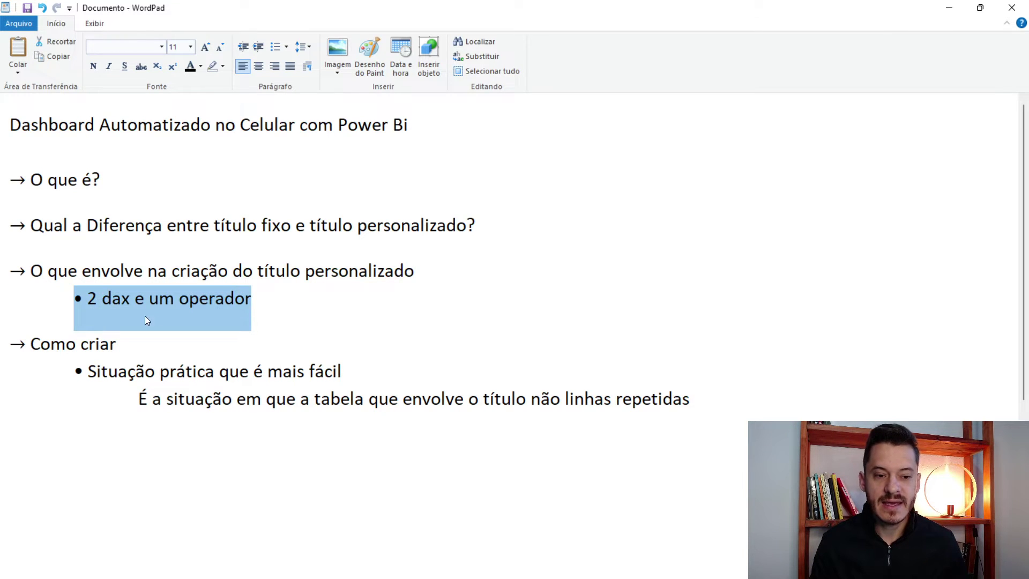
{"action": "left_click", "coordinate": [112, 290]}
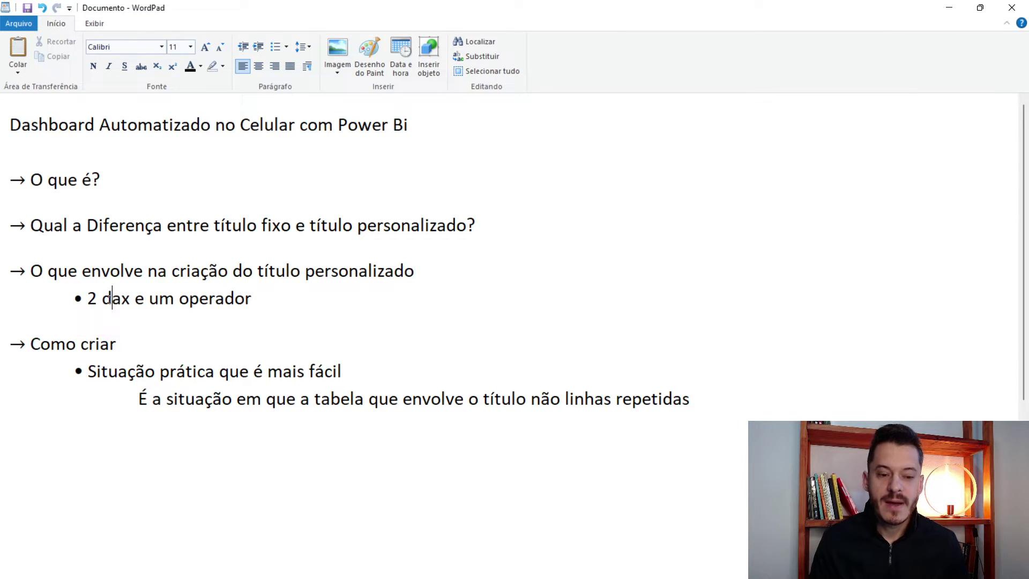
{"action": "left_click", "coordinate": [176, 371]}
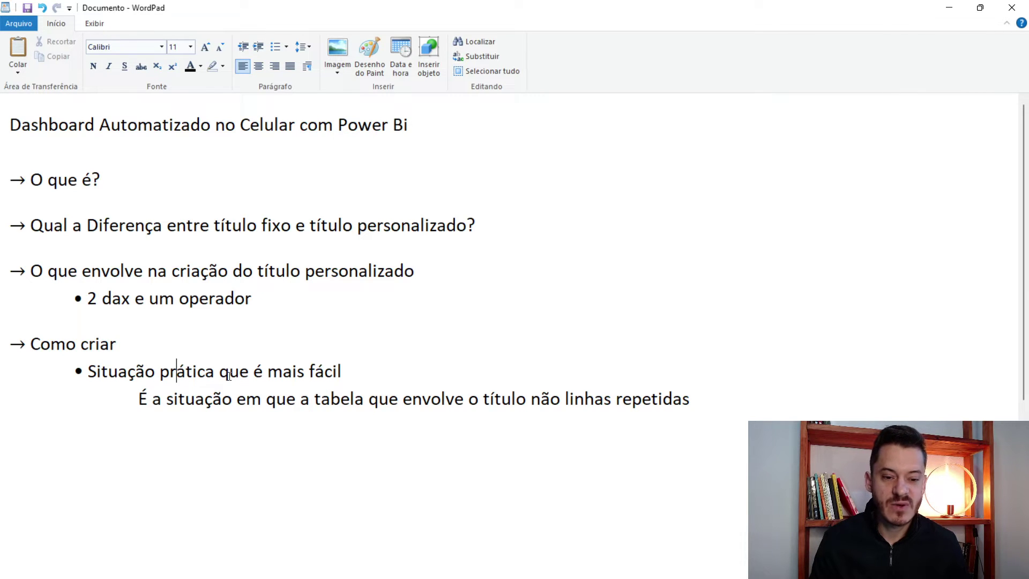
{"action": "left_click", "coordinate": [318, 370]}
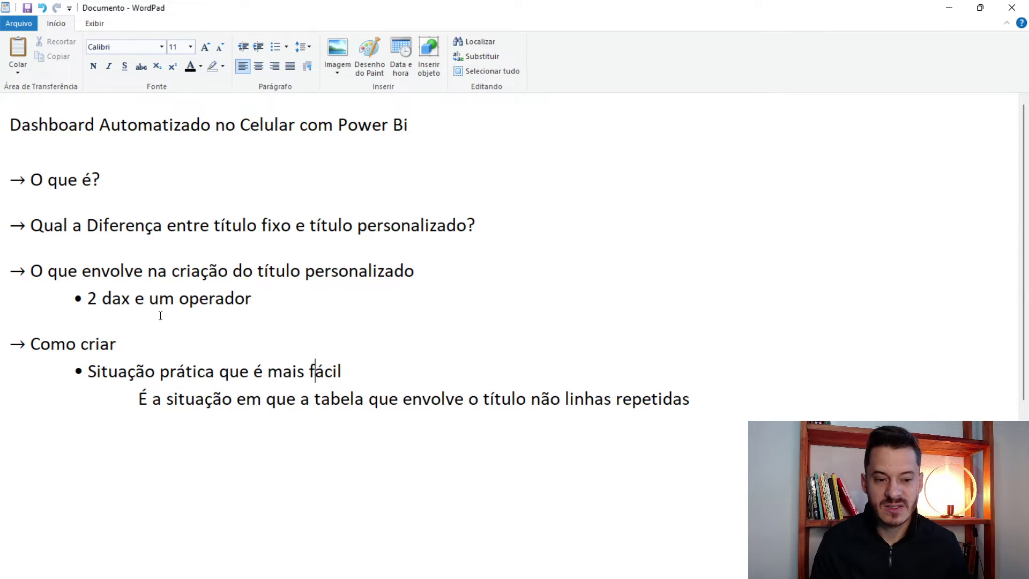
{"action": "left_click_drag", "start_coordinate": [85, 309], "coordinate": [203, 294]}
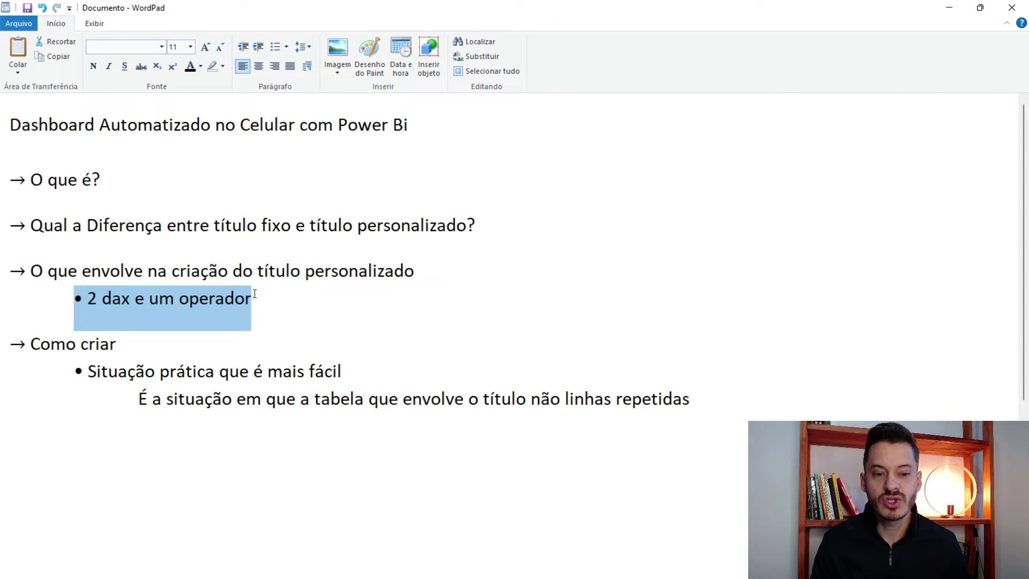
Step: Switch to Power BI and return to the unfinished Titulo measure formula
{"action": "key", "text": "alt+Tab"}
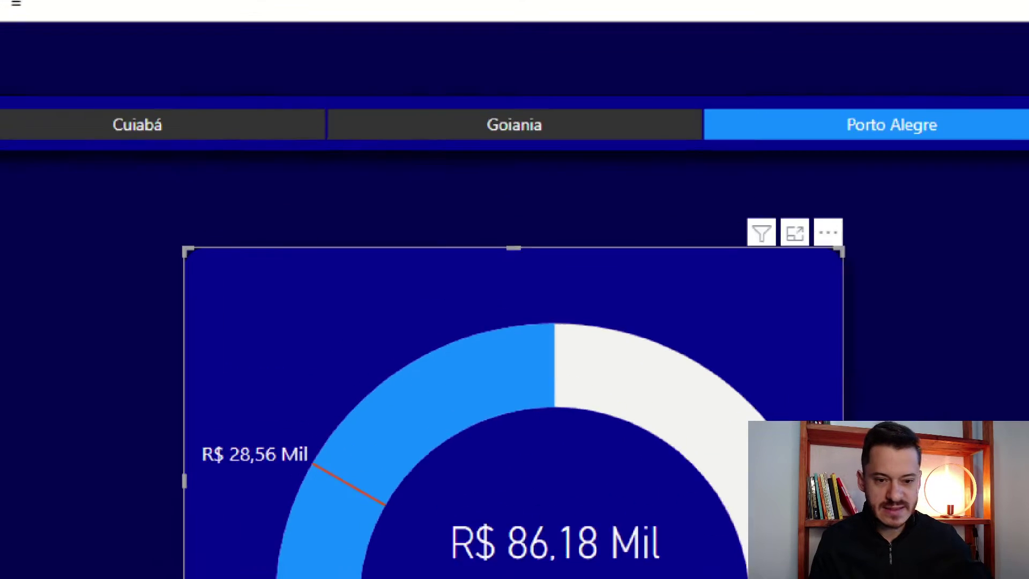
{"action": "left_click_drag", "start_coordinate": [211, 252], "coordinate": [826, 329]}
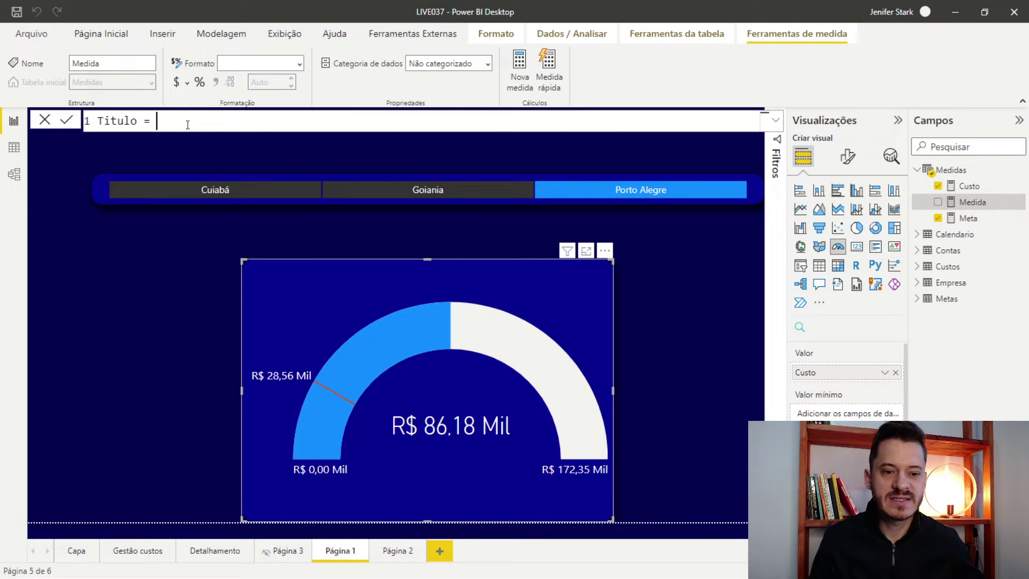
{"action": "type", "text": "C"}
{"action": "key", "text": "BackSpace"}
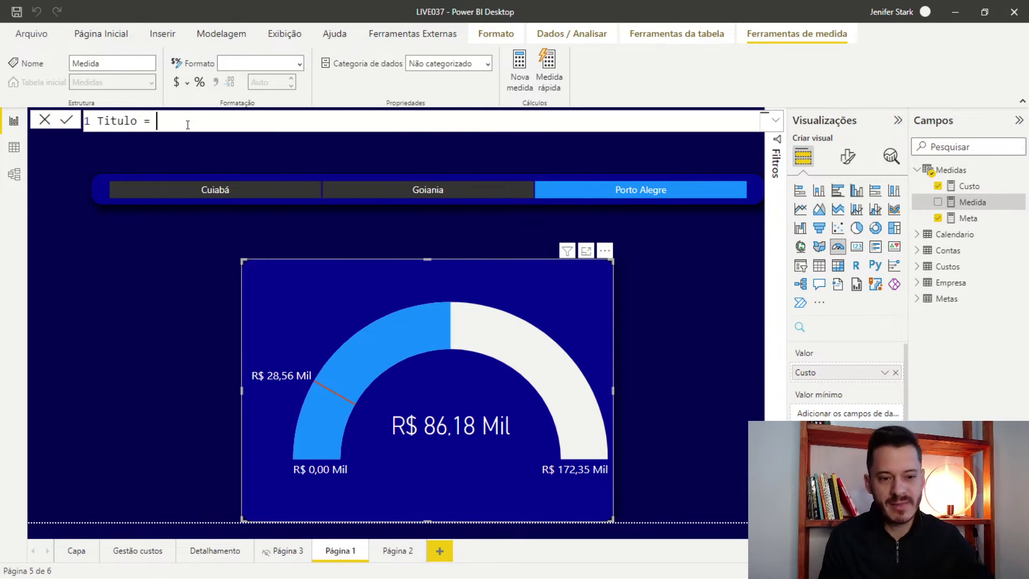
{"action": "type", "text": "conta"}
{"action": "key", "text": "BackSpace"}
{"action": "key", "text": "BackSpace"}
{"action": "key", "text": "BackSpace"}
{"action": "key", "text": "BackSpace"}
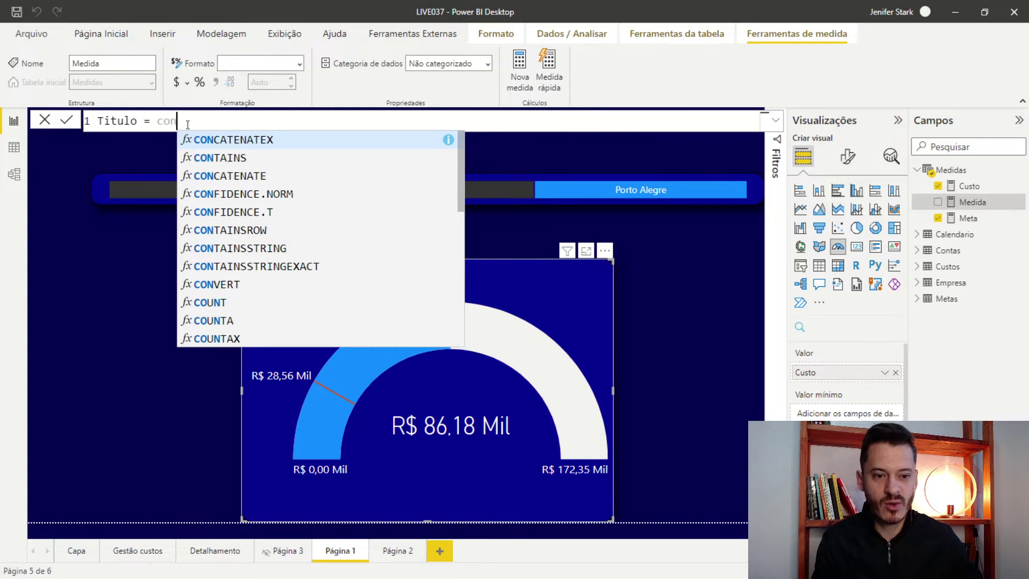
{"action": "key", "text": "BackSpace"}
{"action": "type", "text": "cont"}
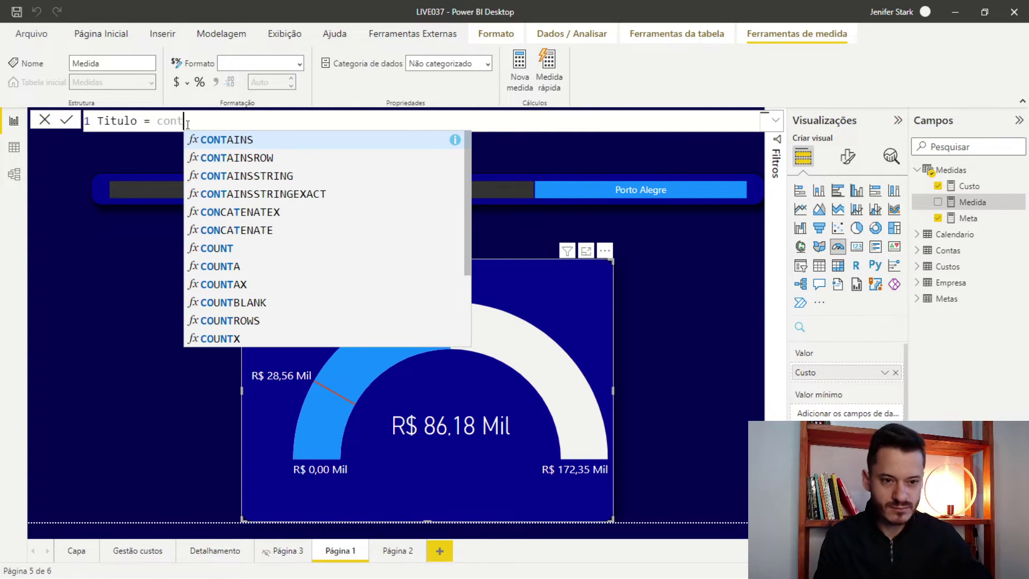
{"action": "key", "text": "BackSpace"}
{"action": "key", "text": "BackSpace"}
{"action": "key", "text": "BackSpace"}
{"action": "key", "text": "BackSpace"}
Step: Begin the Titulo formula with the CONCATENATEX function and give Empresa as its table argument
{"action": "type", "text": "CONCA"}
{"action": "key", "text": "Down"}
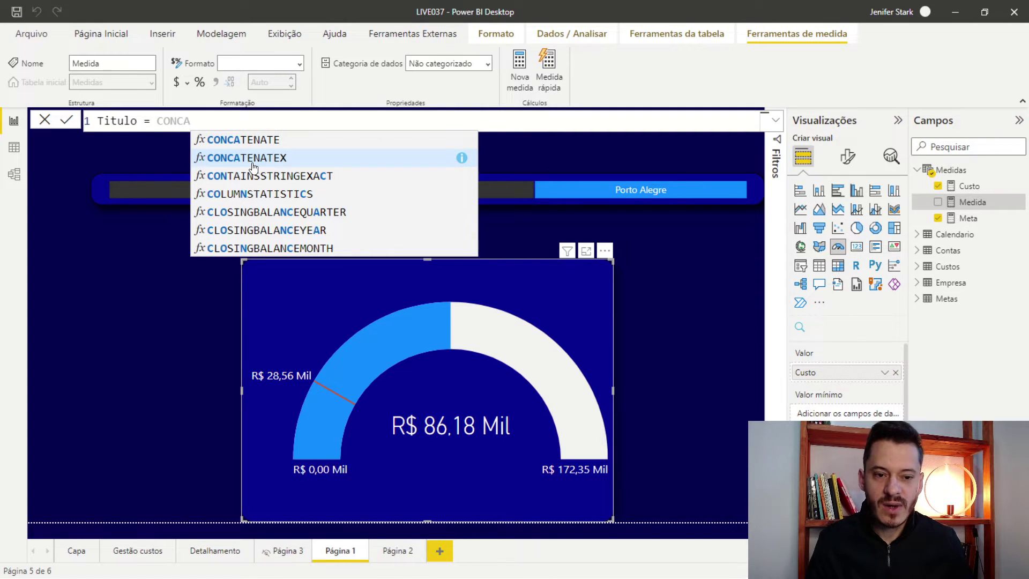
{"action": "key", "text": "Tab"}
{"action": "key", "text": "Escape"}
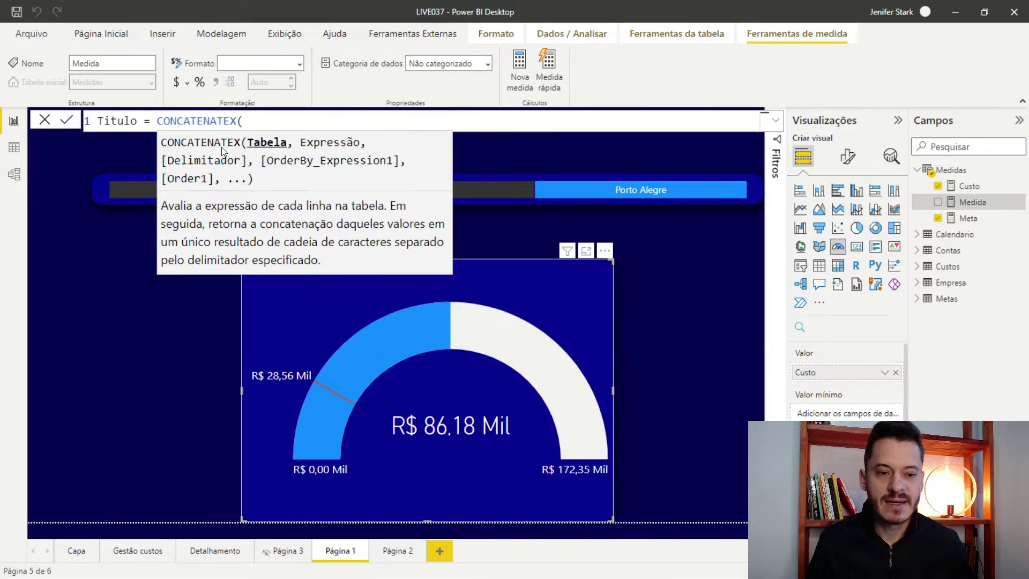
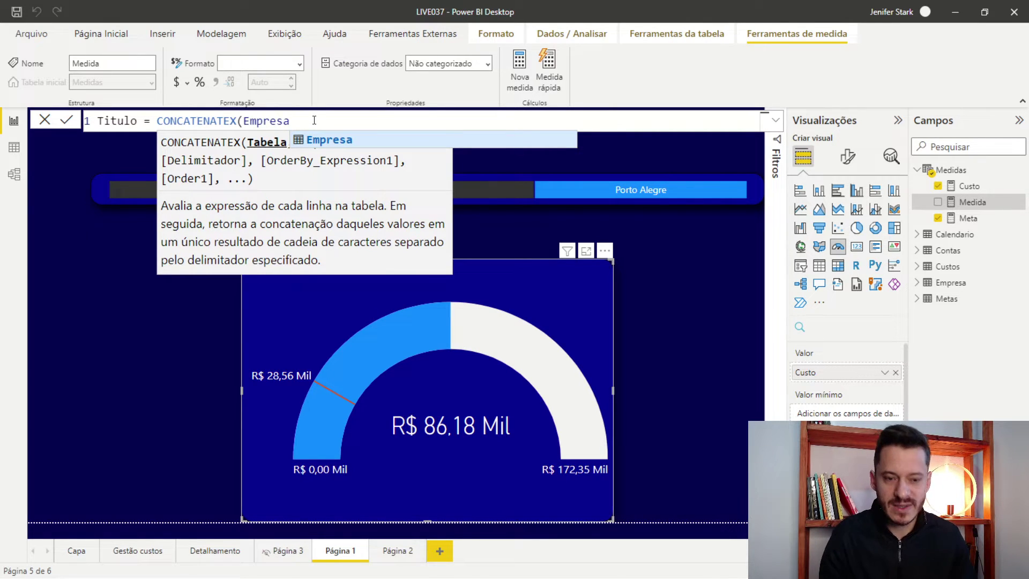
{"action": "type", "text": ","}
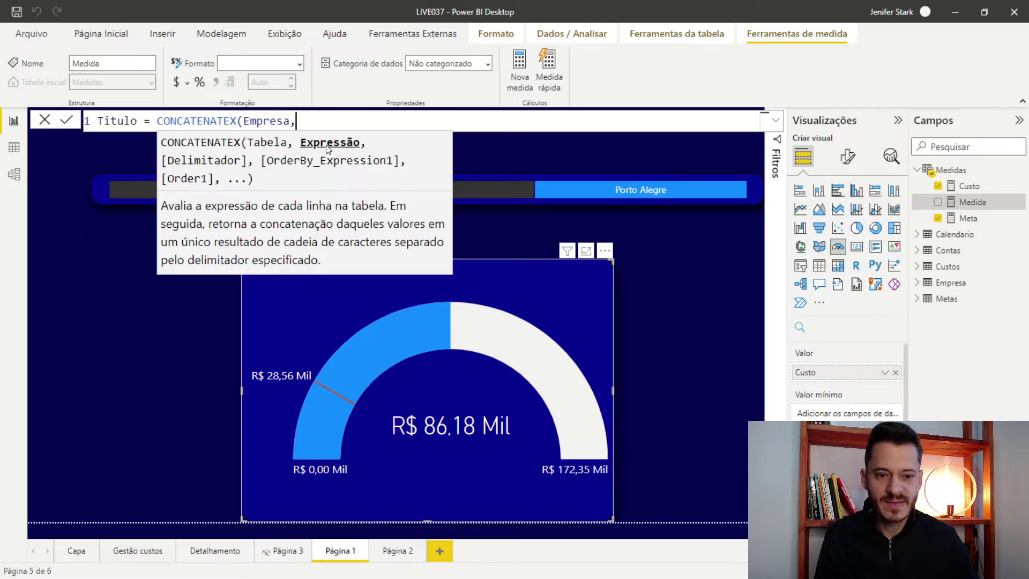
Step: Add Empresa[Filial] as the expression of CONCATENATEX, close the parenthesis and commit the Titulo measure
{"action": "type", "text": "FIL"}
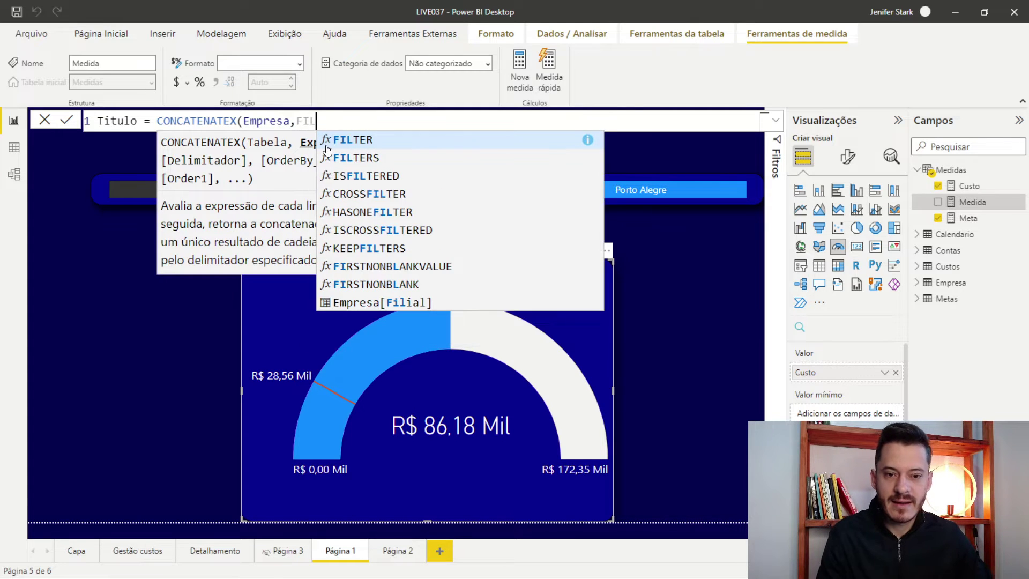
{"action": "key", "text": "Down"}
{"action": "key", "text": "Down"}
{"action": "key", "text": "Down"}
{"action": "key", "text": "Down"}
{"action": "key", "text": "Down"}
{"action": "key", "text": "Down"}
{"action": "key", "text": "Down"}
{"action": "key", "text": "Down"}
{"action": "key", "text": "Down"}
{"action": "key", "text": "Down"}
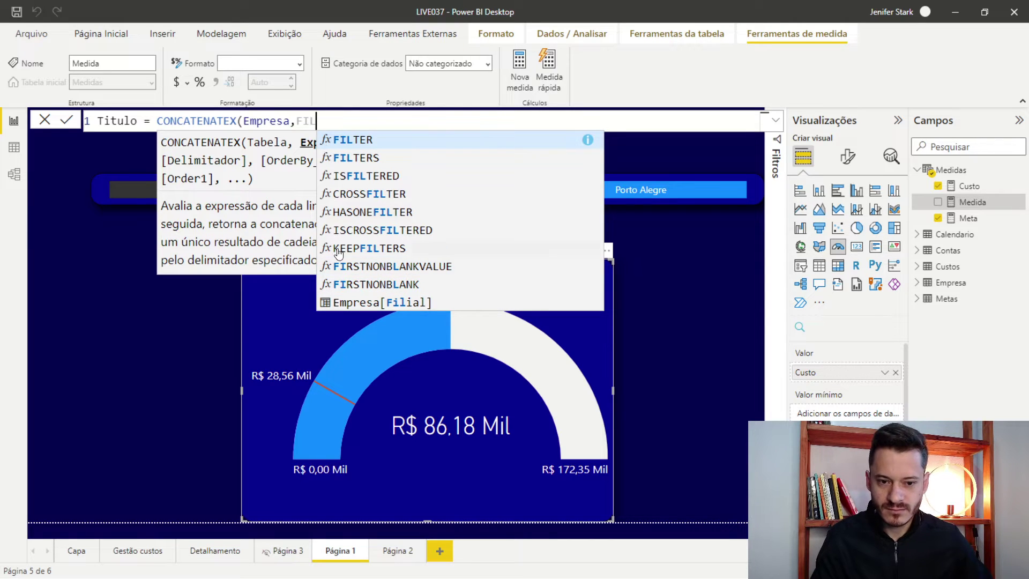
{"action": "left_click", "coordinate": [357, 302]}
{"action": "left_click", "coordinate": [409, 125]}
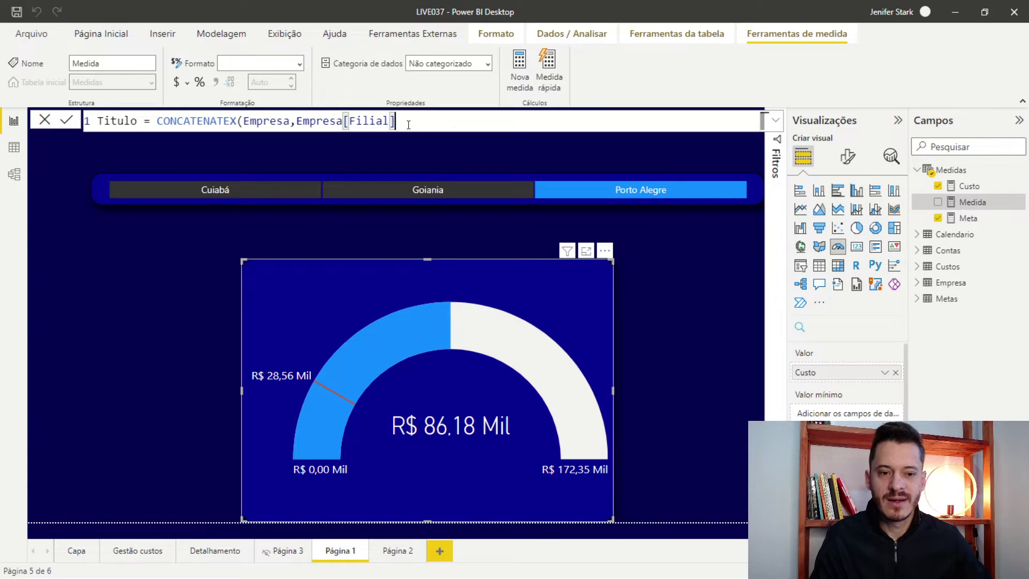
{"action": "type", "text": ")"}
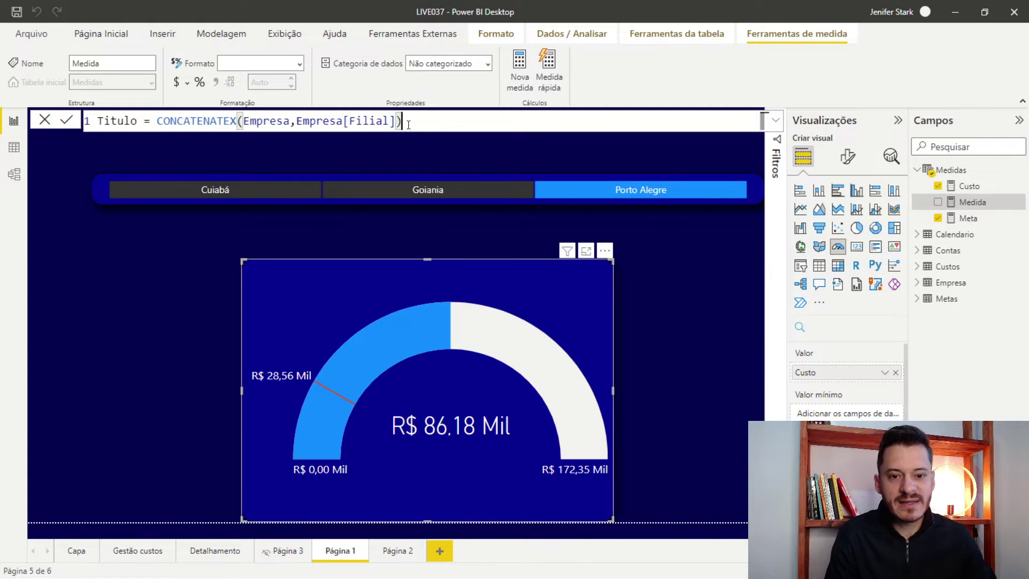
{"action": "key", "text": "Return"}
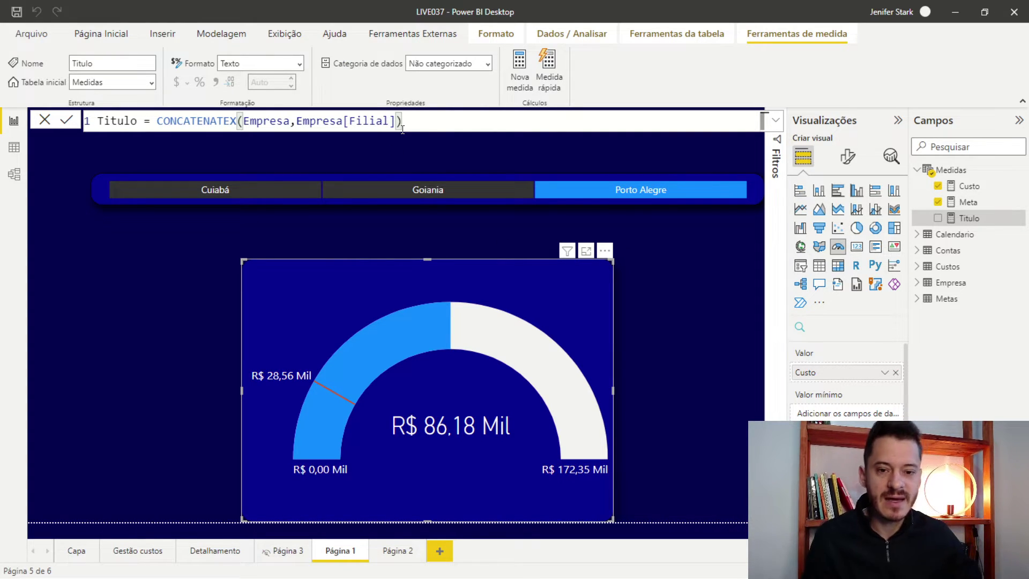
{"action": "left_click_drag", "start_coordinate": [403, 121], "coordinate": [158, 124]}
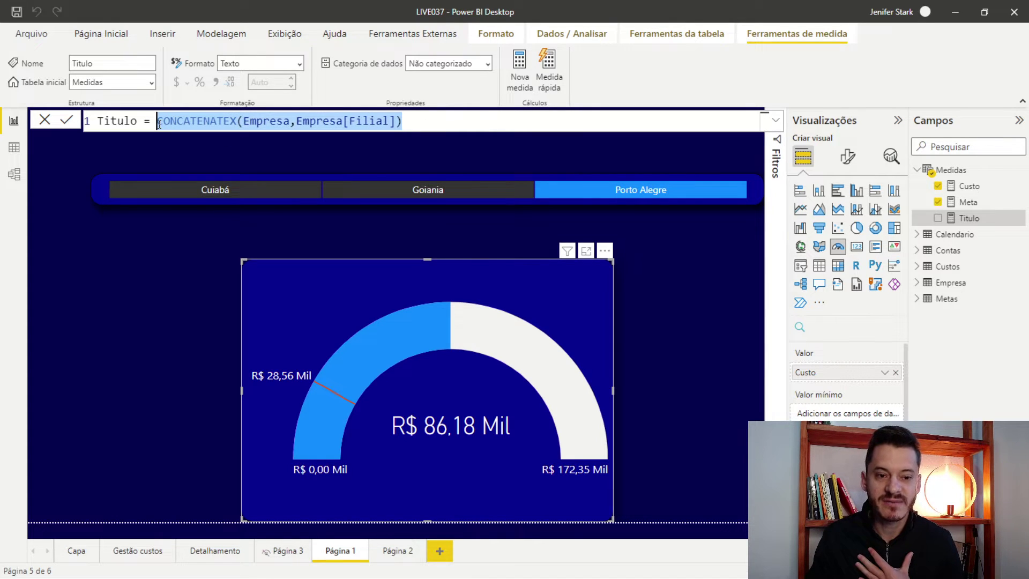
{"action": "left_click", "coordinate": [309, 121]}
{"action": "left_click", "coordinate": [409, 122]}
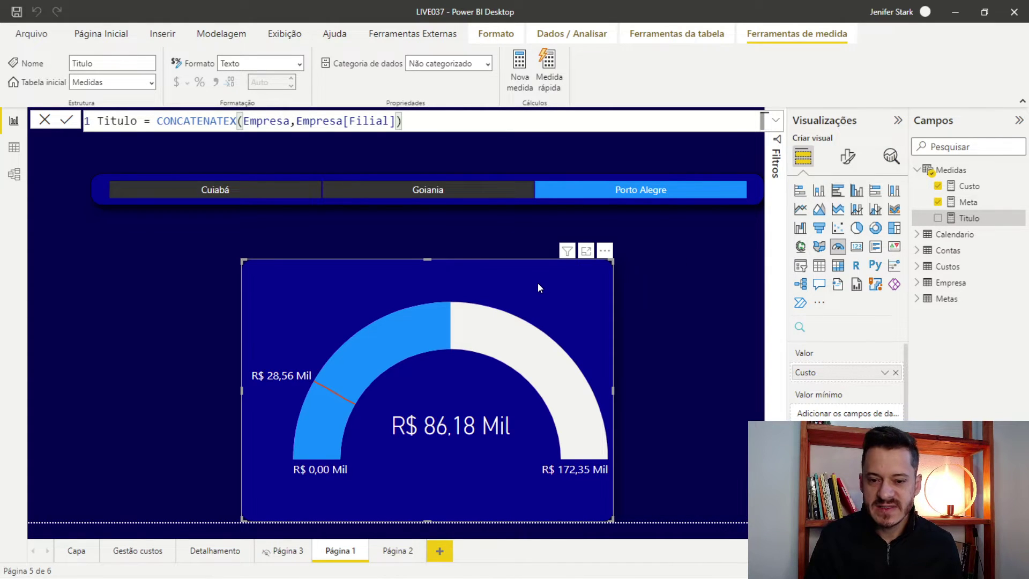
Step: Open the general title settings of the gauge chart for formatting
{"action": "mouse_move", "coordinate": [538, 283]}
{"action": "left_mouse_down"}
{"action": "mouse_move", "coordinate": [571, 284]}
{"action": "mouse_move", "coordinate": [538, 291]}
{"action": "left_mouse_up"}
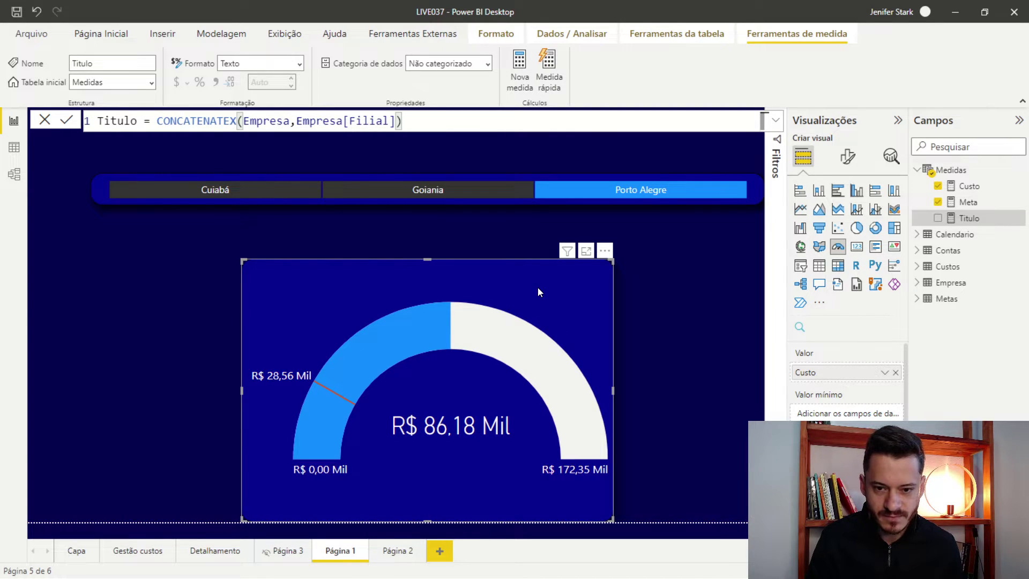
{"action": "left_click", "coordinate": [848, 159]}
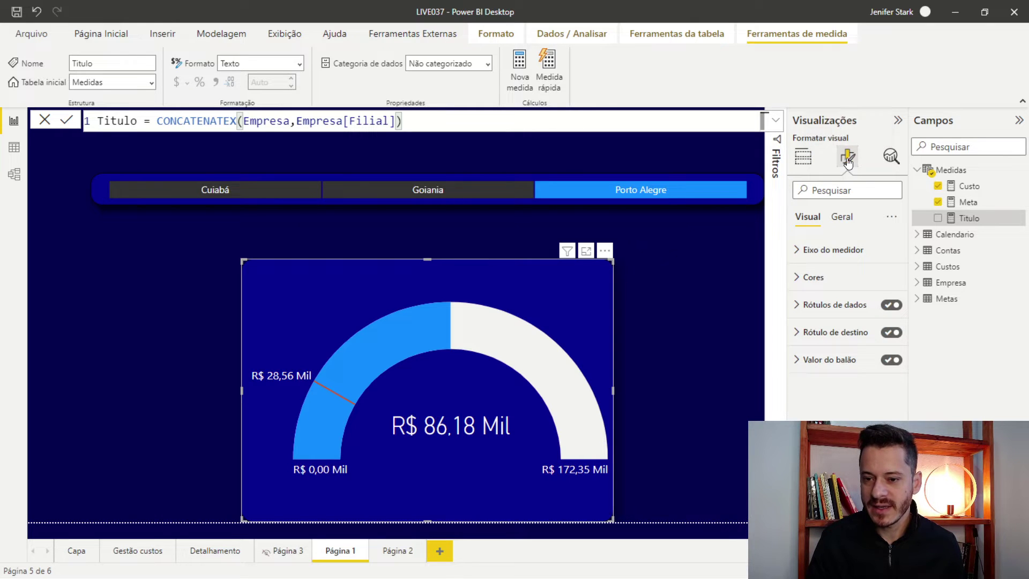
{"action": "left_click", "coordinate": [842, 217]}
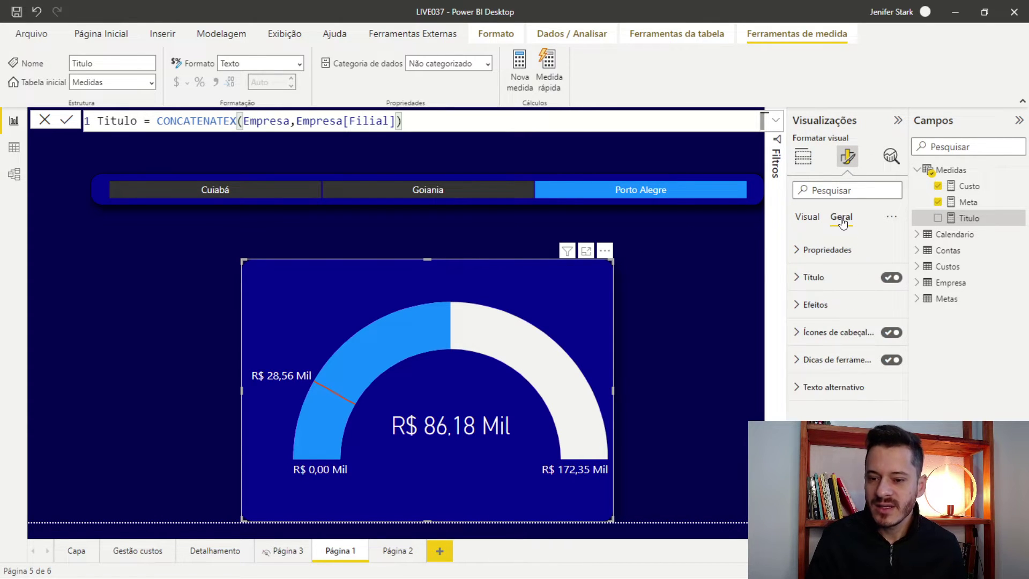
{"action": "left_click", "coordinate": [795, 277]}
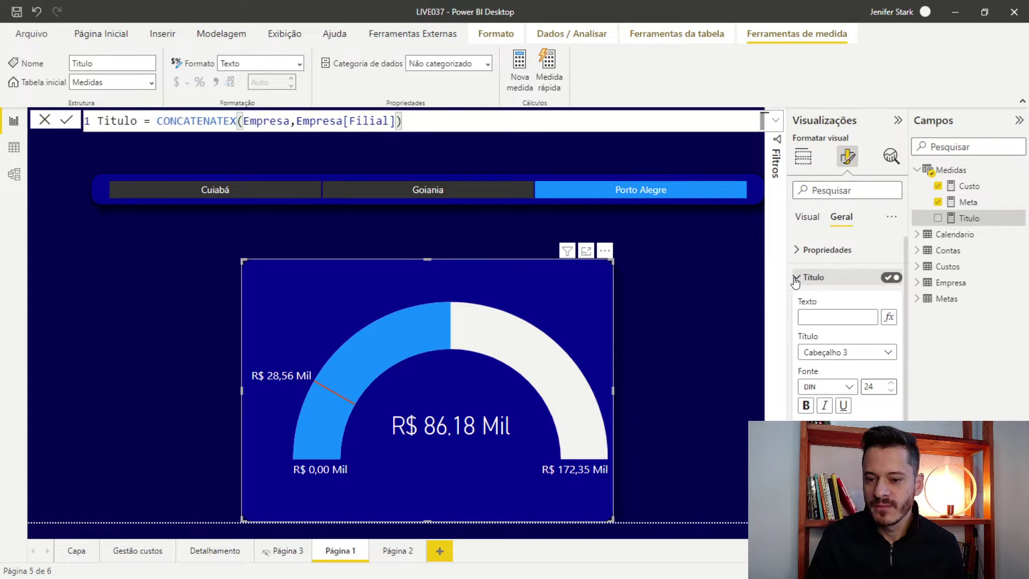
Step: Try the fixed text ASKCLBJFDSWELFBVWQE as the gauge's title, and clear it again
{"action": "left_click", "coordinate": [829, 320]}
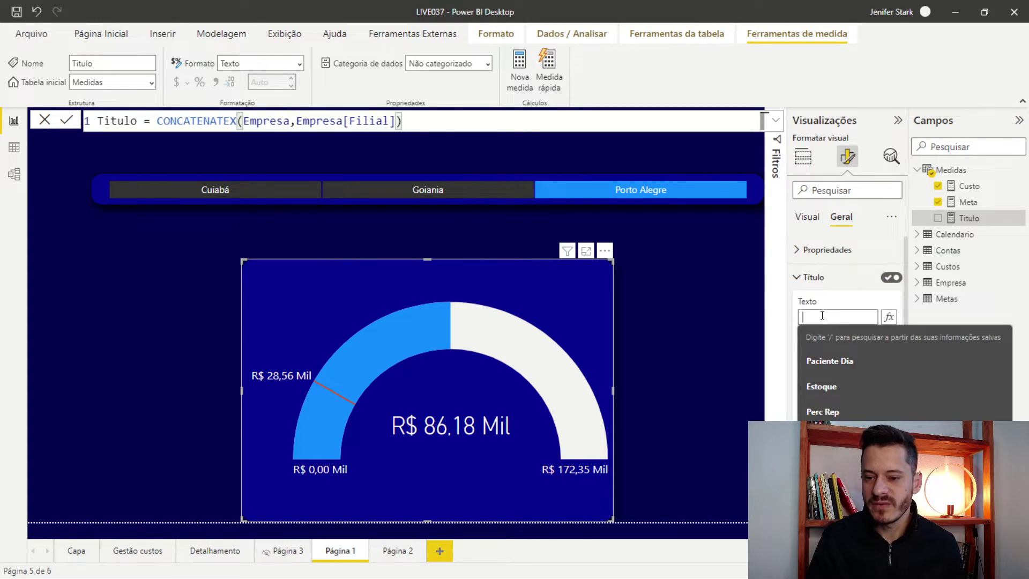
{"action": "type", "text": "LBJFDSWELFBVWQE"}
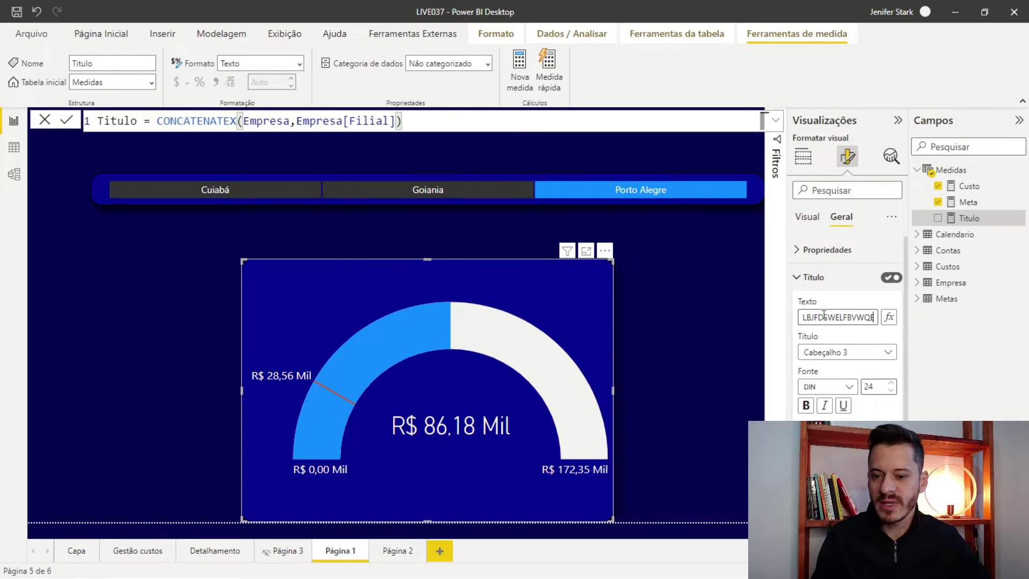
{"action": "key", "text": "Return"}
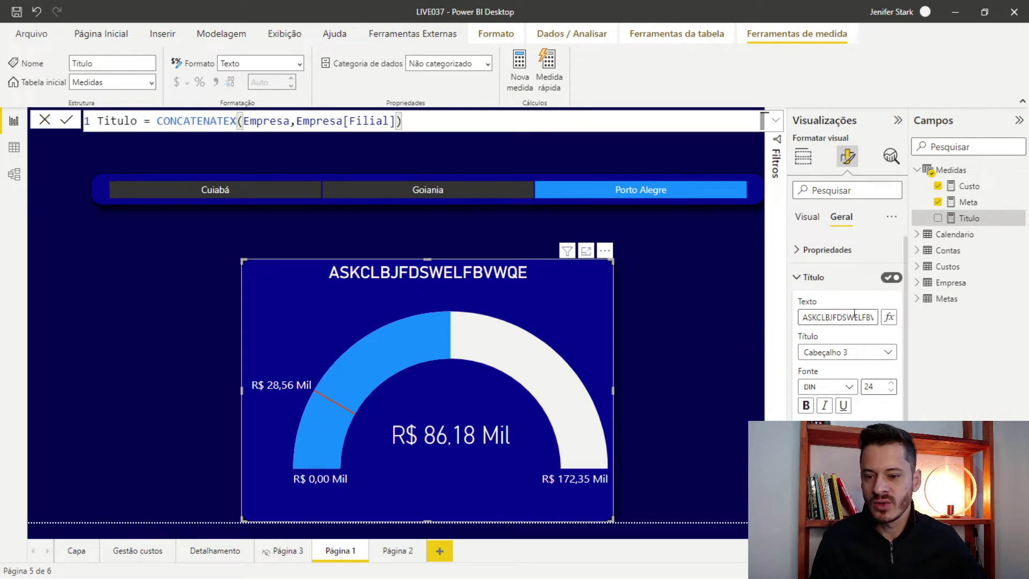
{"action": "double_click", "coordinate": [854, 316]}
{"action": "key", "text": "BackSpace"}
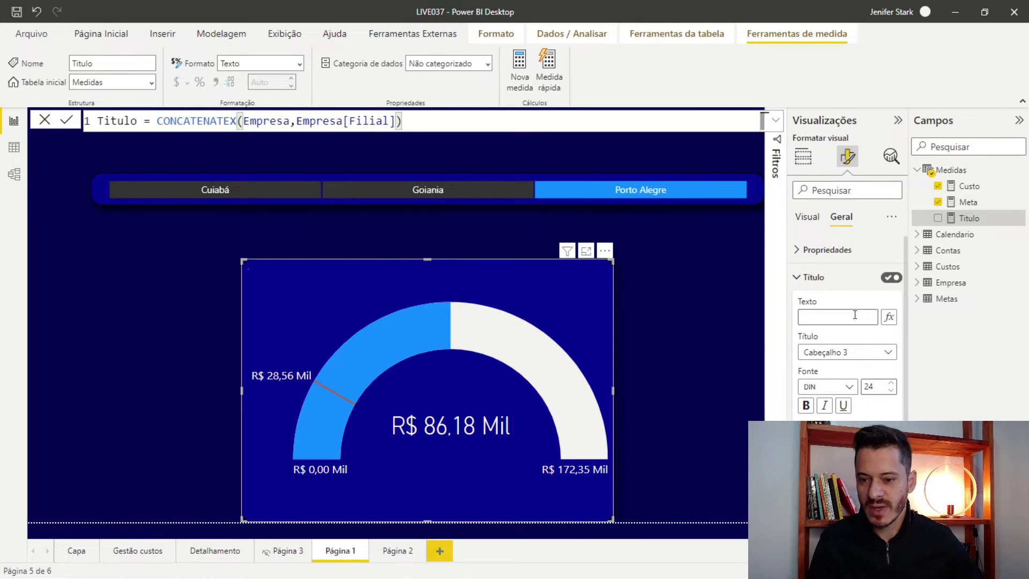
Step: Base the gauge's title text on the field value of the Titulo measure from the Medidas table, and apply it
{"action": "left_click", "coordinate": [889, 320]}
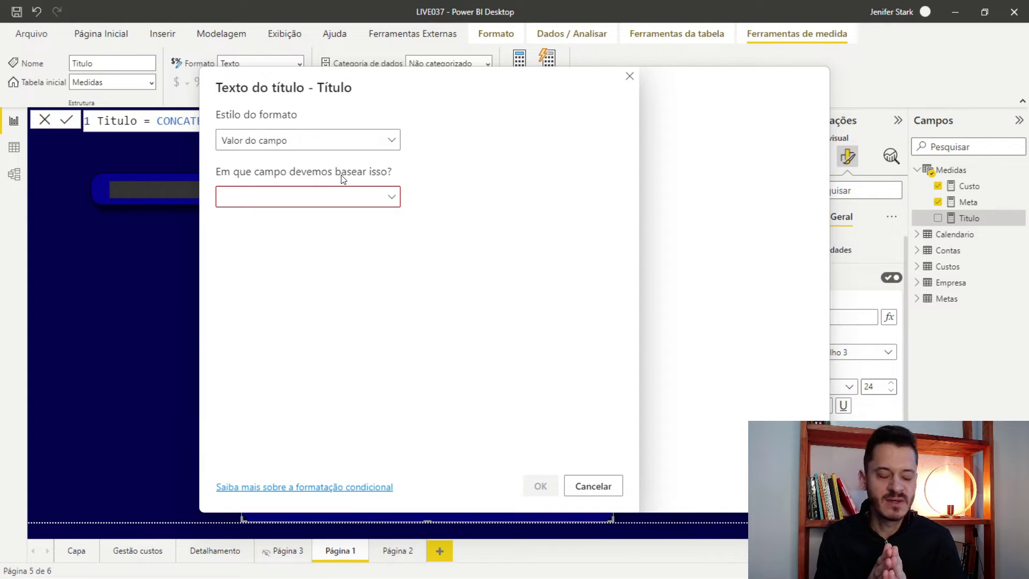
{"action": "left_click", "coordinate": [369, 201]}
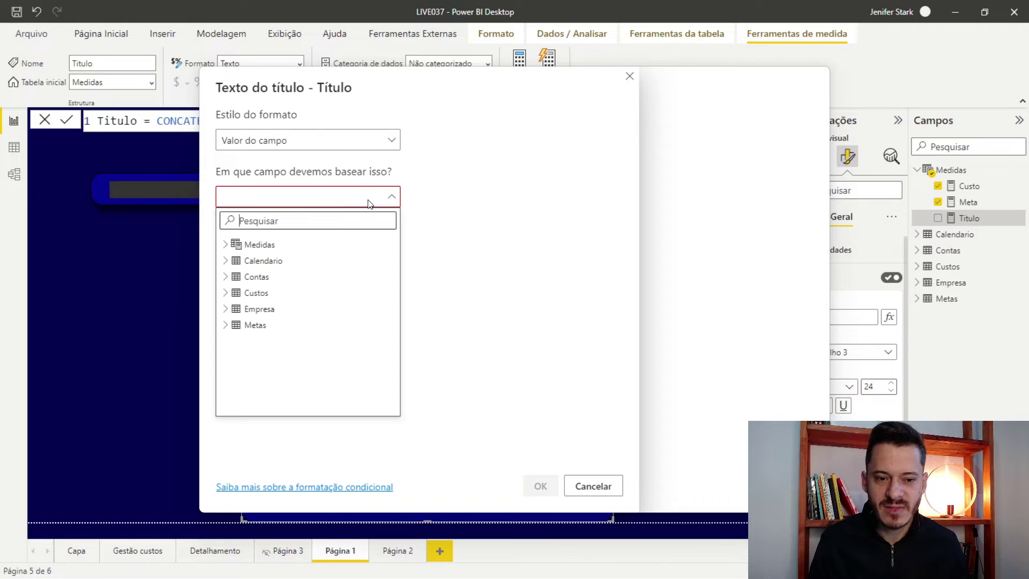
{"action": "left_click", "coordinate": [226, 244]}
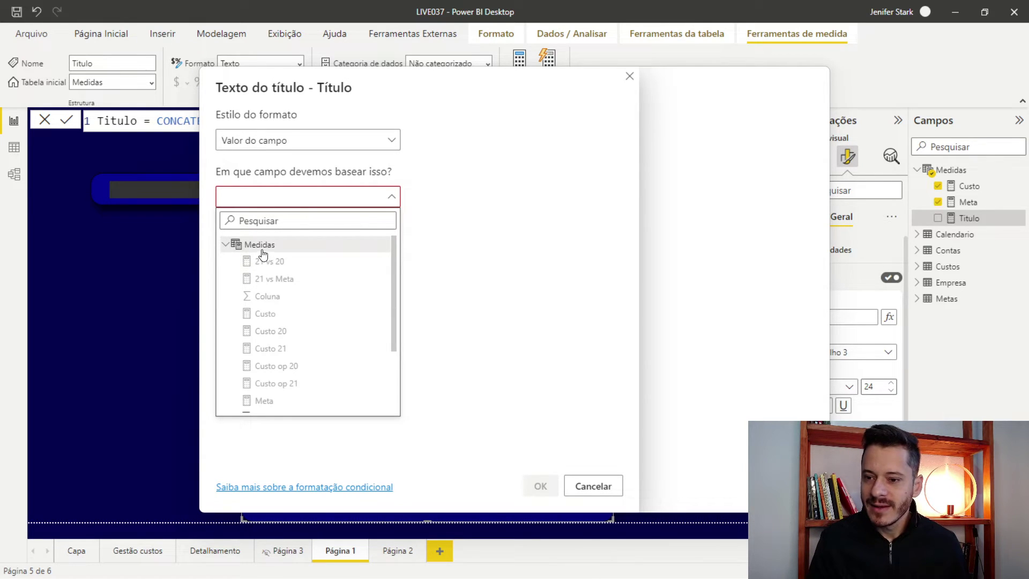
{"action": "scroll", "coordinate": [264, 247], "scroll_direction": "down", "scroll_amount": 3}
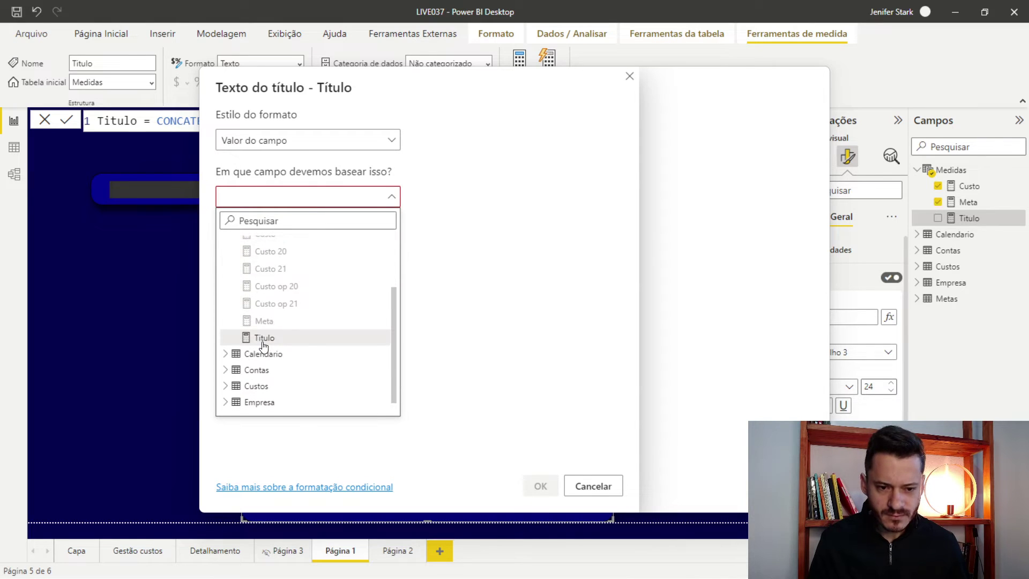
{"action": "left_click", "coordinate": [264, 337]}
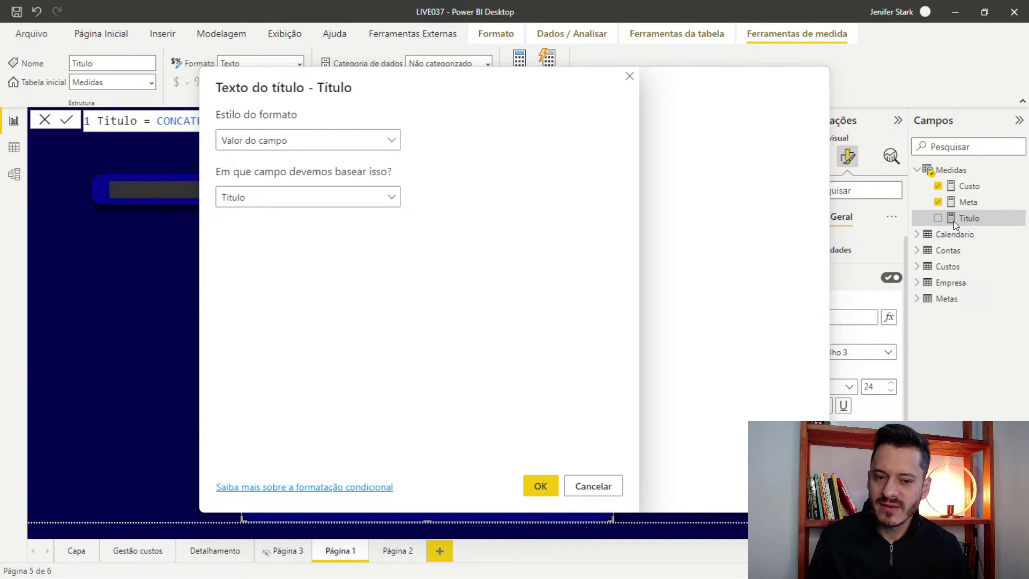
{"action": "left_click", "coordinate": [256, 196]}
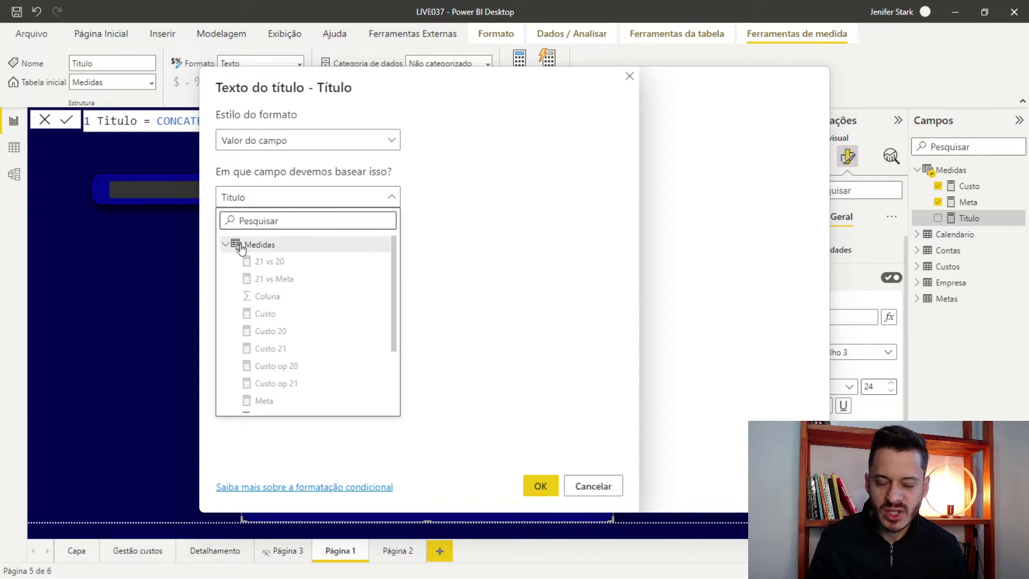
{"action": "scroll", "coordinate": [262, 247], "scroll_direction": "down", "scroll_amount": 1}
{"action": "scroll", "coordinate": [263, 246], "scroll_direction": "up", "scroll_amount": 1}
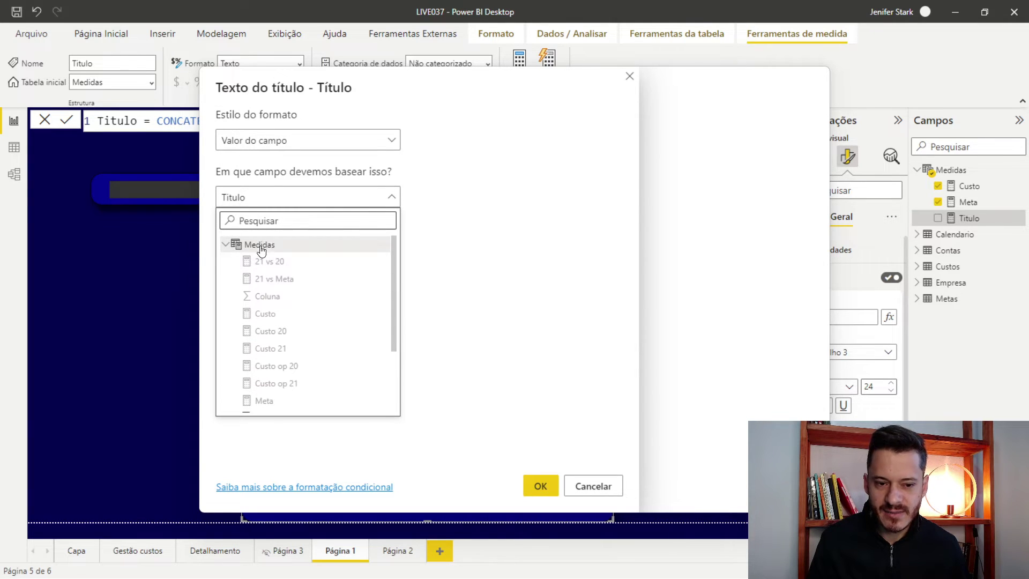
{"action": "scroll", "coordinate": [261, 250], "scroll_direction": "down", "scroll_amount": 3}
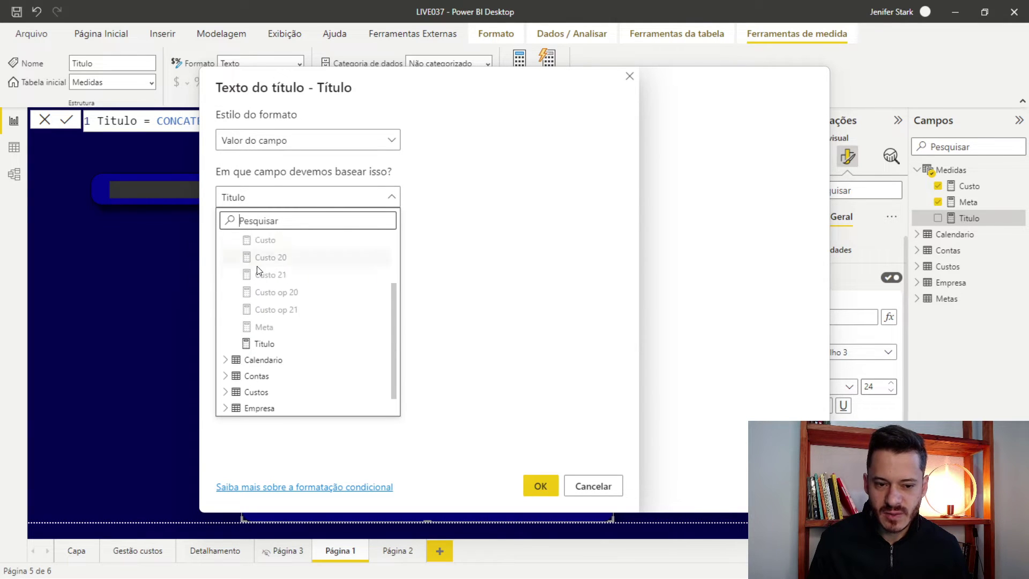
{"action": "left_click", "coordinate": [275, 339]}
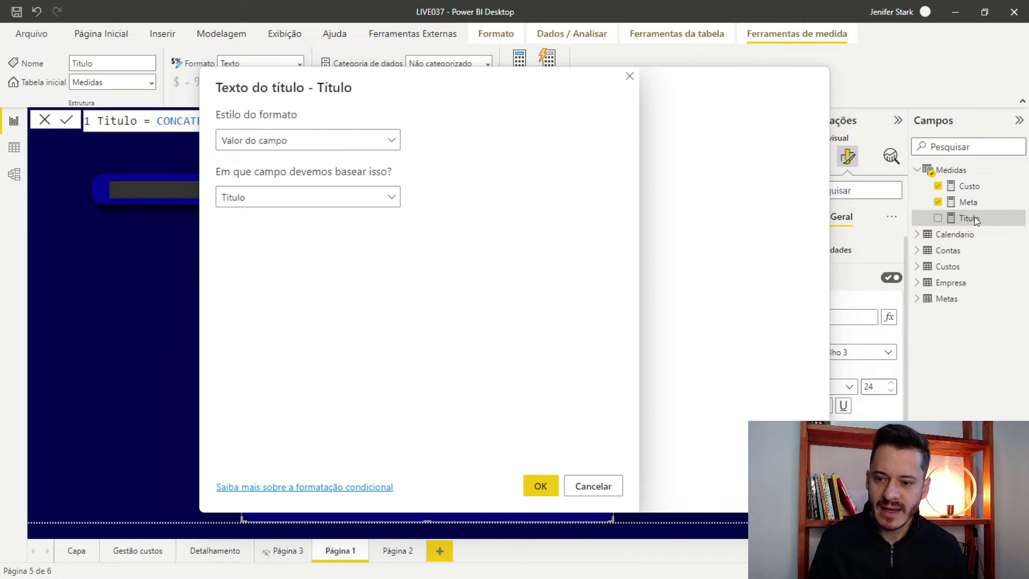
{"action": "left_click", "coordinate": [539, 485]}
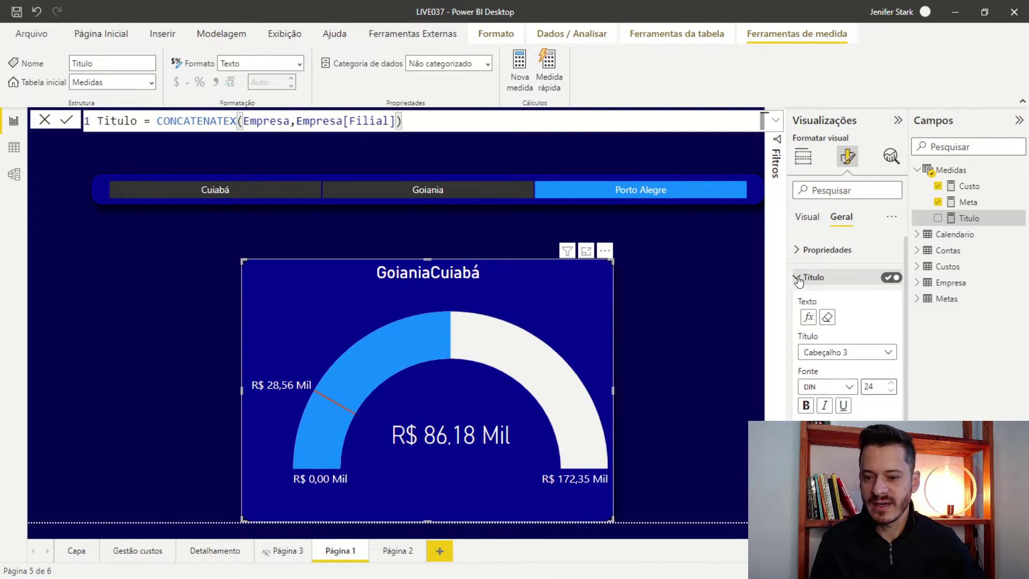
{"action": "left_click", "coordinate": [797, 278]}
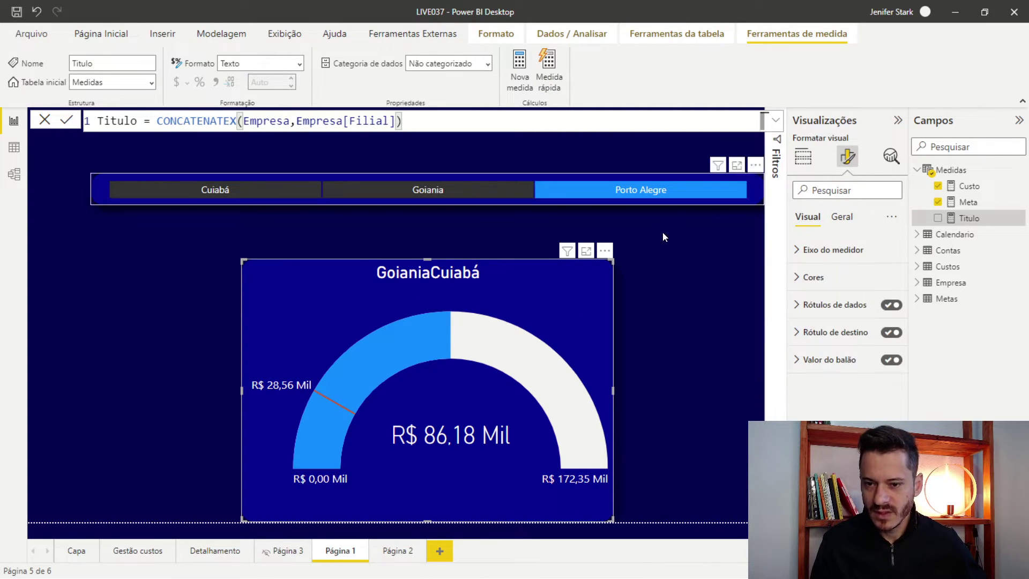
Step: Toggle Porto Alegre in the branch slicer and compare the gauge's title with the selected branches
{"action": "left_click", "coordinate": [662, 232]}
{"action": "left_click", "coordinate": [407, 289]}
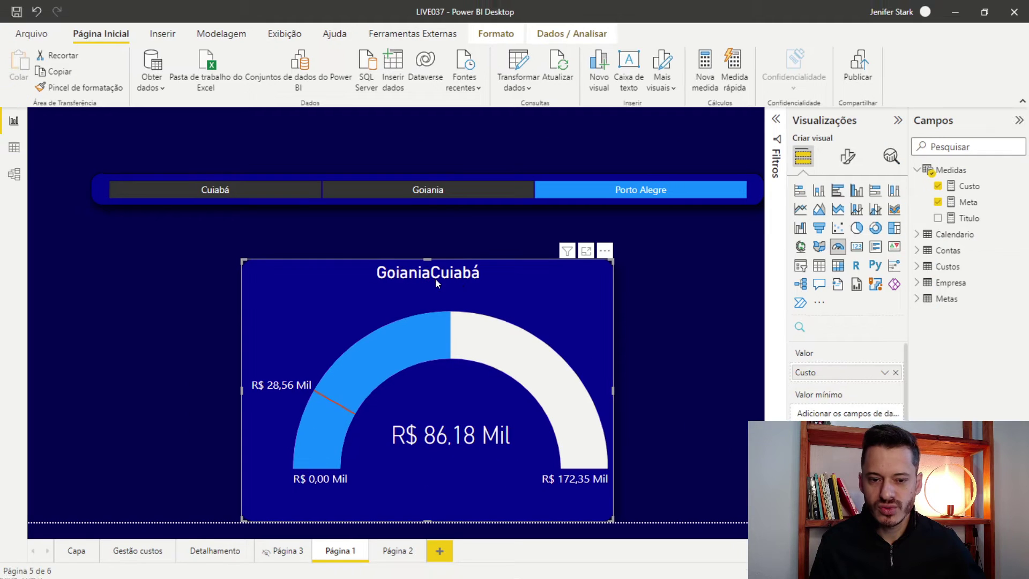
{"action": "left_click", "coordinate": [588, 196]}
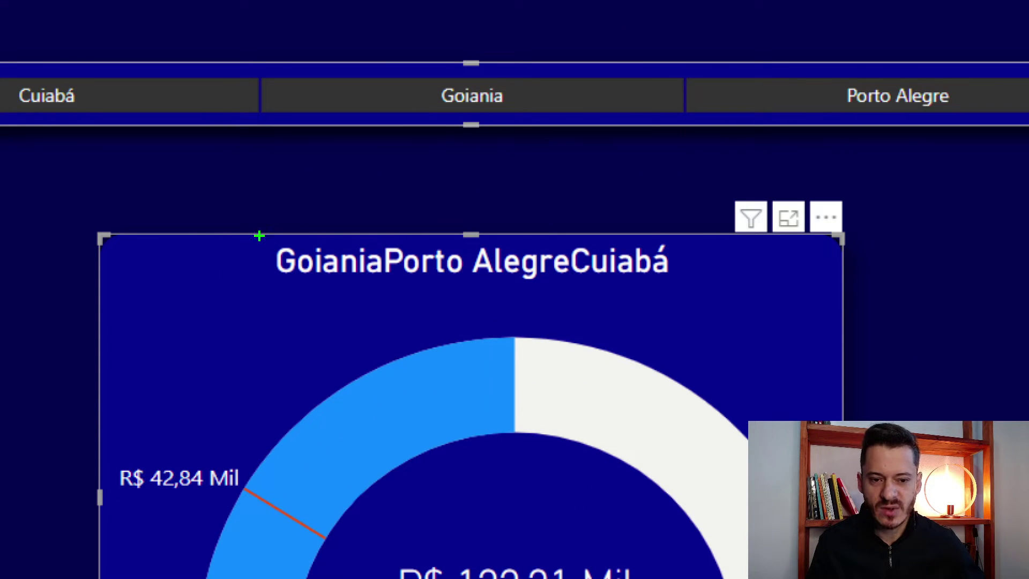
{"action": "mouse_move", "coordinate": [267, 243]}
{"action": "left_mouse_down"}
{"action": "mouse_move", "coordinate": [556, 300]}
{"action": "mouse_move", "coordinate": [675, 282]}
{"action": "left_mouse_up"}
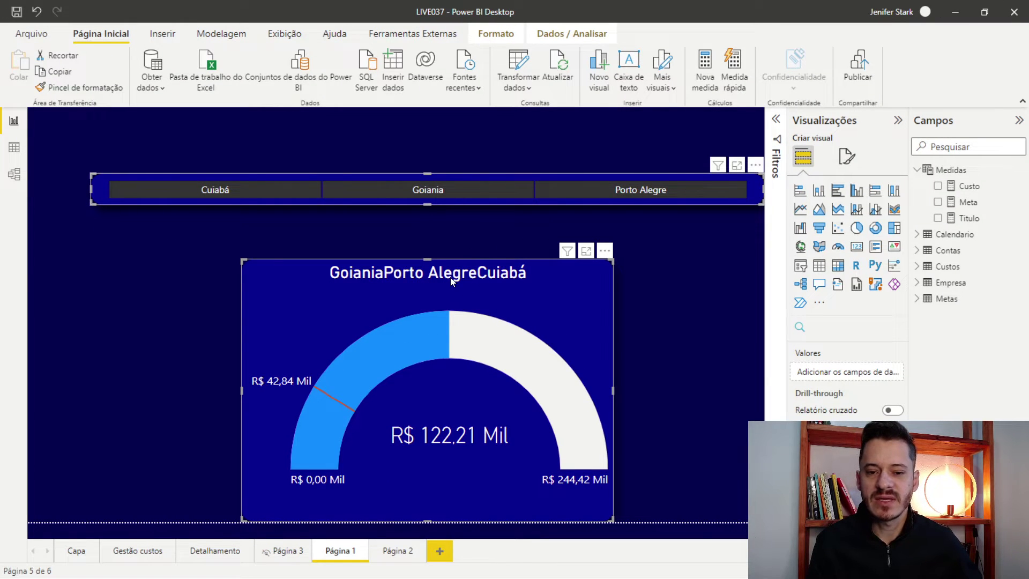
Step: Add "," as the delimiter argument of CONCATENATEX in the Titulo measure and commit the formula
{"action": "left_click", "coordinate": [969, 218]}
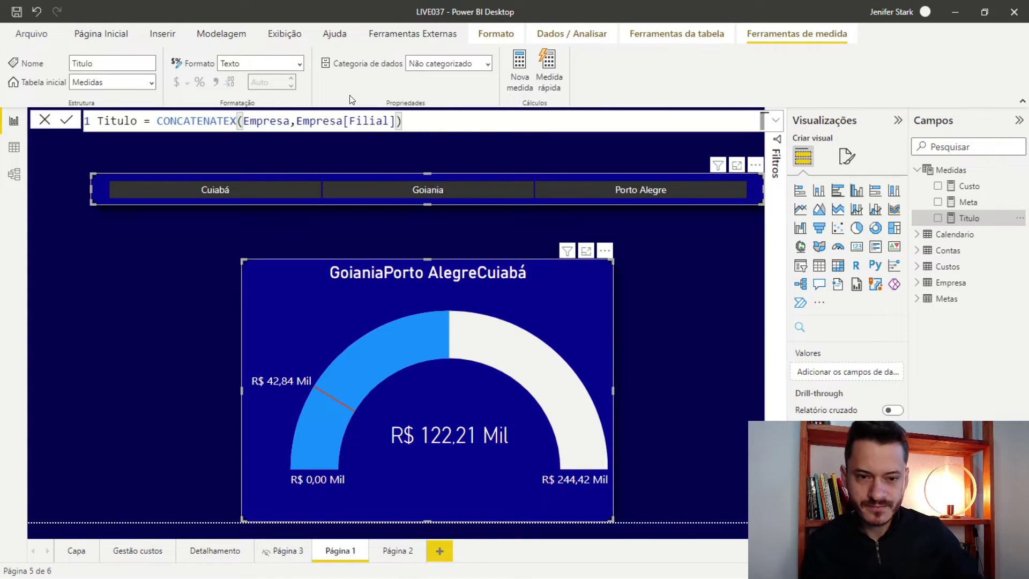
{"action": "left_click", "coordinate": [413, 120]}
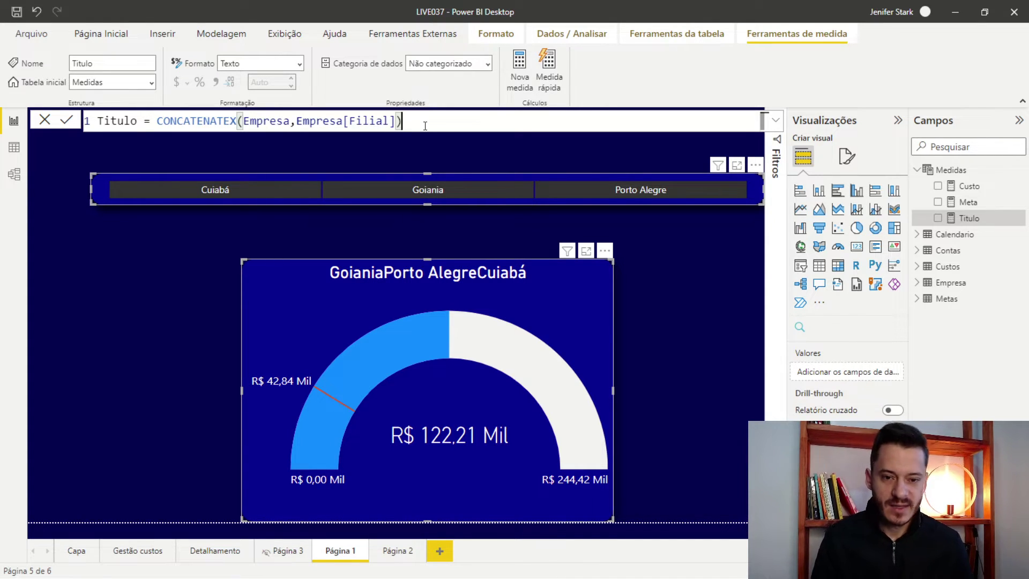
{"action": "key", "text": "BackSpace"}
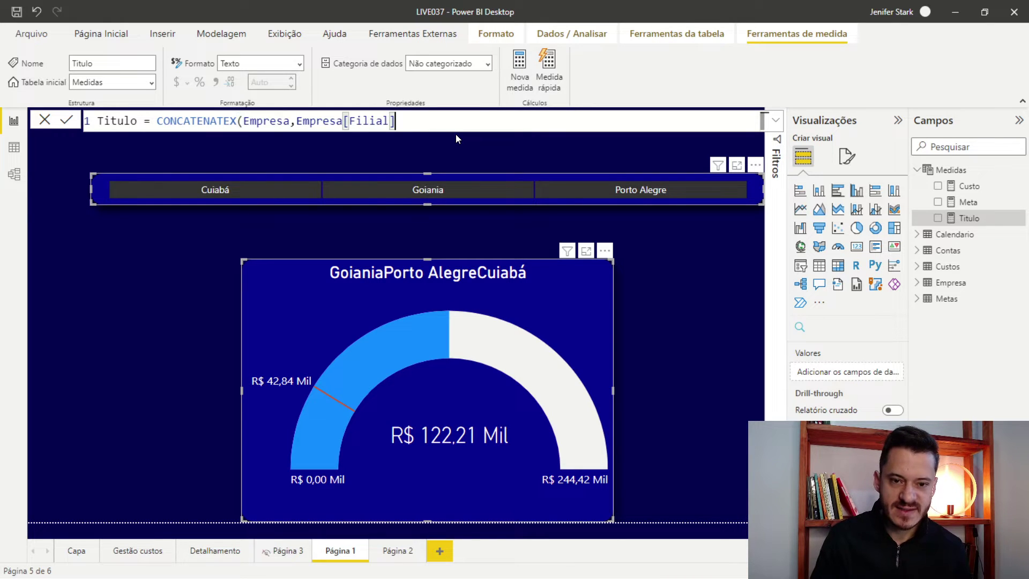
{"action": "type", "text": ","}
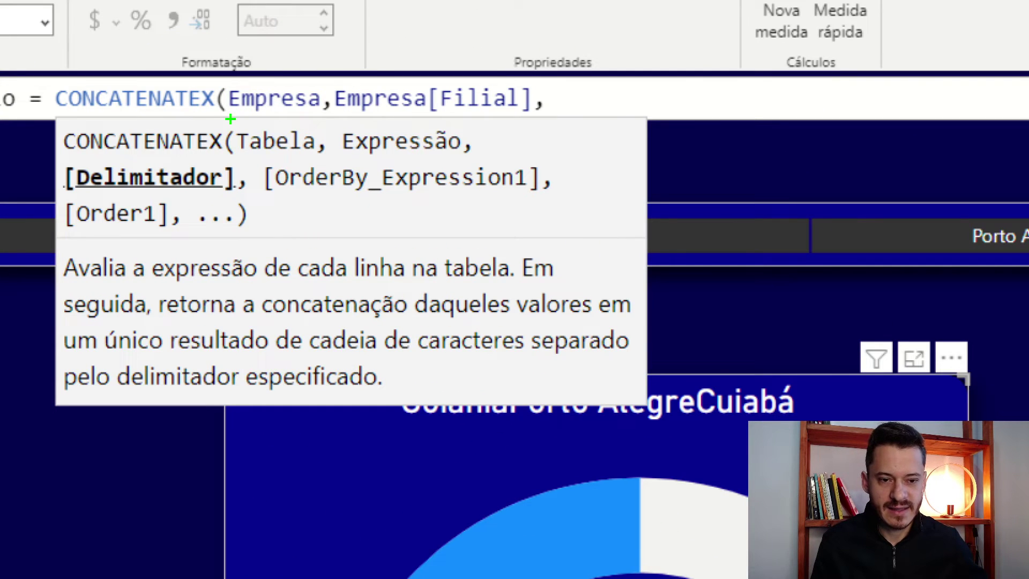
{"action": "left_click_drag", "start_coordinate": [229, 117], "coordinate": [317, 164]}
{"action": "mouse_move", "coordinate": [338, 118]}
{"action": "left_mouse_down"}
{"action": "mouse_move", "coordinate": [367, 139]}
{"action": "mouse_move", "coordinate": [480, 160]}
{"action": "left_mouse_up"}
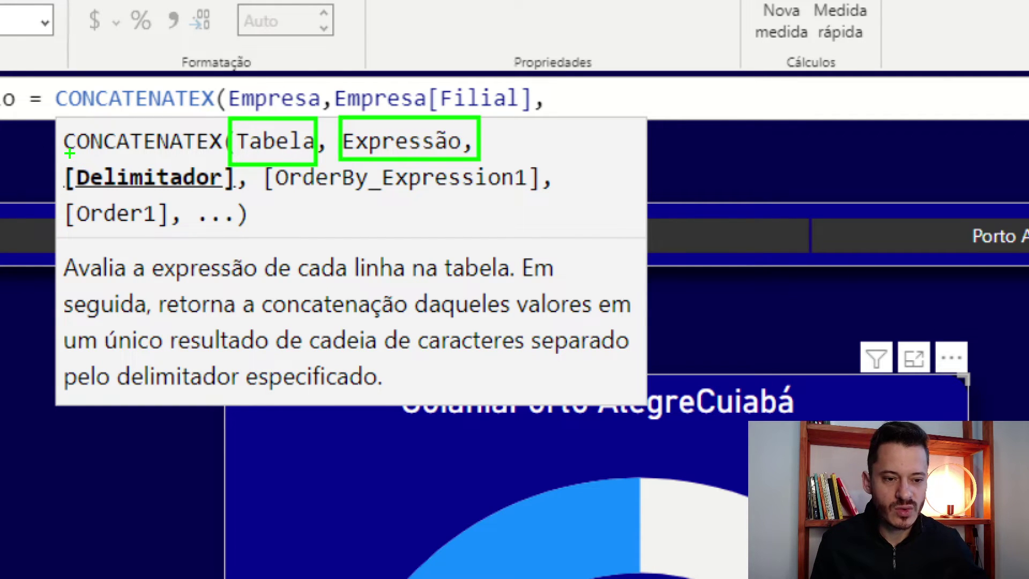
{"action": "mouse_move", "coordinate": [60, 156]}
{"action": "left_mouse_down"}
{"action": "mouse_move", "coordinate": [169, 204]}
{"action": "mouse_move", "coordinate": [248, 198]}
{"action": "left_mouse_up"}
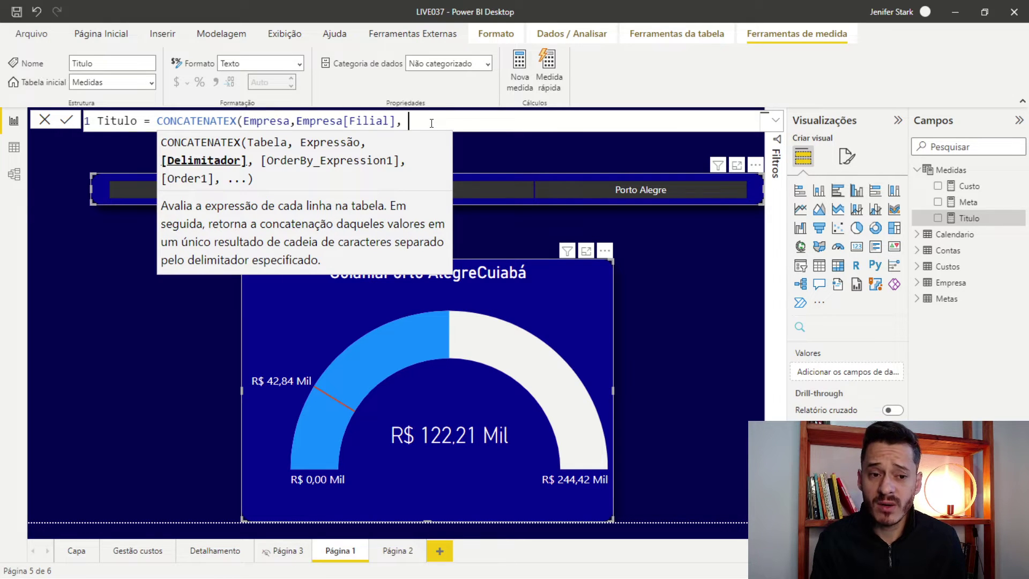
{"action": "type", "text": "\""}
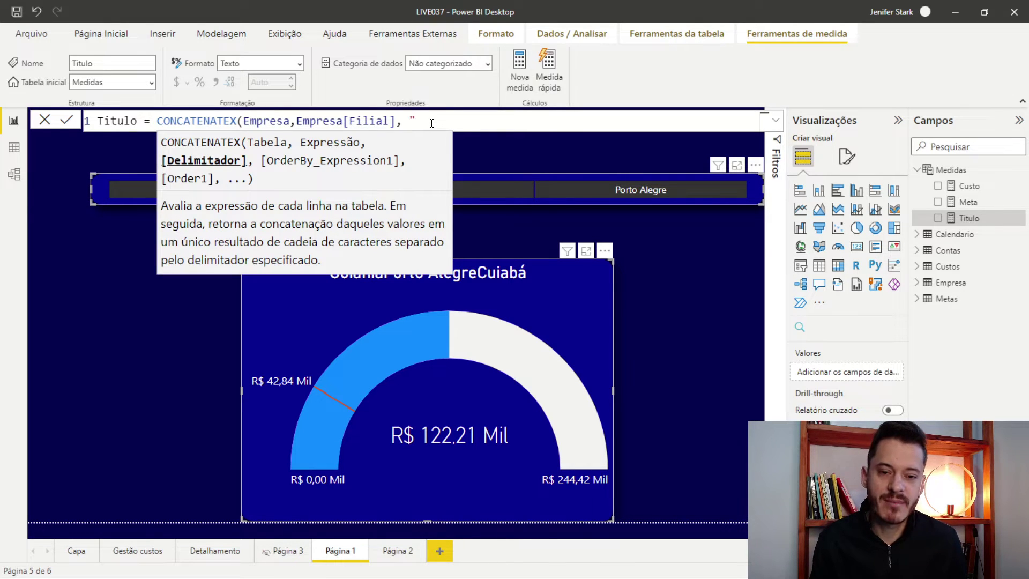
{"action": "type", "text": ","}
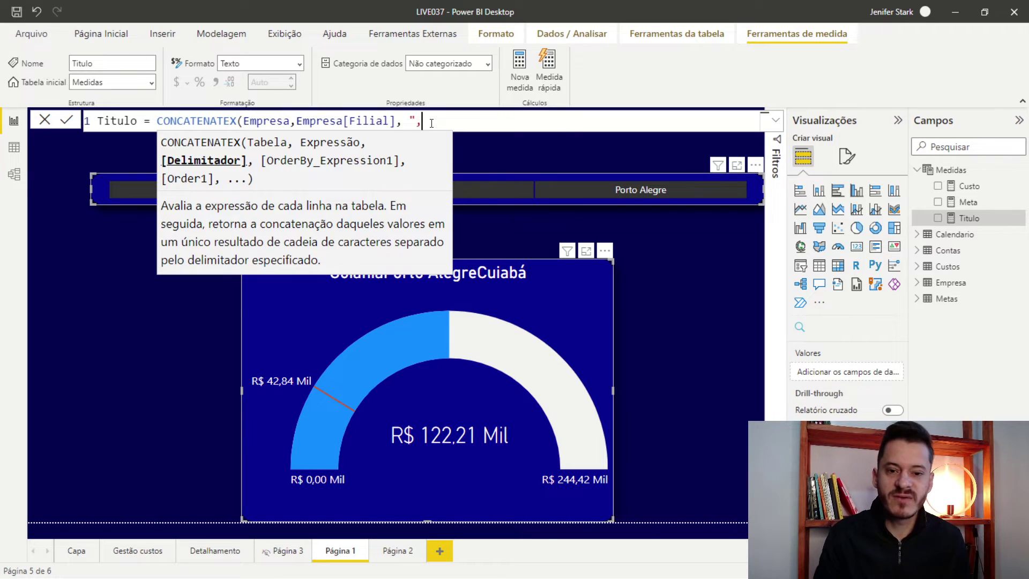
{"action": "type", "text": "\""}
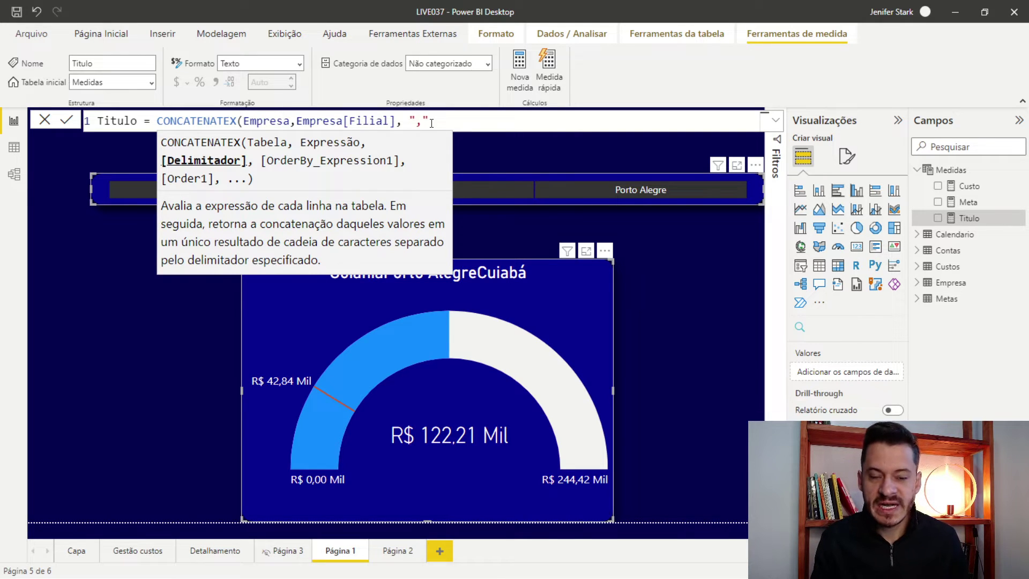
{"action": "type", "text": ")"}
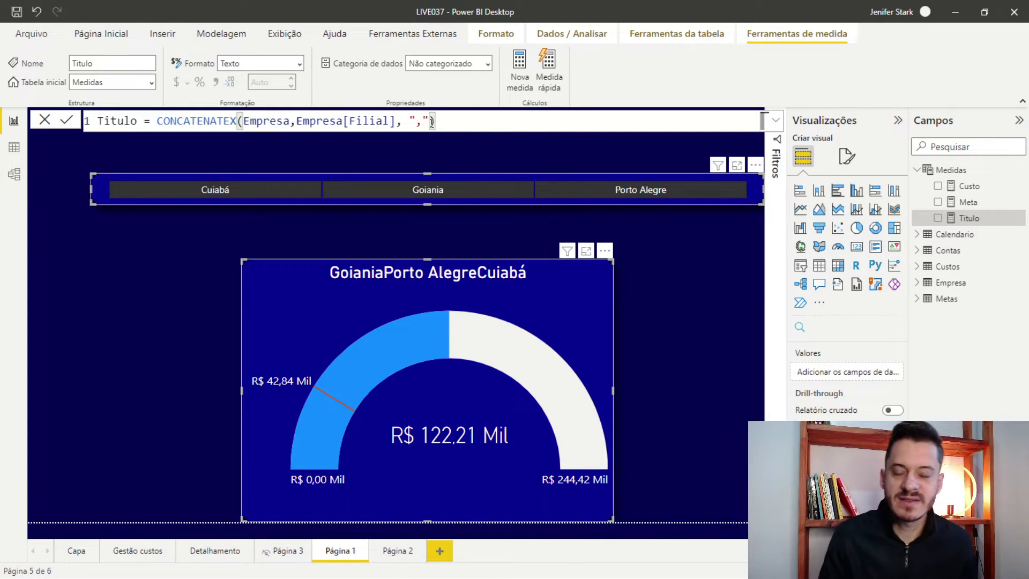
{"action": "key", "text": "Return"}
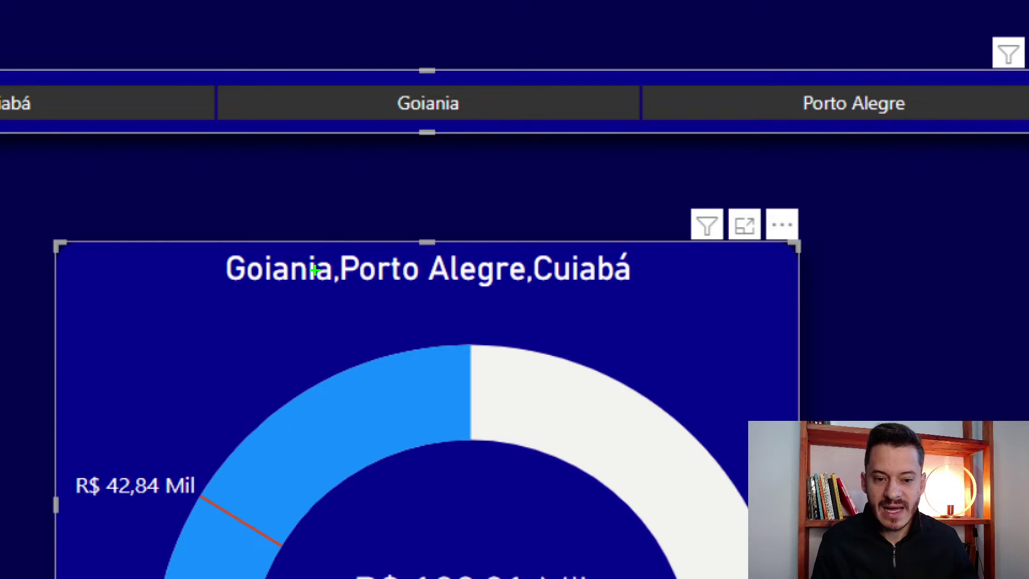
Step: Add a space after the comma in the Titulo measure's delimiter, making it ", ", and commit the formula
{"action": "left_click_drag", "start_coordinate": [322, 254], "coordinate": [356, 286]}
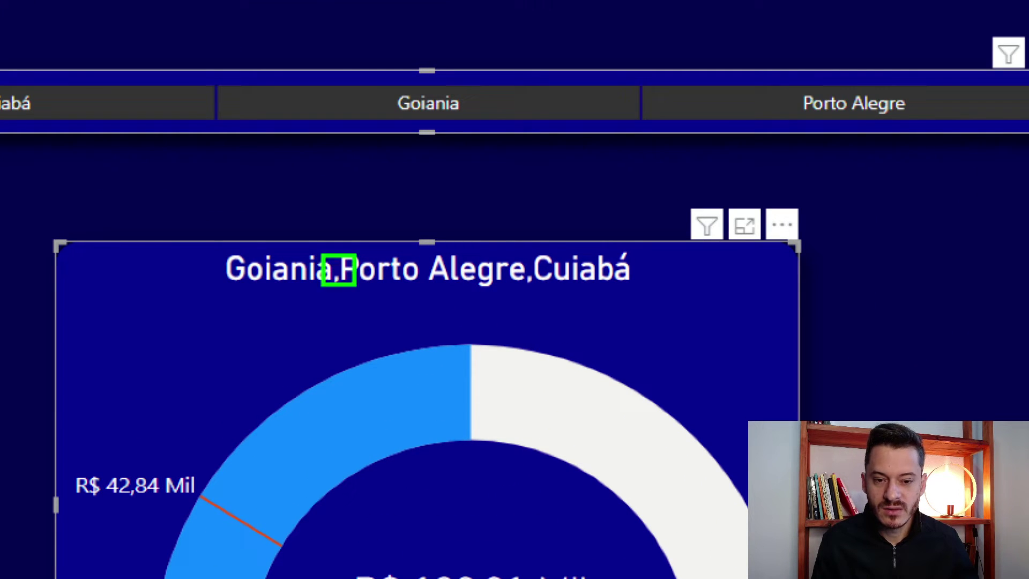
{"action": "left_click_drag", "start_coordinate": [515, 258], "coordinate": [544, 294]}
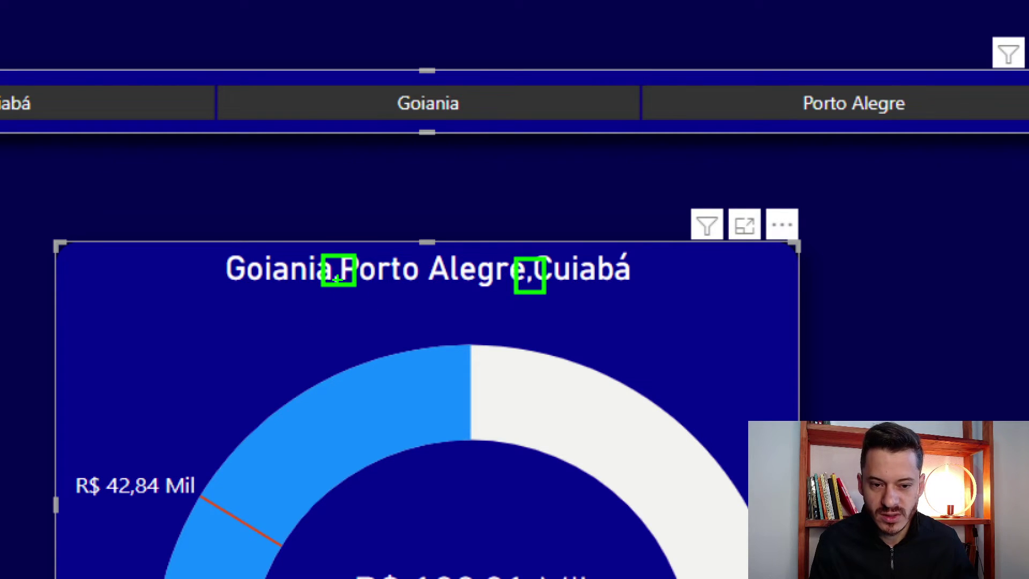
{"action": "key", "text": "Escape"}
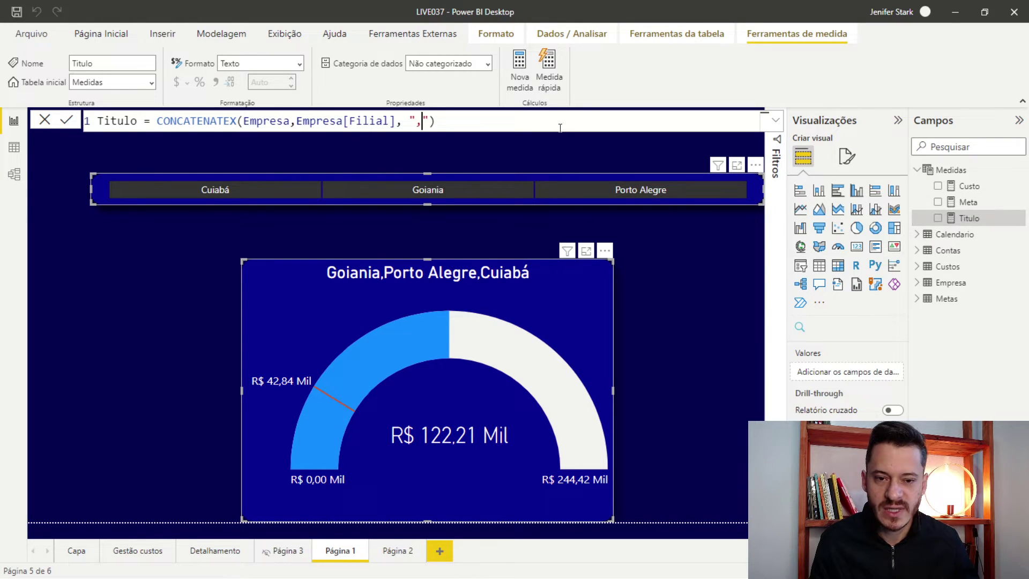
{"action": "left_click", "coordinate": [422, 120]}
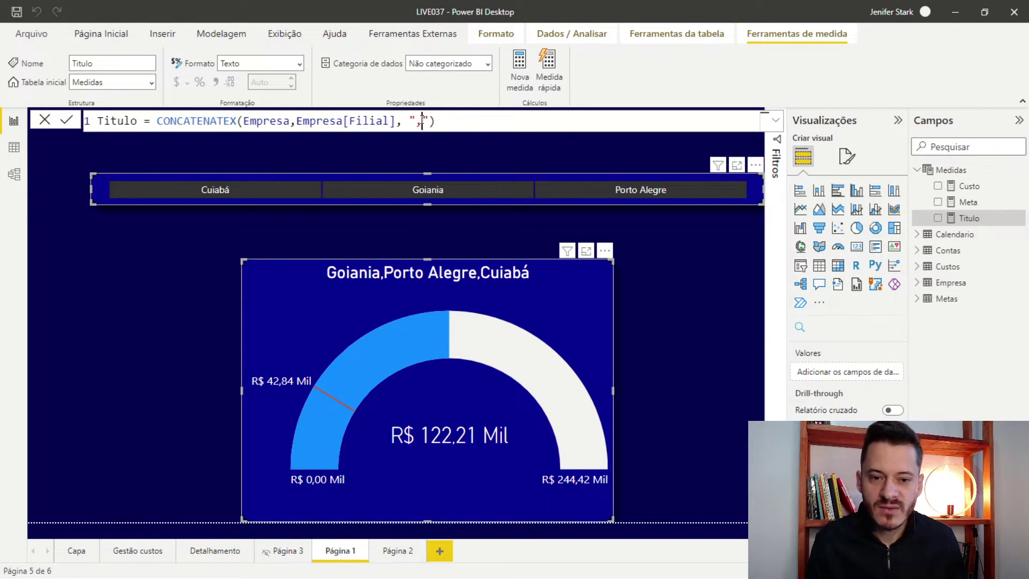
{"action": "double_click", "coordinate": [420, 121]}
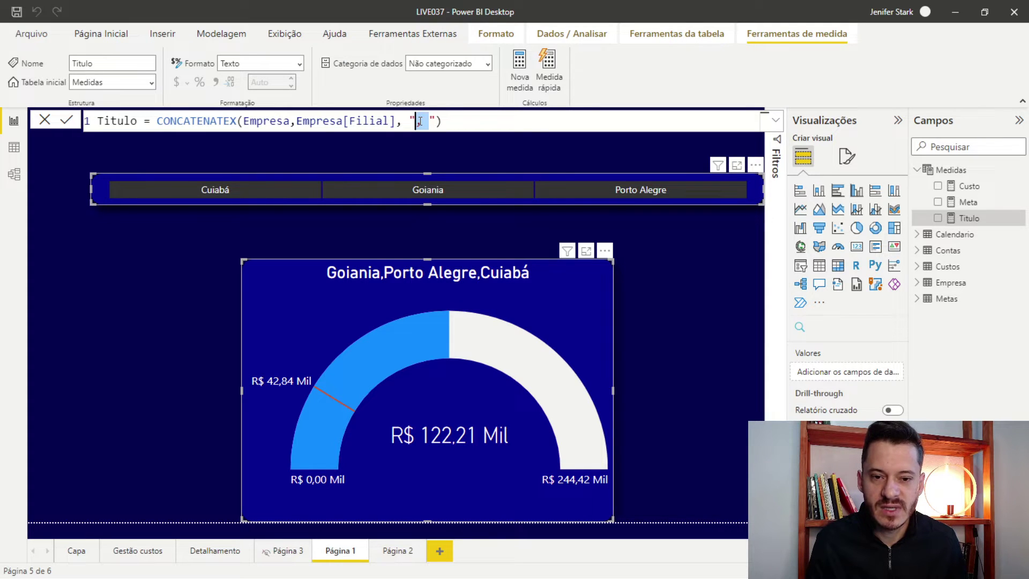
{"action": "left_click", "coordinate": [461, 115]}
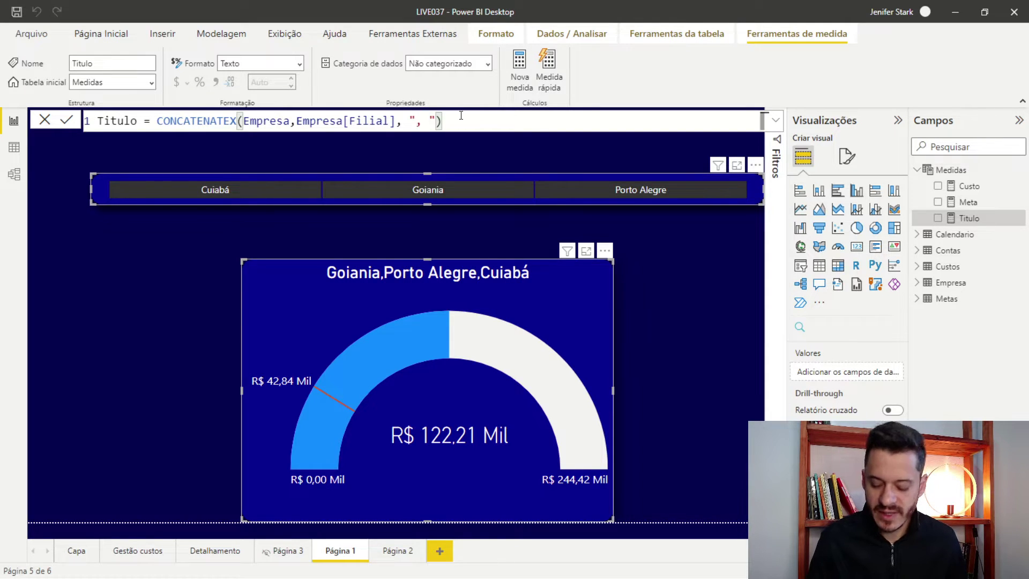
{"action": "key", "text": "Return"}
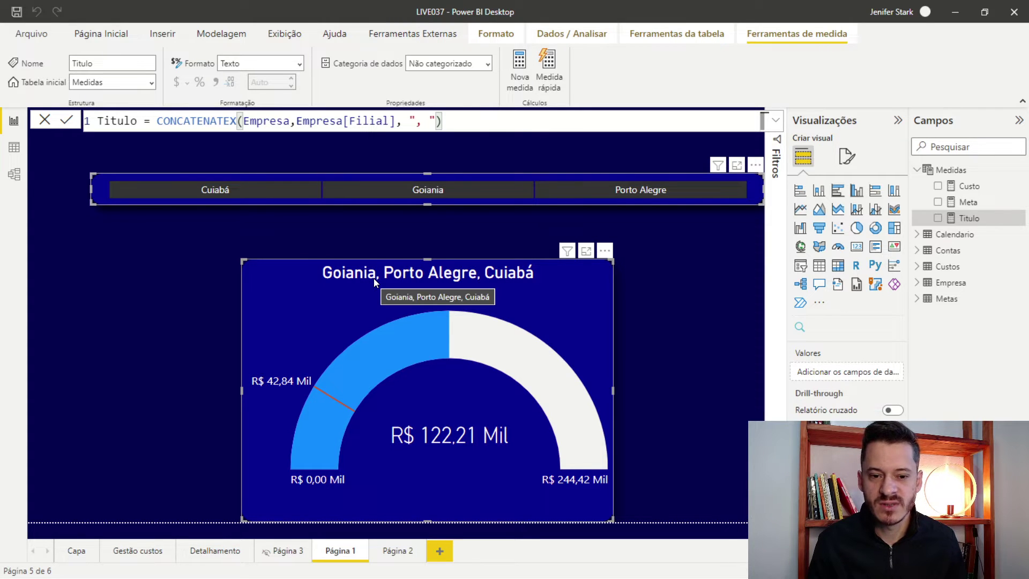
Step: Examine the target label and the central value of the gauge chart
{"action": "left_click", "coordinate": [185, 311]}
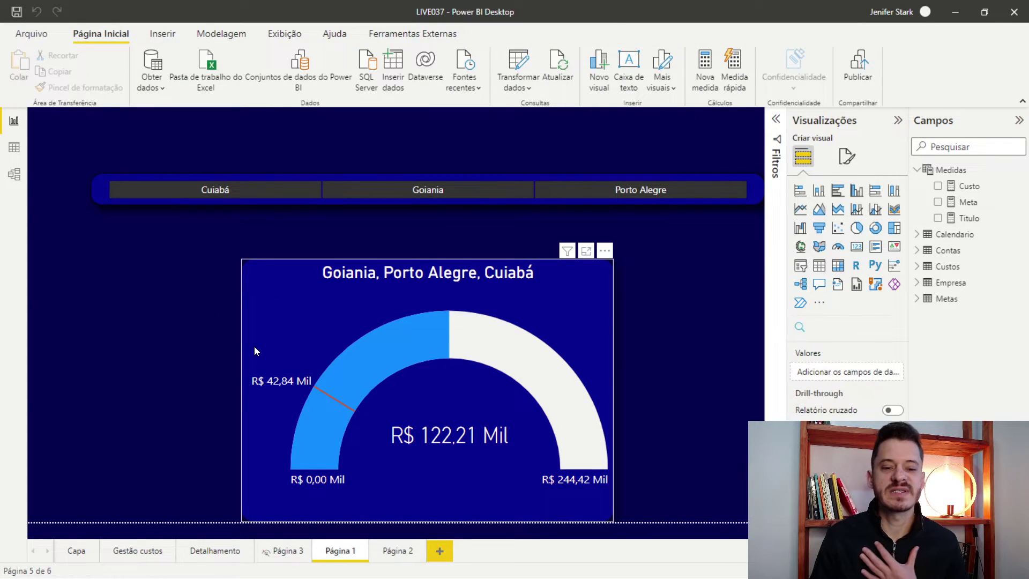
{"action": "left_click", "coordinate": [255, 351]}
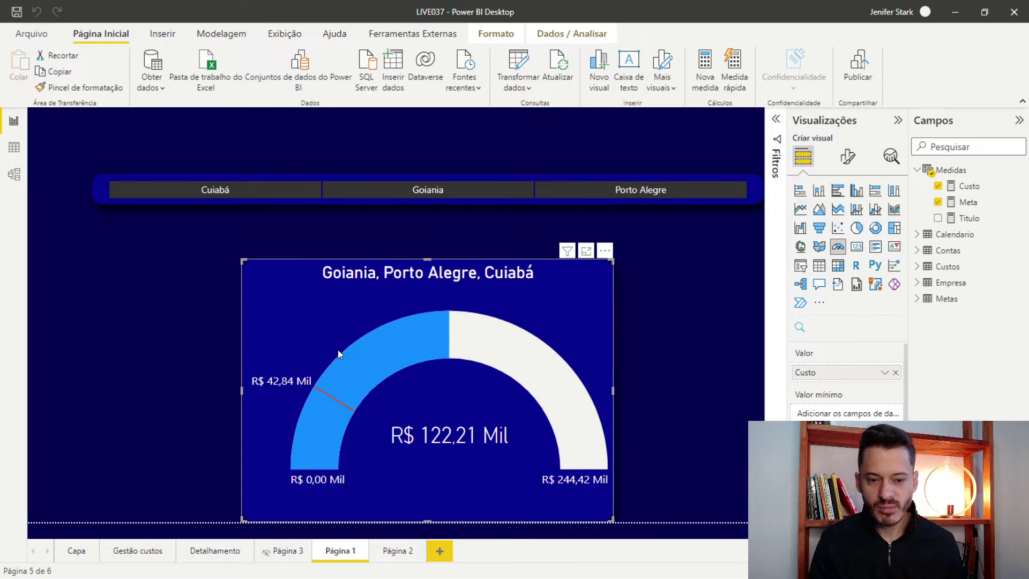
{"action": "mouse_move", "coordinate": [455, 431]}
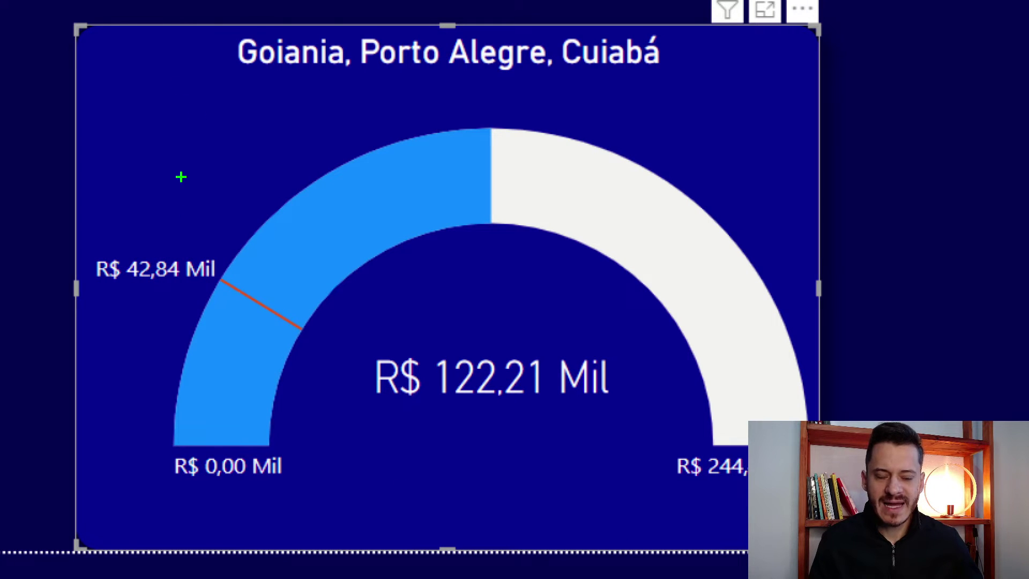
{"action": "left_click_drag", "start_coordinate": [81, 241], "coordinate": [229, 285]}
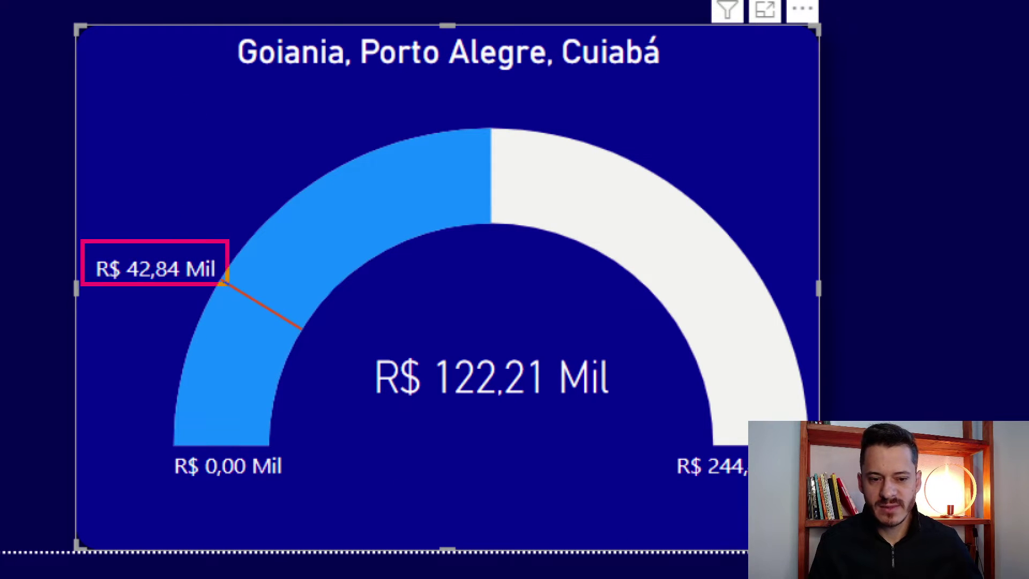
{"action": "mouse_move", "coordinate": [356, 319]}
{"action": "left_mouse_down"}
{"action": "mouse_move", "coordinate": [653, 431]}
{"action": "mouse_move", "coordinate": [617, 429]}
{"action": "left_mouse_up"}
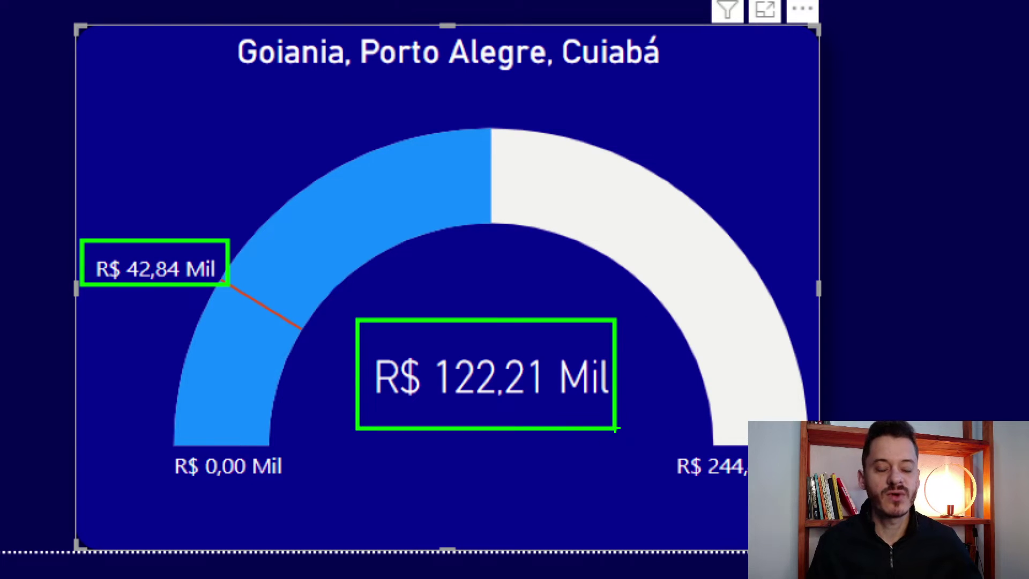
{"action": "key", "text": "Escape"}
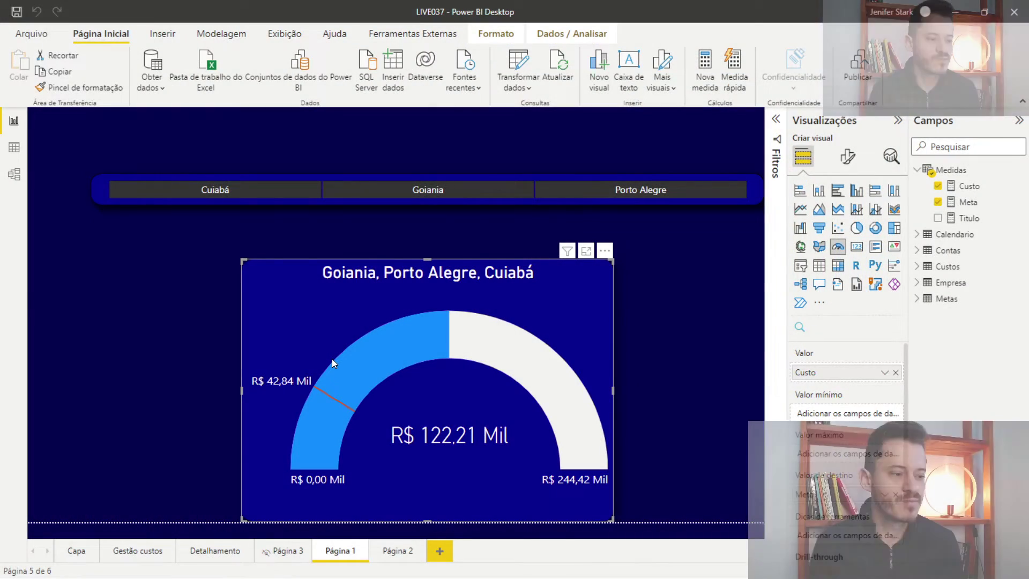
Step: Insert the quoted text "Realizado vs Meta " before CONCATENATEX in the Titulo measure's formula
{"action": "left_click", "coordinate": [969, 219]}
{"action": "left_click", "coordinate": [157, 121]}
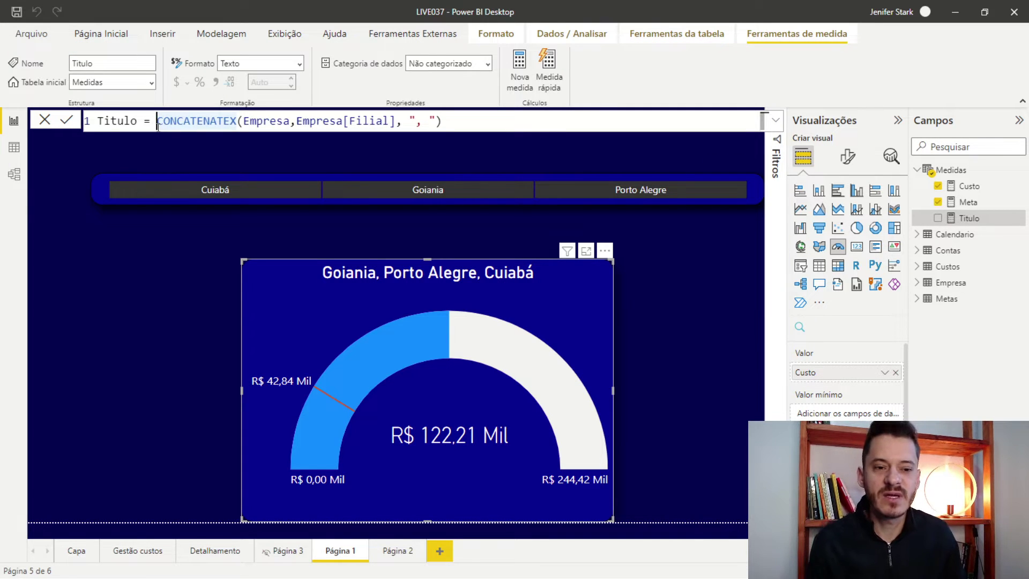
{"action": "key", "text": "Right"}
{"action": "key", "text": "Left"}
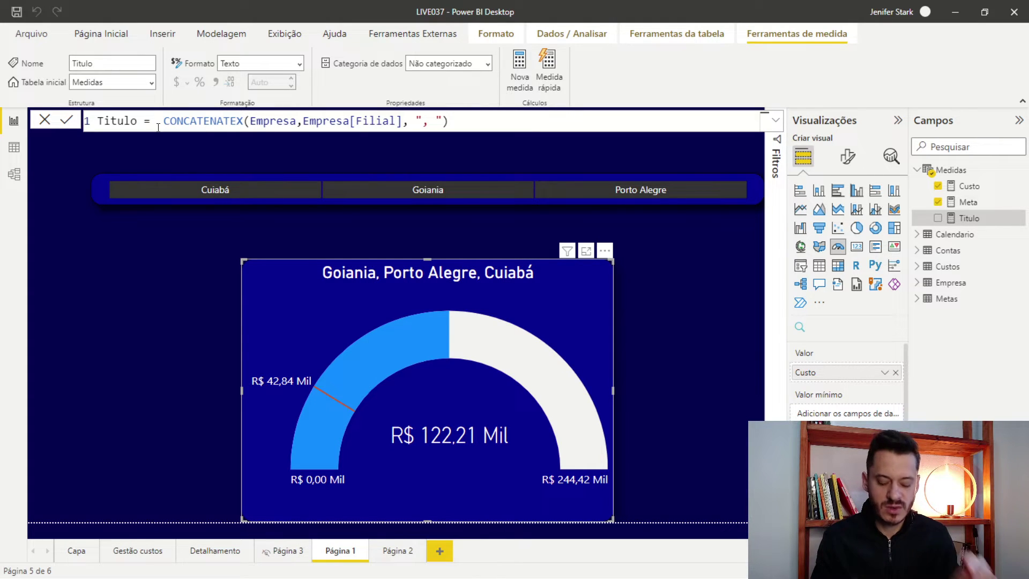
{"action": "type", "text": "\""}
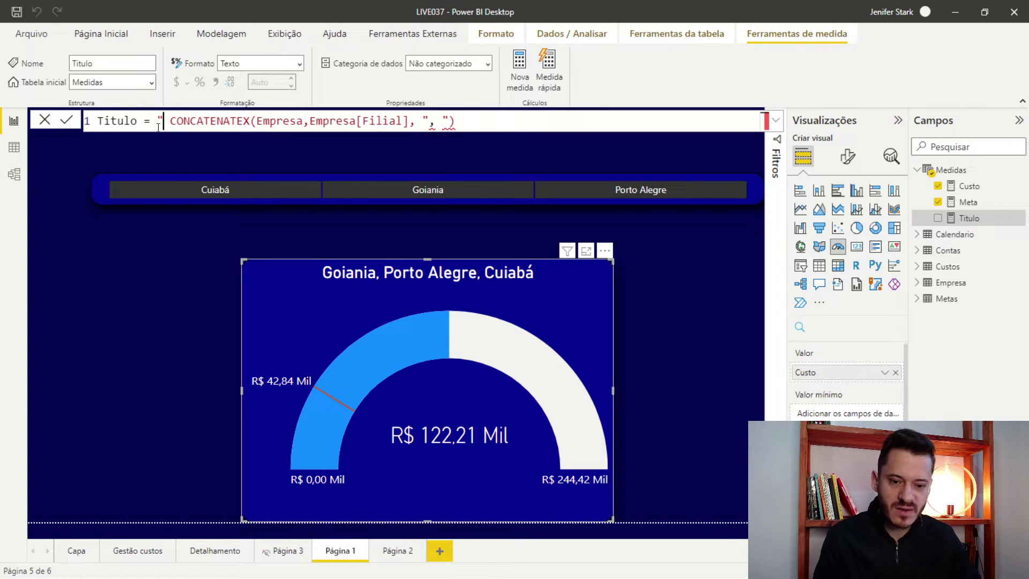
{"action": "type", "text": "cUST"}
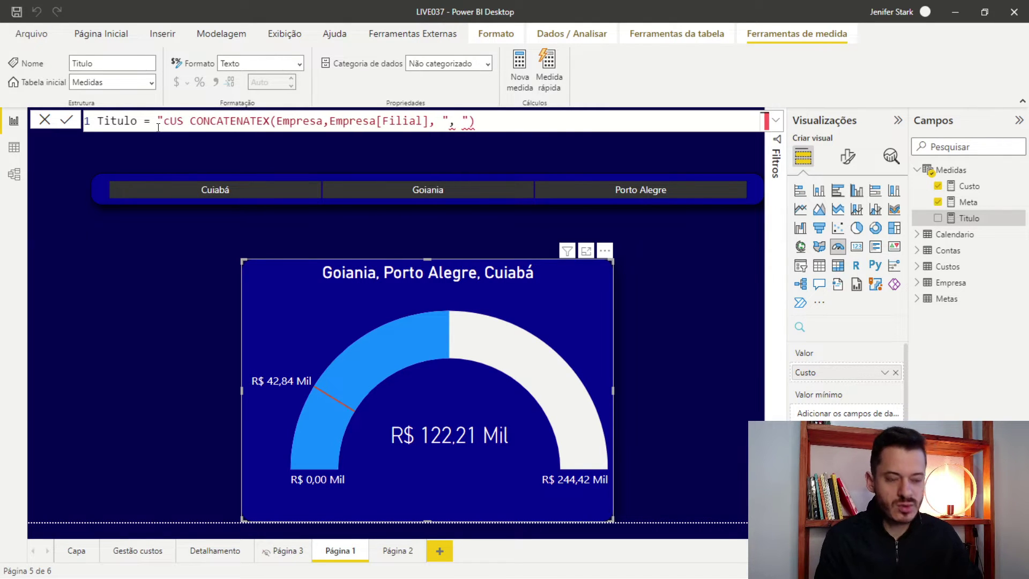
{"action": "key", "text": "BackSpace"}
{"action": "key", "text": "BackSpace"}
{"action": "key", "text": "BackSpace"}
{"action": "key", "text": "BackSpace"}
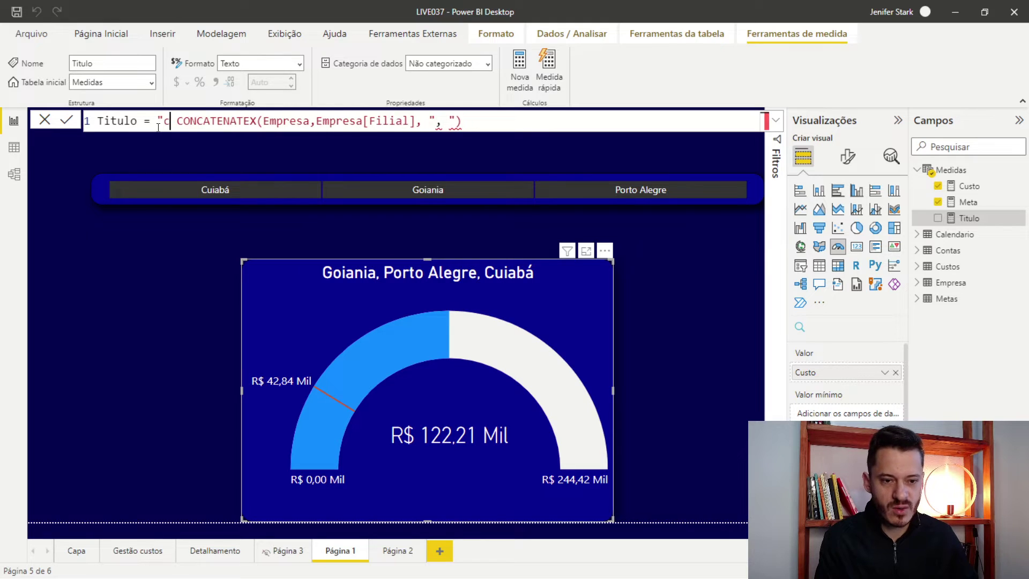
{"action": "type", "text": "Realizado "}
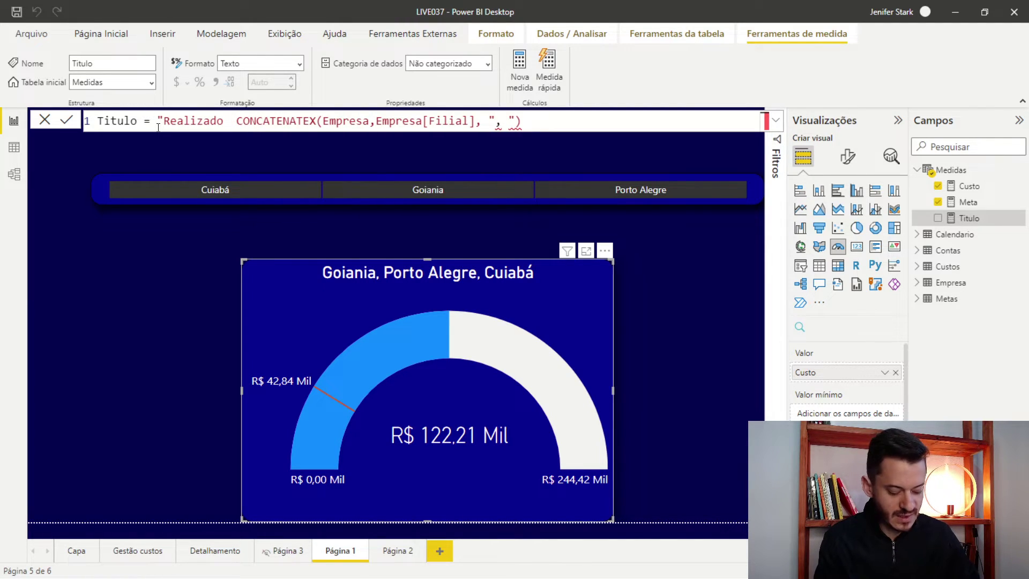
{"action": "type", "text": "vs"}
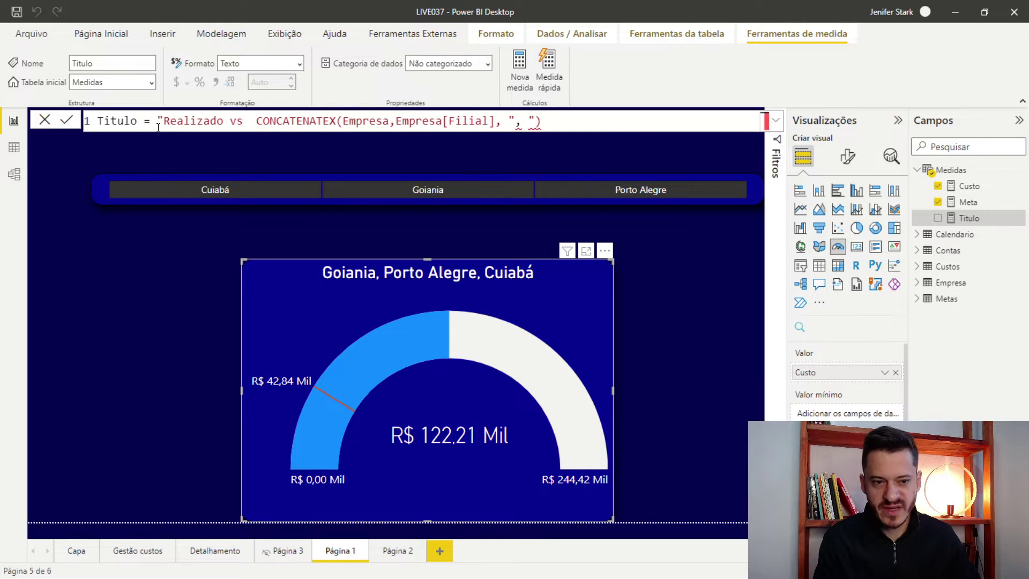
{"action": "type", "text": " Meta"}
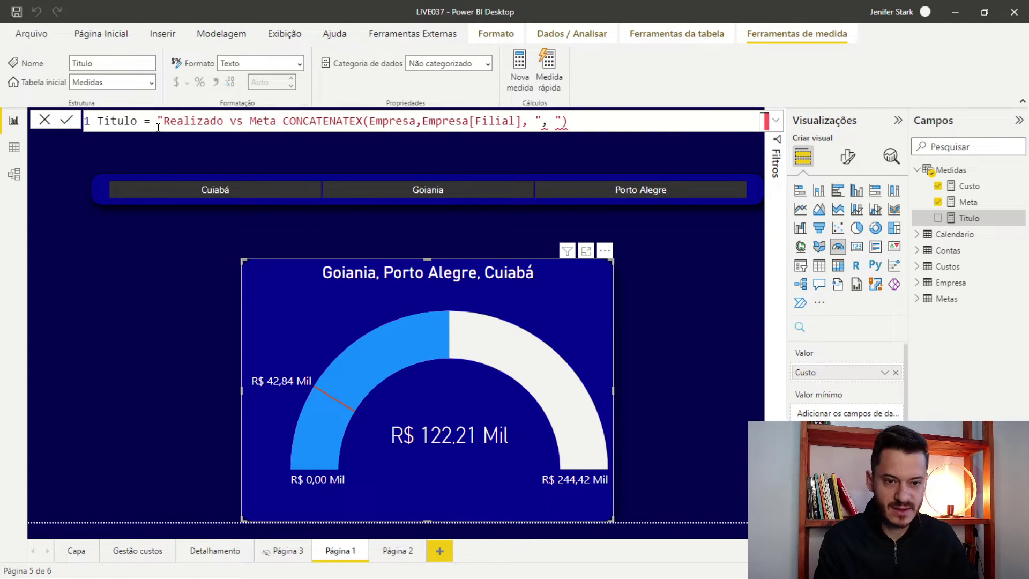
{"action": "type", "text": " \""}
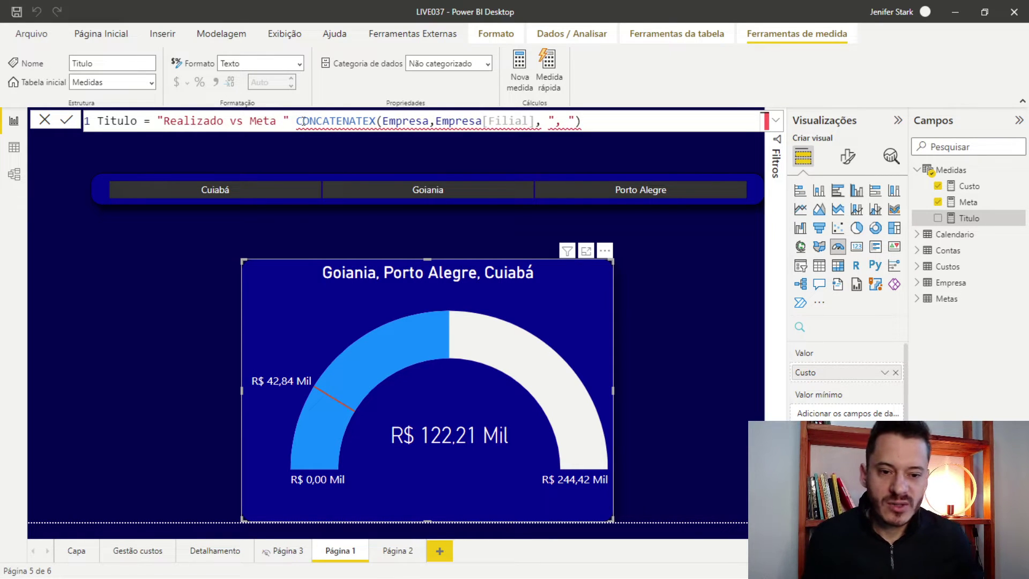
Step: Switch to the WordPad notes and replace the word "operador" with "&" in the "2 dax e um operador" line
{"action": "left_click_drag", "start_coordinate": [297, 121], "coordinate": [376, 121]}
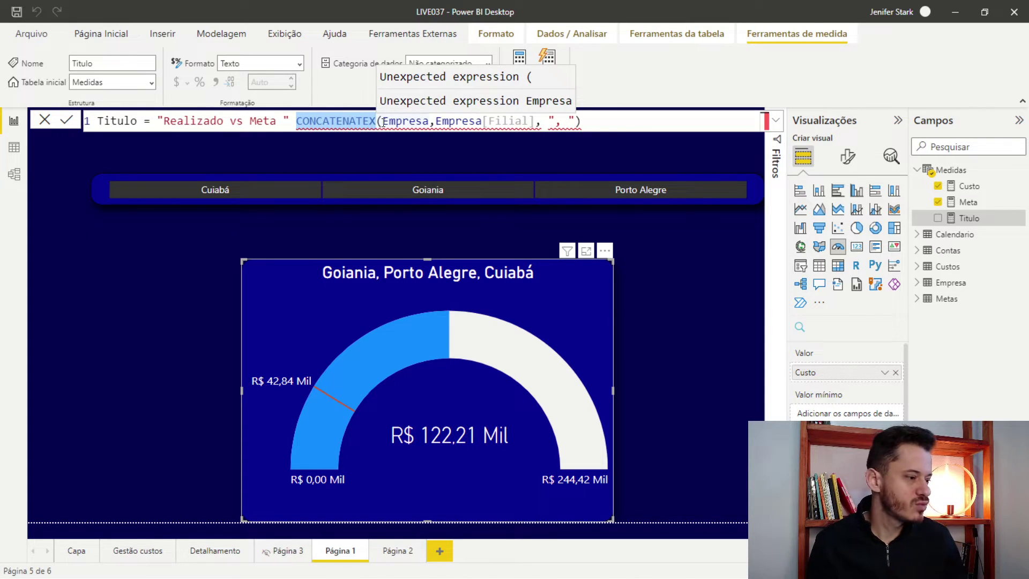
{"action": "key", "text": "alt+Tab"}
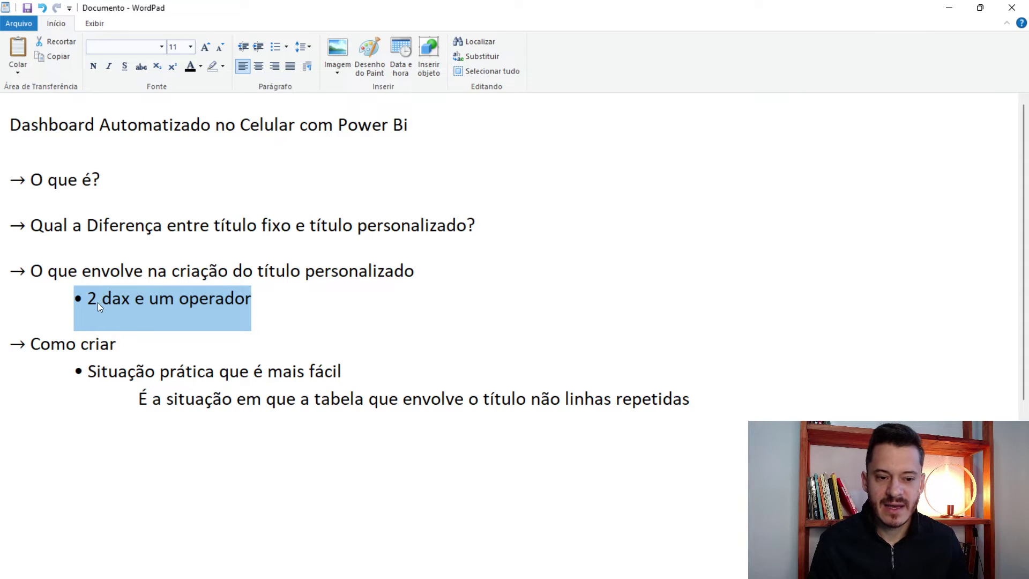
{"action": "double_click", "coordinate": [208, 299]}
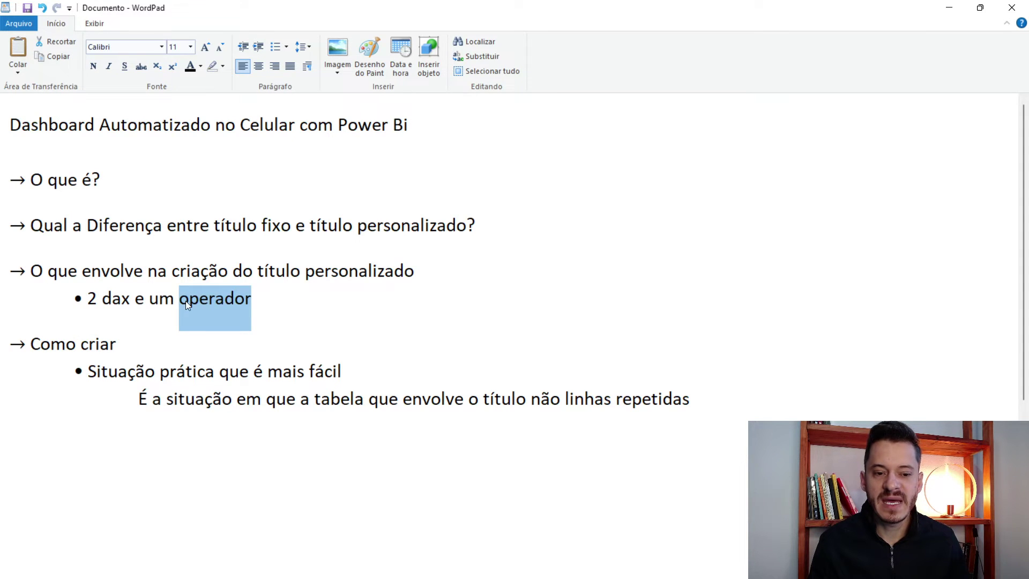
{"action": "key", "text": "alt+Tab"}
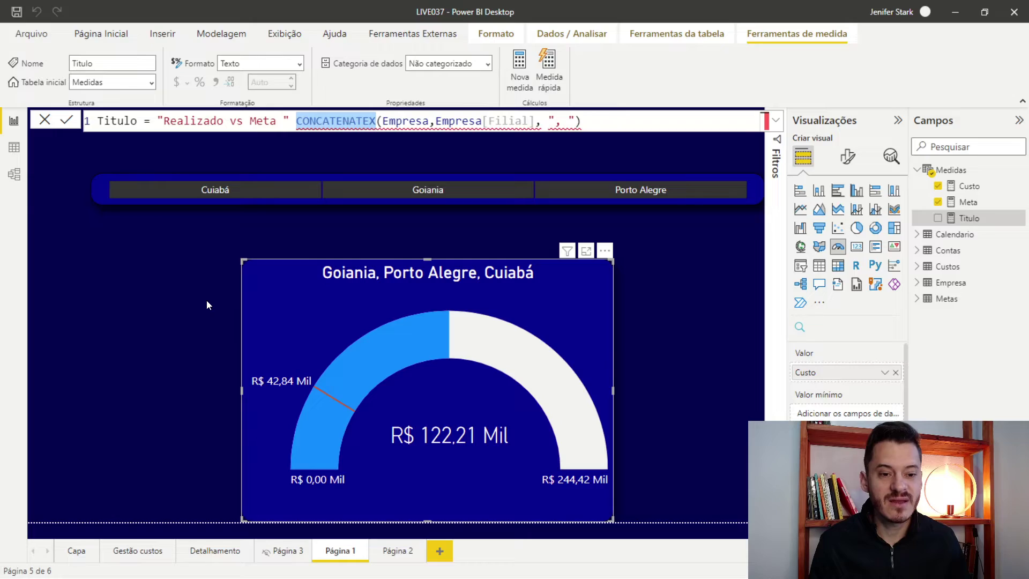
{"action": "left_click", "coordinate": [296, 124]}
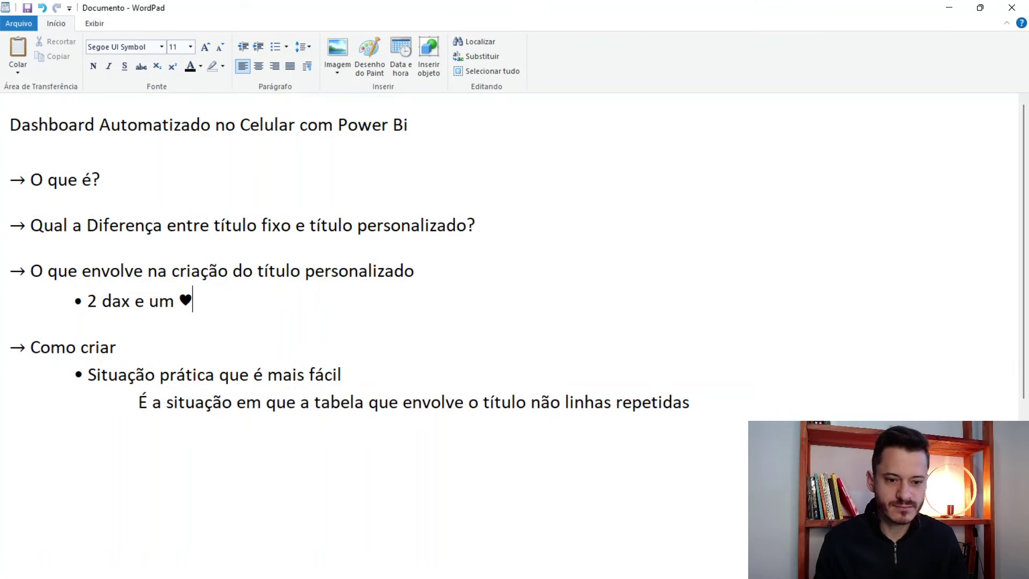
{"action": "key", "text": "BackSpace"}
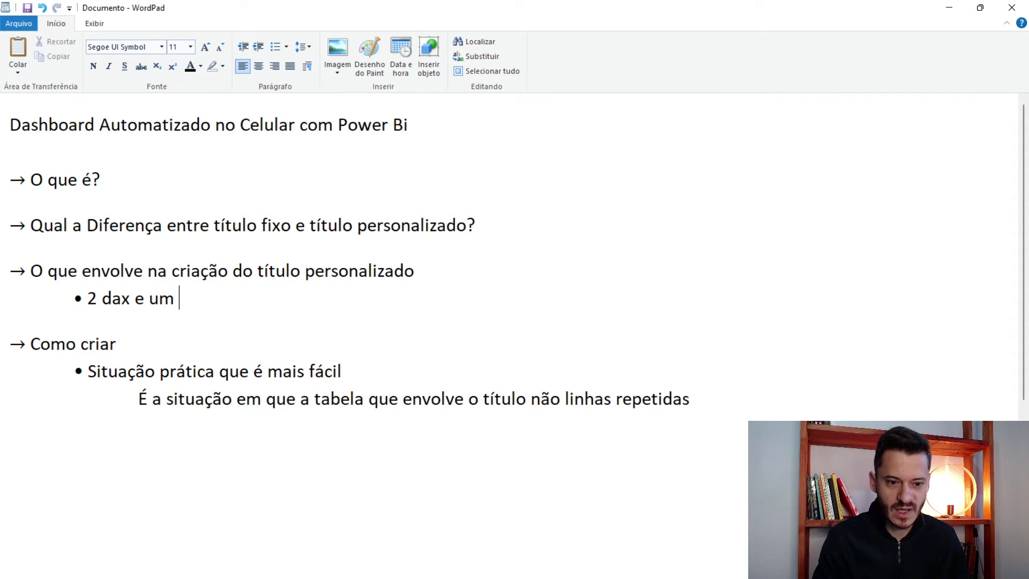
{"action": "type", "text": "&"}
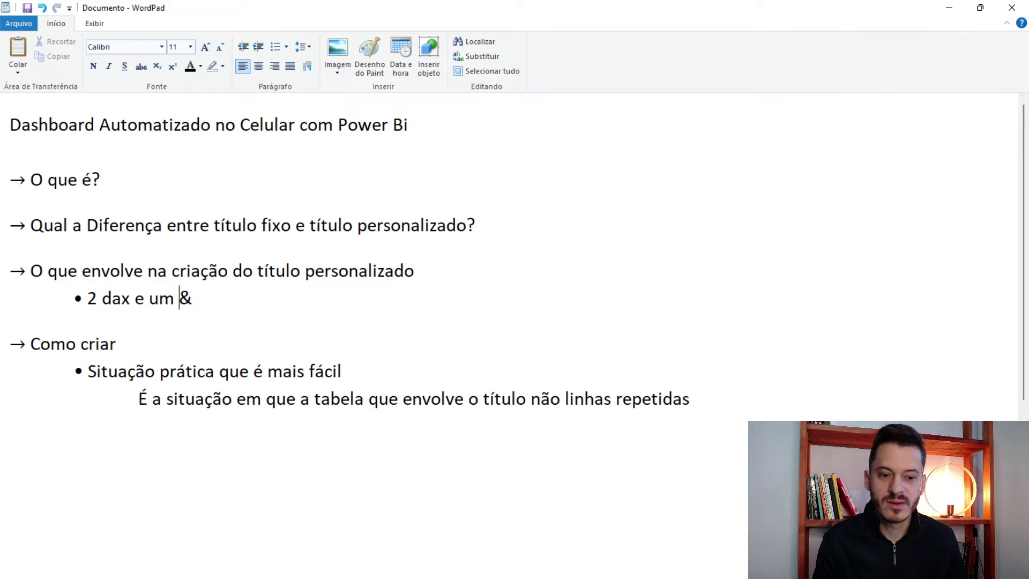
Step: Switch back to Power BI Desktop, join "Realizado vs Meta " and CONCATENATEX with the & operator, and commit the Titulo measure
{"action": "key", "text": "alt+Tab"}
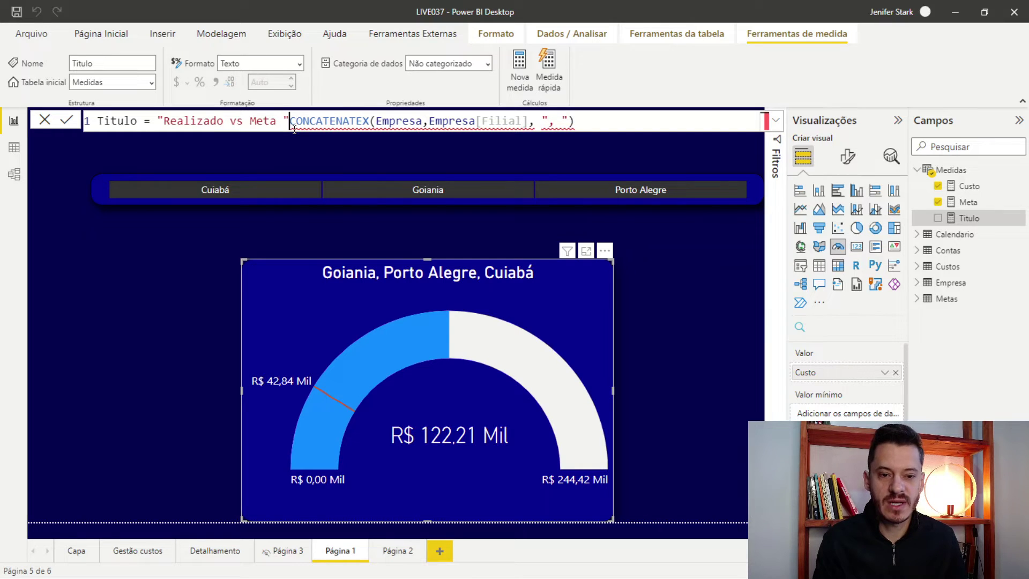
{"action": "left_click", "coordinate": [294, 121]}
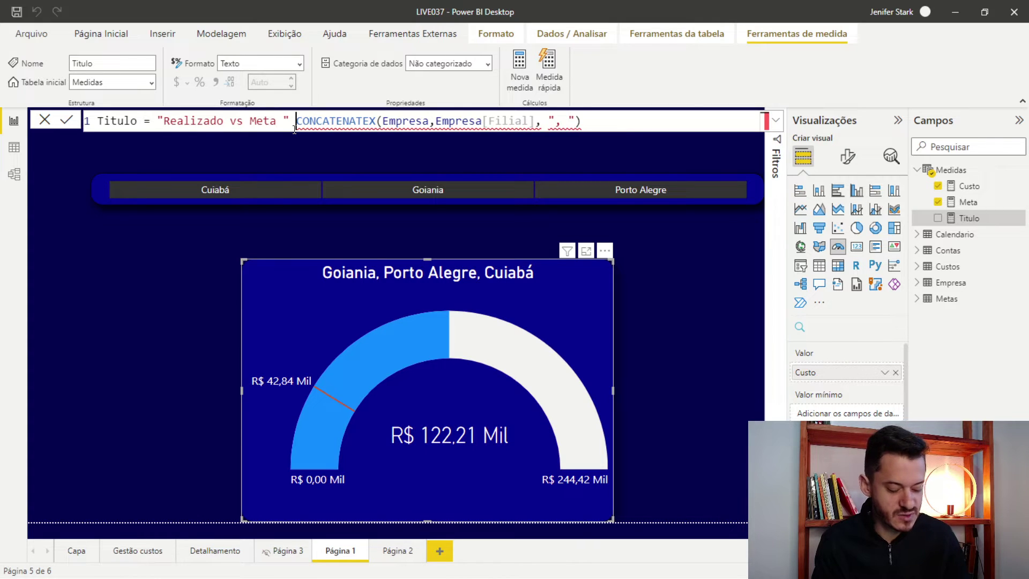
{"action": "type", "text": "&"}
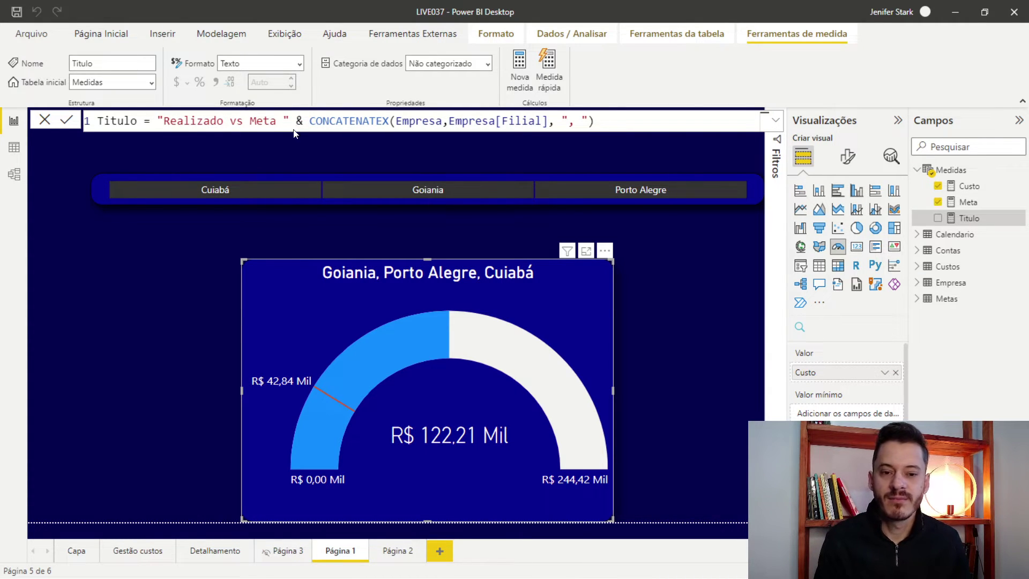
{"action": "key", "text": "Return"}
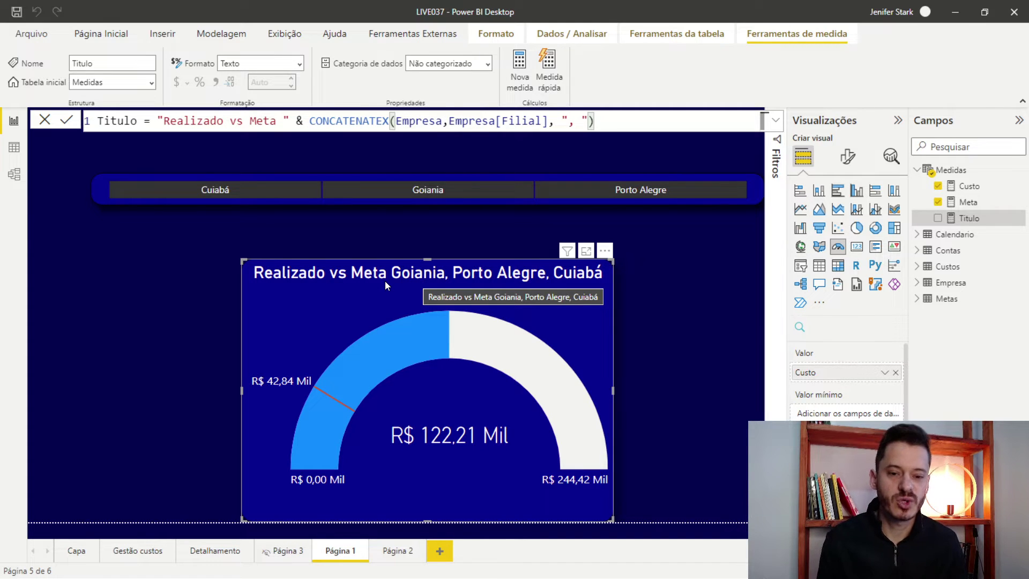
Step: Extend the Titulo measure's text to "Realizado vs Meta por: ", commit it, and deselect Porto Alegre in the branch slicer
{"action": "left_click", "coordinate": [282, 120]}
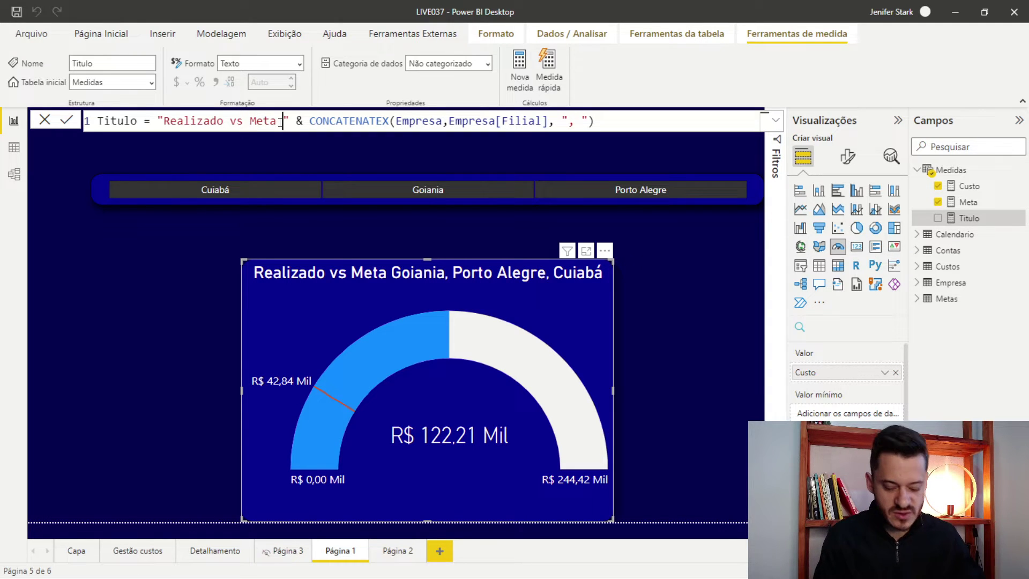
{"action": "type", "text": "por:"}
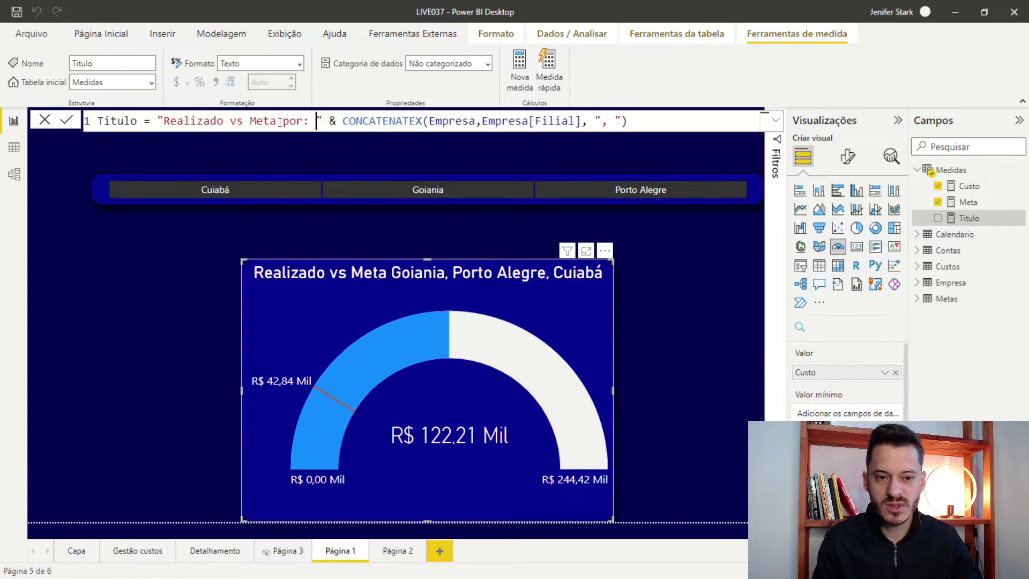
{"action": "key", "text": "Return"}
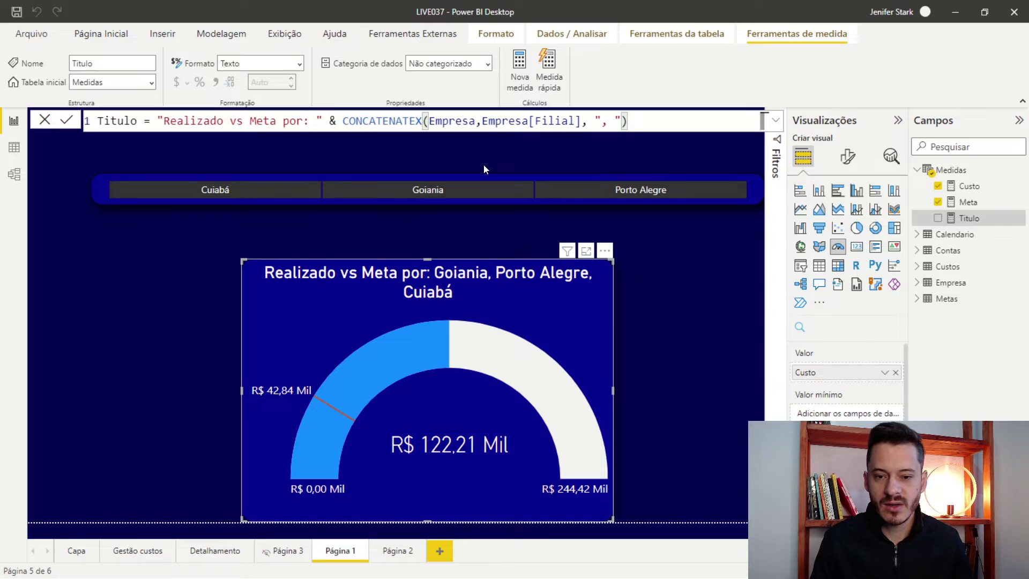
{"action": "left_click", "coordinate": [538, 184]}
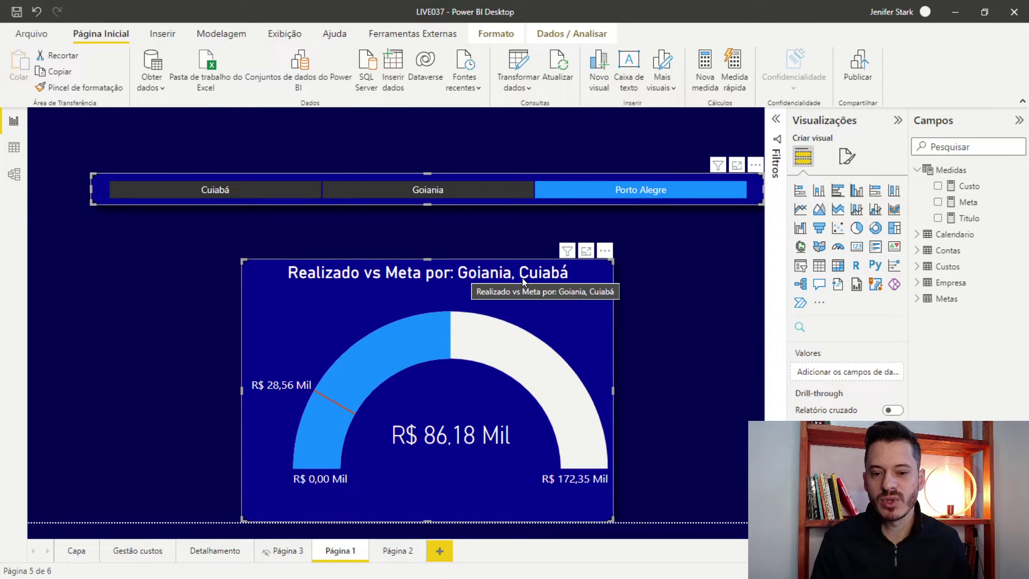
{"action": "left_click", "coordinate": [435, 243]}
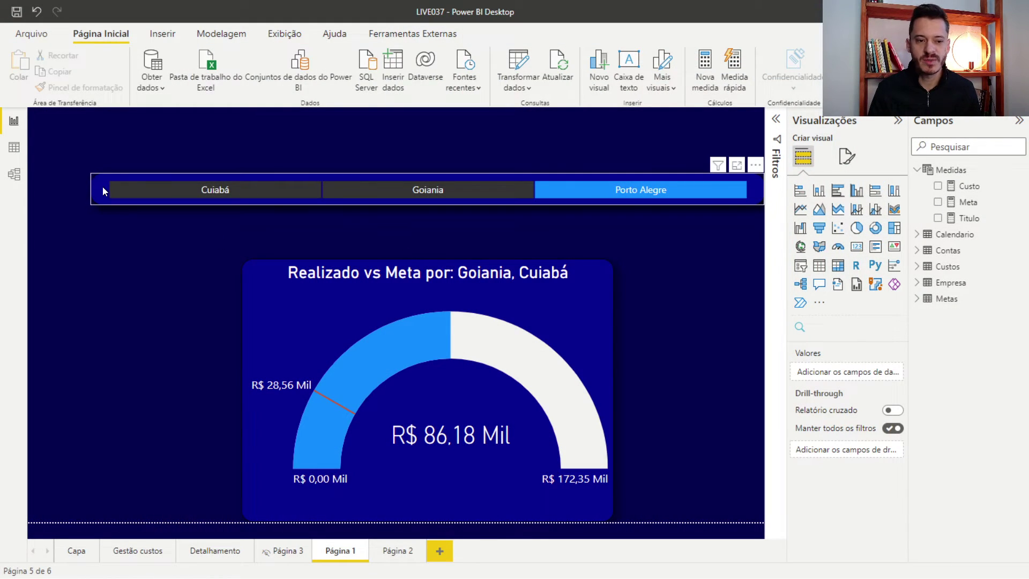
Step: Move the branch slicer up above the stacked slicers and send the month slicer to the back
{"action": "left_click_drag", "start_coordinate": [102, 186], "coordinate": [96, 142]}
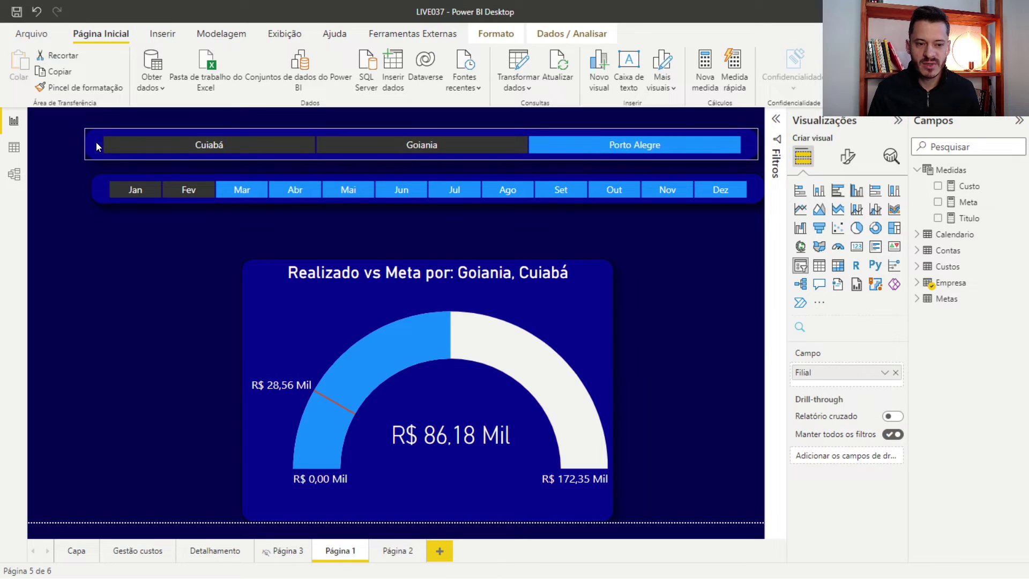
{"action": "left_click", "coordinate": [103, 195]}
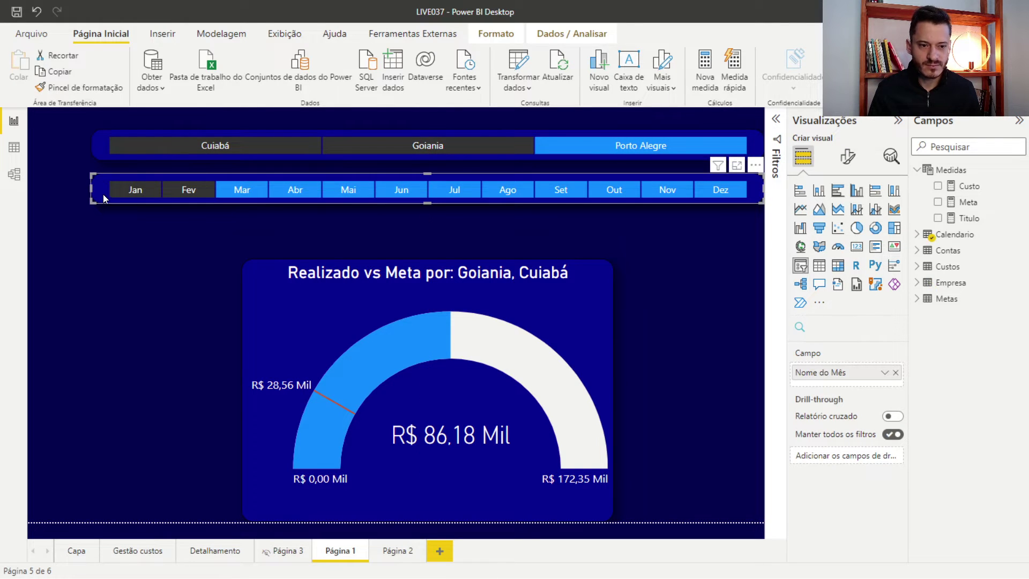
{"action": "left_click", "coordinate": [494, 32]}
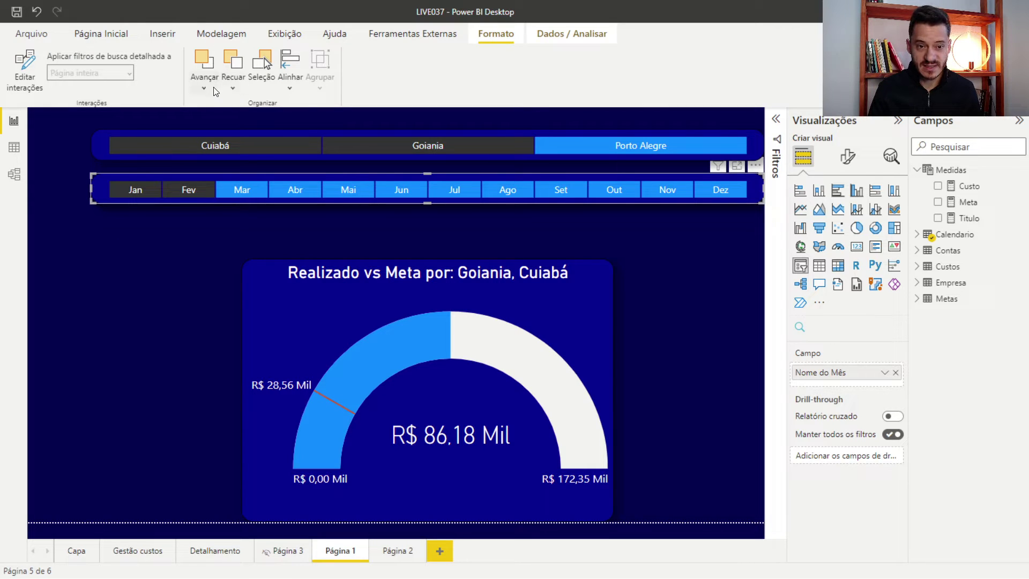
{"action": "left_click", "coordinate": [232, 87]}
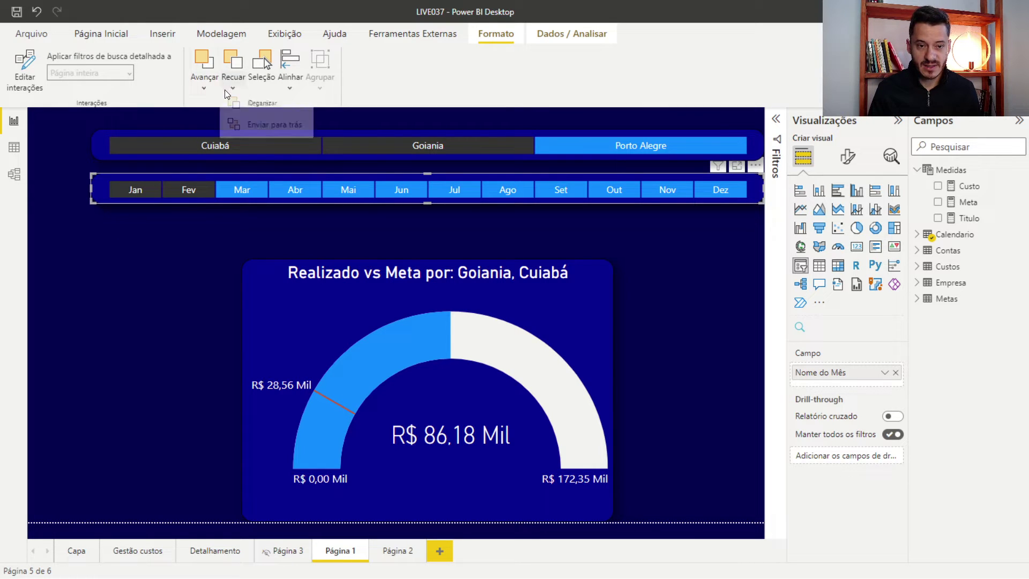
{"action": "left_click", "coordinate": [252, 130]}
{"action": "left_click", "coordinate": [177, 261]}
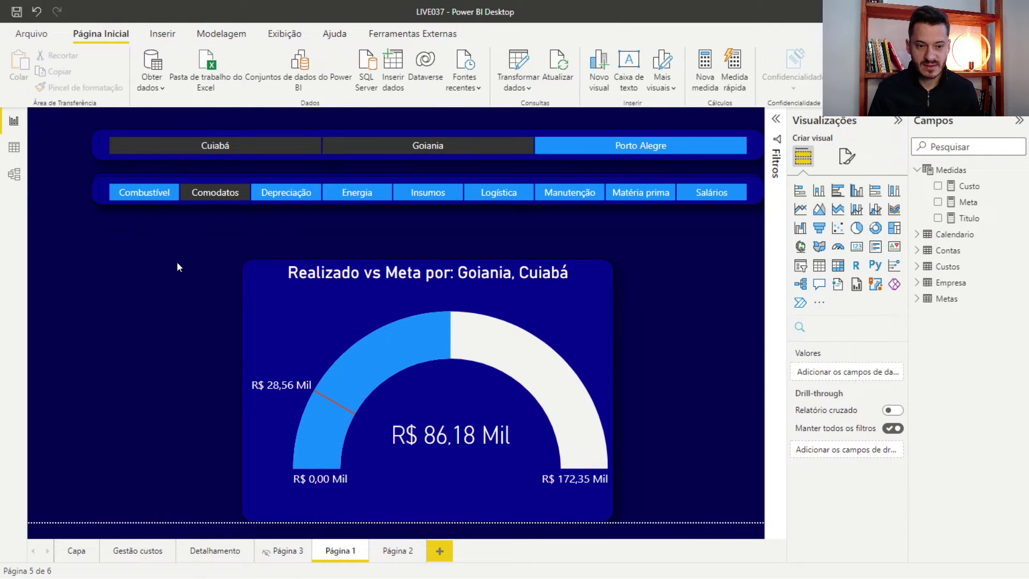
Step: Nudge the account slicer slightly upward beneath the branch slicer and deselect it
{"action": "left_click_drag", "start_coordinate": [98, 196], "coordinate": [98, 192]}
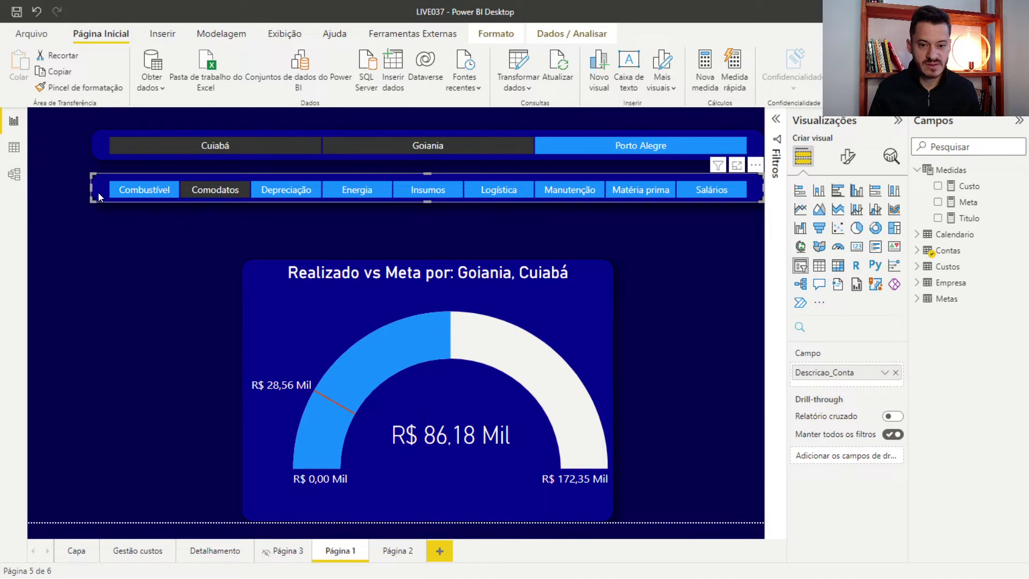
{"action": "left_click", "coordinate": [91, 261]}
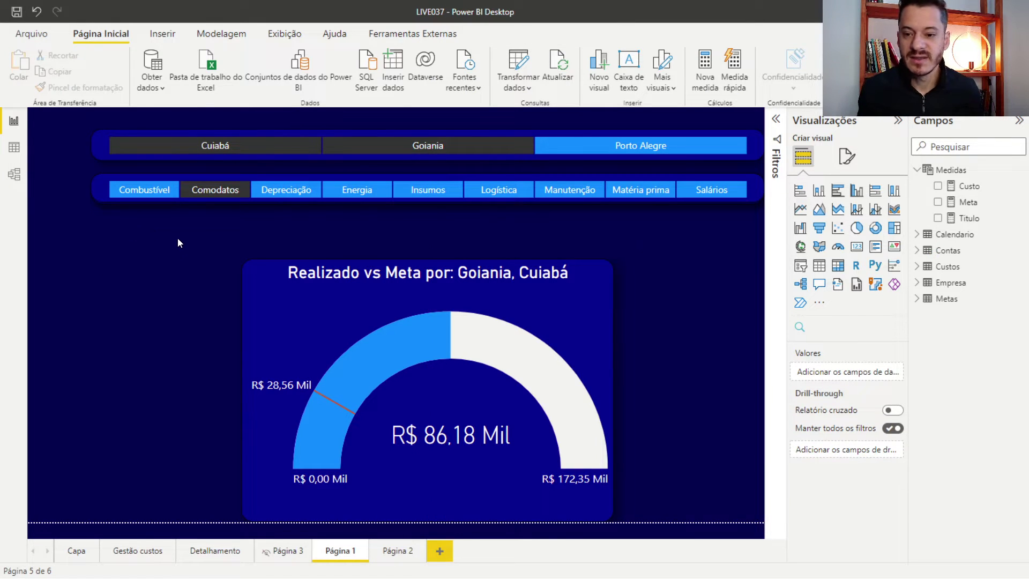
{"action": "left_click", "coordinate": [107, 199]}
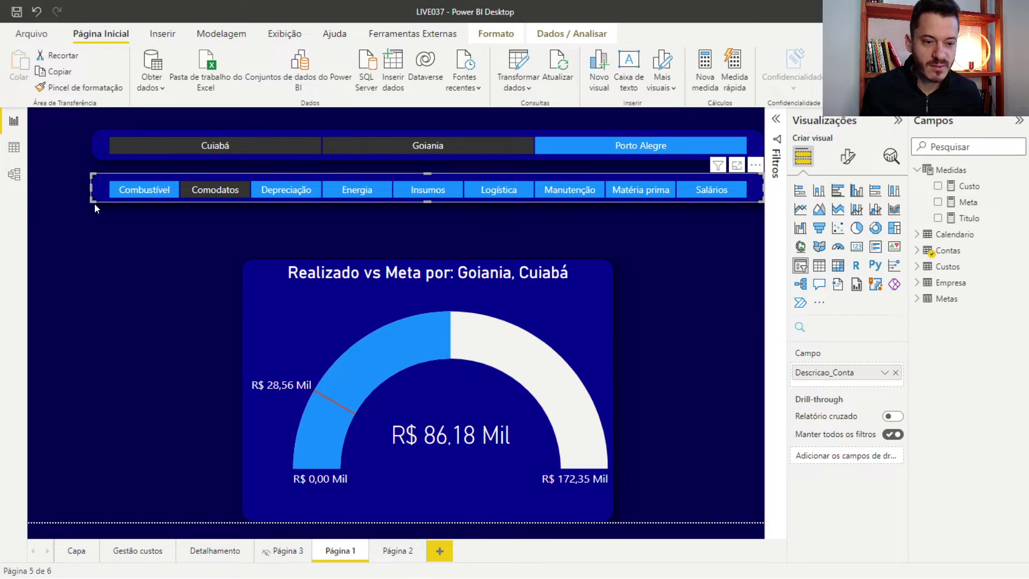
{"action": "left_click", "coordinate": [117, 233]}
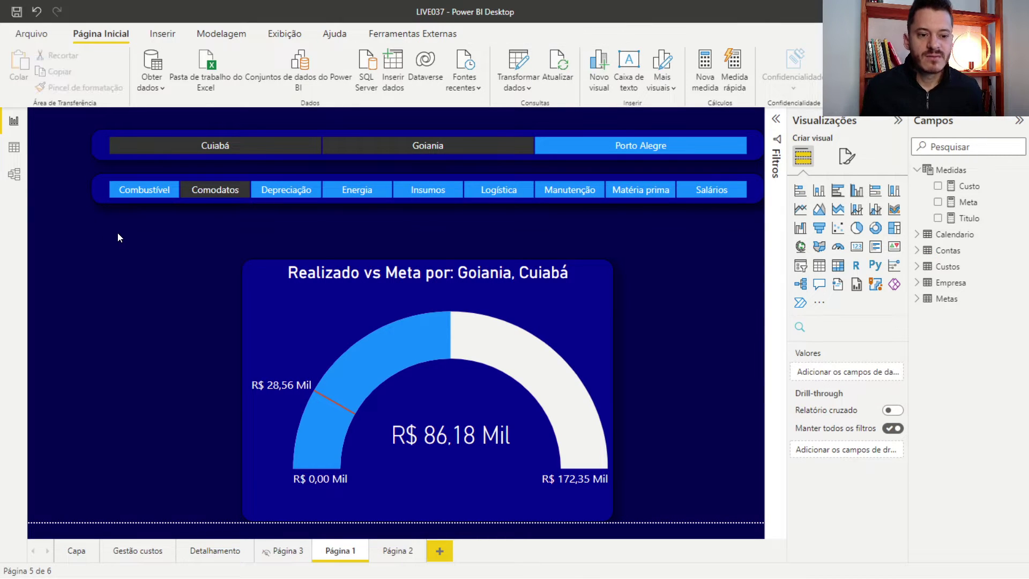
Step: Add Depreciação and Energia to the accounts selected in the account slicer
{"action": "left_click", "coordinate": [300, 192]}
{"action": "left_click", "coordinate": [364, 193]}
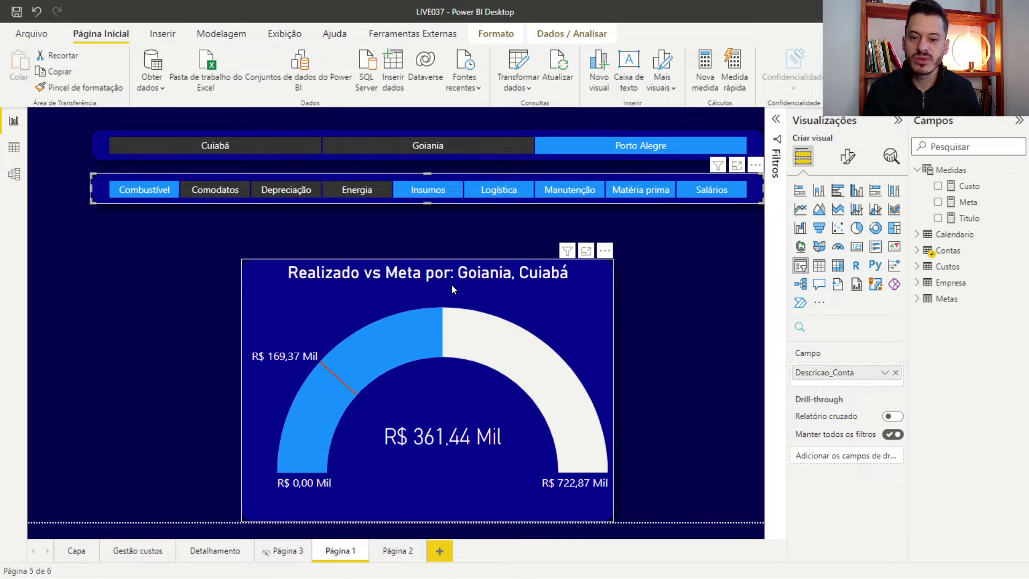
{"action": "left_click", "coordinate": [128, 206]}
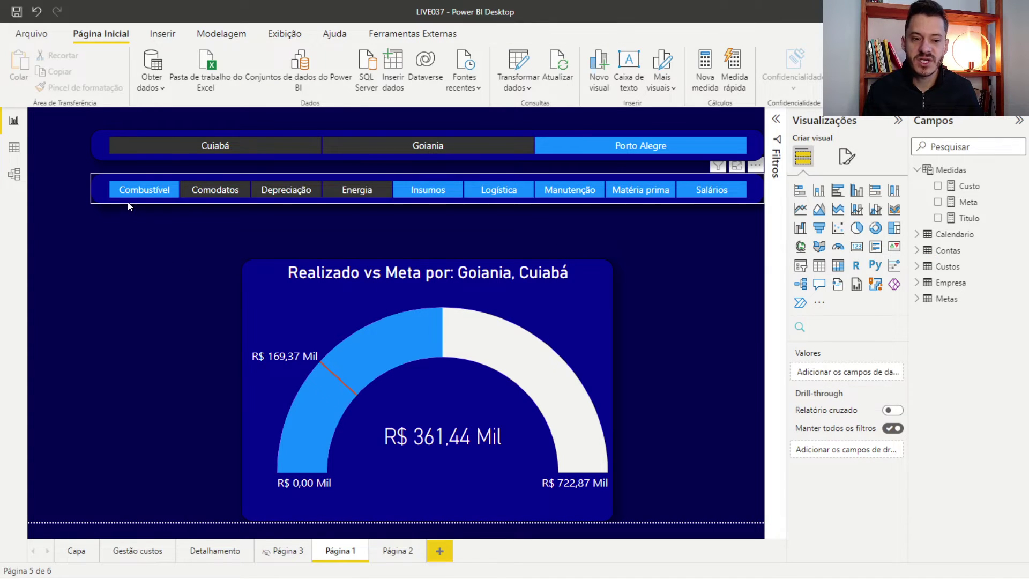
{"action": "left_click", "coordinate": [96, 188]}
{"action": "left_click", "coordinate": [123, 252]}
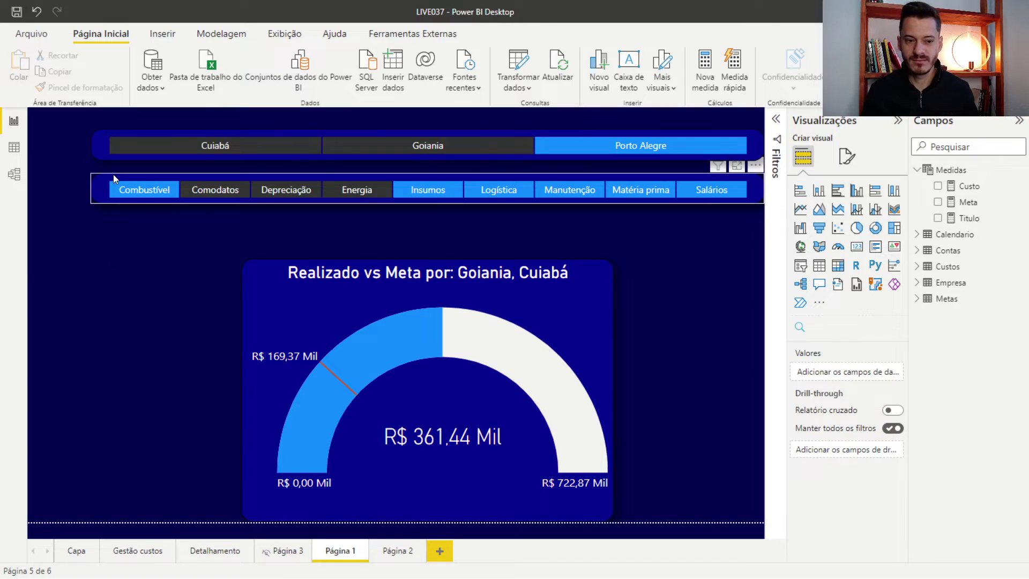
{"action": "left_click", "coordinate": [102, 181]}
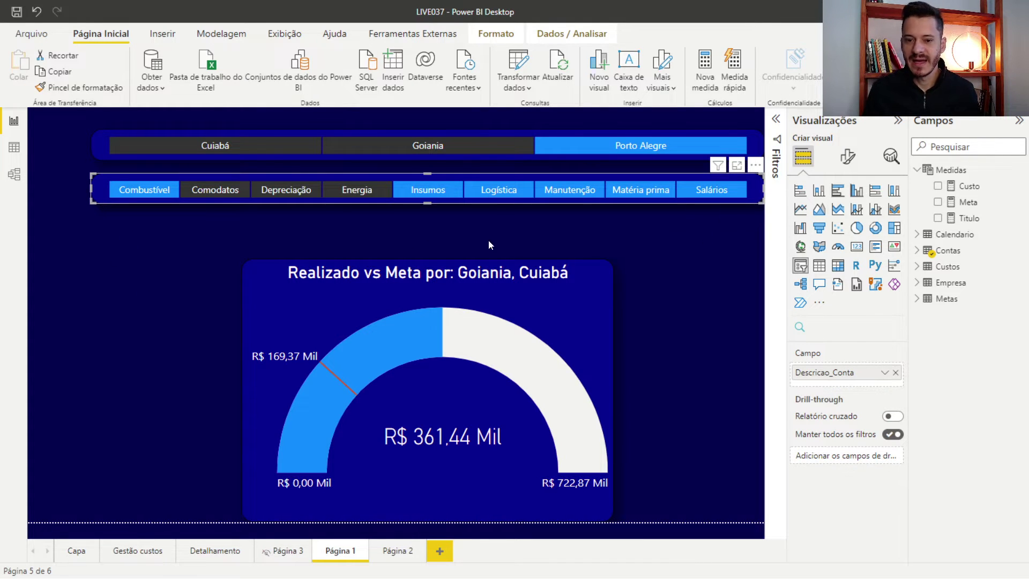
Step: Examine the rows of the Empresa, Custos and Contas tables in the data view, and return to the report page
{"action": "left_click", "coordinate": [14, 148]}
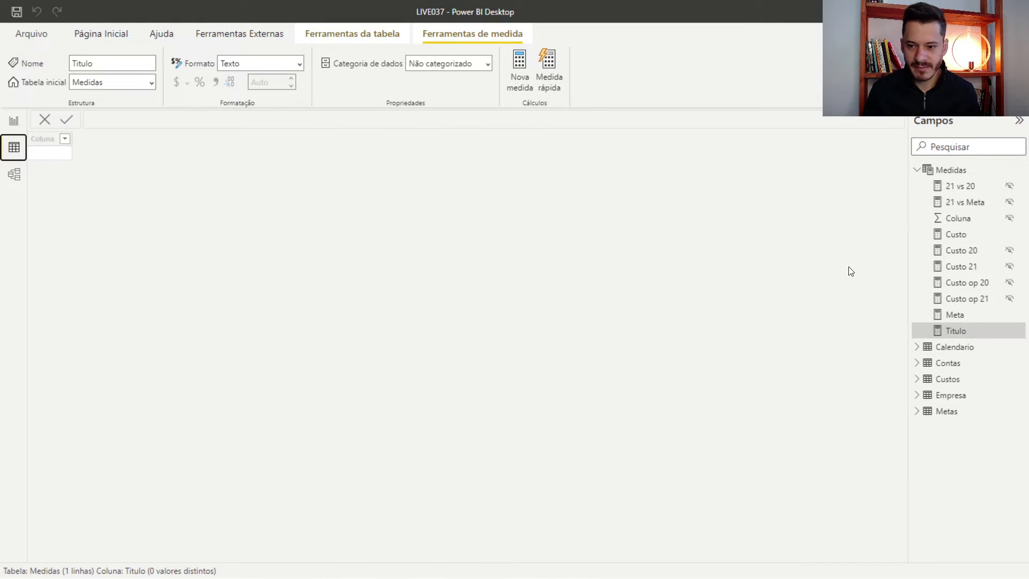
{"action": "left_click", "coordinate": [916, 171]}
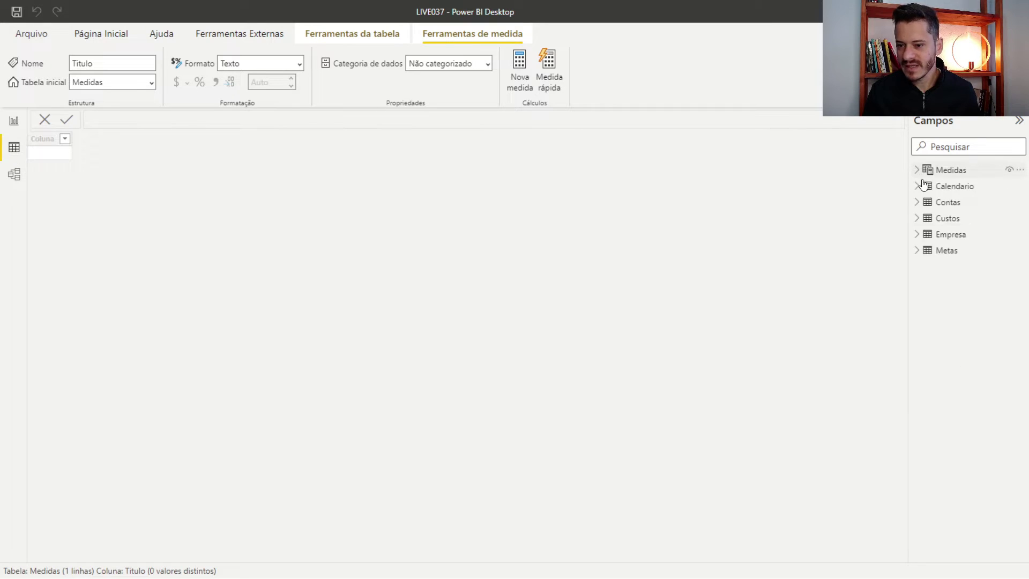
{"action": "left_click", "coordinate": [955, 240]}
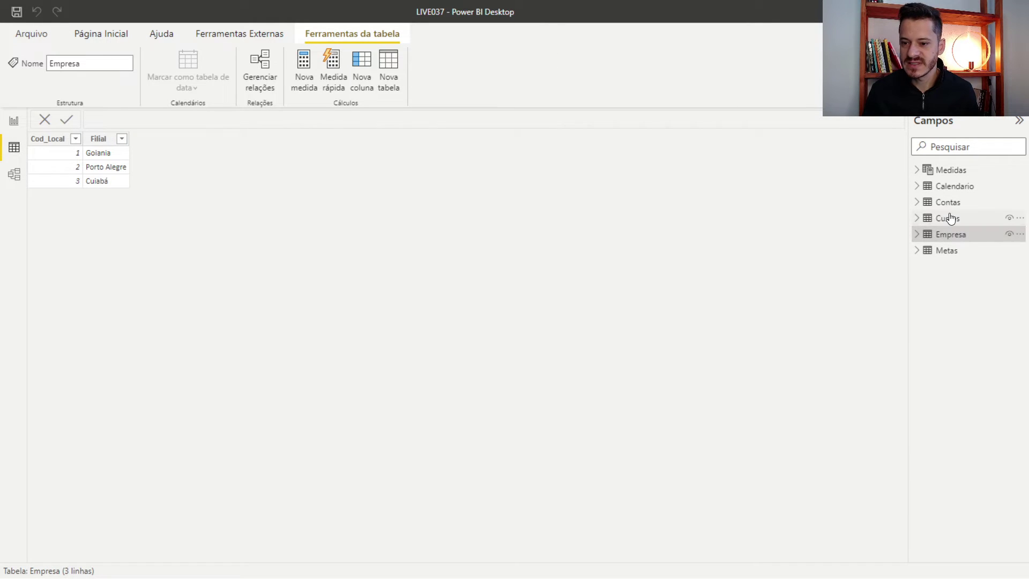
{"action": "left_click", "coordinate": [950, 218]}
{"action": "left_click", "coordinate": [952, 208]}
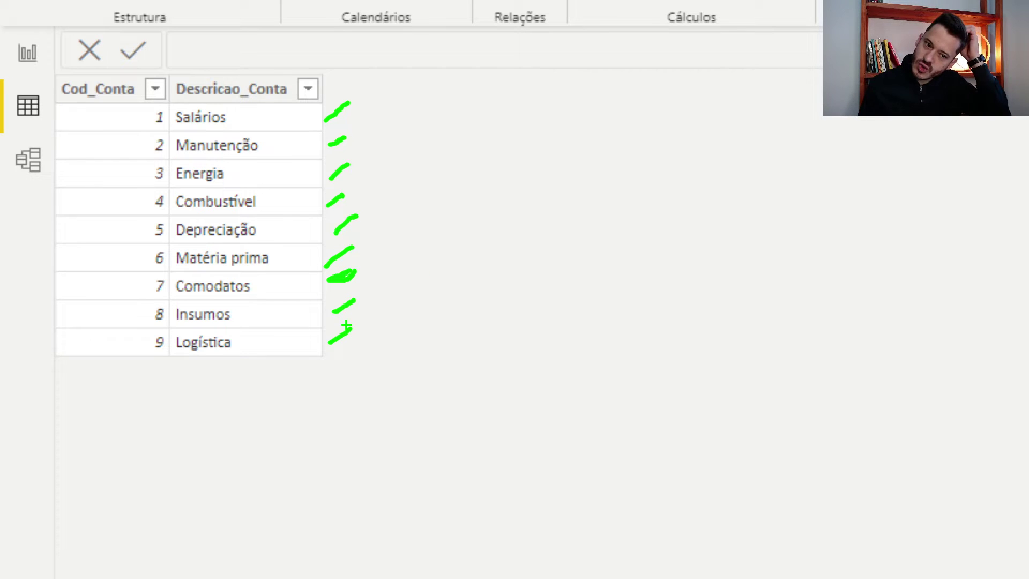
{"action": "key", "text": "Escape"}
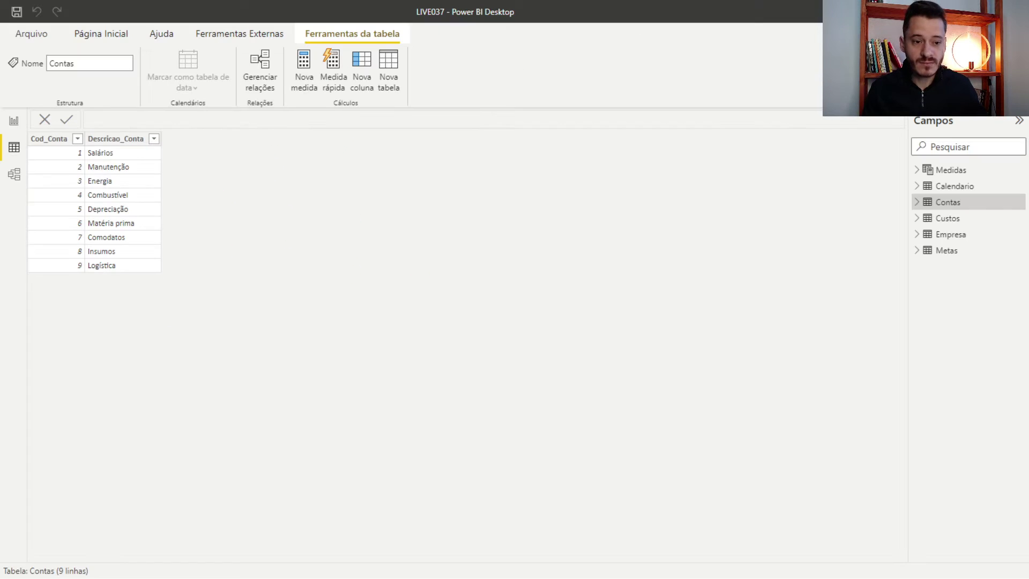
{"action": "left_click", "coordinate": [14, 122]}
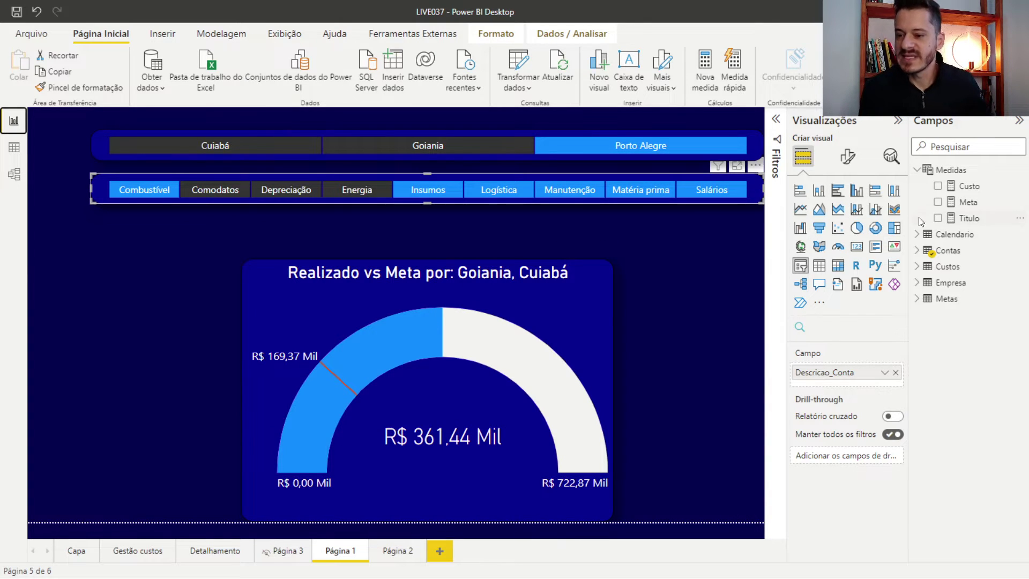
Step: Store the Titulo measure's existing text expression in a variable named _Filial on its own line
{"action": "left_click", "coordinate": [967, 218]}
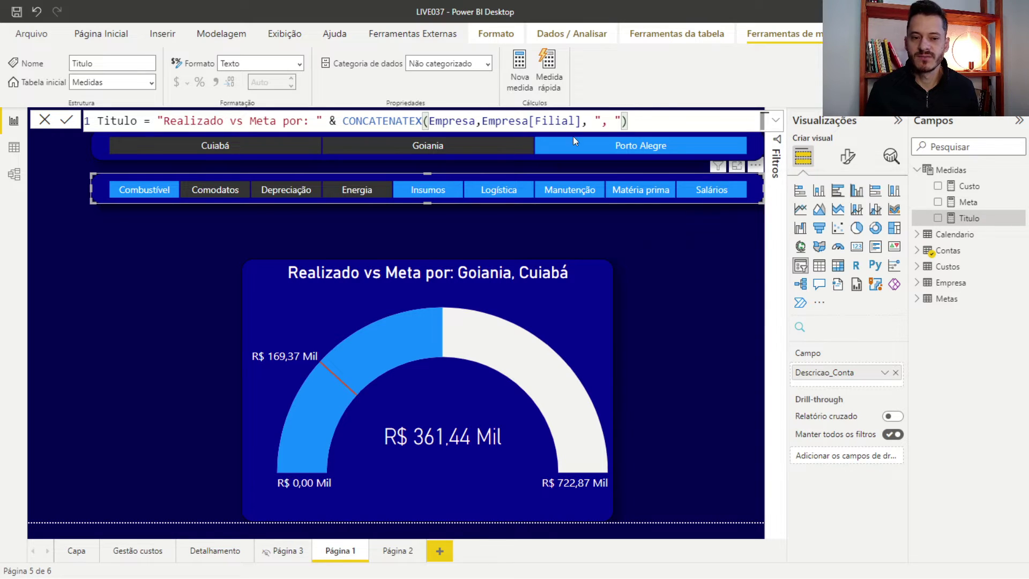
{"action": "left_click", "coordinate": [155, 118]}
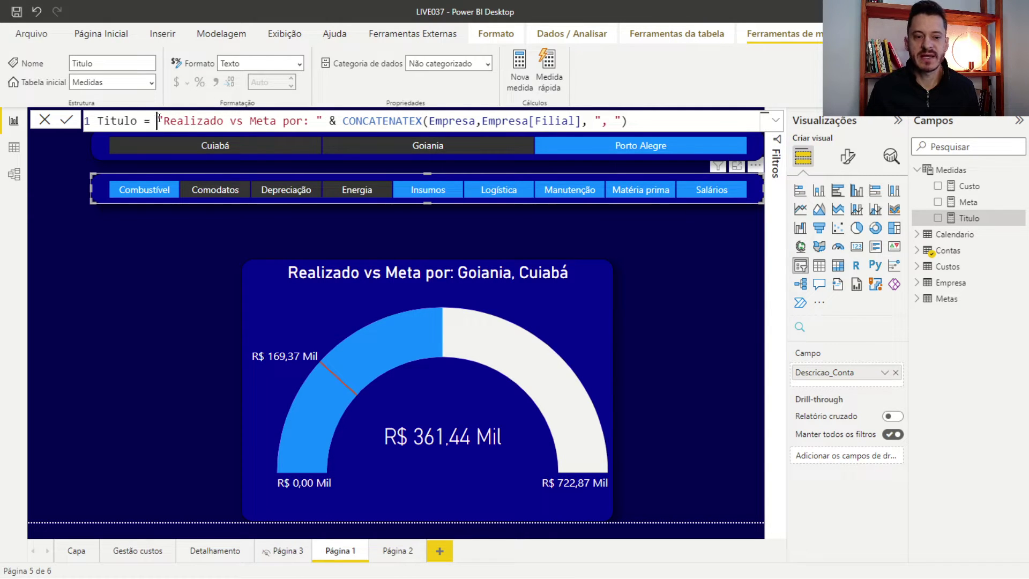
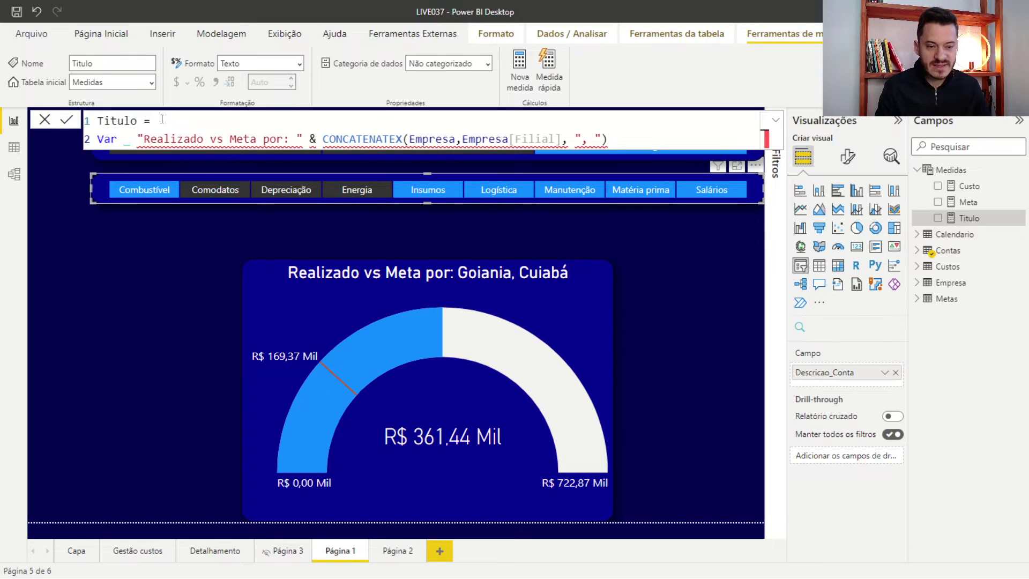
{"action": "type", "text": "Filial"}
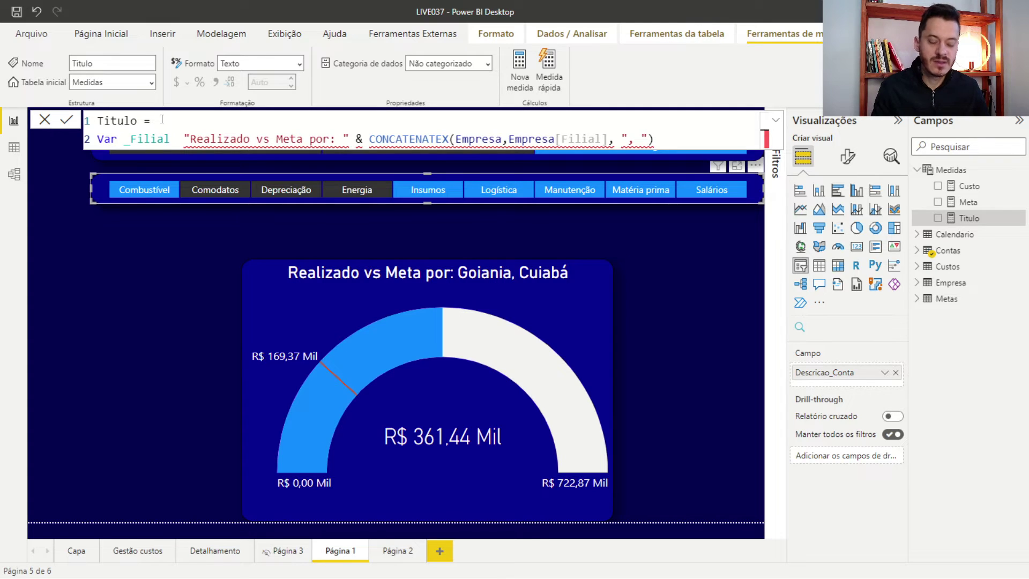
{"action": "type", "text": " ="}
{"action": "key", "text": "Left"}
{"action": "key", "text": "Left"}
{"action": "key", "text": "Left"}
{"action": "key", "text": "Right"}
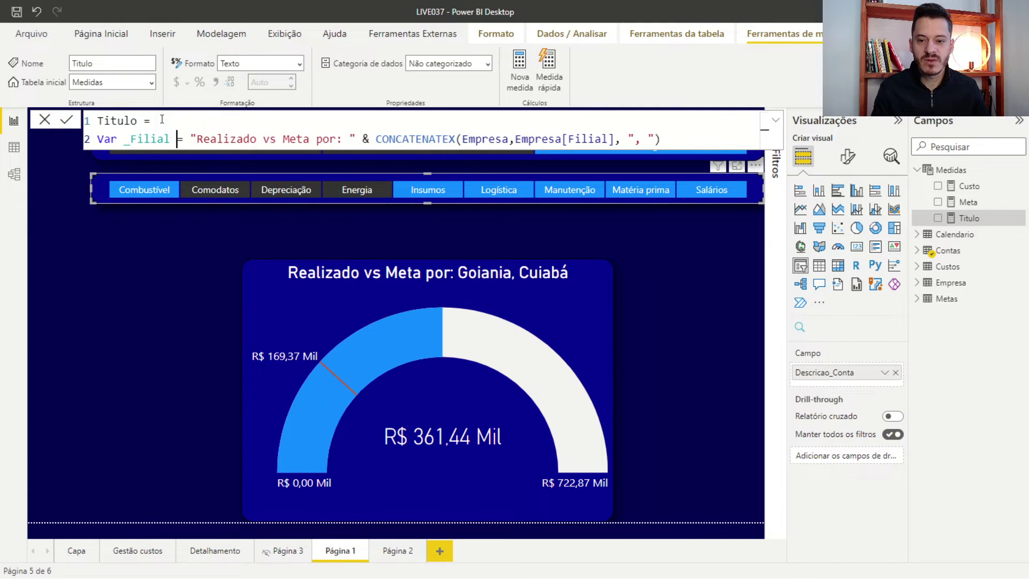
{"action": "key", "text": "End"}
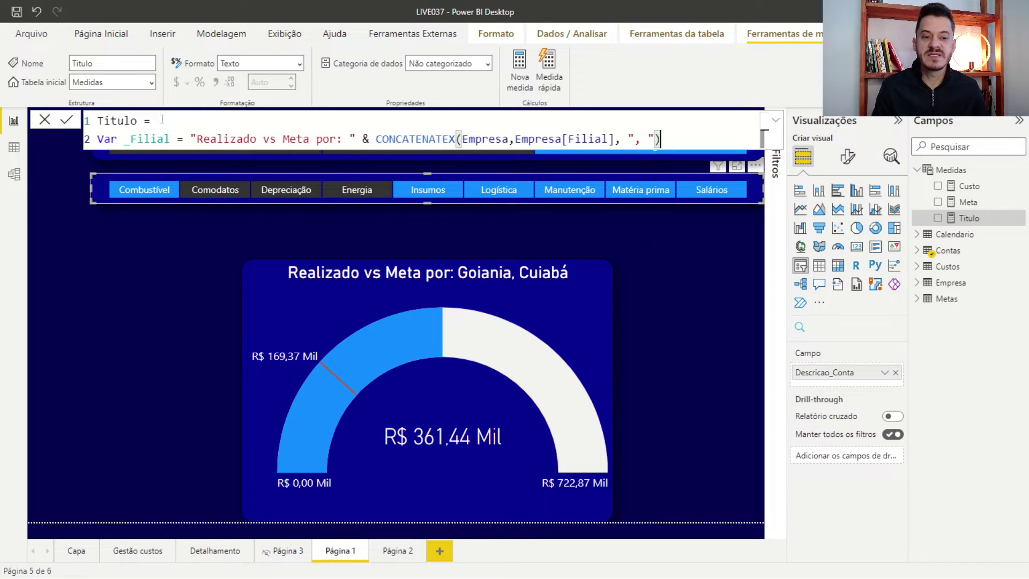
Step: Add a Return line that outputs _Filial to the Titulo measure and commit the formula
{"action": "key", "text": "shift+Return"}
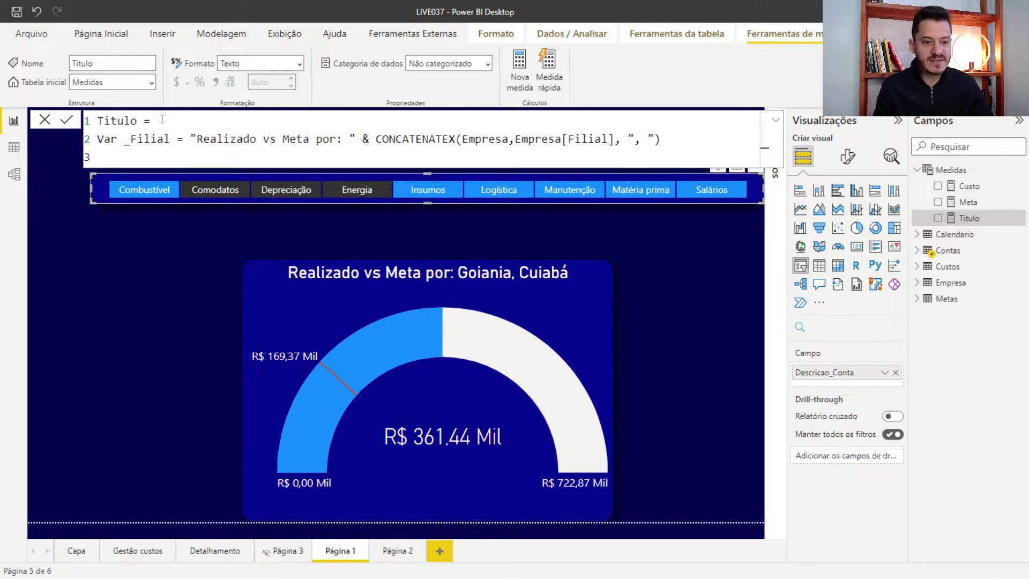
{"action": "type", "text": "Return"}
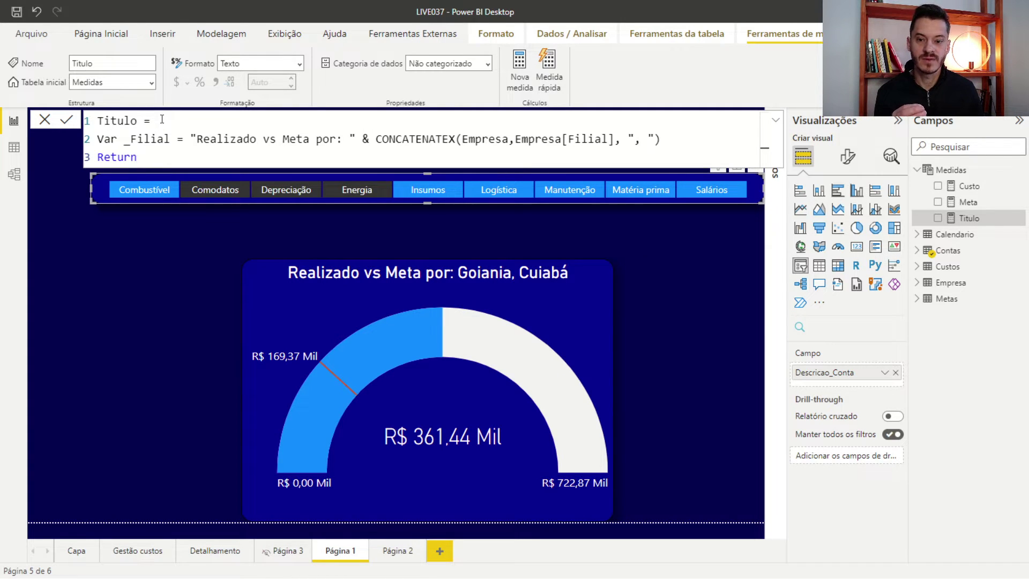
{"action": "key", "text": "Up"}
{"action": "key", "text": "Down"}
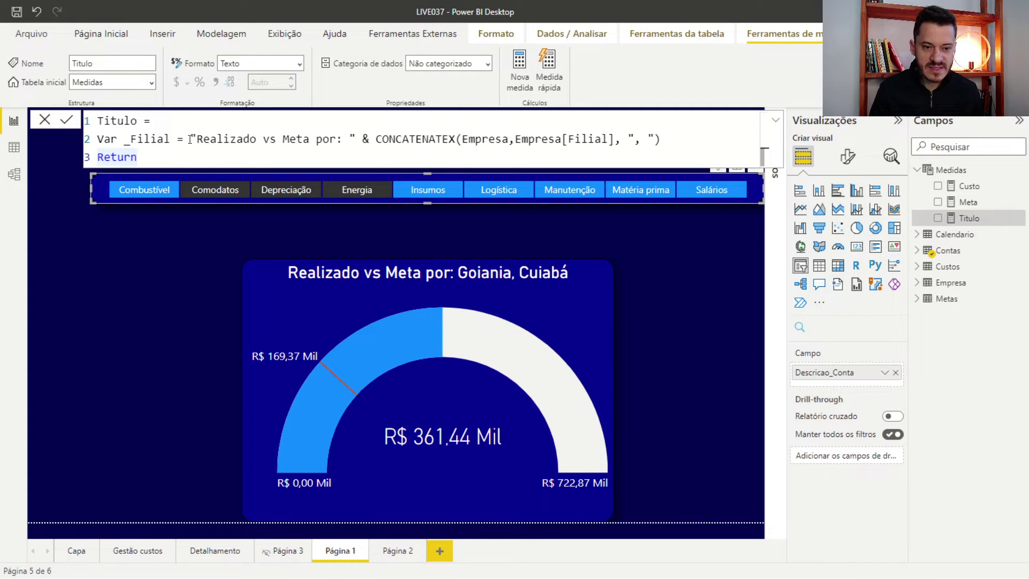
{"action": "left_click_drag", "start_coordinate": [191, 140], "coordinate": [661, 139]}
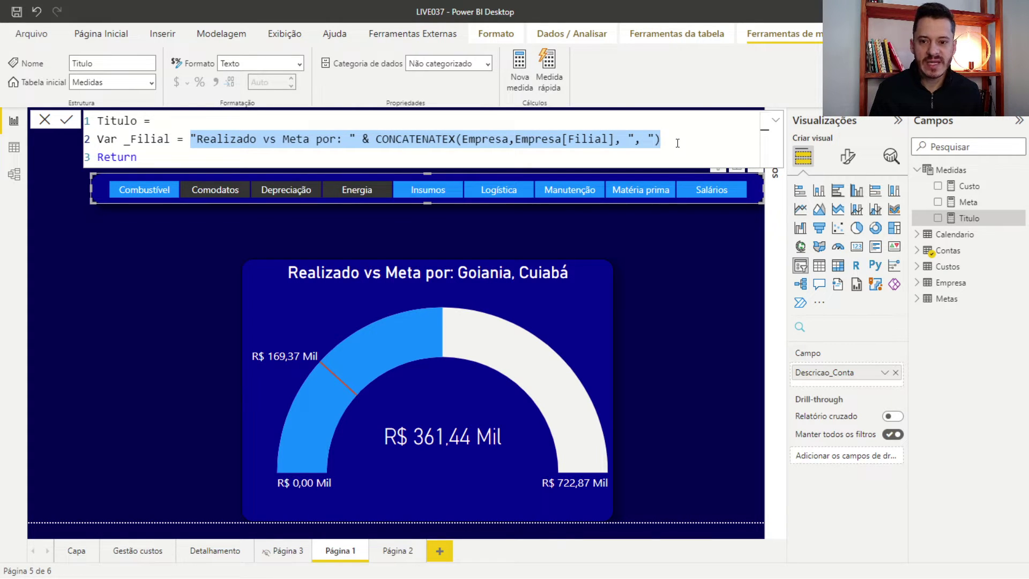
{"action": "left_click", "coordinate": [677, 144]}
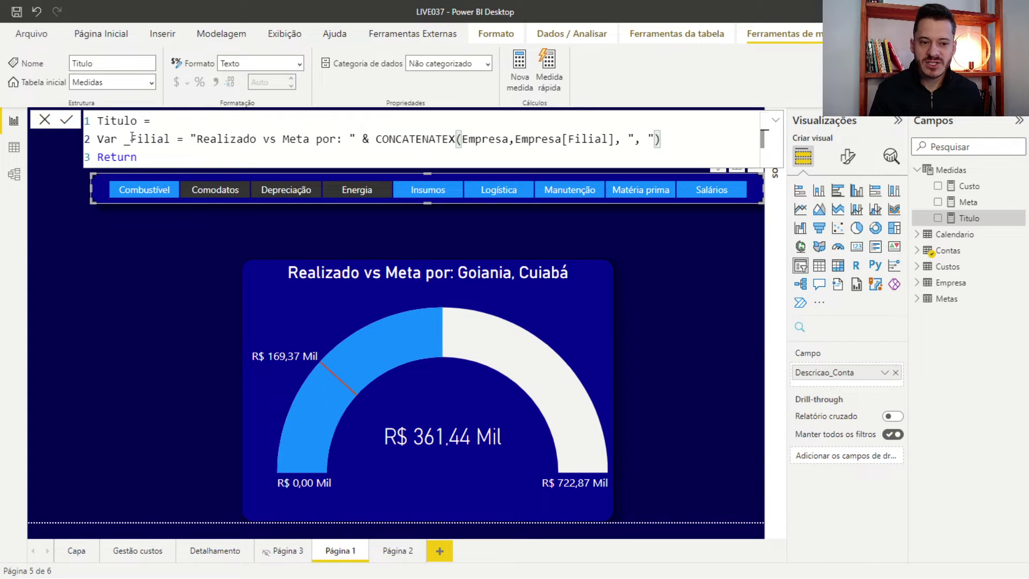
{"action": "left_click", "coordinate": [150, 159]}
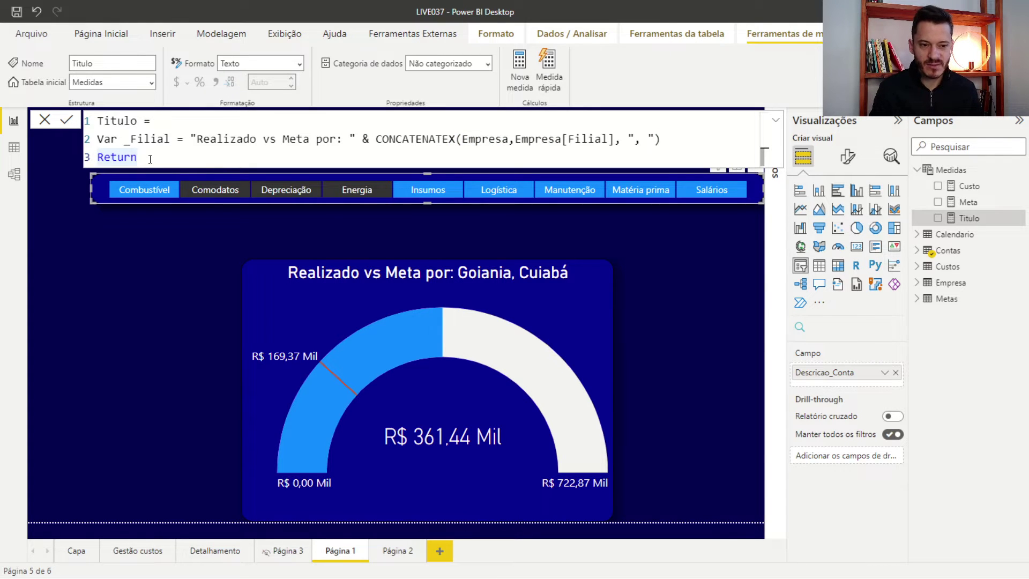
{"action": "key", "text": "shift+Return"}
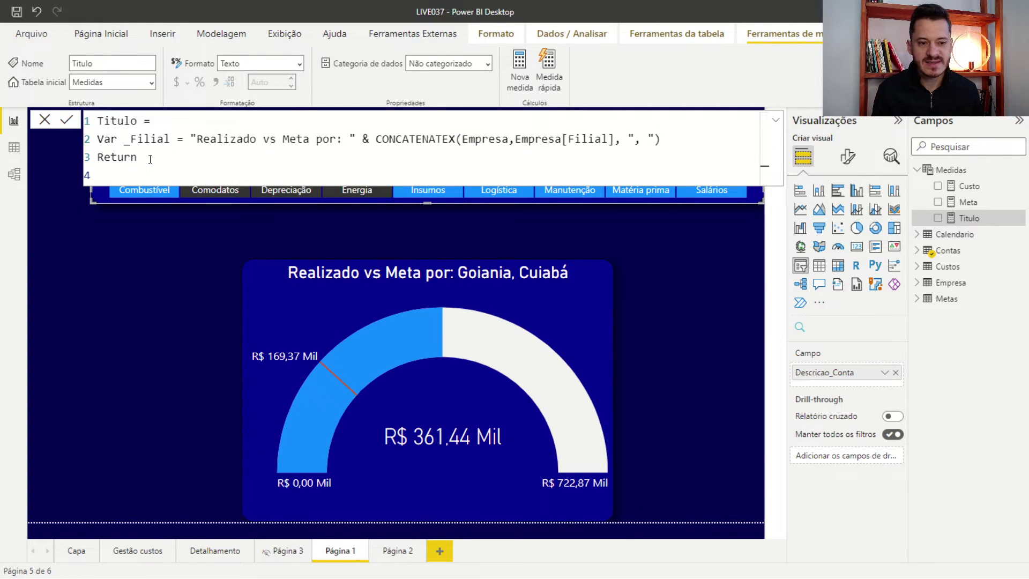
{"action": "type", "text": "_"}
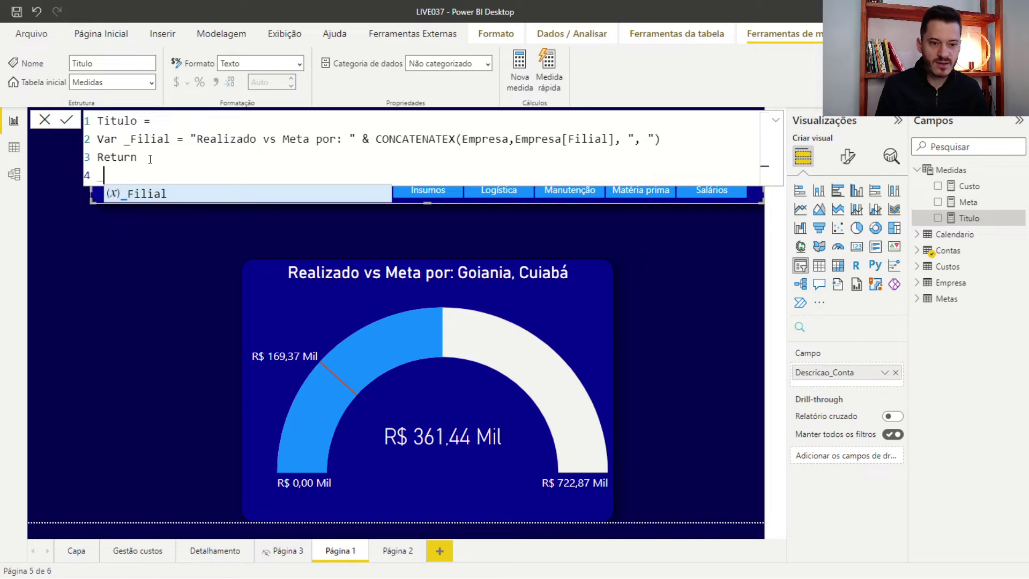
{"action": "type", "text": "Filial"}
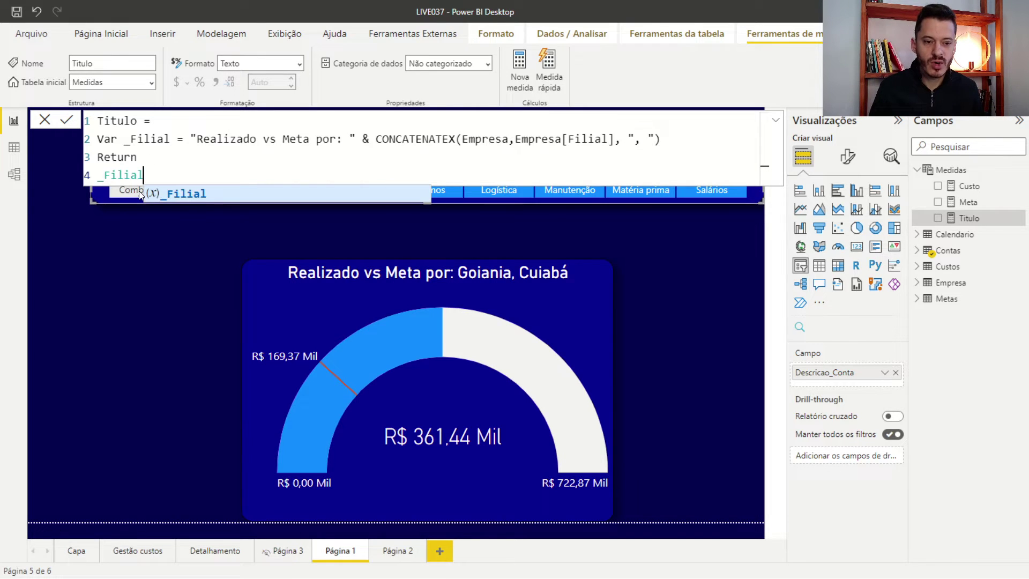
{"action": "left_click", "coordinate": [139, 290]}
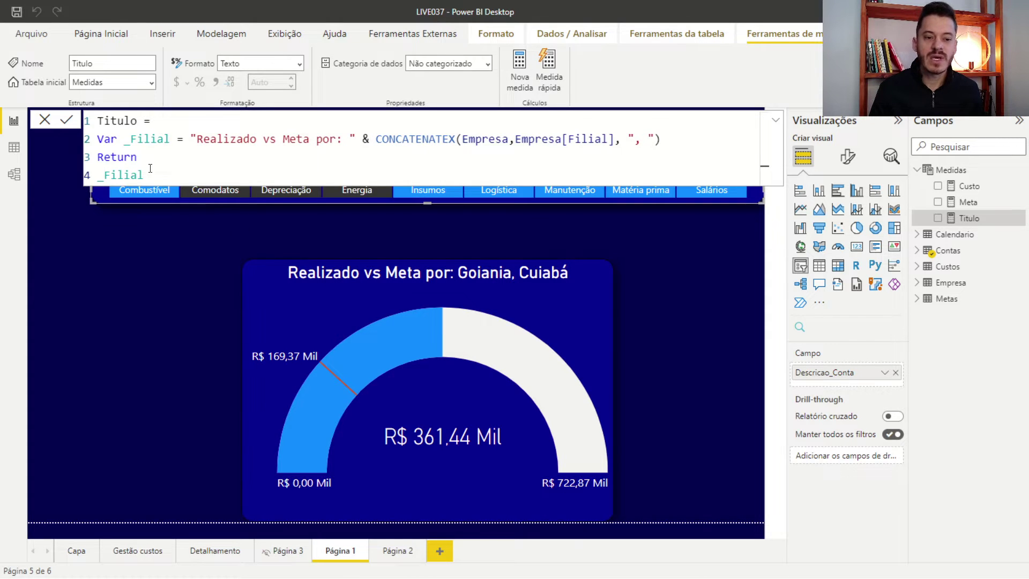
Step: Insert an empty line between the _Filial variable and Return in the Titulo measure, and leave the formula
{"action": "double_click", "coordinate": [134, 157]}
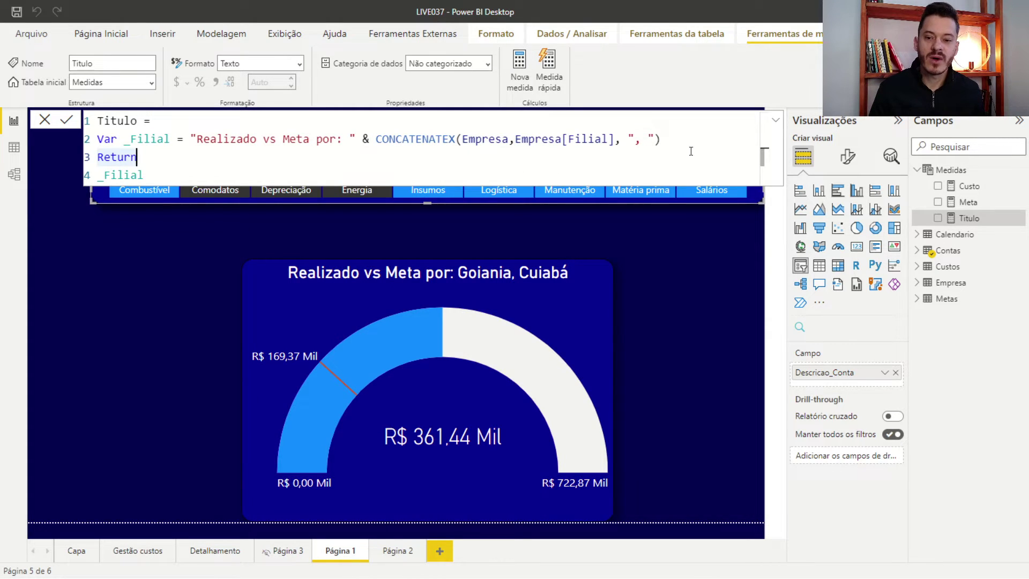
{"action": "left_click", "coordinate": [667, 138]}
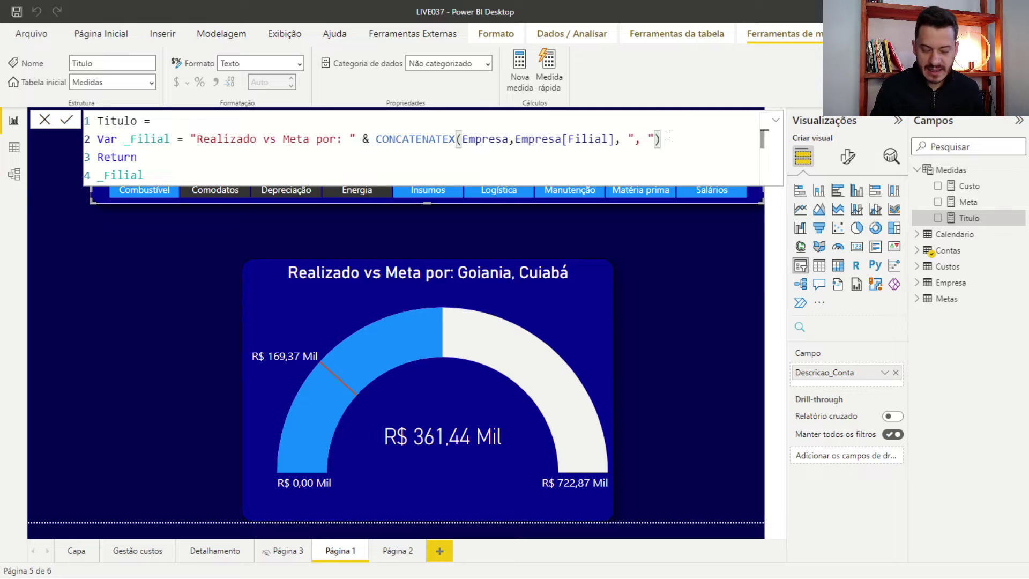
{"action": "key", "text": "Return"}
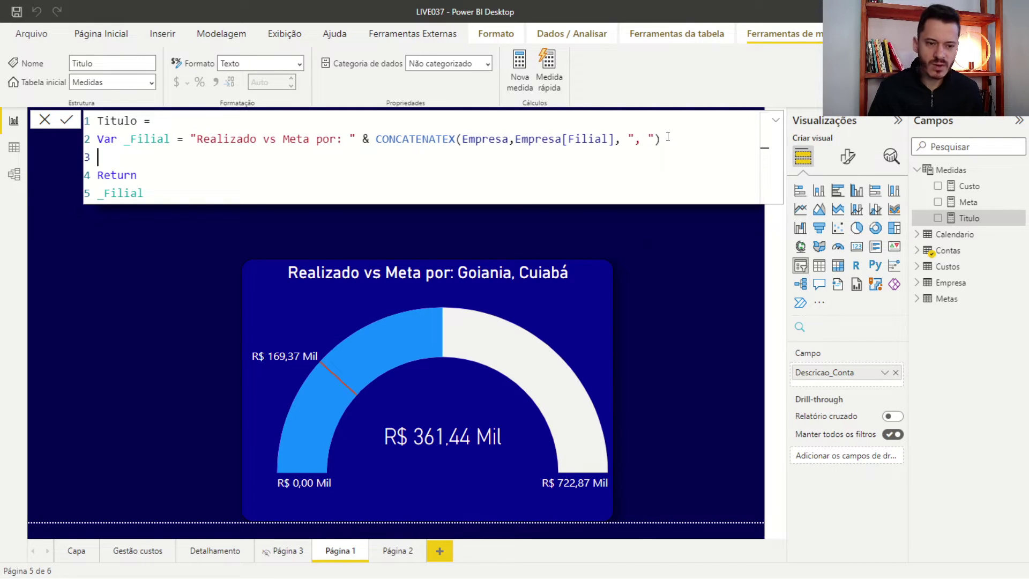
{"action": "left_click", "coordinate": [123, 420]}
Step: Move the branch slicer and the stacked account and month slicers down together to just above the gauge
{"action": "left_click_drag", "start_coordinate": [80, 336], "coordinate": [802, 116]}
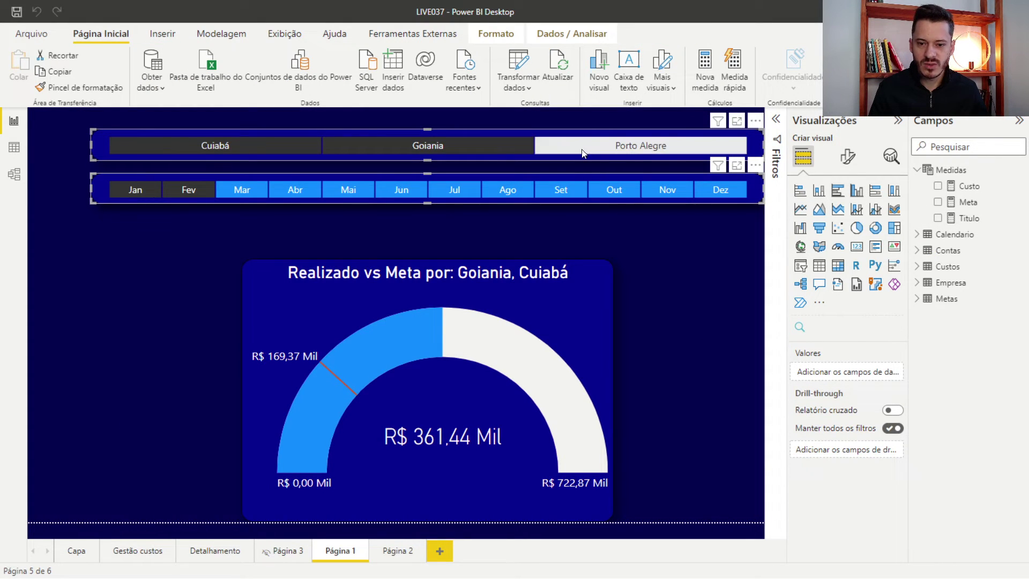
{"action": "left_click_drag", "start_coordinate": [582, 164], "coordinate": [590, 211]}
{"action": "left_click", "coordinate": [744, 333]}
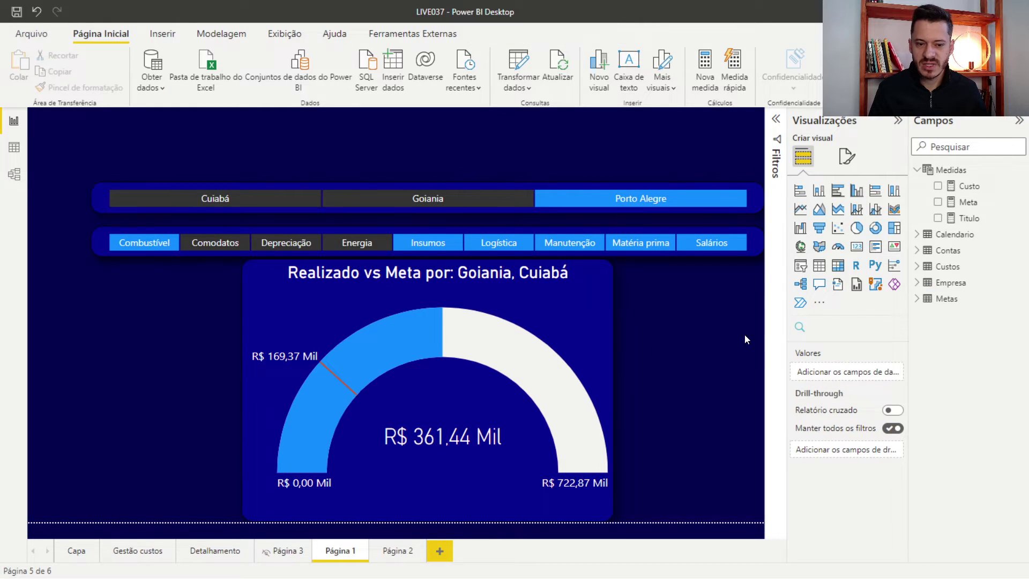
Step: Start a second variable named _Contas on the empty line above Return in the Titulo measure
{"action": "left_click", "coordinate": [967, 219]}
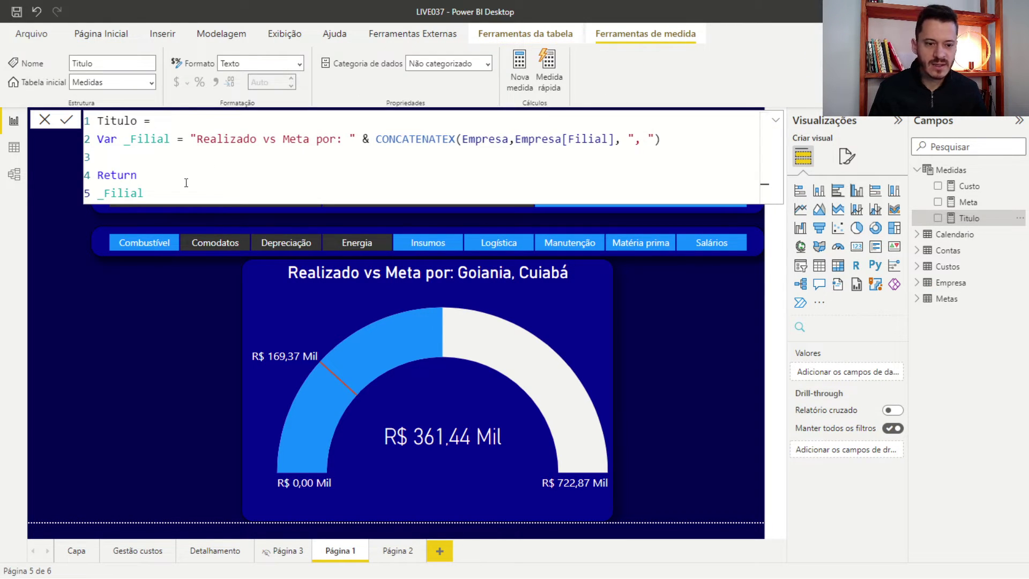
{"action": "left_click", "coordinate": [157, 158]}
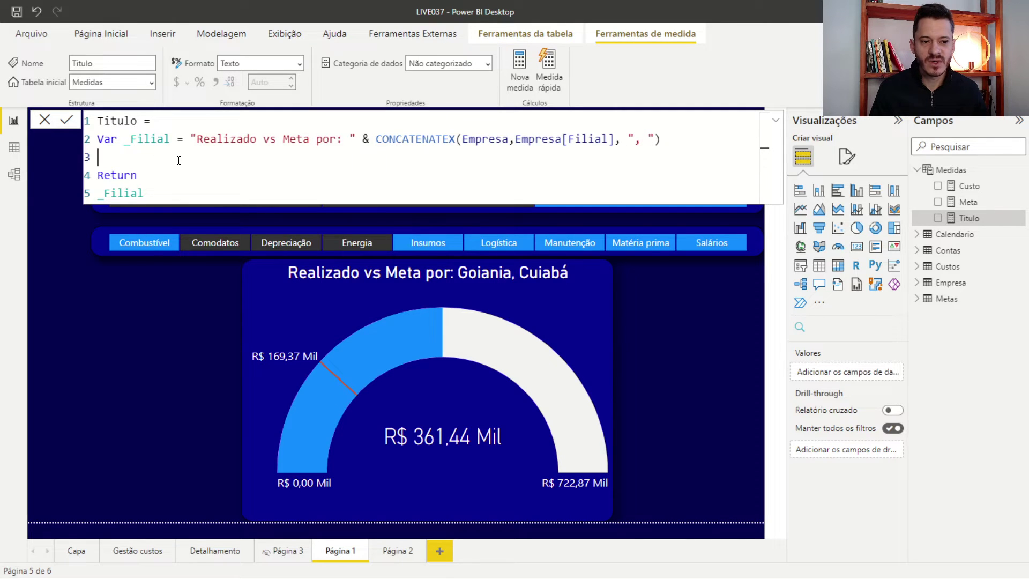
{"action": "type", "text": "VA"}
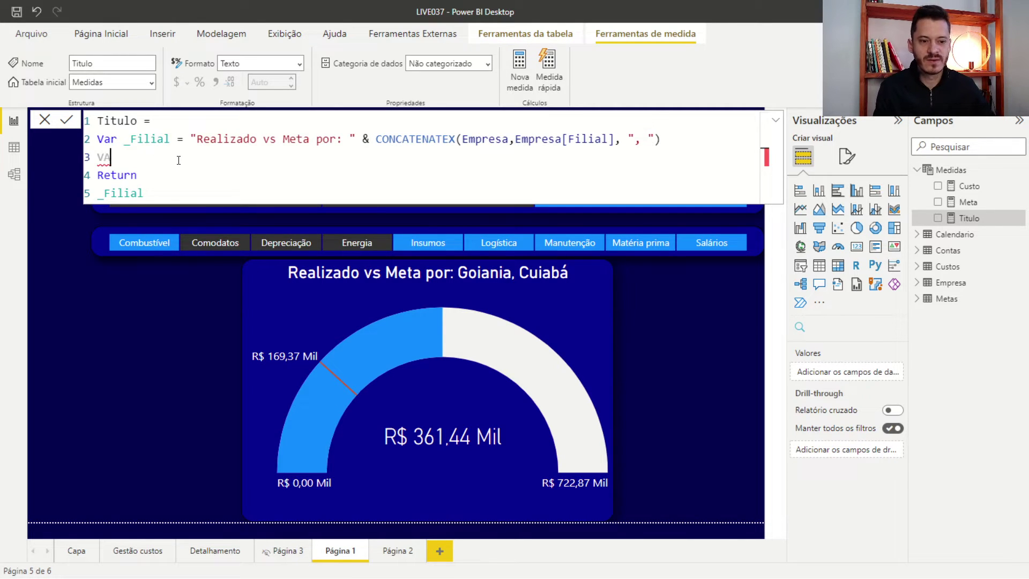
{"action": "type", "text": "r "}
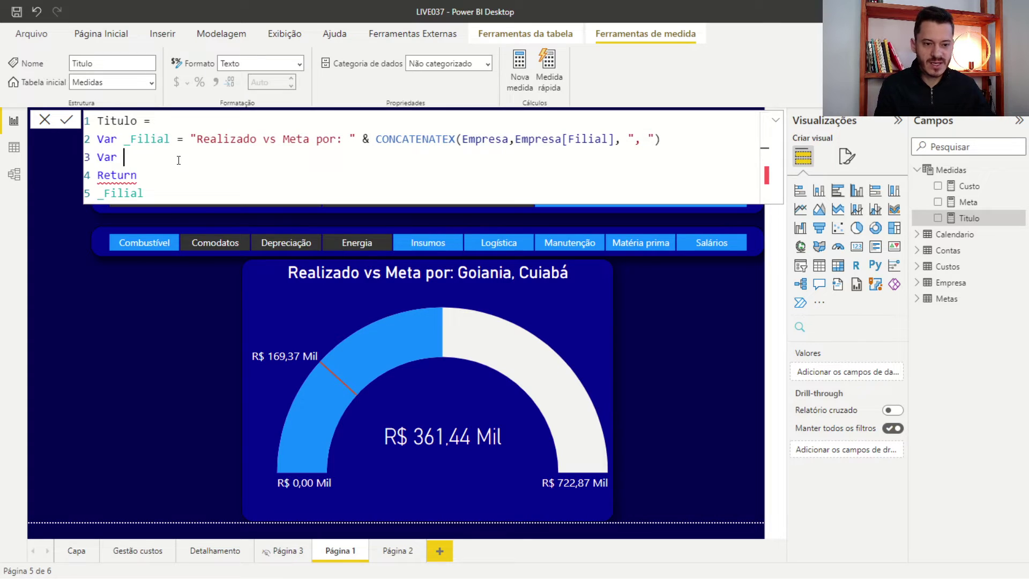
{"action": "type", "text": "_Contas"}
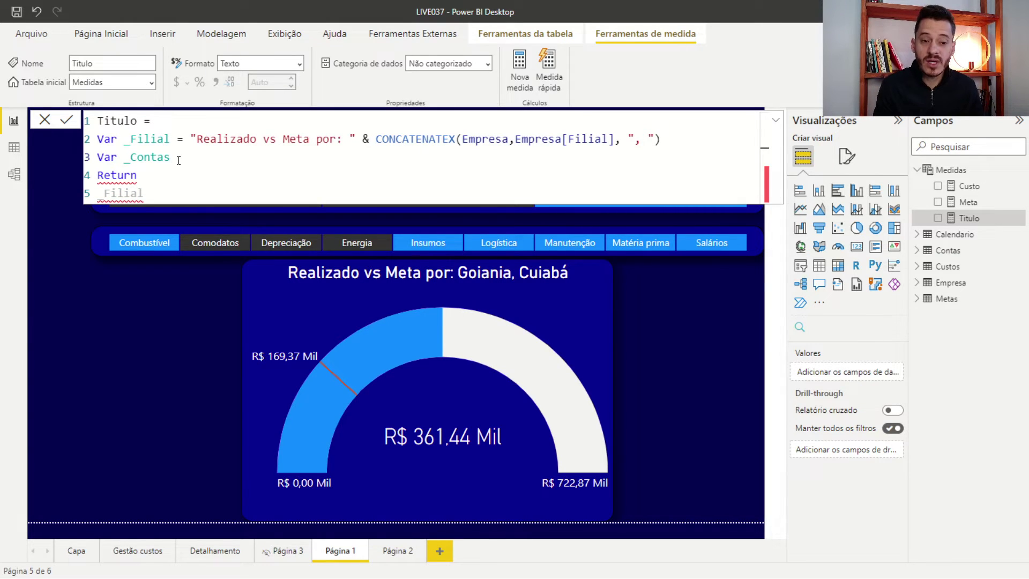
{"action": "type", "text": " ="}
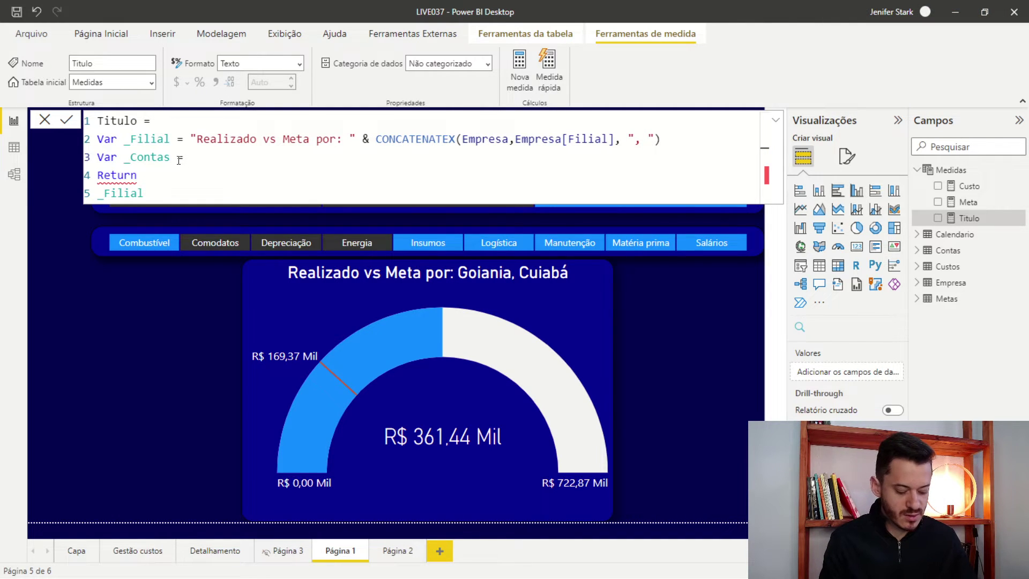
Step: Define _Contas as CONCATENATEX over the Contas table with the expression Contas[Descricao_Conta], without a delimiter
{"action": "type", "text": "Conc"}
{"action": "key", "text": "Tab"}
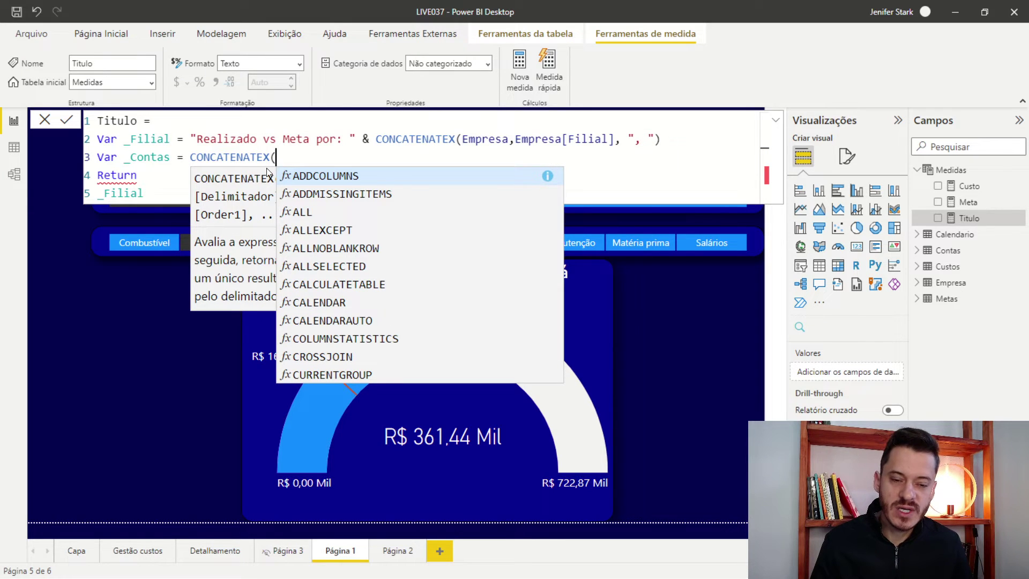
{"action": "key", "text": "Escape"}
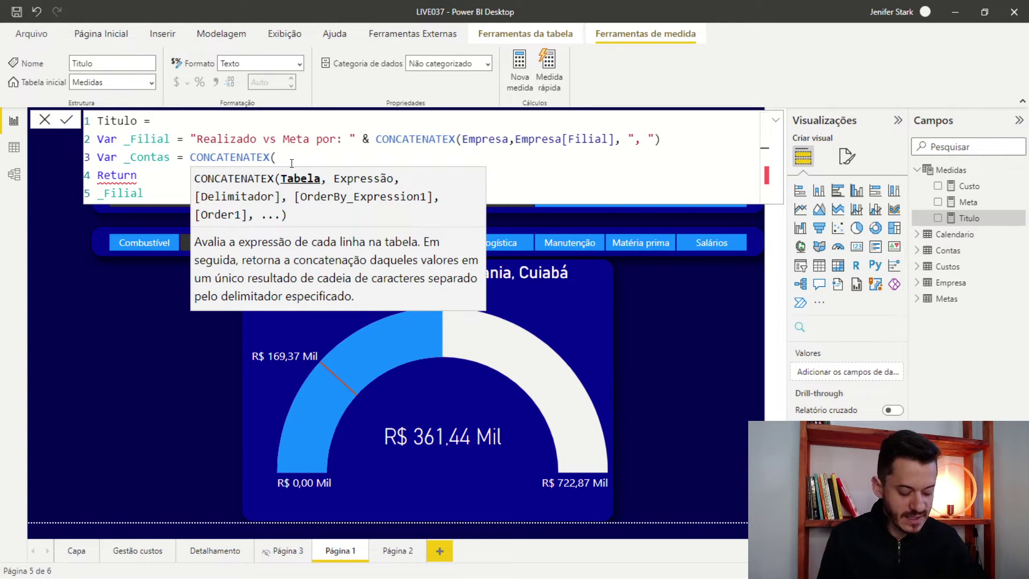
{"action": "type", "text": "cont"}
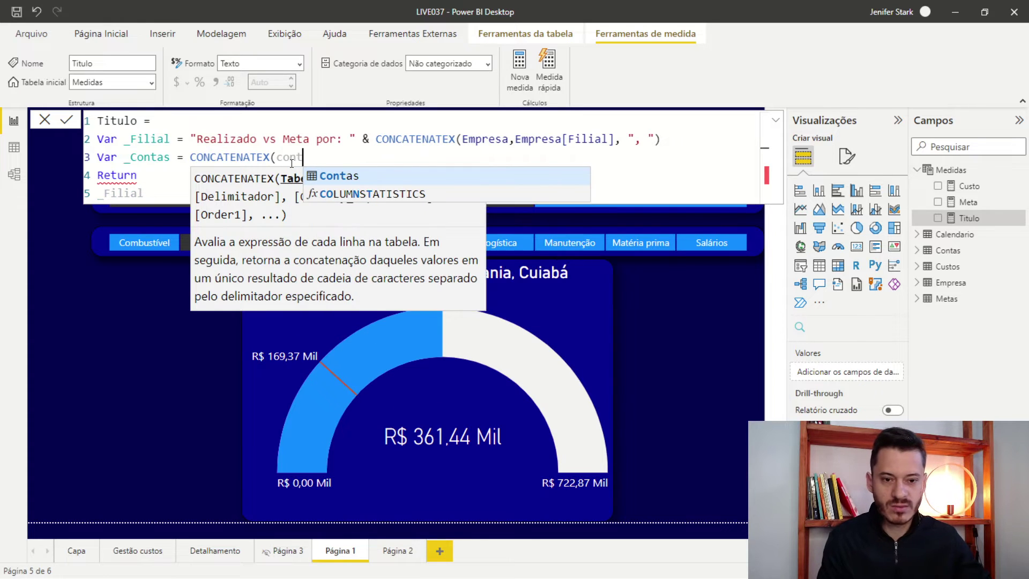
{"action": "type", "text": "as"}
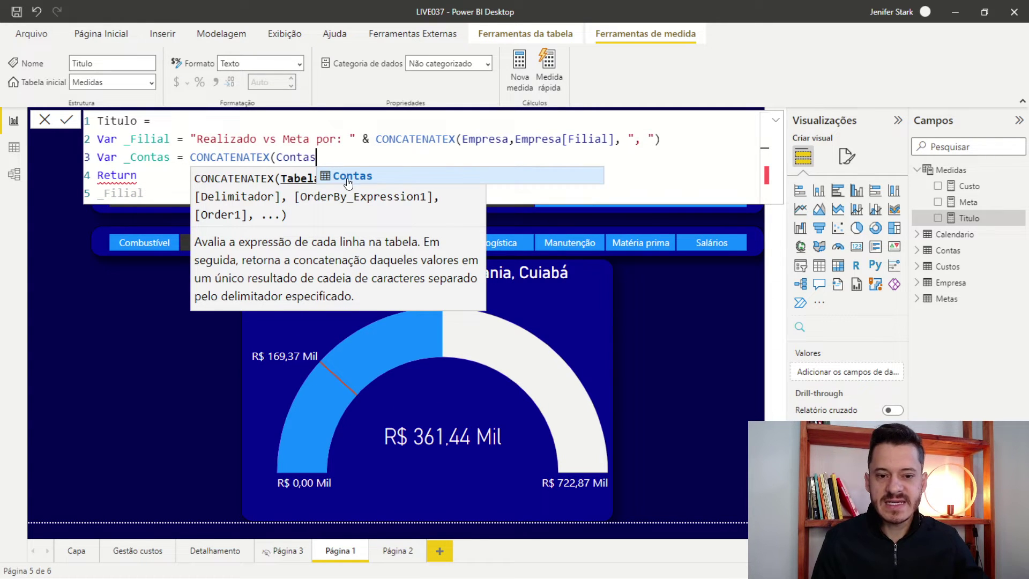
{"action": "type", "text": ","}
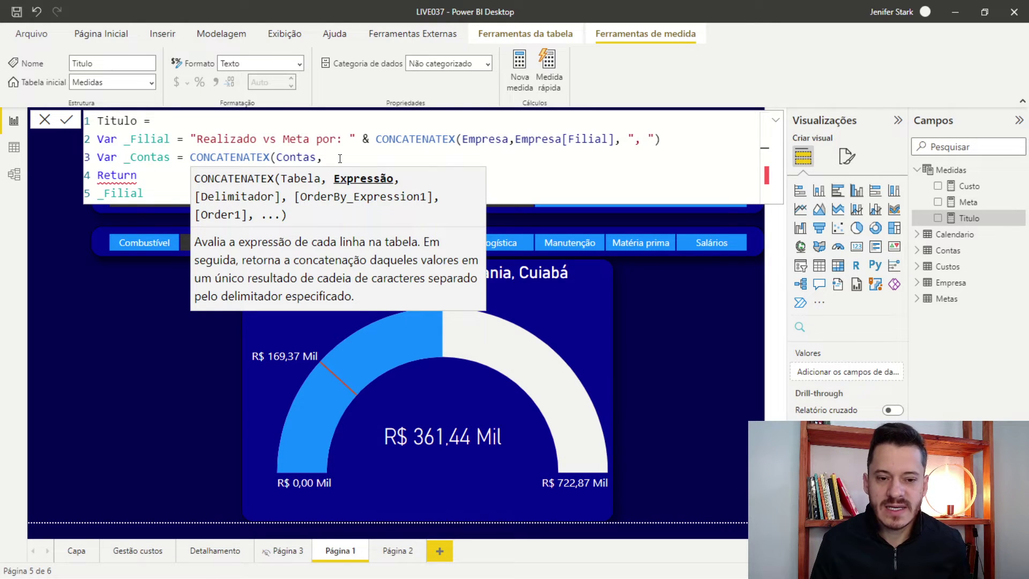
{"action": "type", "text": "con"}
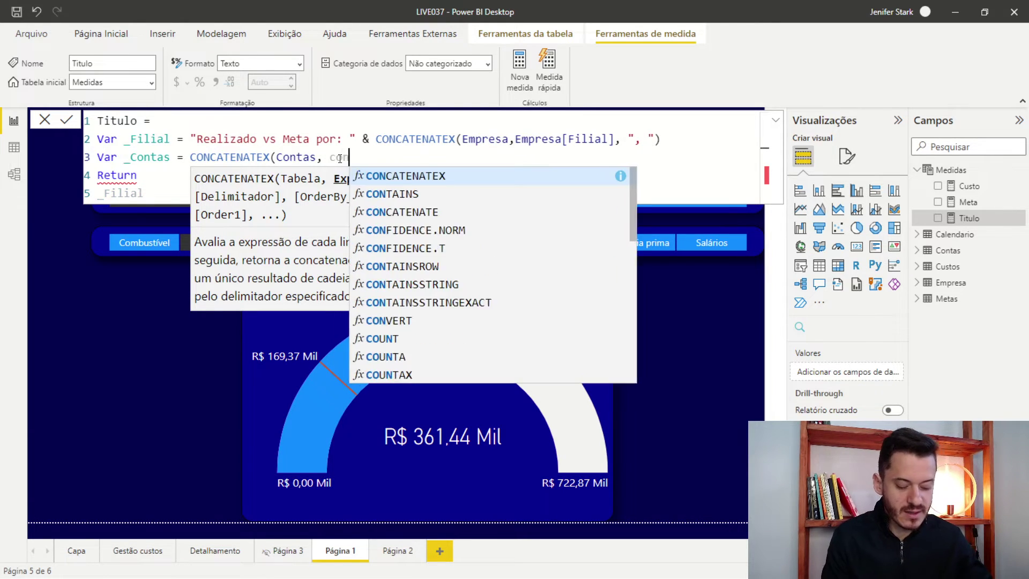
{"action": "type", "text": "tas"}
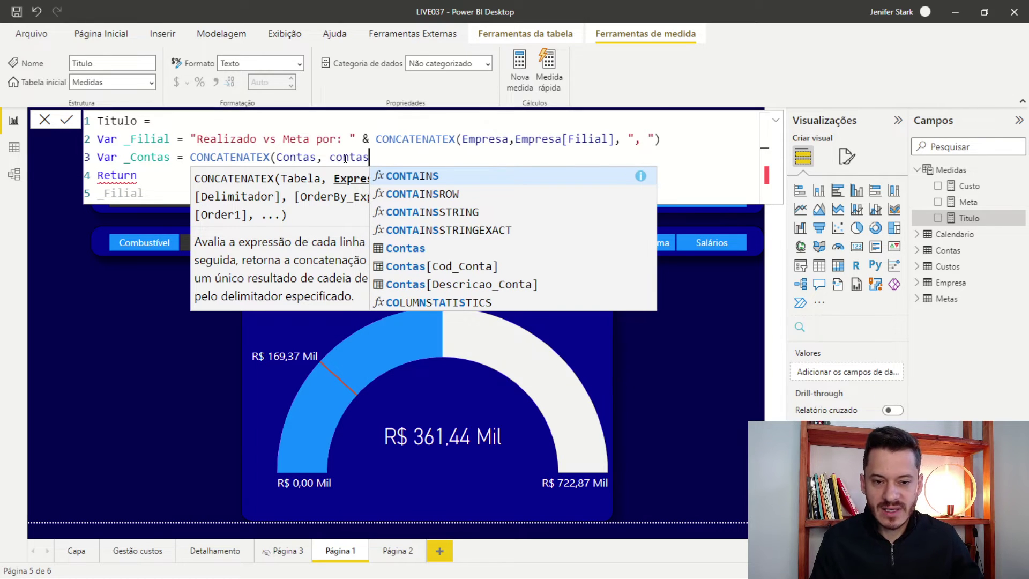
{"action": "left_click", "coordinate": [418, 249]}
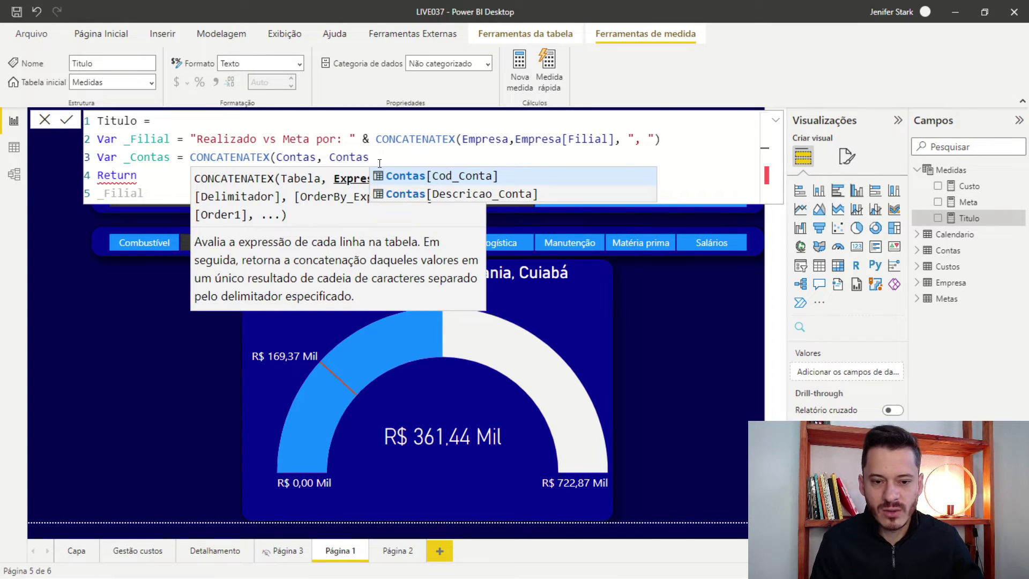
{"action": "left_click", "coordinate": [441, 195]}
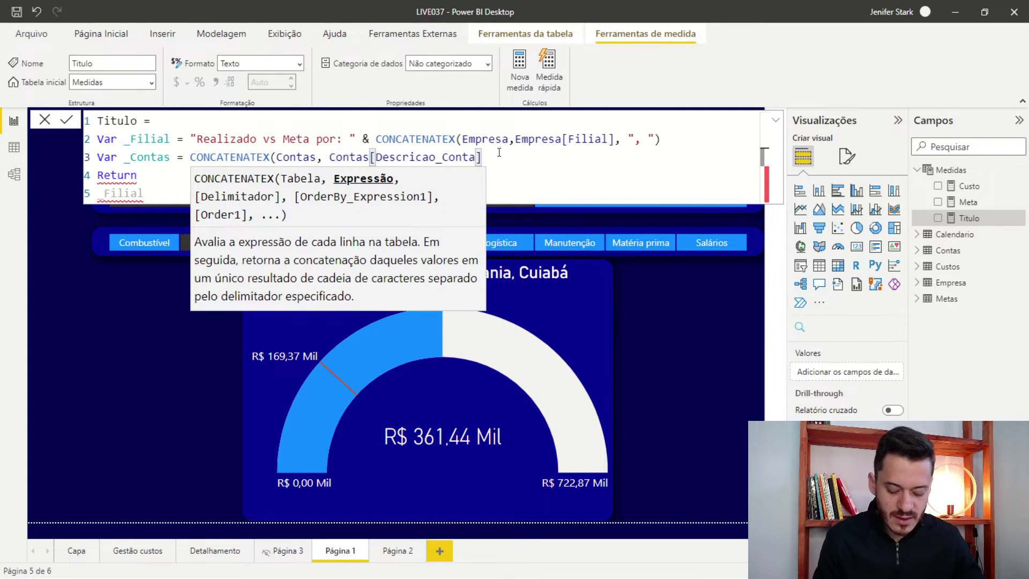
{"action": "type", "text": ")"}
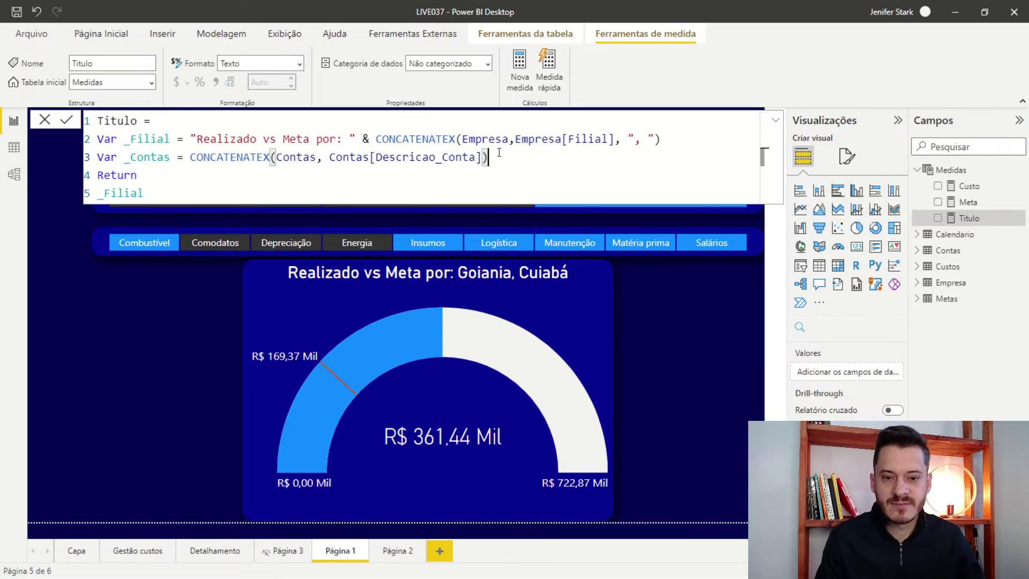
Step: Make the Titulo measure return _Contas instead of _Filial and commit the formula
{"action": "key", "text": "Down"}
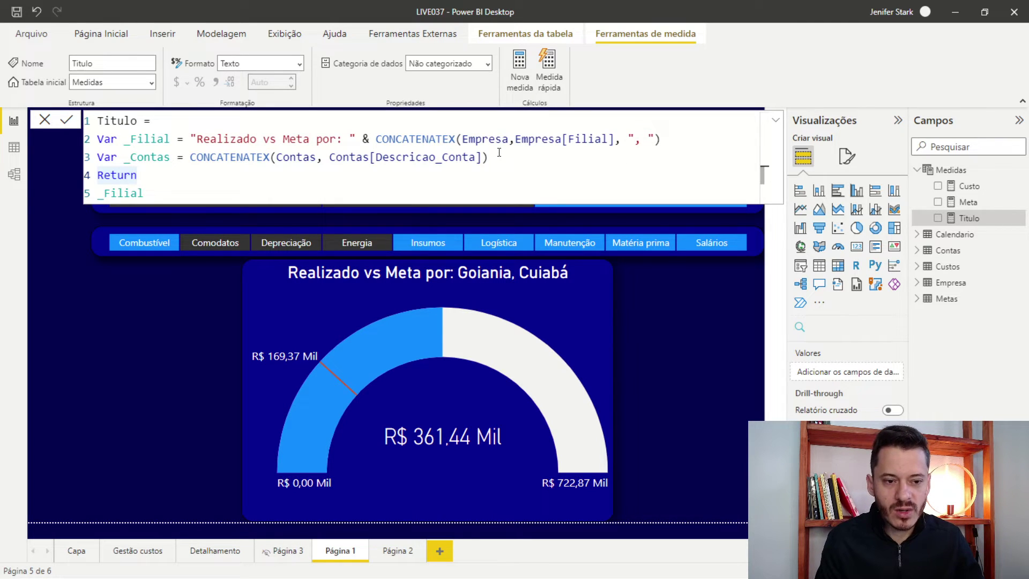
{"action": "key", "text": "Down"}
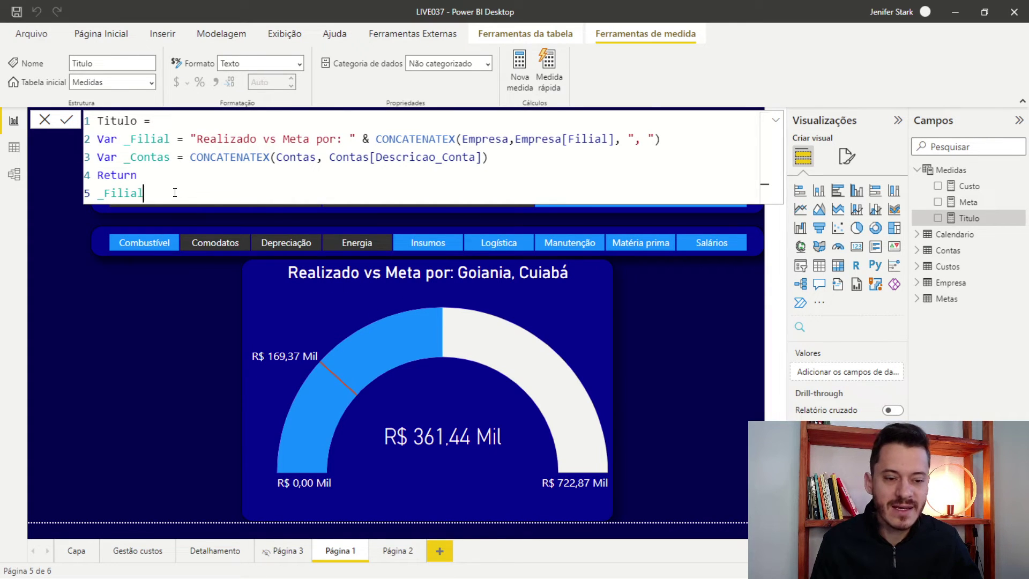
{"action": "double_click", "coordinate": [136, 157]}
{"action": "key", "text": "ctrl+c"}
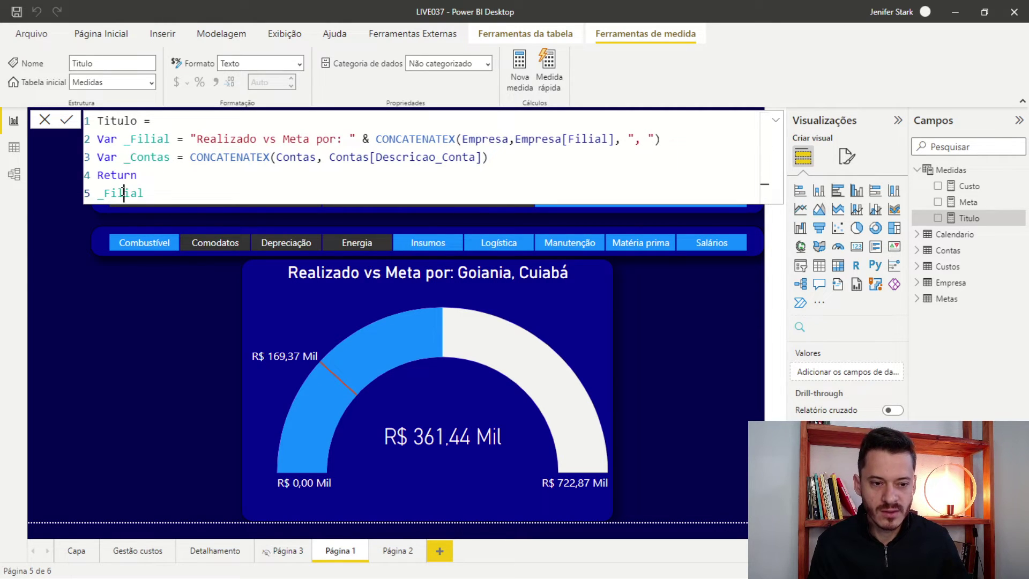
{"action": "double_click", "coordinate": [134, 189]}
{"action": "key", "text": "ctrl+v"}
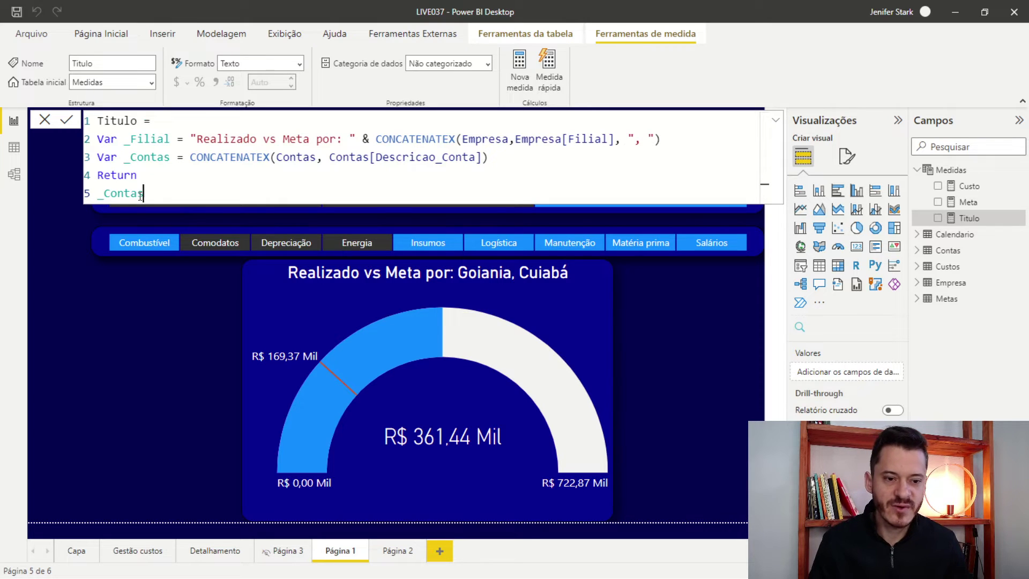
{"action": "key", "text": "Return"}
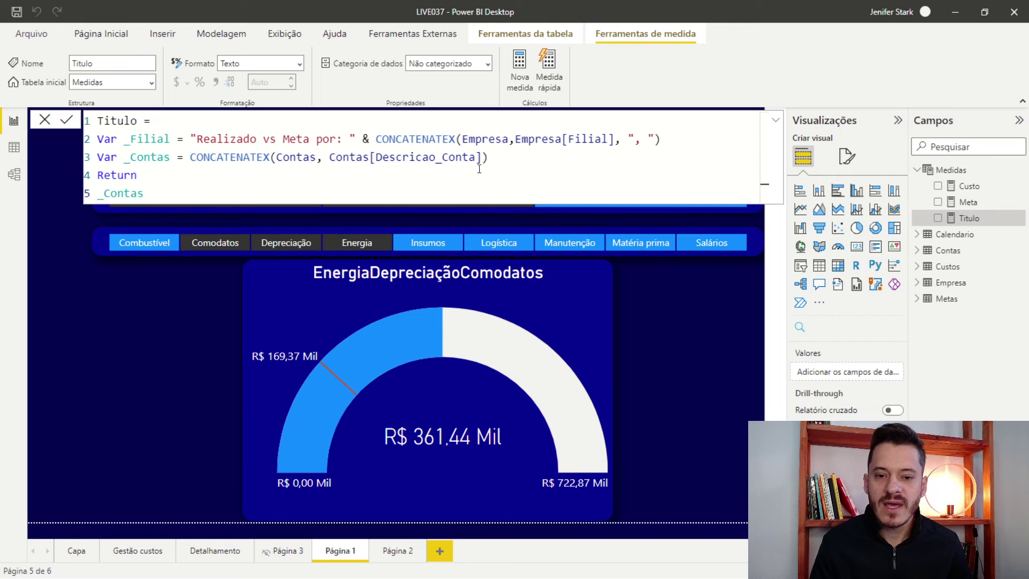
Step: Add ", " as the delimiter of the CONCATENATEX in _Contas and commit the Titulo measure
{"action": "left_click", "coordinate": [493, 157]}
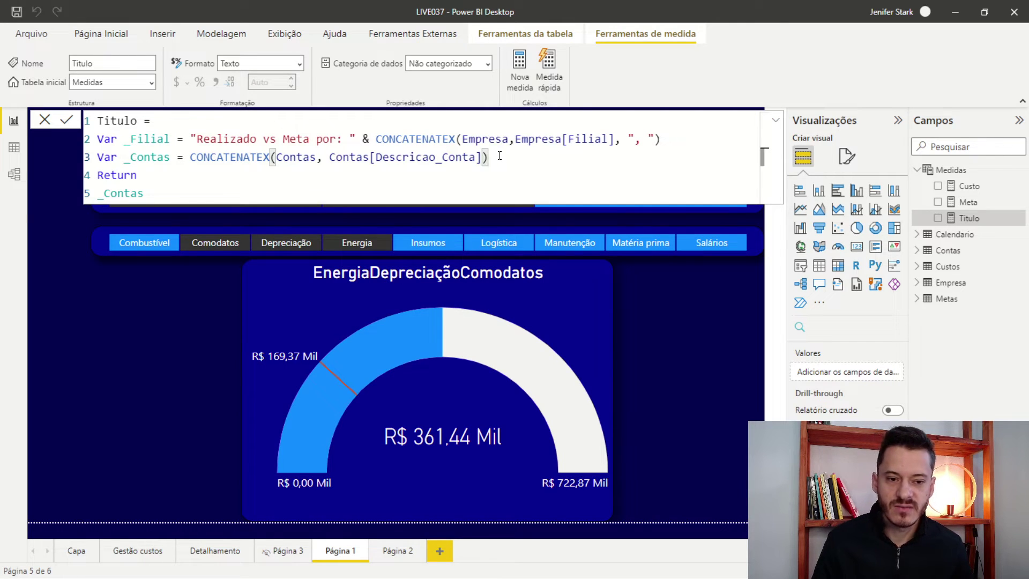
{"action": "key", "text": "BackSpace"}
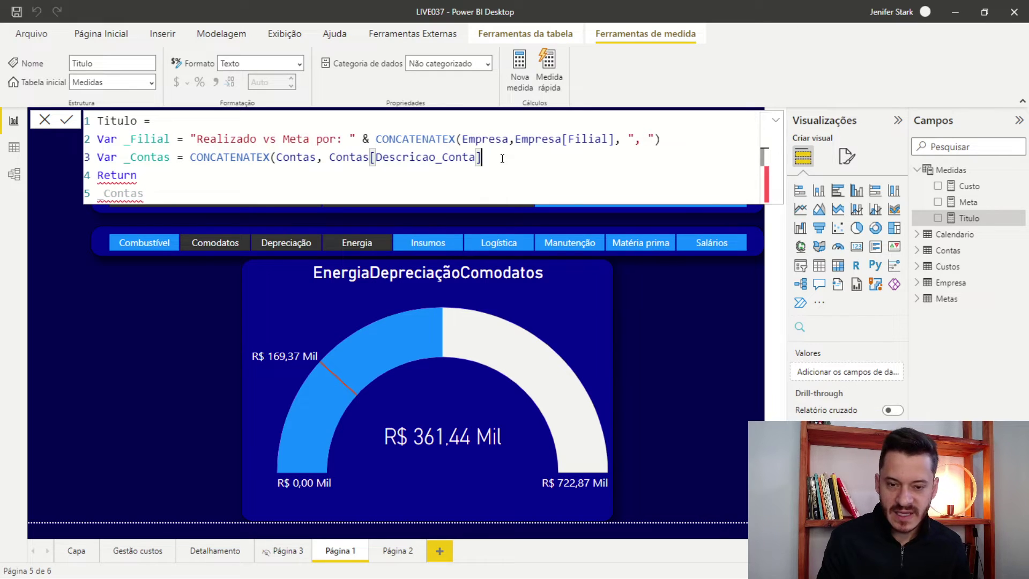
{"action": "type", "text": ","}
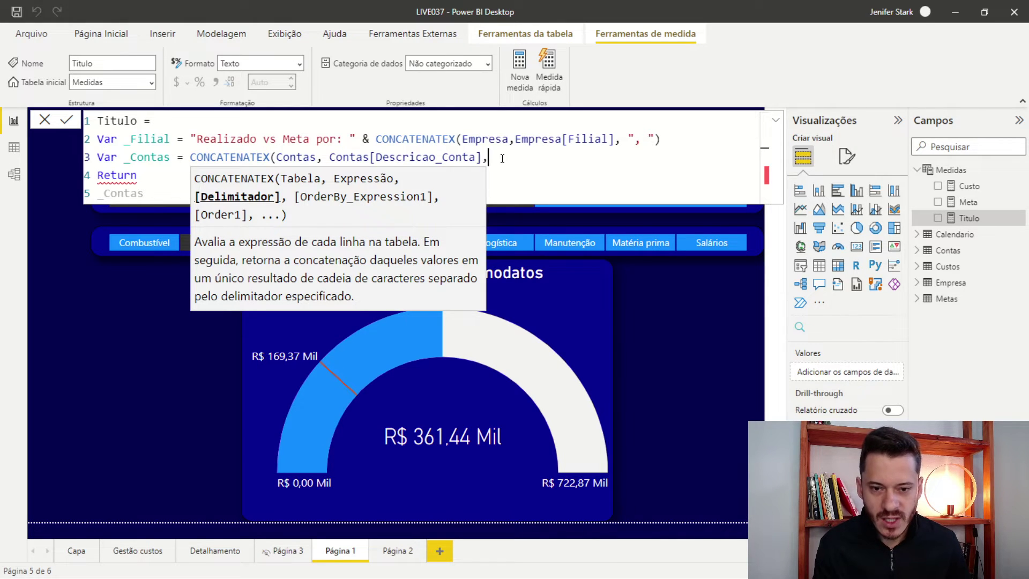
{"action": "type", "text": "\""}
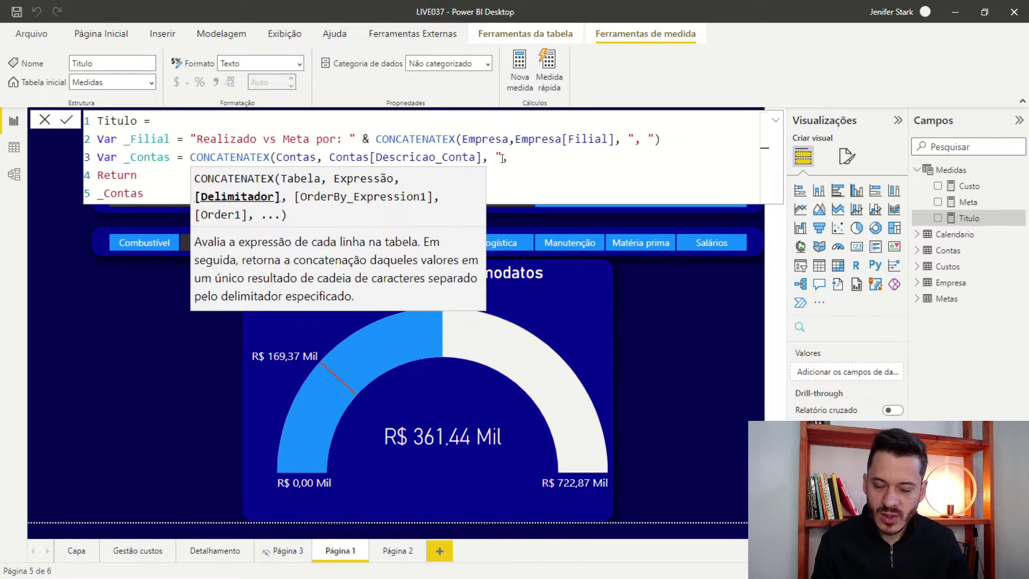
{"action": "type", "text": ","}
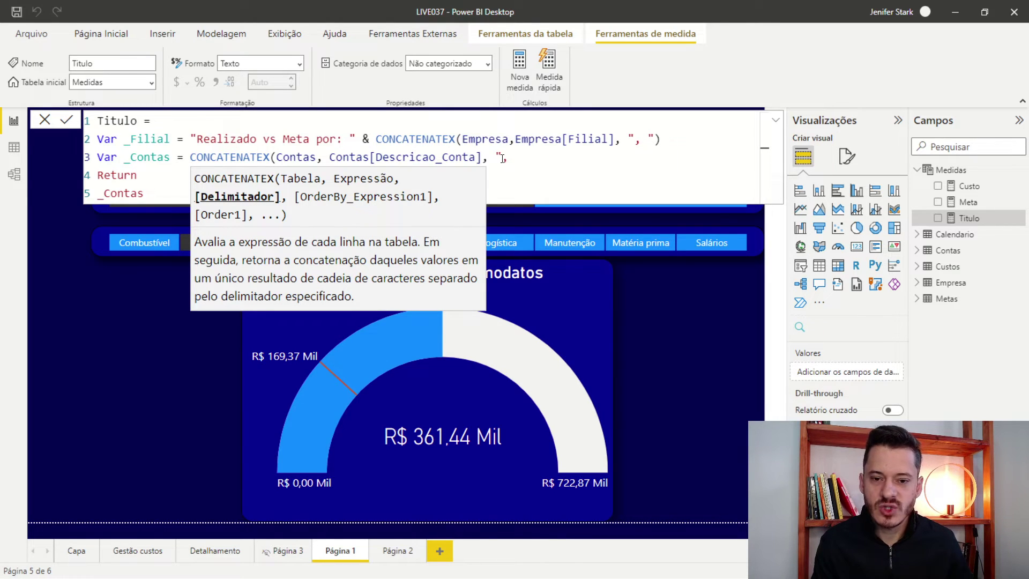
{"action": "type", "text": " \""}
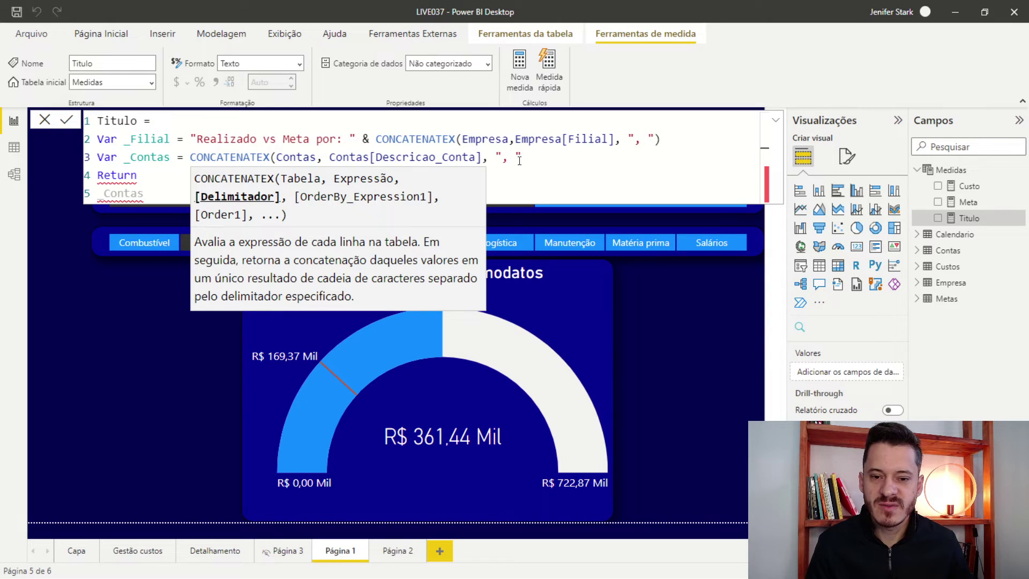
{"action": "left_click", "coordinate": [508, 159]}
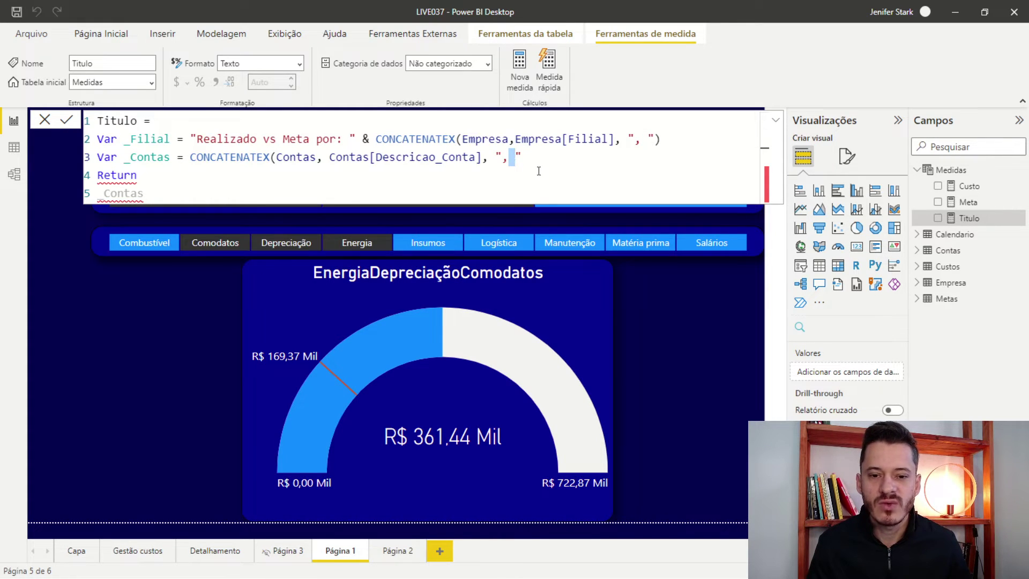
{"action": "type", "text": ")"}
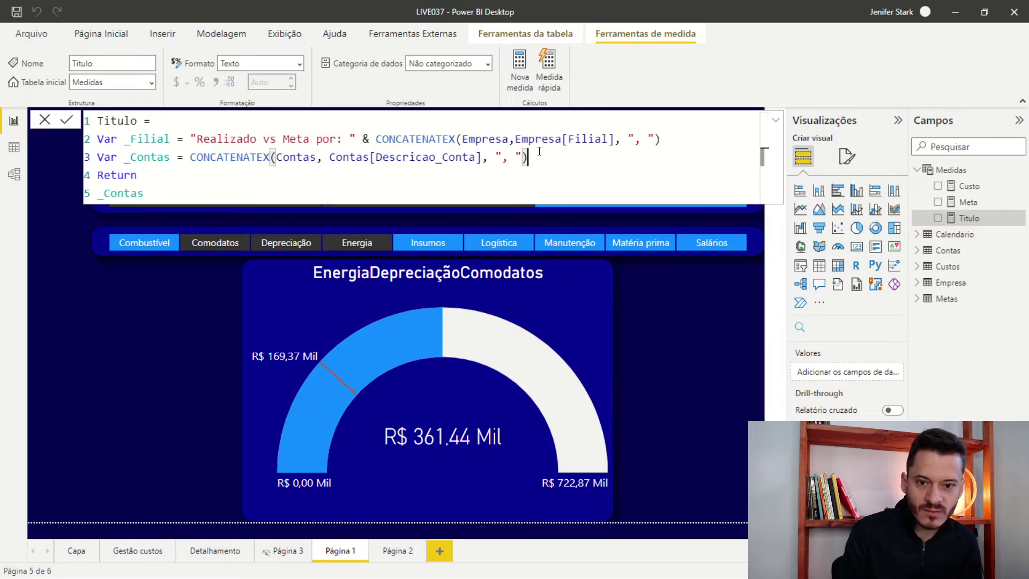
{"action": "key", "text": "Return"}
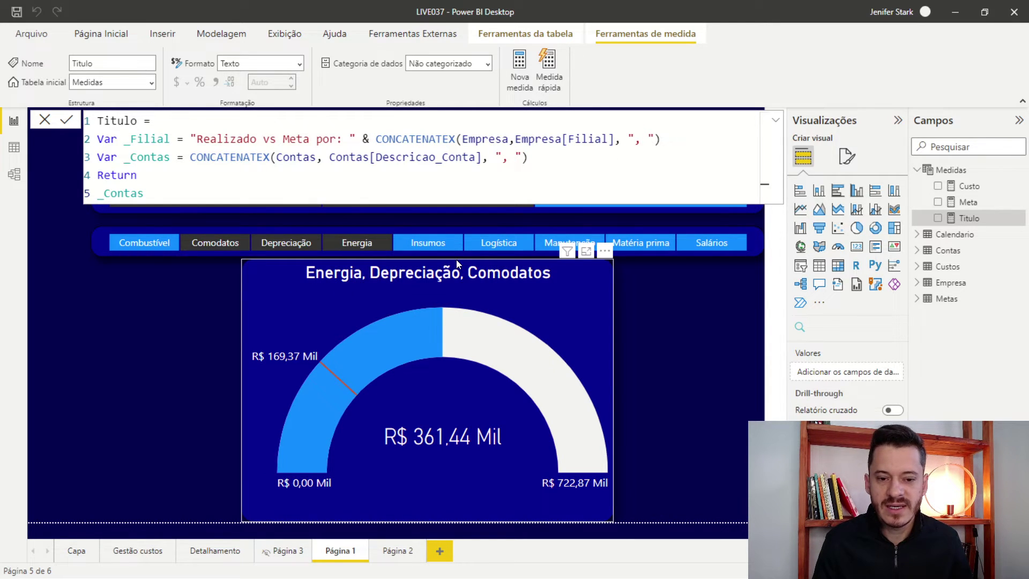
Step: Test the title with the account slicer: add Combustível, toggle Insumos on and off, and deselect Energia and Depreciação
{"action": "left_click", "coordinate": [156, 252]}
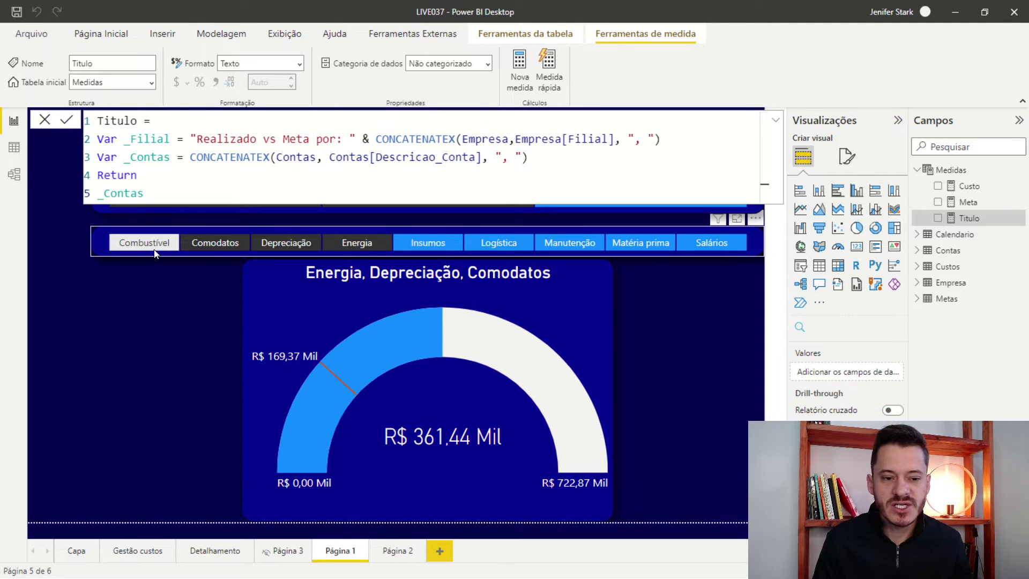
{"action": "left_click", "coordinate": [156, 253], "text": "ctrl"}
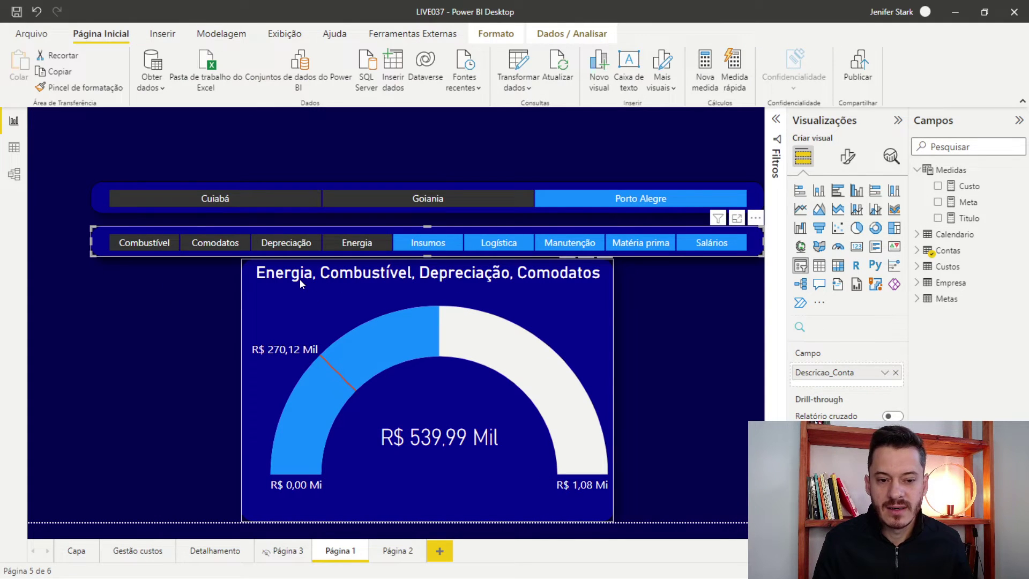
{"action": "left_click", "coordinate": [427, 243], "text": "ctrl"}
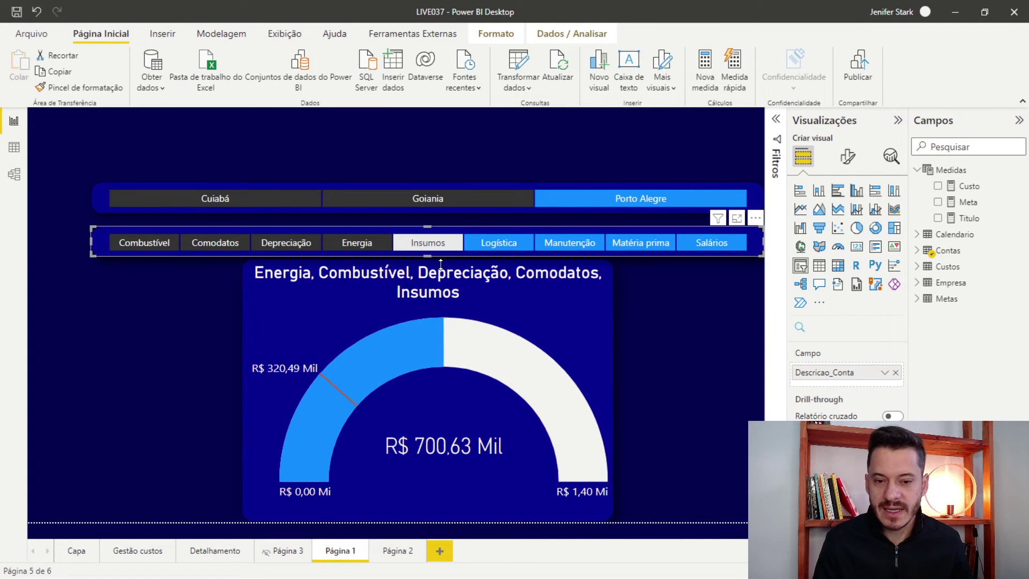
{"action": "left_click", "coordinate": [438, 245], "text": "ctrl"}
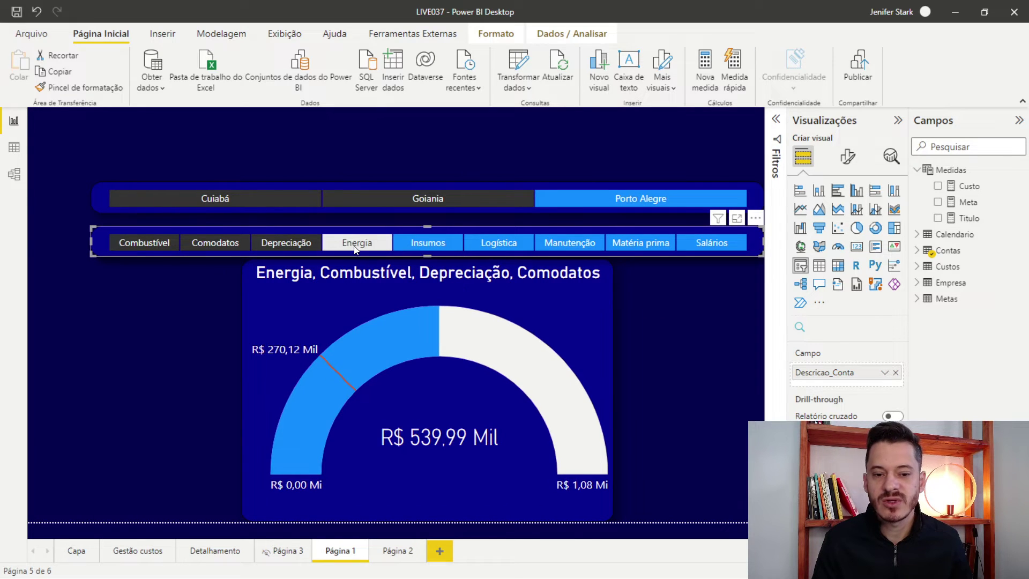
{"action": "left_click", "coordinate": [357, 243], "text": "ctrl"}
{"action": "left_click", "coordinate": [287, 243], "text": "ctrl"}
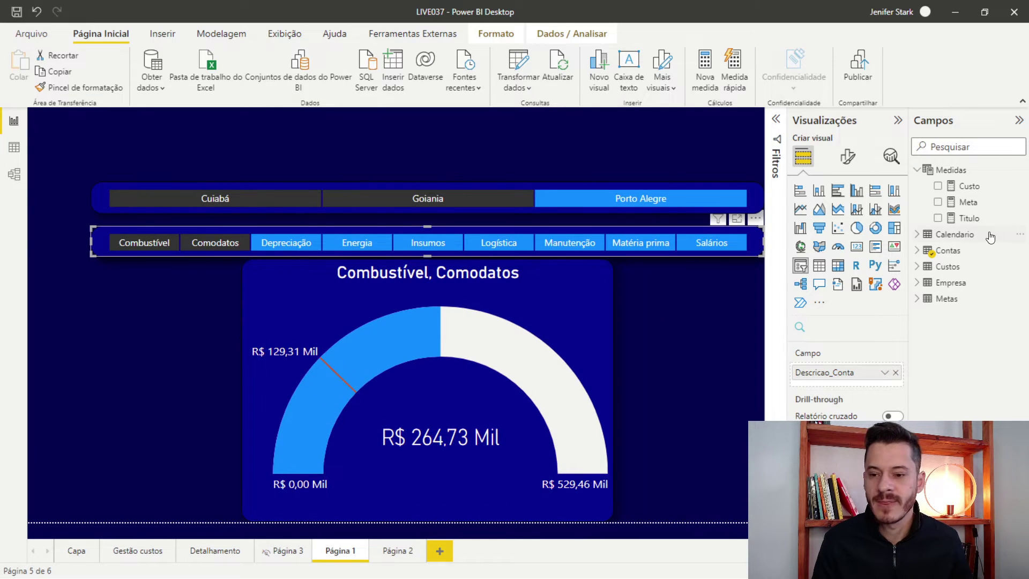
Step: Open the Titulo measure's formula and insert a space before _Contas in the return expression
{"action": "left_click", "coordinate": [967, 218]}
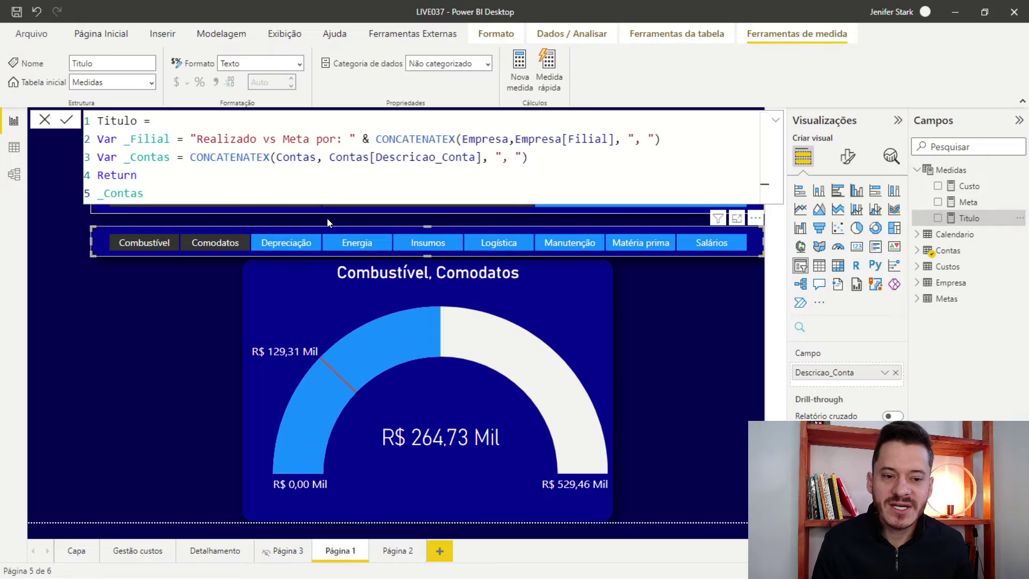
{"action": "left_click", "coordinate": [161, 198]}
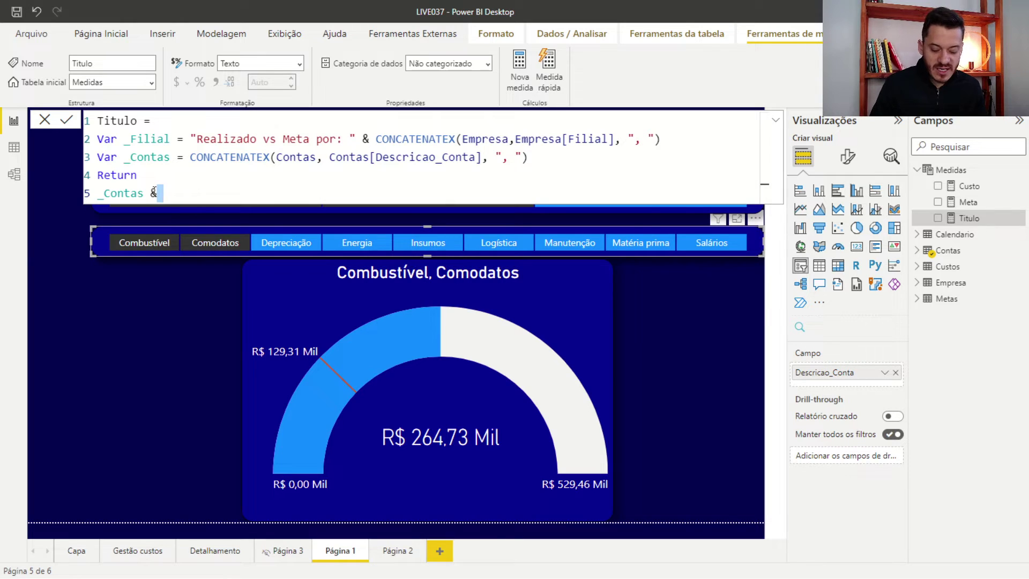
{"action": "key", "text": "BackSpace"}
{"action": "key", "text": "BackSpace"}
{"action": "key", "text": "Up"}
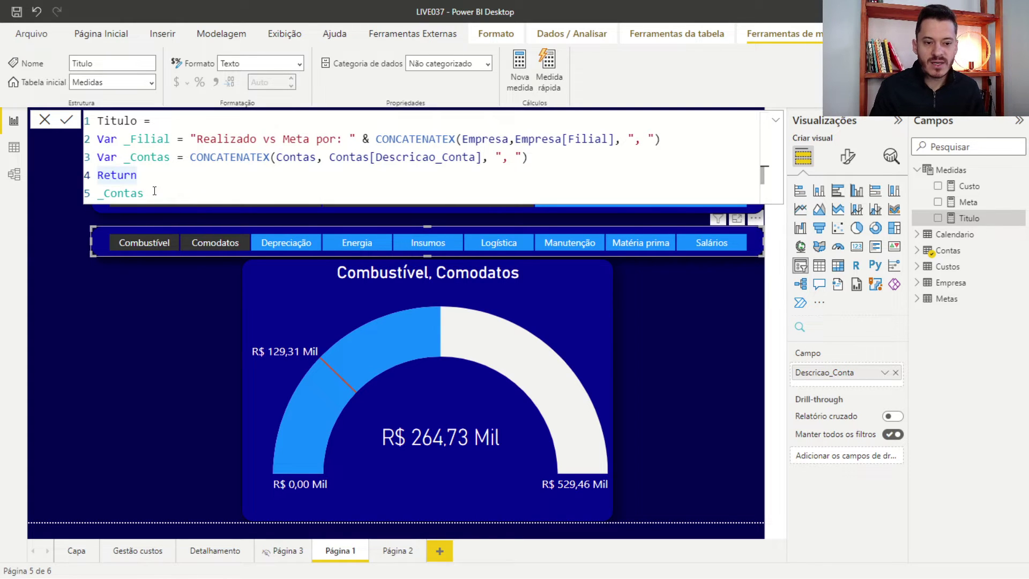
{"action": "key", "text": "Down"}
{"action": "key", "text": "Up"}
{"action": "key", "text": "Down"}
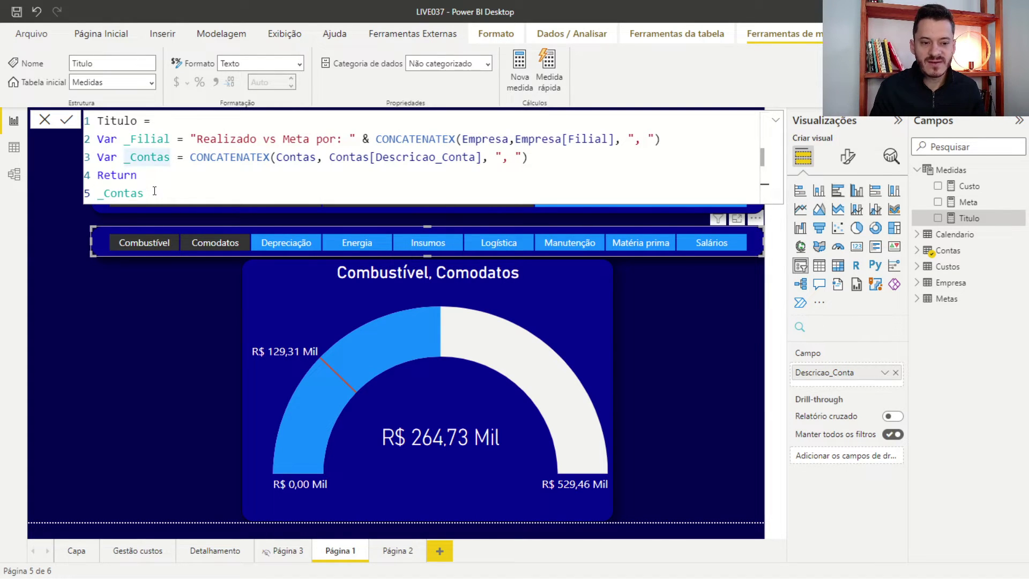
{"action": "key", "text": "Home"}
{"action": "key", "text": "Left"}
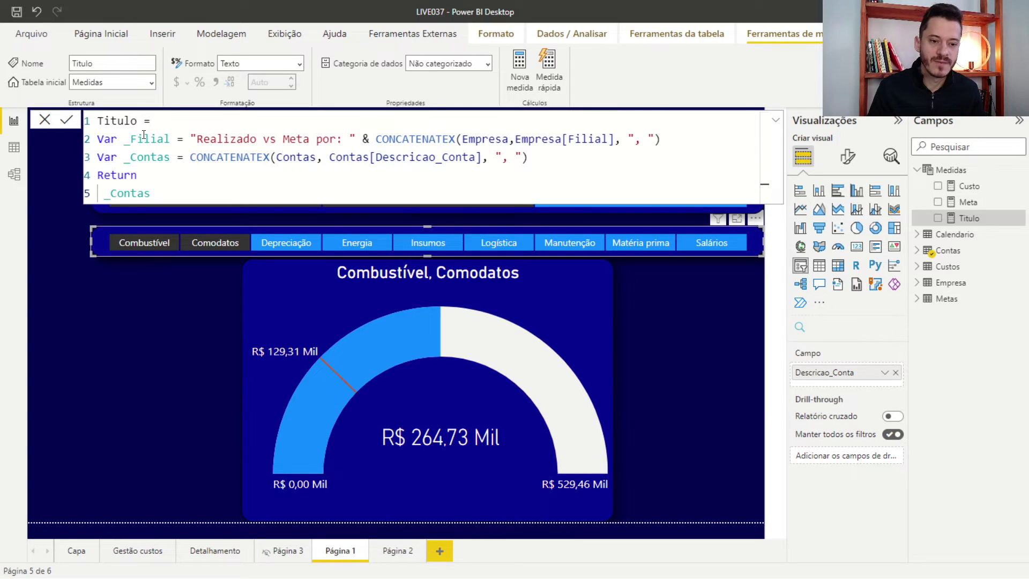
{"action": "left_click", "coordinate": [143, 138]}
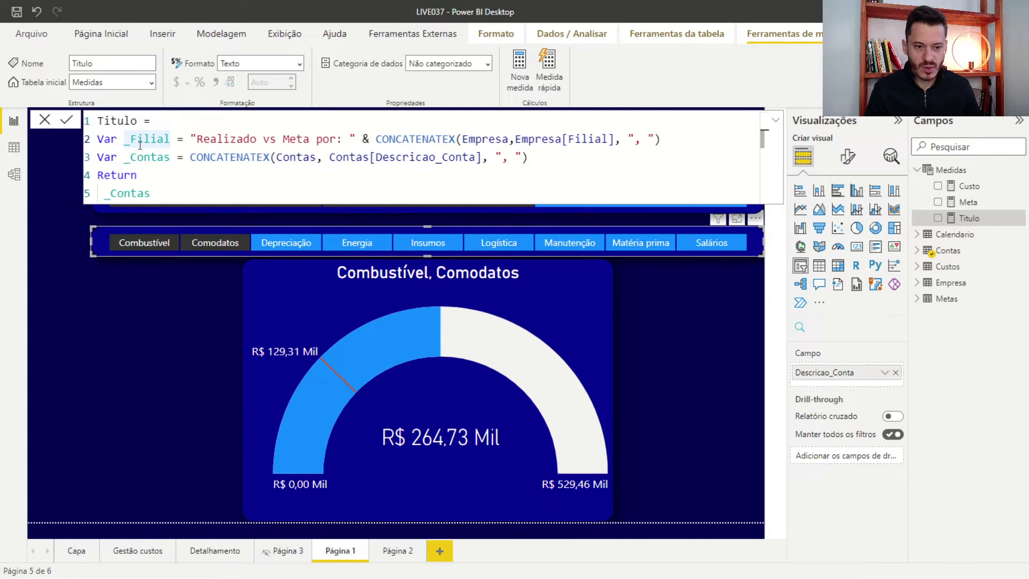
{"action": "left_click", "coordinate": [100, 197]}
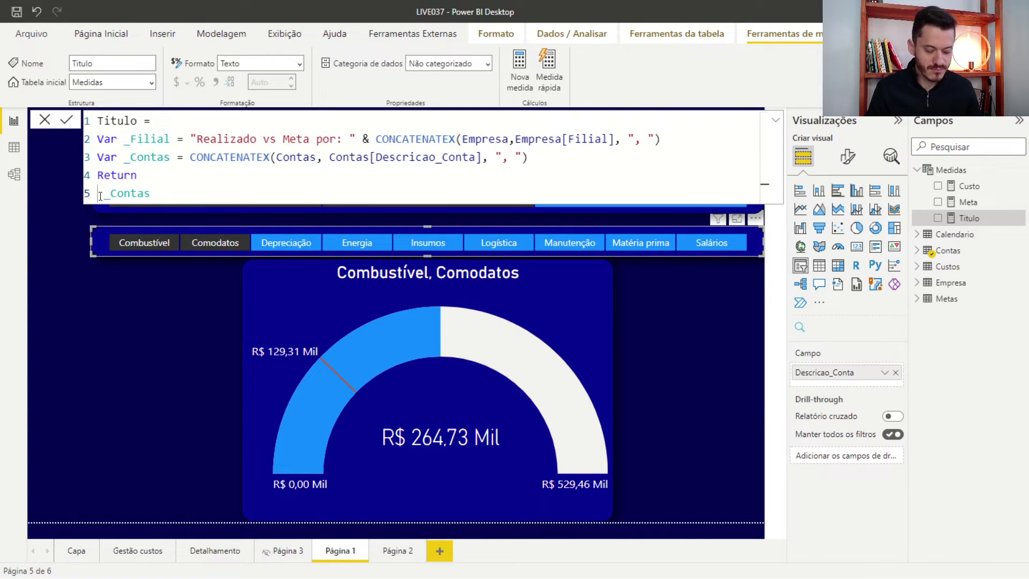
{"action": "type", "text": "Var _Filial = \"Realizado vs Meta por: \" & CONCATENATEX(Empresa,Empresa[Filial], \", \")"}
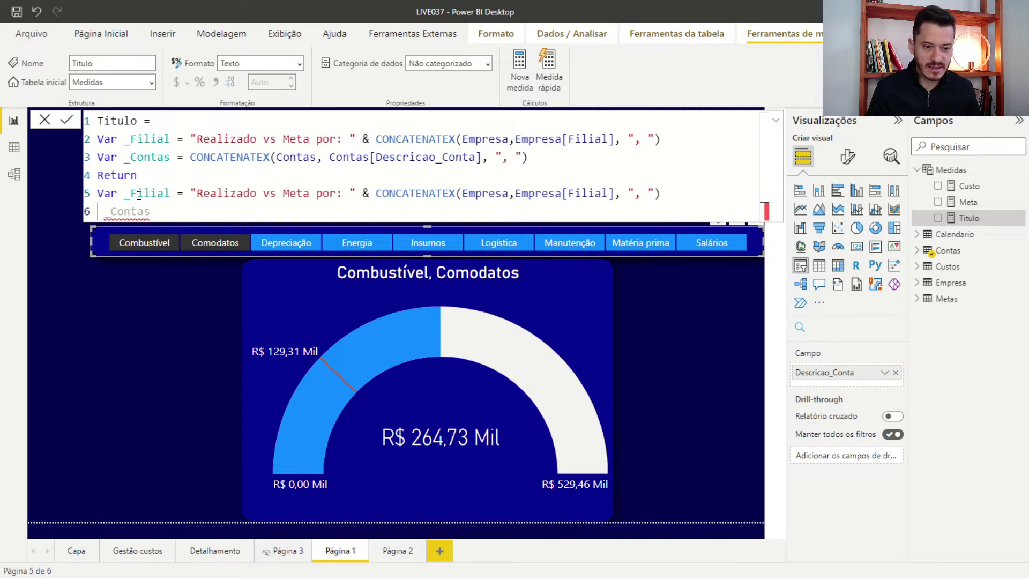
{"action": "key", "text": "ctrl+z"}
Step: Make the Titulo measure return _Filial & _Contas and commit the formula
{"action": "double_click", "coordinate": [138, 140]}
{"action": "key", "text": "ctrl+c"}
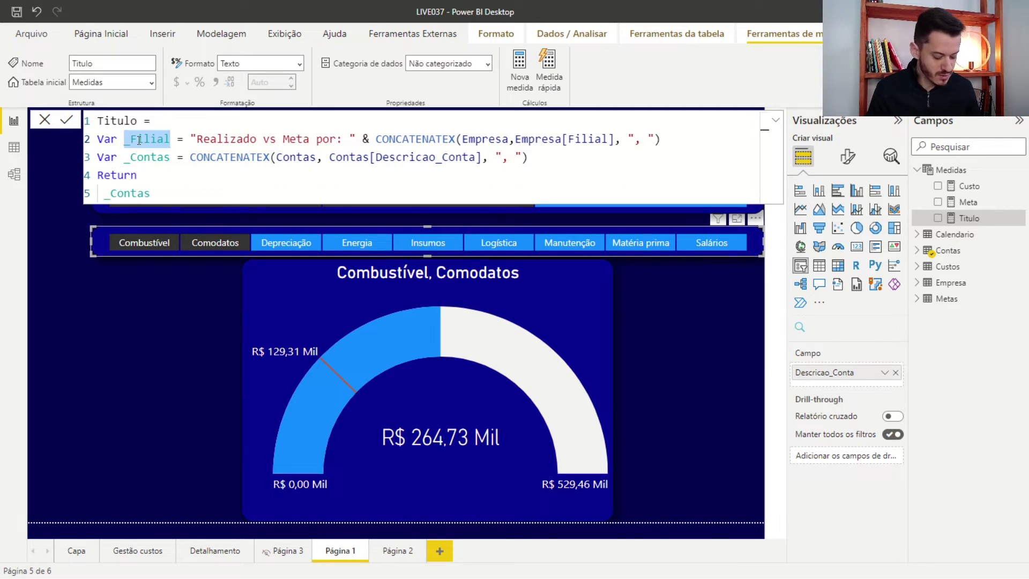
{"action": "left_click", "coordinate": [100, 193]}
{"action": "key", "text": "ctrl+v"}
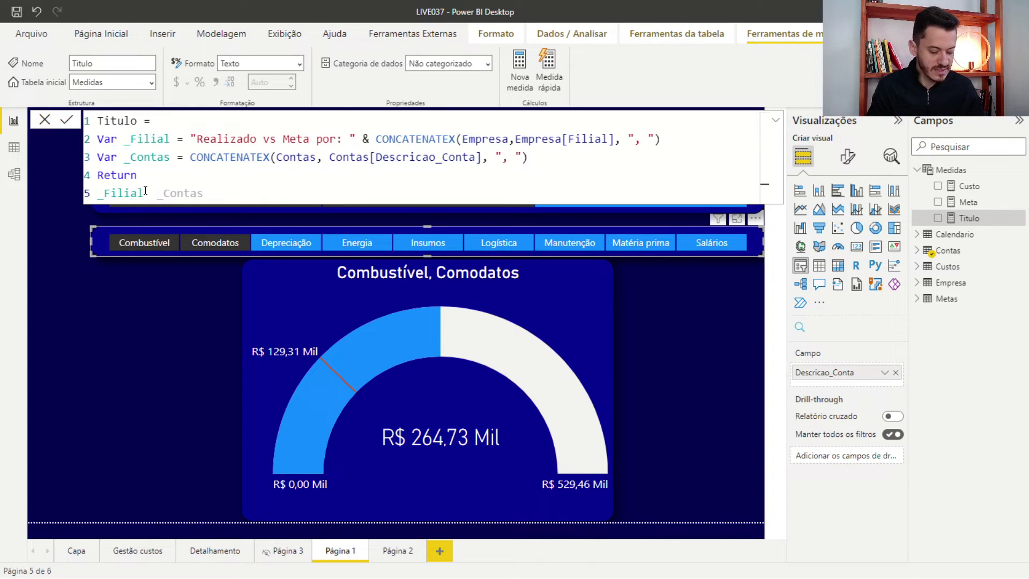
{"action": "type", "text": "&"}
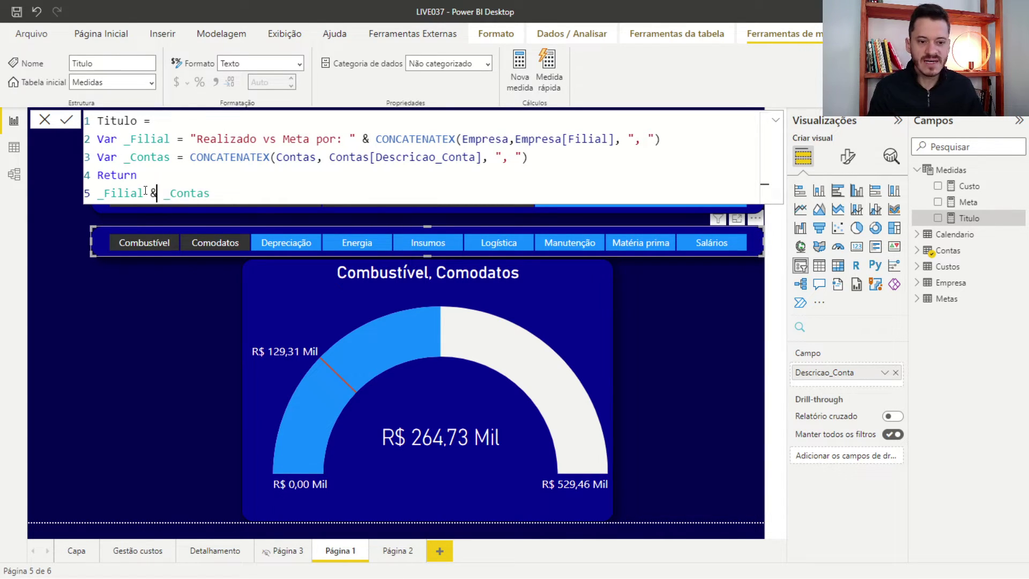
{"action": "double_click", "coordinate": [126, 194]}
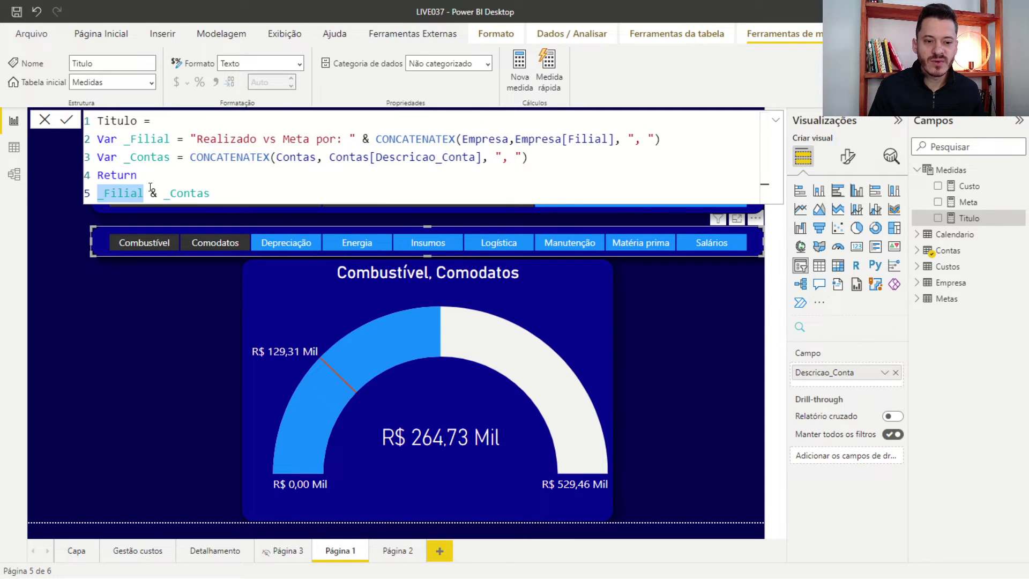
{"action": "double_click", "coordinate": [151, 190]}
{"action": "left_click", "coordinate": [156, 194]}
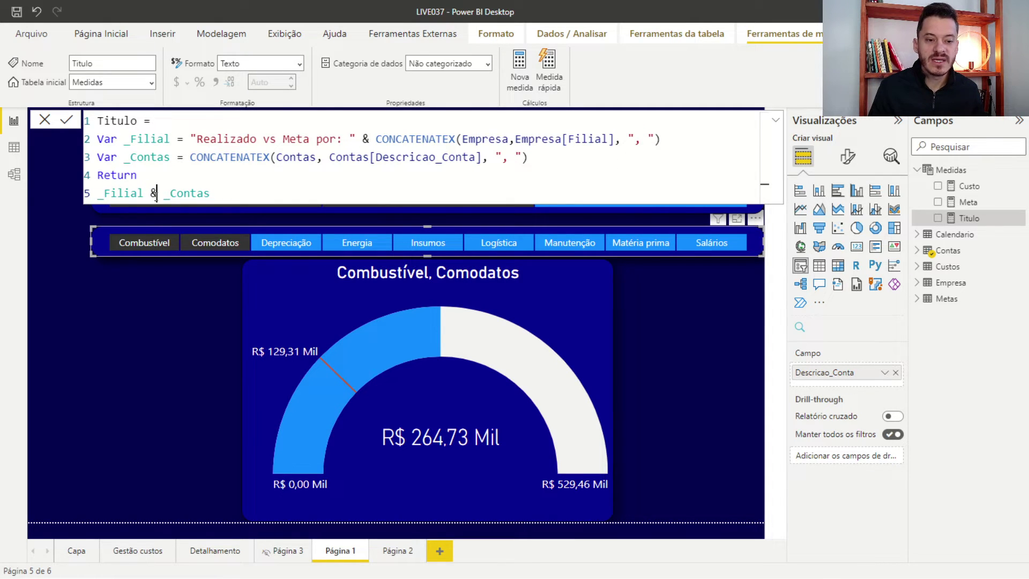
{"action": "double_click", "coordinate": [182, 194]}
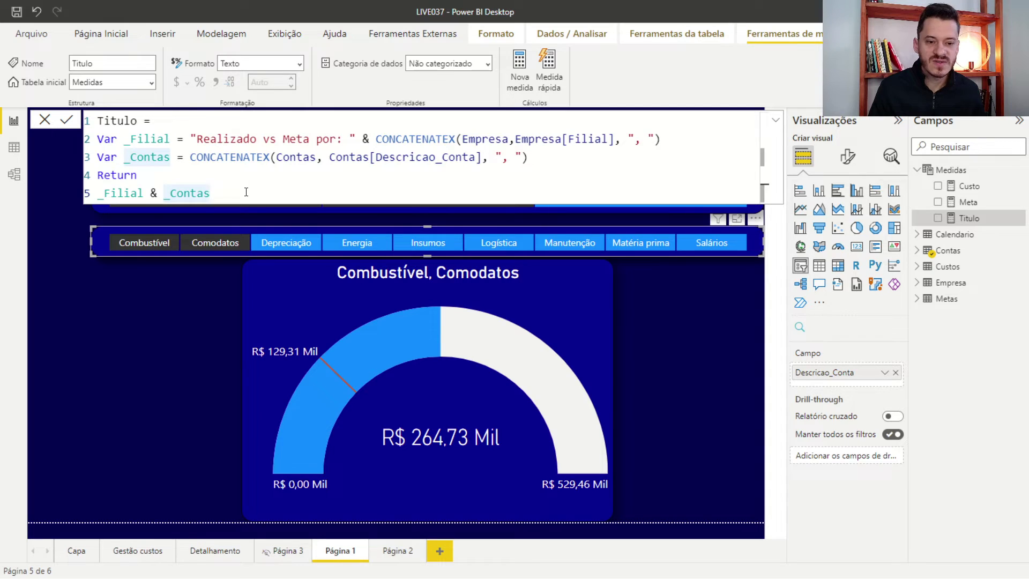
{"action": "key", "text": "Return"}
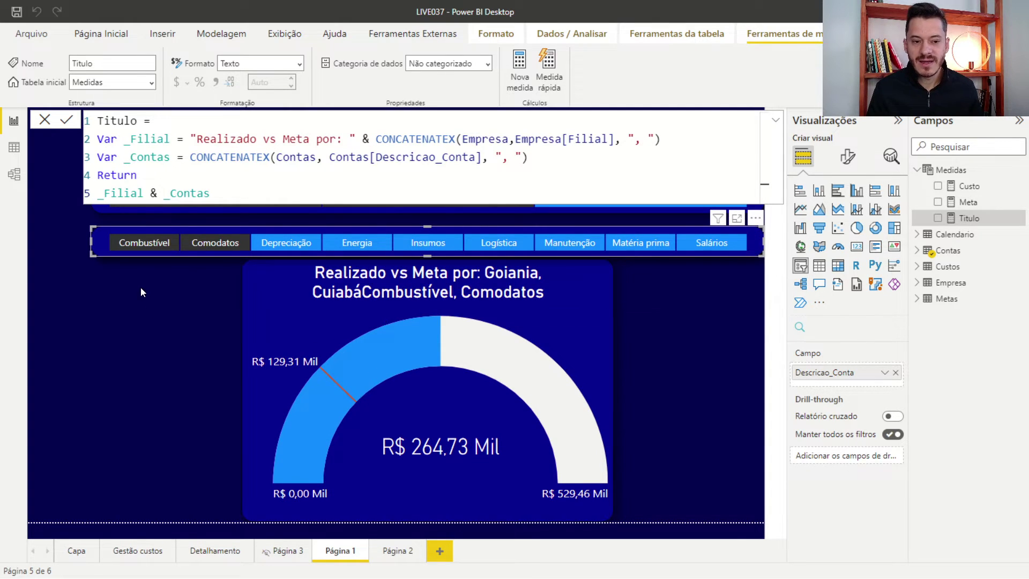
Step: Deselect Goiania in the branch slicer and examine how the branch and account texts join in the gauge title
{"action": "left_click", "coordinate": [142, 310]}
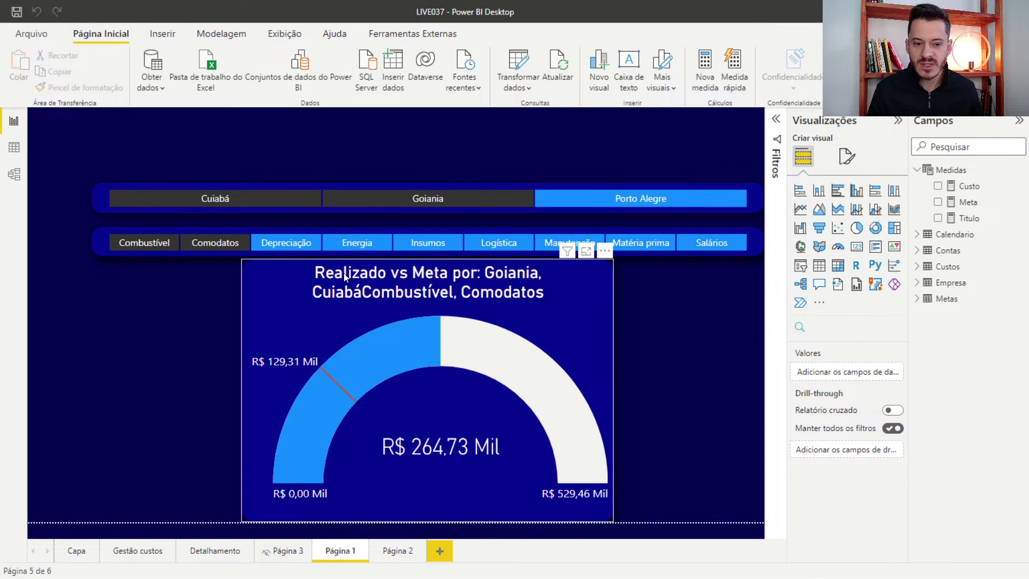
{"action": "left_click", "coordinate": [457, 206]}
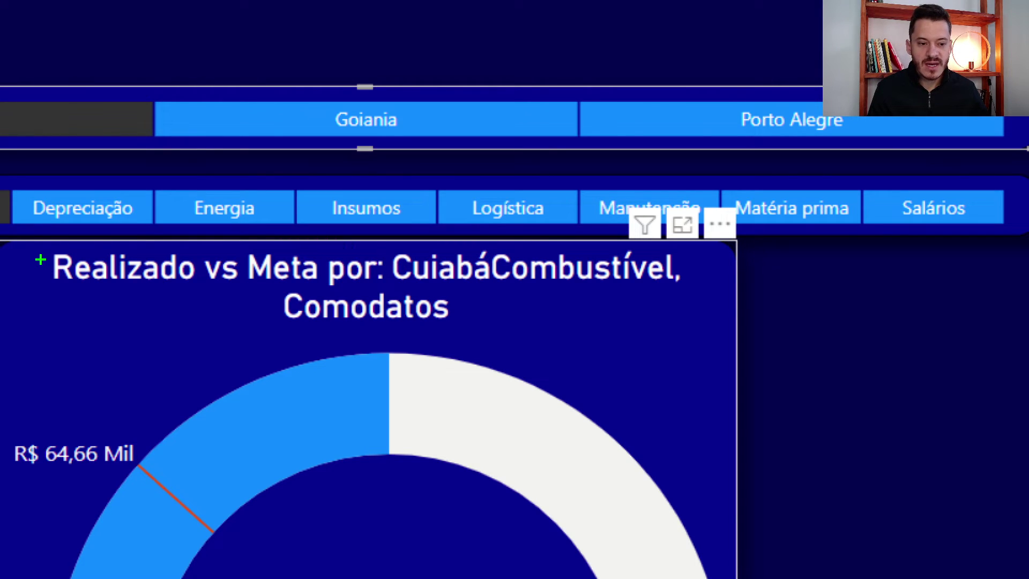
{"action": "mouse_move", "coordinate": [38, 245]}
{"action": "left_mouse_down"}
{"action": "mouse_move", "coordinate": [520, 285]}
{"action": "mouse_move", "coordinate": [523, 296]}
{"action": "mouse_move", "coordinate": [487, 282]}
{"action": "left_mouse_up"}
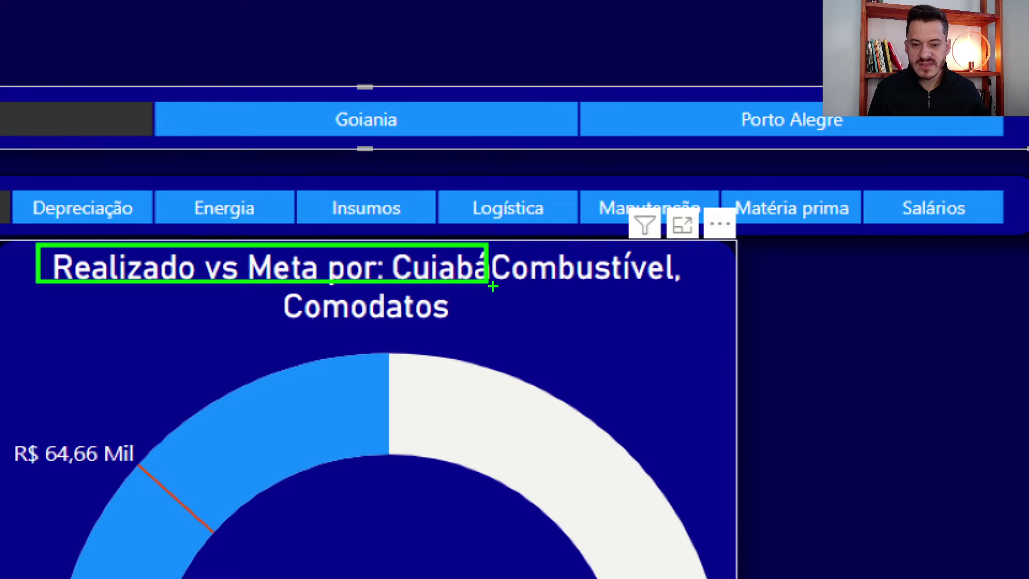
{"action": "mouse_move", "coordinate": [495, 246]}
{"action": "left_mouse_down"}
{"action": "mouse_move", "coordinate": [537, 290]}
{"action": "mouse_move", "coordinate": [665, 294]}
{"action": "mouse_move", "coordinate": [686, 285]}
{"action": "left_mouse_up"}
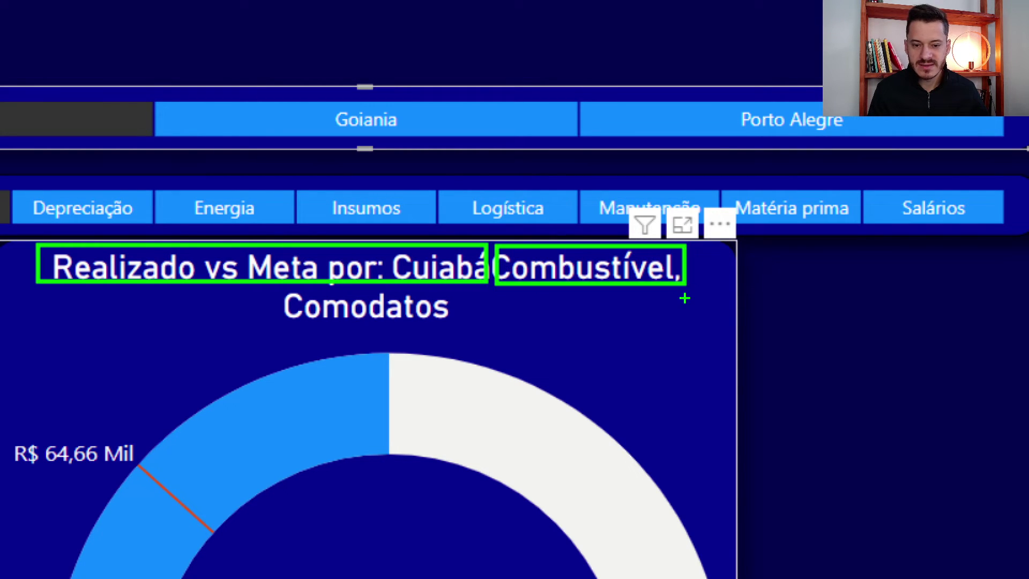
{"action": "key", "text": "Escape"}
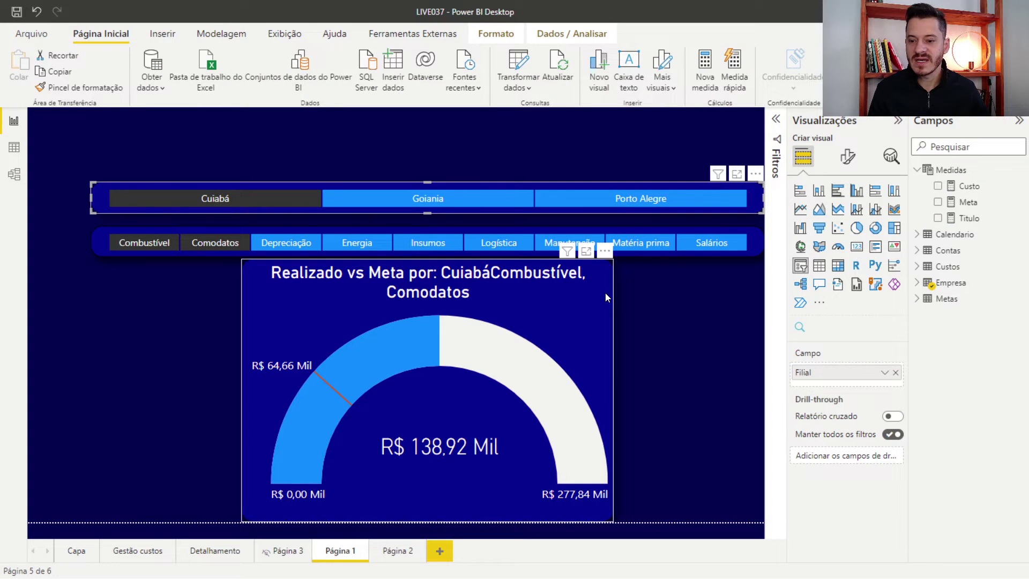
Step: In the Titulo measure, prefix the CONCATENATEX of _Contas with the text " Contas" joined by &
{"action": "left_click", "coordinate": [969, 218]}
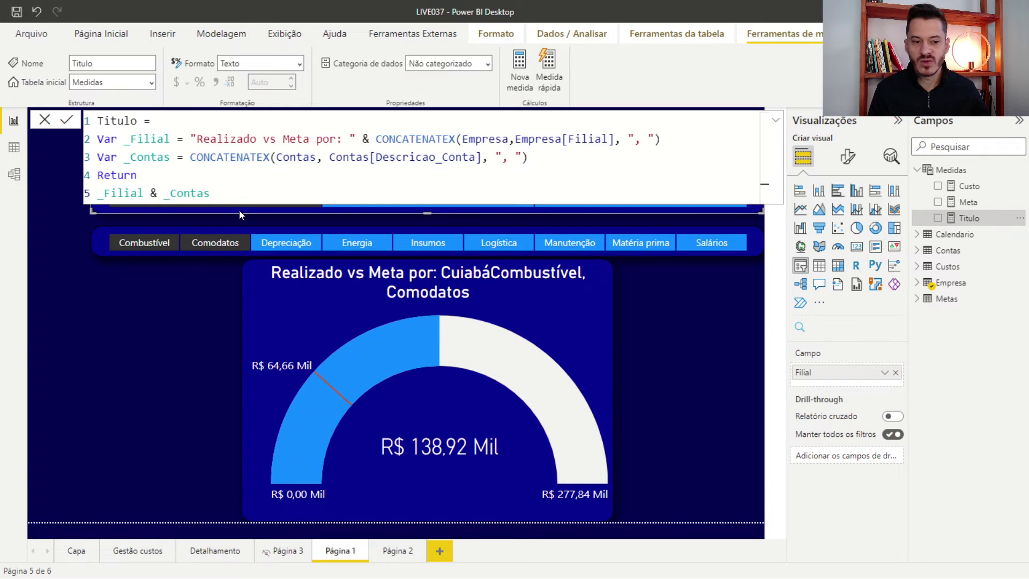
{"action": "left_click", "coordinate": [189, 158]}
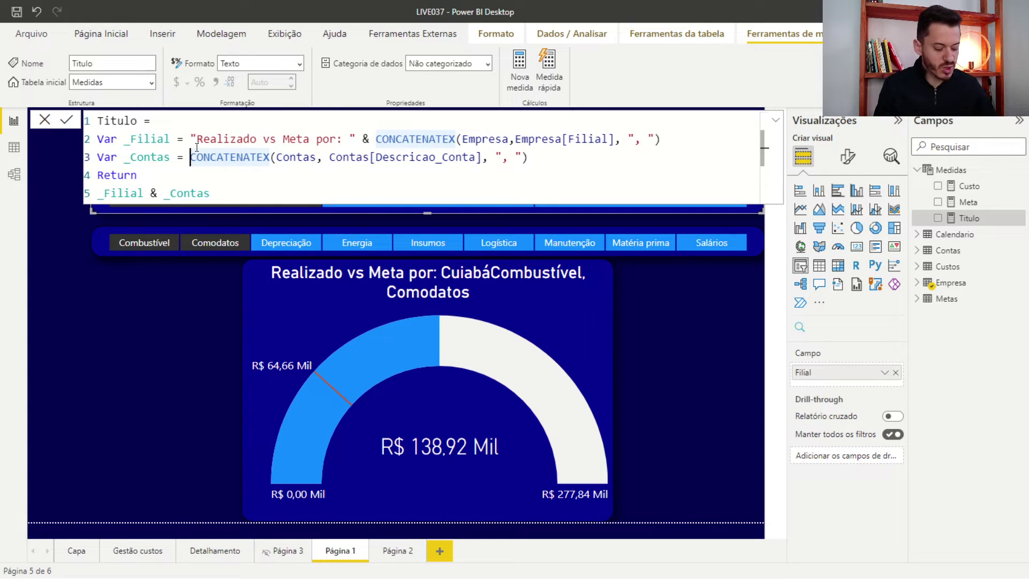
{"action": "type", "text": "\""}
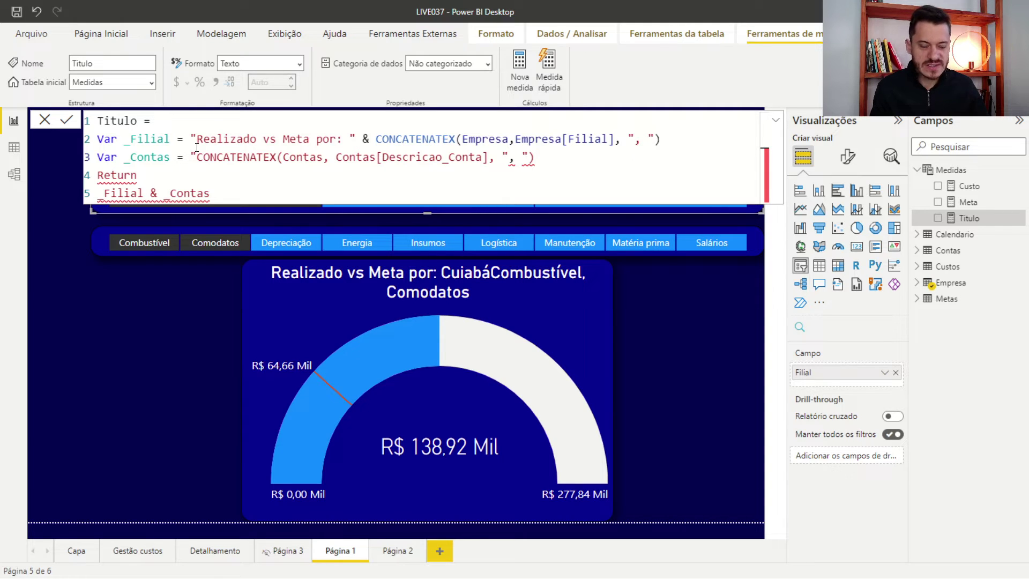
{"action": "type", "text": " Contas"}
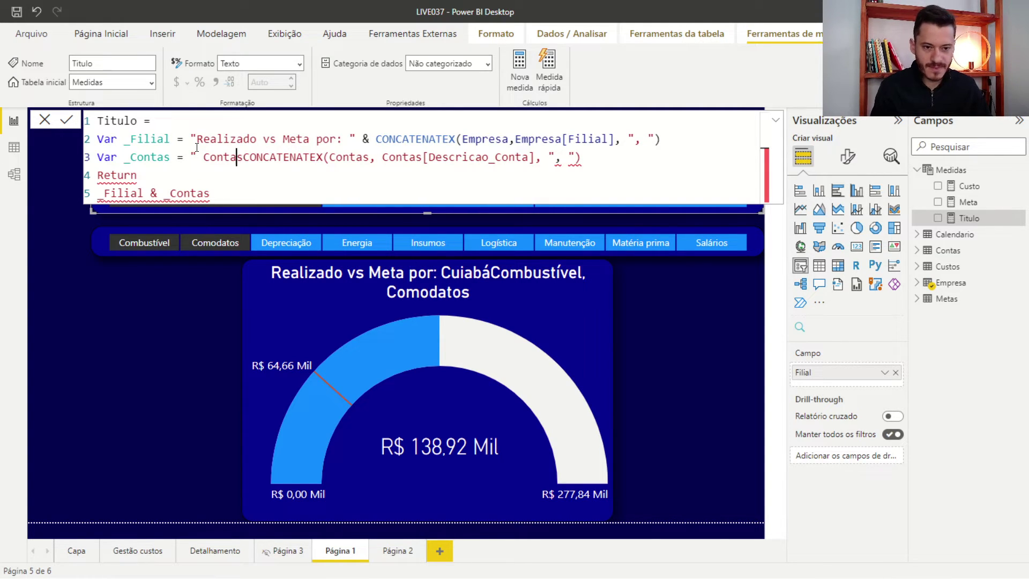
{"action": "key", "text": "Left"}
{"action": "key", "text": "Left"}
{"action": "key", "text": "Left"}
{"action": "key", "text": "Left"}
{"action": "key", "text": "Left"}
{"action": "key", "text": "Right"}
{"action": "key", "text": "Right"}
{"action": "key", "text": "Right"}
{"action": "key", "text": "Right"}
{"action": "key", "text": "Right"}
{"action": "key", "text": "Right"}
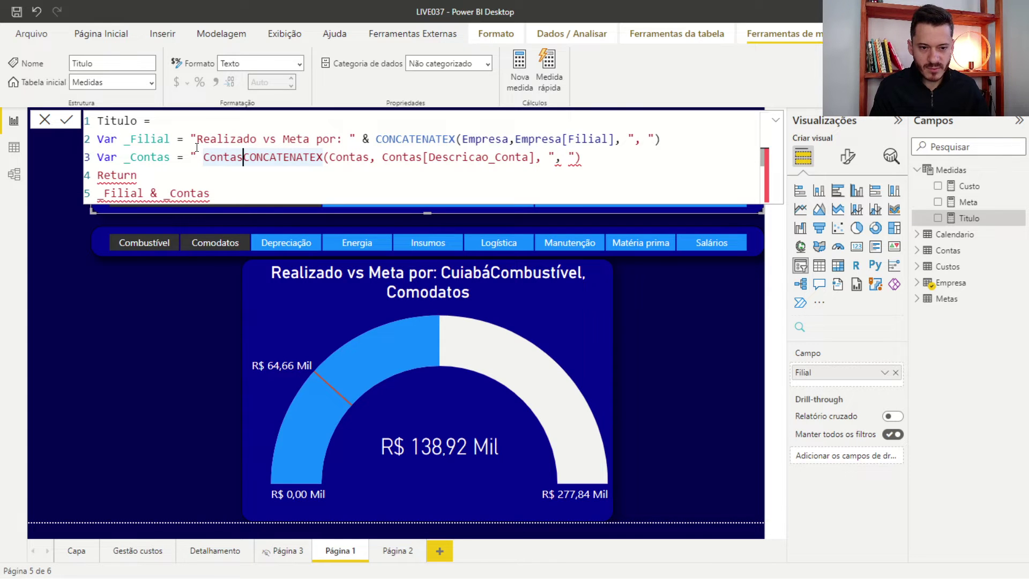
{"action": "type", "text": "\""}
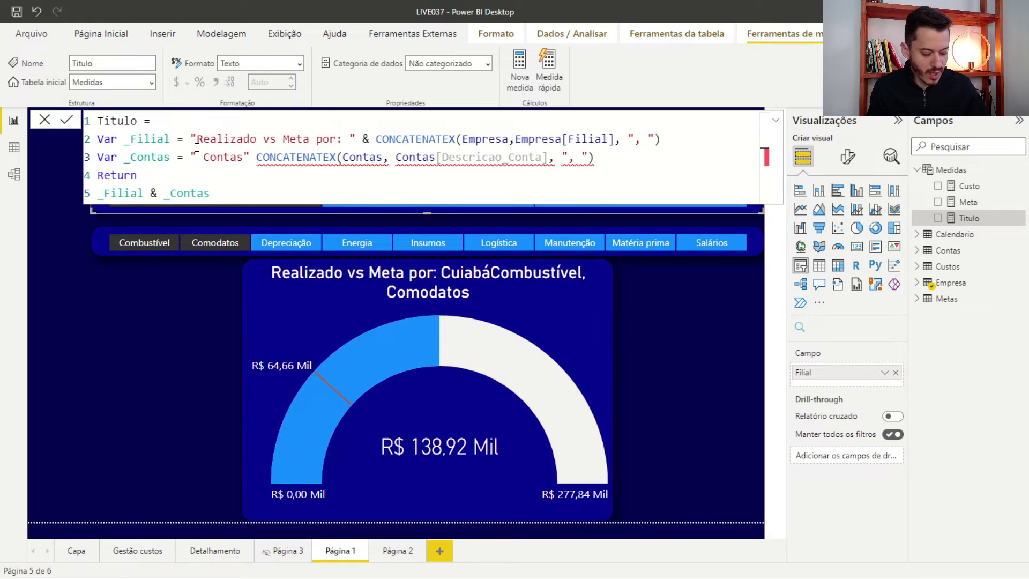
{"action": "type", "text": " &"}
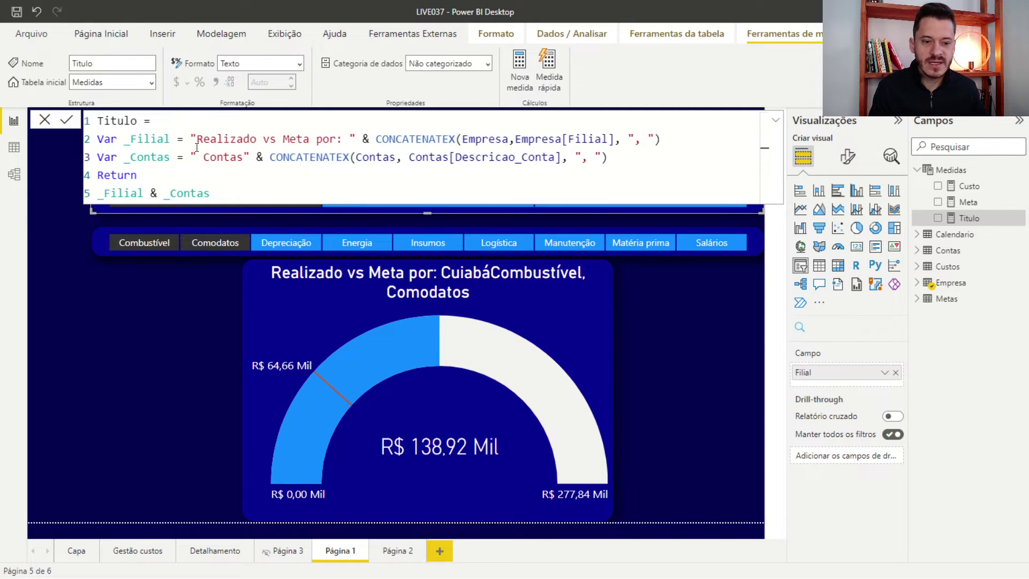
Step: Finish the _Contas variable of the Titulo measure with the prefix text " Contas ", spaced on both sides, and commit the formula
{"action": "left_click_drag", "start_coordinate": [191, 155], "coordinate": [605, 163]}
{"action": "left_click", "coordinate": [257, 167]}
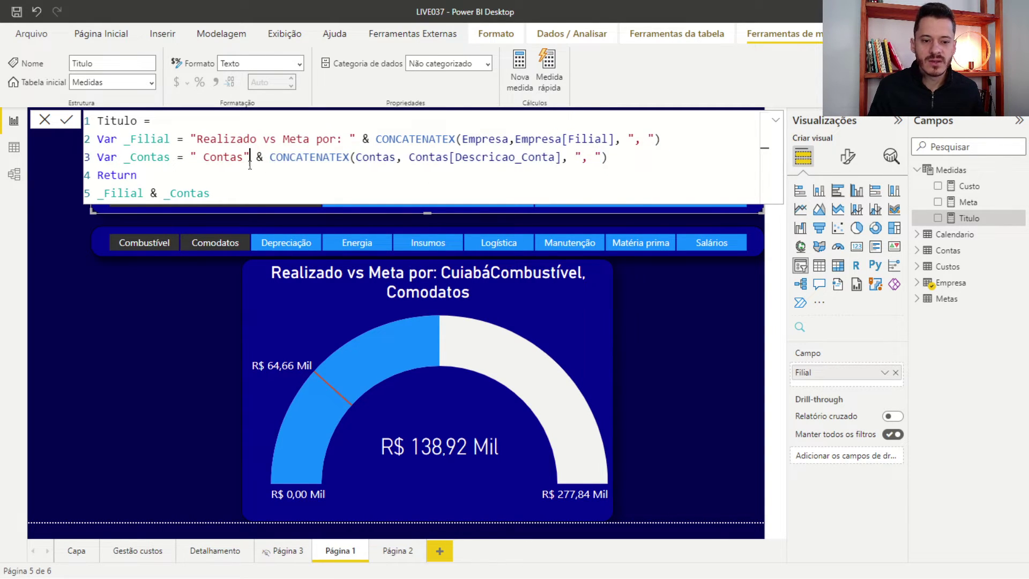
{"action": "key", "text": "Return"}
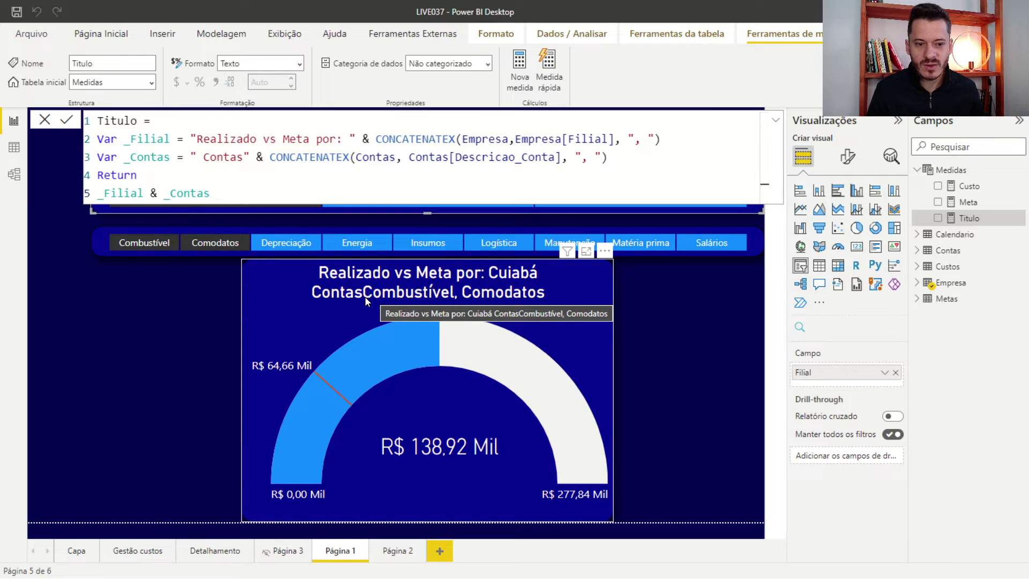
{"action": "left_click", "coordinate": [242, 157]}
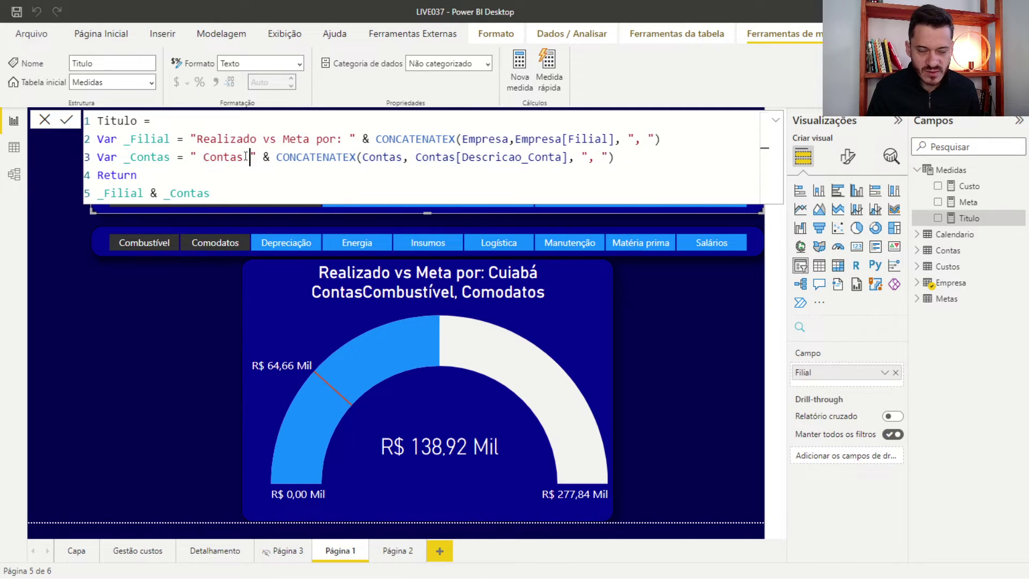
{"action": "key", "text": "Return"}
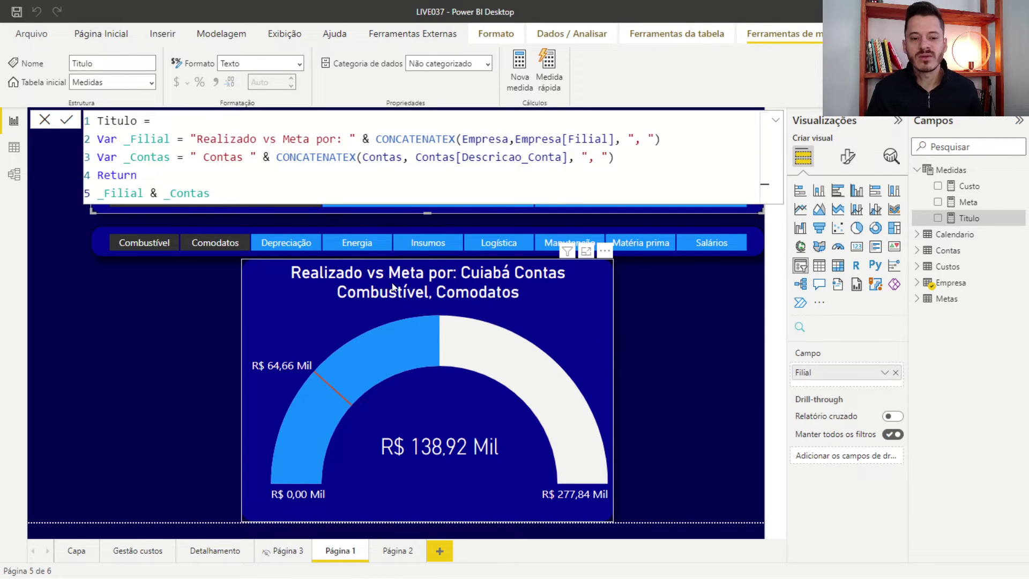
{"action": "left_click", "coordinate": [164, 343]}
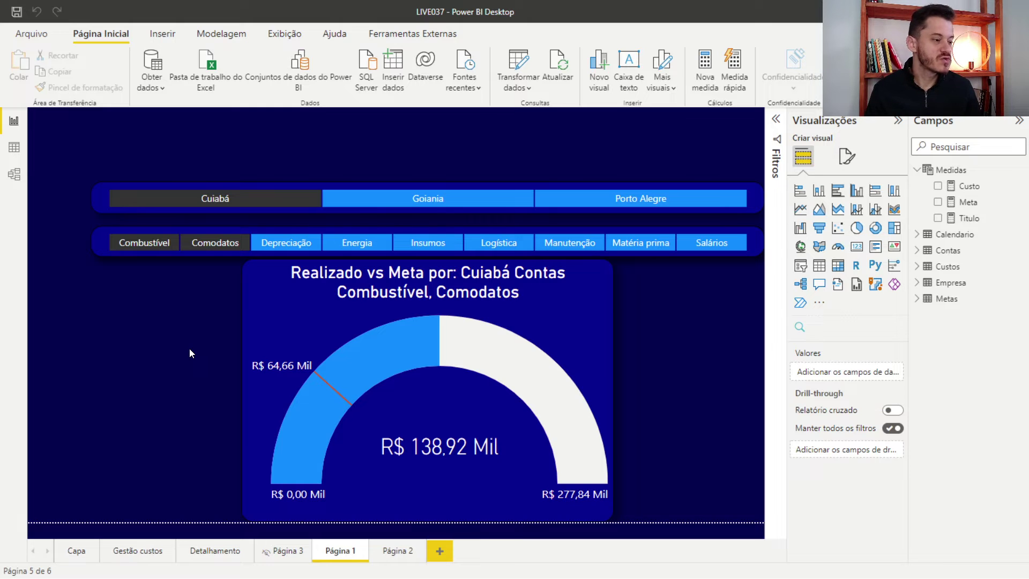
Step: Switch to the WordPad notes and add an indented bullet "Mais complexa" below the easier-situation explanation
{"action": "key", "text": "alt+Tab"}
{"action": "scroll", "coordinate": [208, 257], "scroll_direction": "up", "scroll_amount": 3}
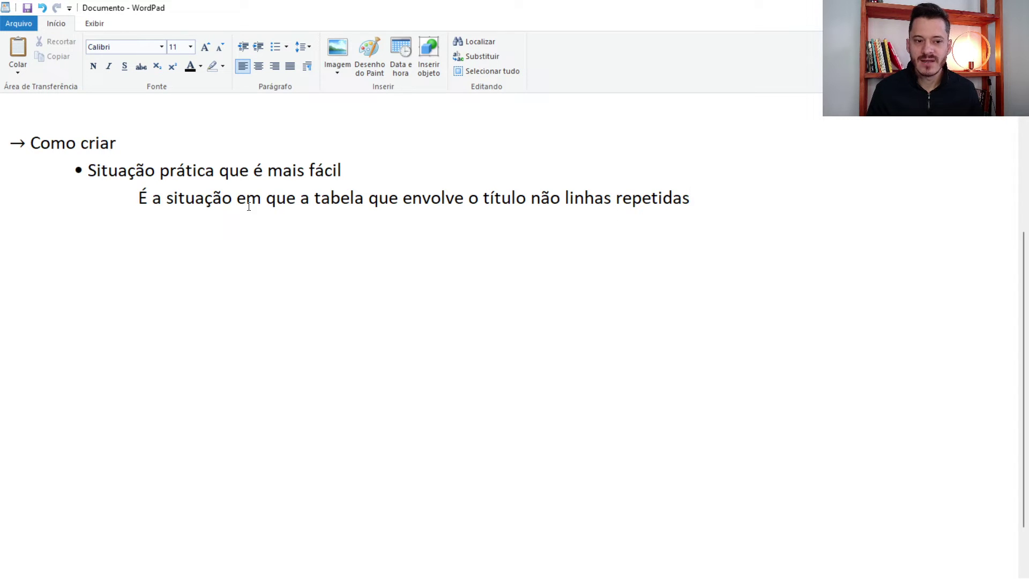
{"action": "left_click", "coordinate": [146, 172]}
{"action": "left_click", "coordinate": [207, 171]}
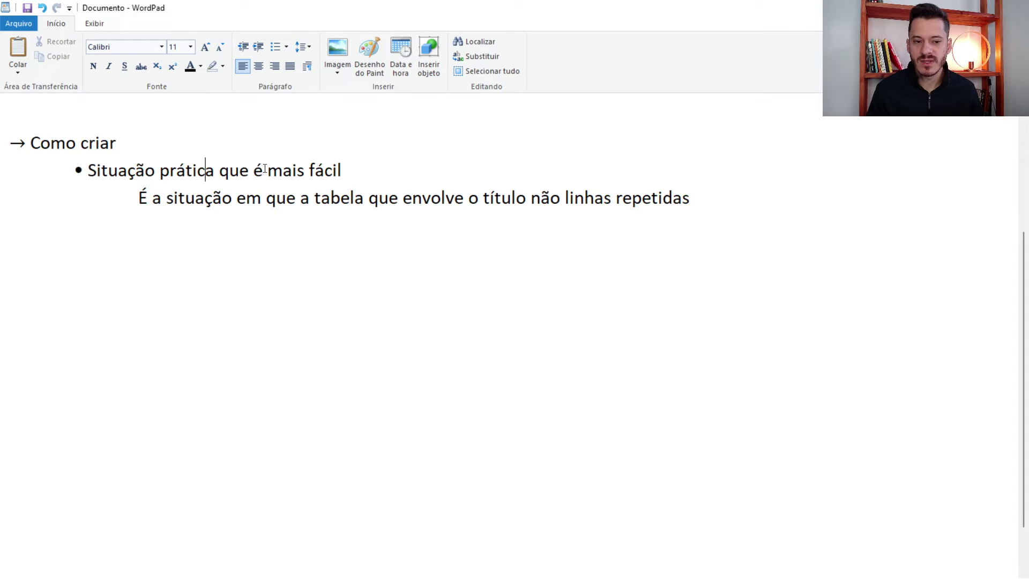
{"action": "left_click", "coordinate": [263, 170]}
{"action": "left_click", "coordinate": [339, 170]}
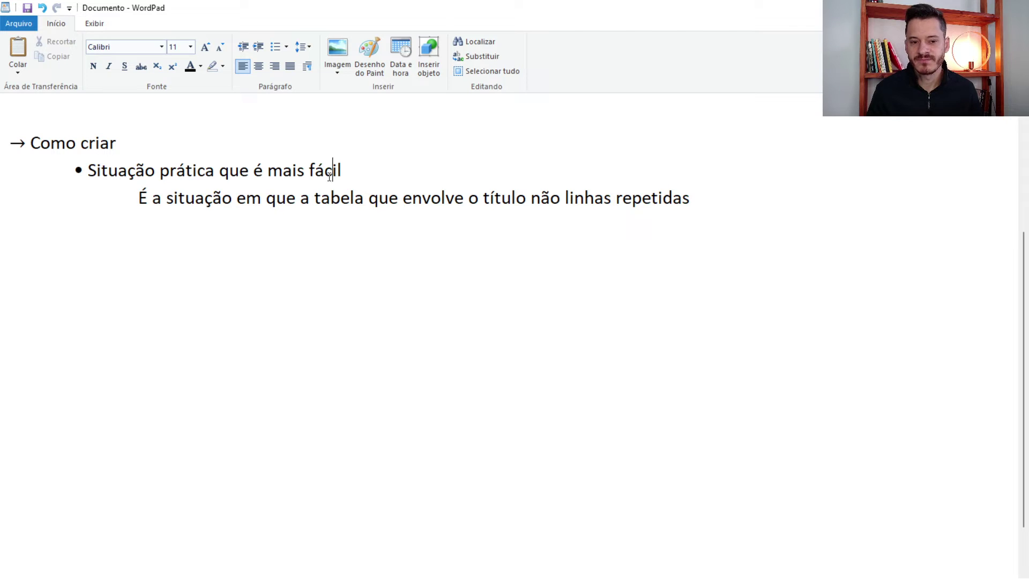
{"action": "left_click_drag", "start_coordinate": [321, 198], "coordinate": [331, 198]}
{"action": "left_click", "coordinate": [692, 194]}
{"action": "key", "text": "Return"}
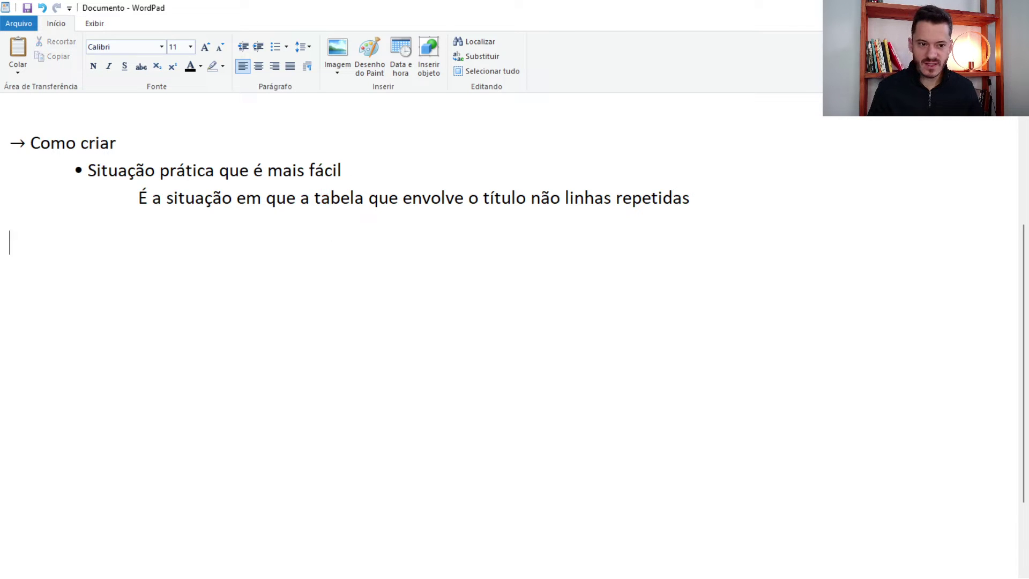
{"action": "key", "text": "Tab"}
{"action": "key", "text": "ctrl+shift+l"}
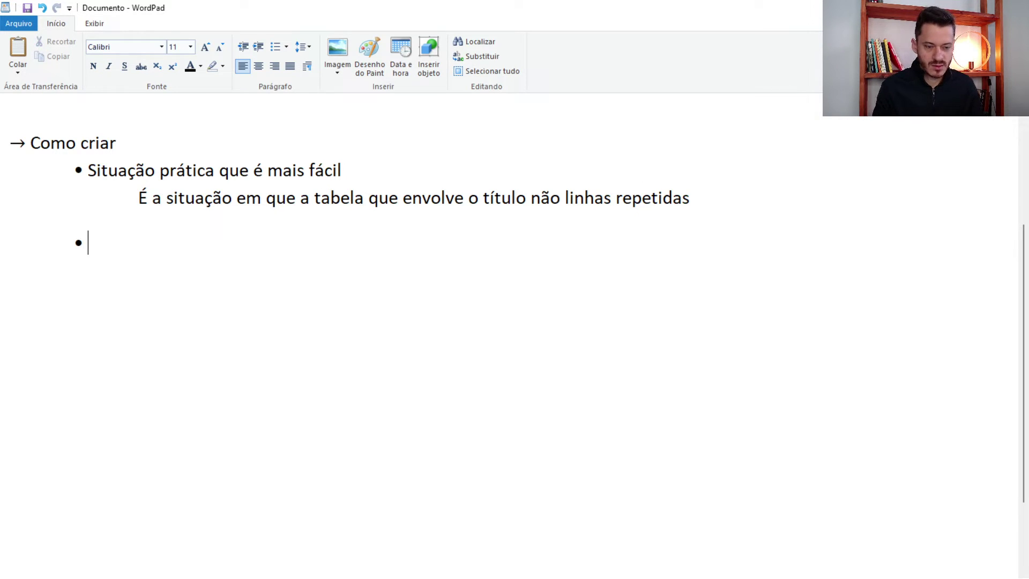
{"action": "type", "text": "Mais complexa"}
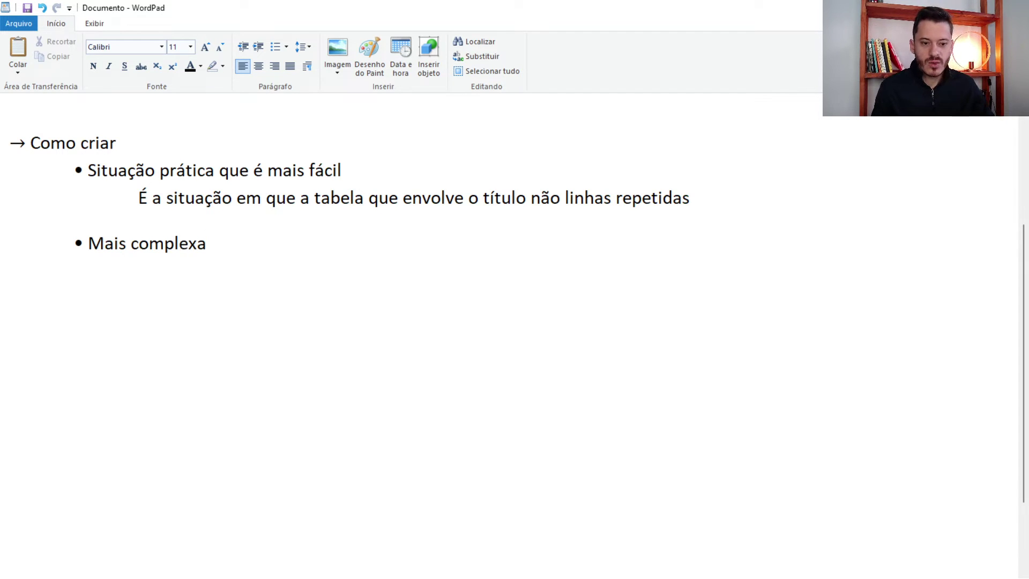
Step: Write the indented explanation "Quando a sua tabela possui linhas repetidas" under the Mais complexa bullet
{"action": "key", "text": "Return"}
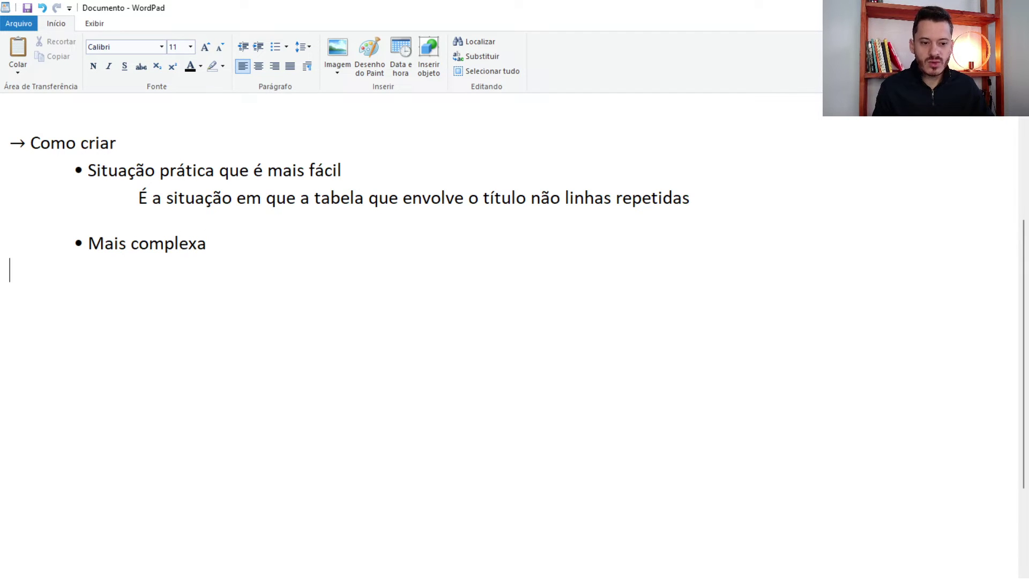
{"action": "key", "text": "Tab"}
{"action": "key", "text": "Tab"}
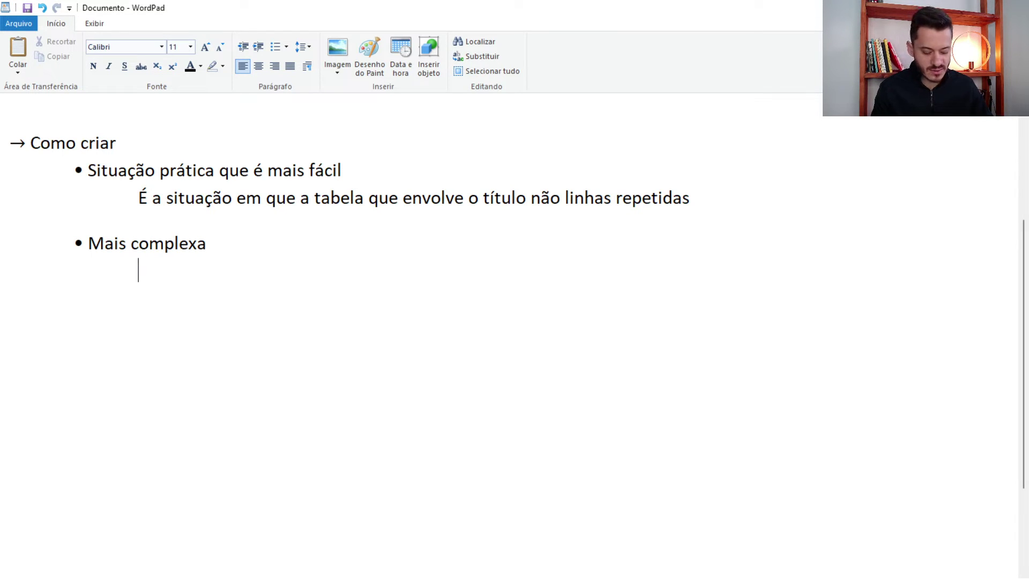
{"action": "type", "text": "Quando"}
{"action": "type", "text": "sua "}
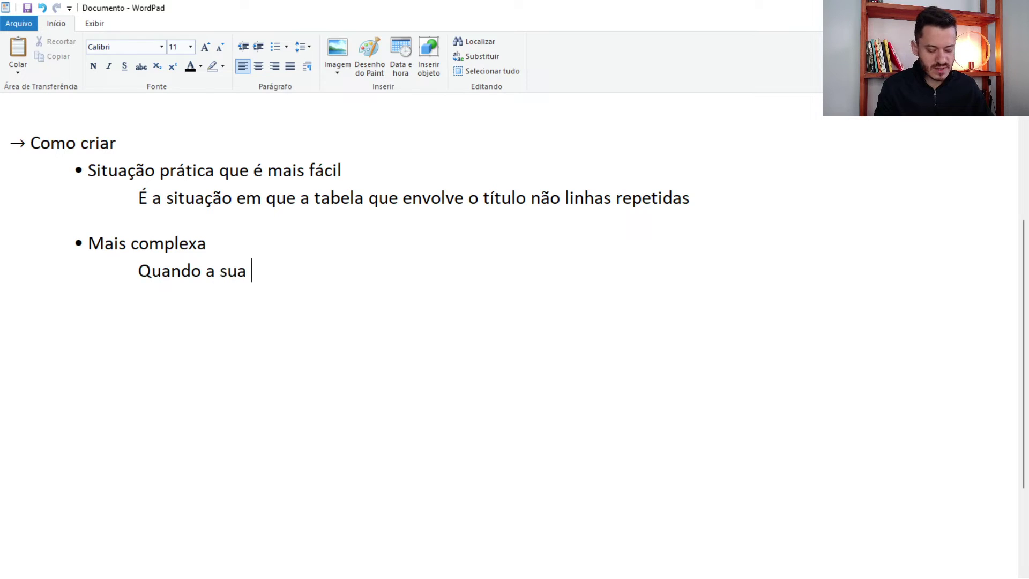
{"action": "type", "text": "tabela "}
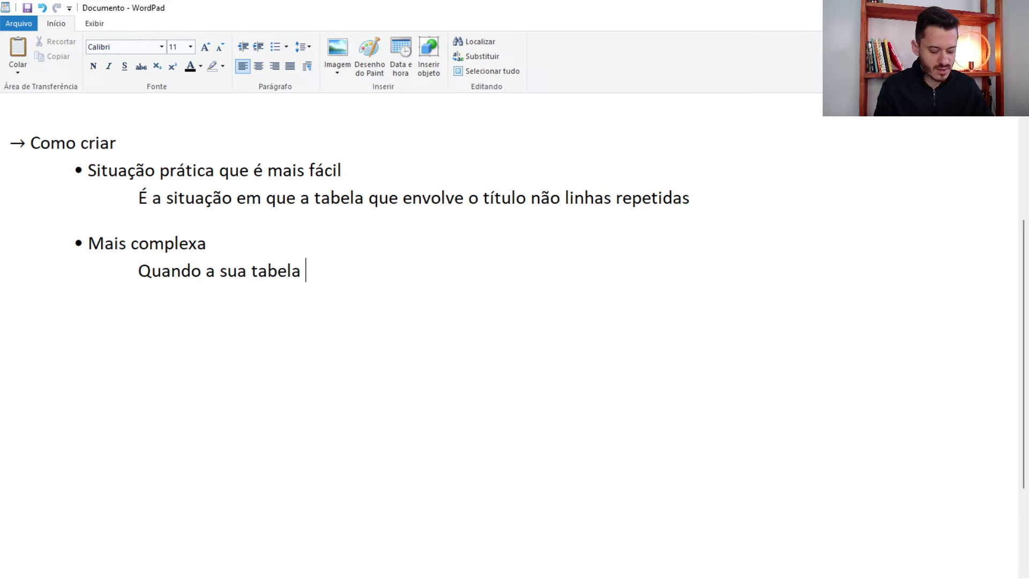
{"action": "type", "text": "possui liunh"}
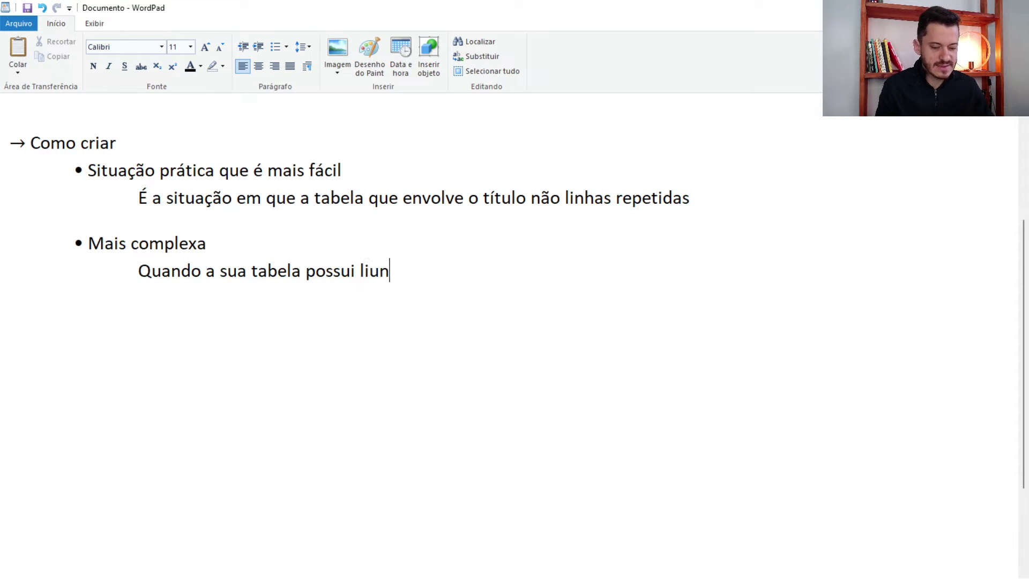
{"action": "key", "text": "BackSpace"}
{"action": "key", "text": "BackSpace"}
{"action": "key", "text": "BackSpace"}
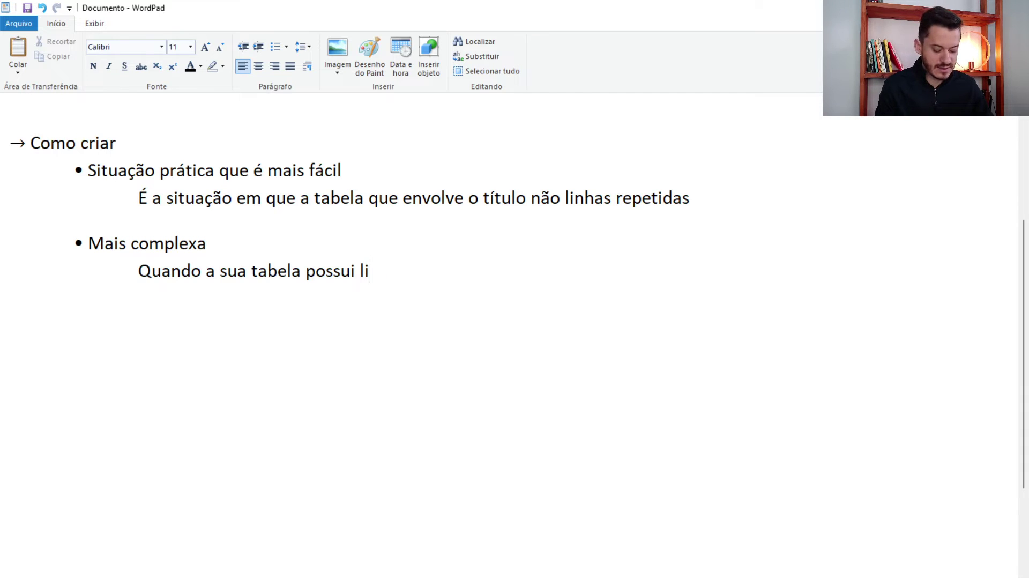
{"action": "type", "text": "nhas rep"}
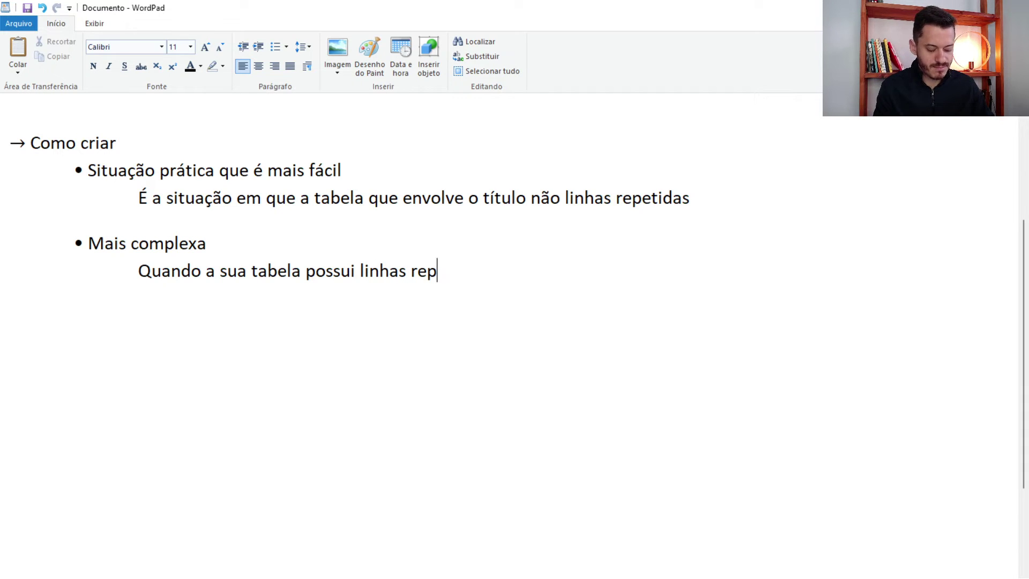
{"action": "type", "text": "etidas"}
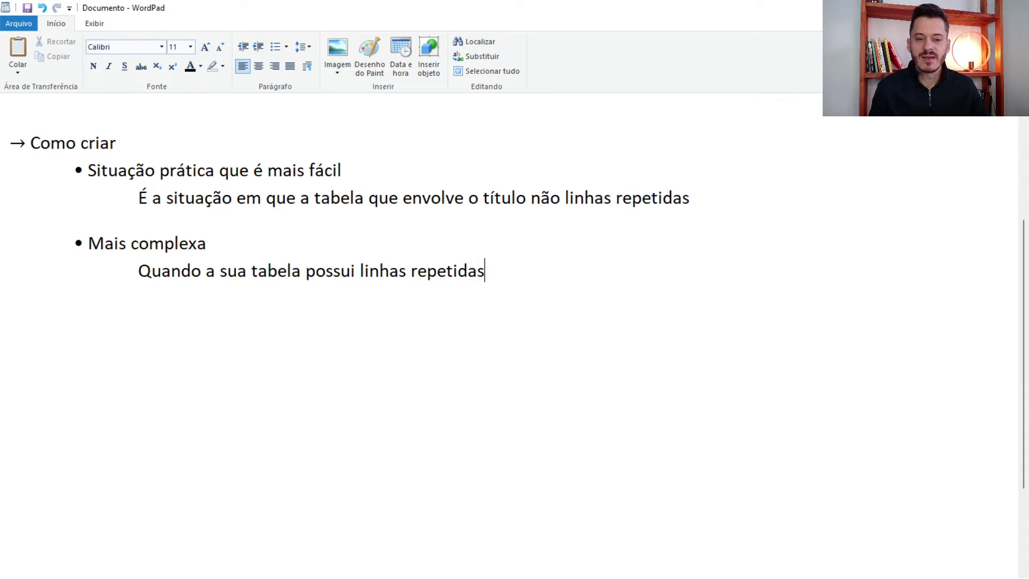
Step: Switch to Power BI Desktop and view the data of the Calendario table
{"action": "key", "text": "alt+Tab"}
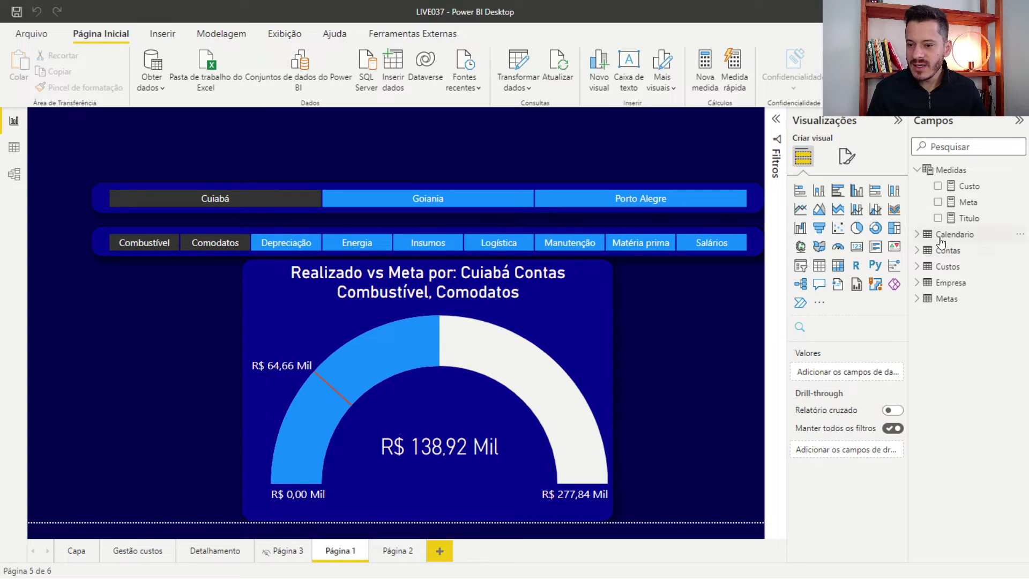
{"action": "left_click", "coordinate": [15, 147]}
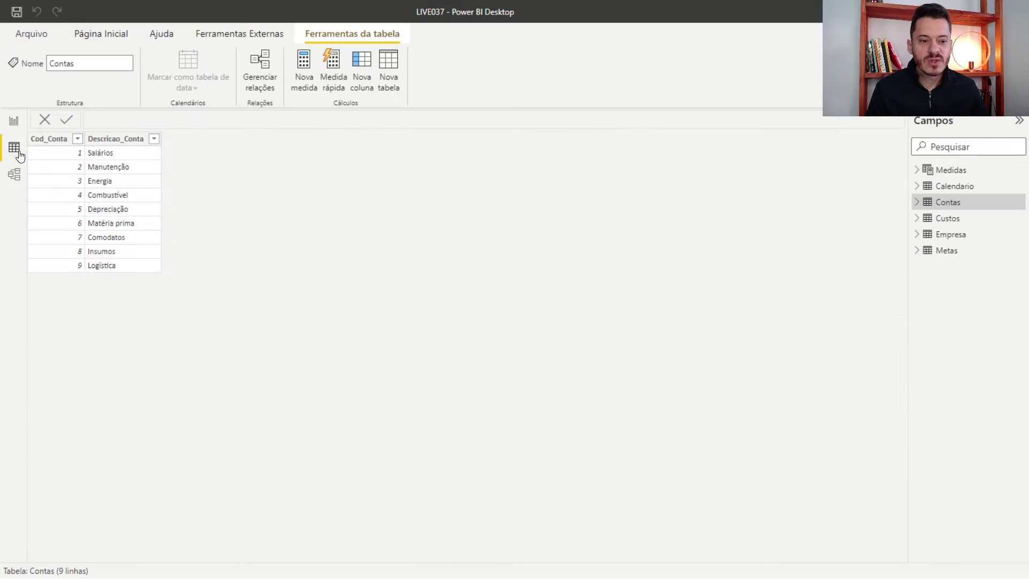
{"action": "left_click", "coordinate": [954, 186]}
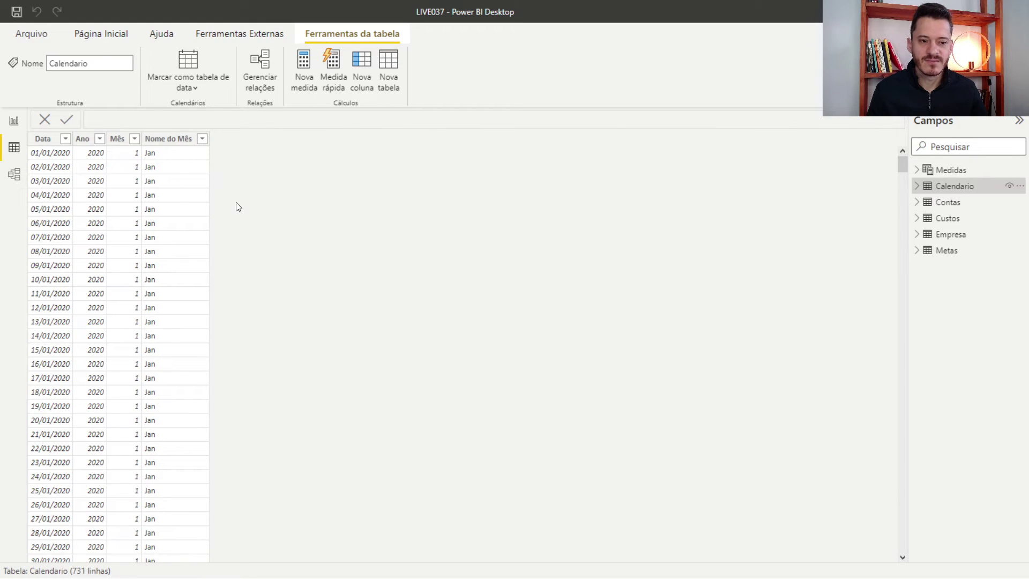
Step: Return to the report and move the branch and account slicers up, spacing them evenly above the month slicer
{"action": "left_click", "coordinate": [14, 121]}
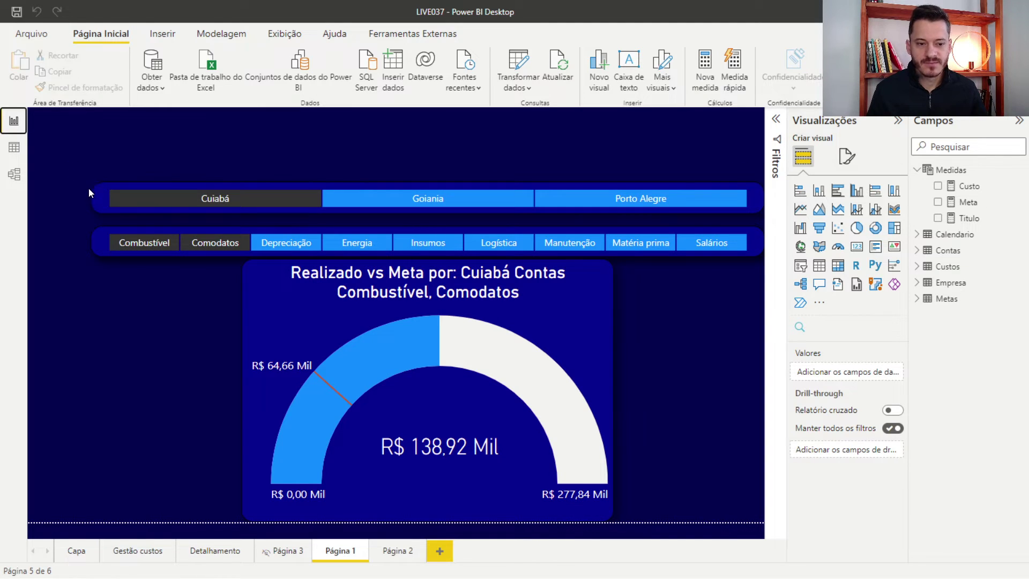
{"action": "left_click_drag", "start_coordinate": [88, 193], "coordinate": [103, 166]}
{"action": "left_click_drag", "start_coordinate": [98, 238], "coordinate": [104, 207]}
{"action": "left_click", "coordinate": [107, 270]}
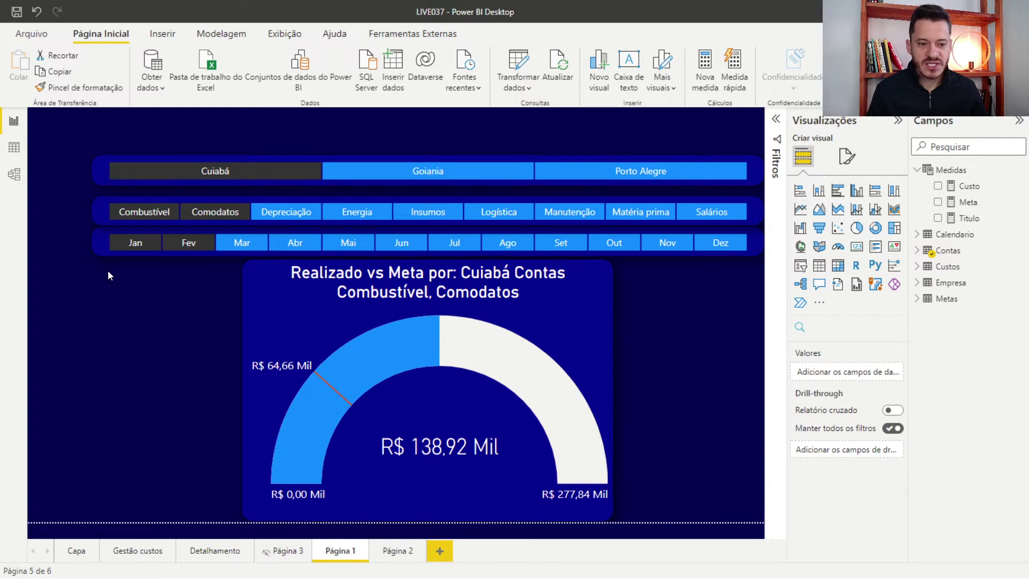
{"action": "left_click", "coordinate": [98, 211]}
{"action": "key", "text": "Up"}
{"action": "key", "text": "Up"}
{"action": "key", "text": "Up"}
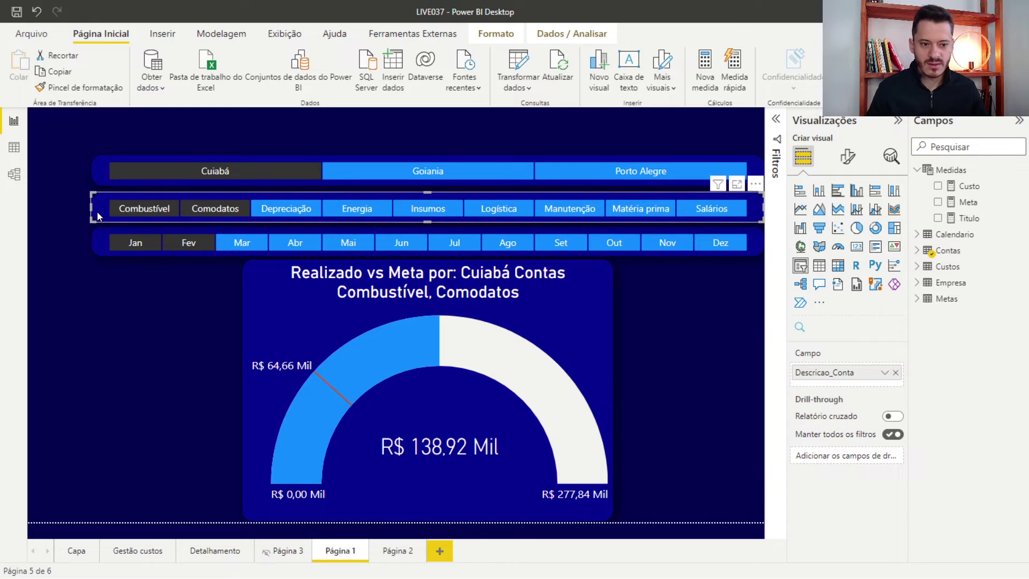
{"action": "left_click", "coordinate": [120, 356]}
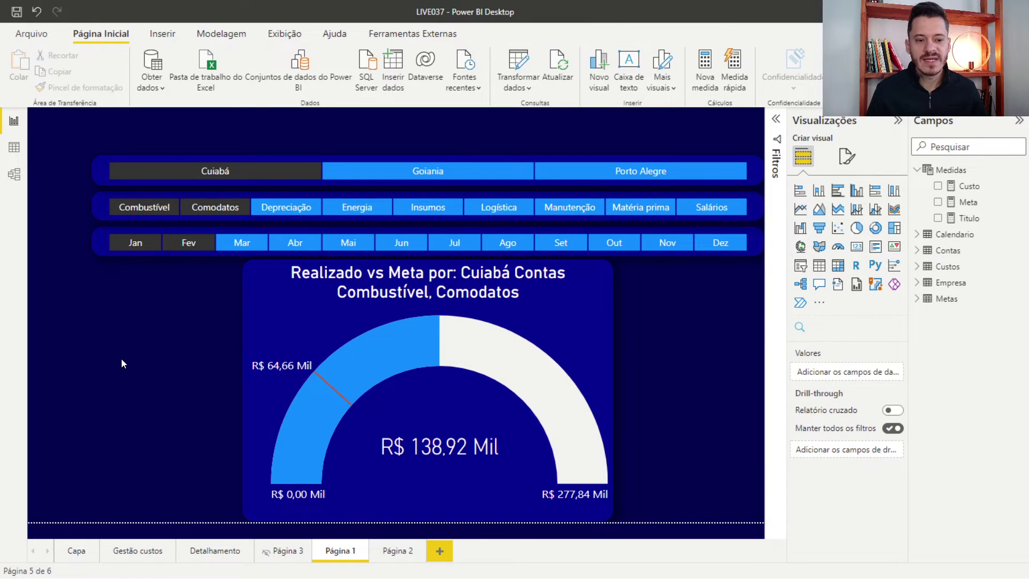
Step: Add Mar and Abr to the months selected in the month slicer
{"action": "left_click", "coordinate": [238, 248]}
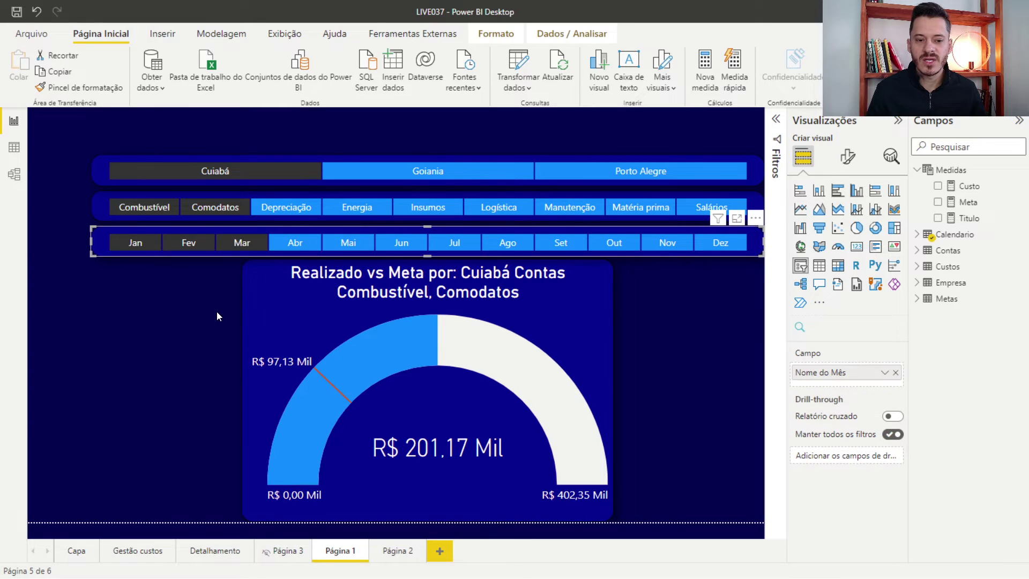
{"action": "left_click", "coordinate": [293, 244]}
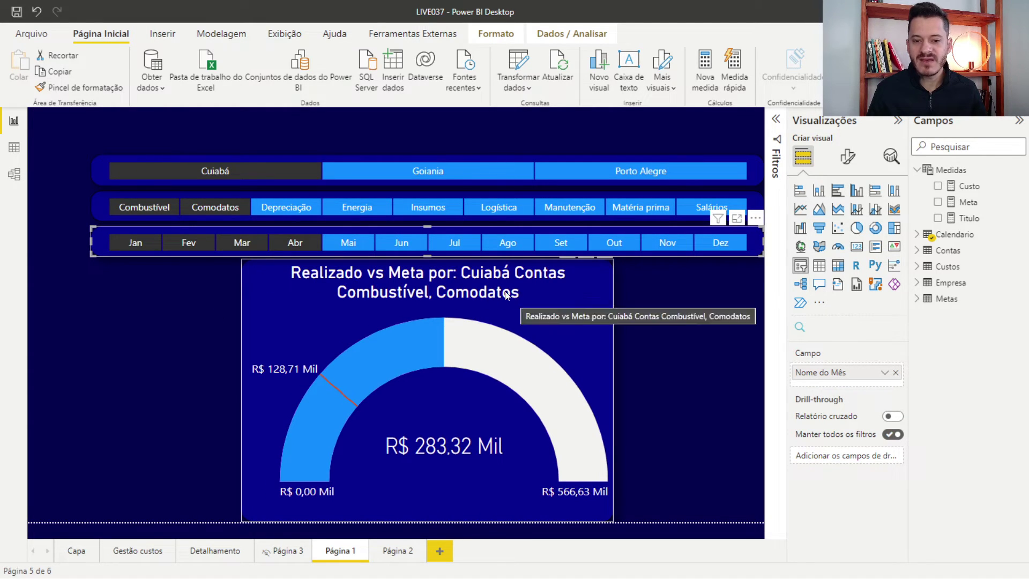
{"action": "left_click", "coordinate": [181, 320]}
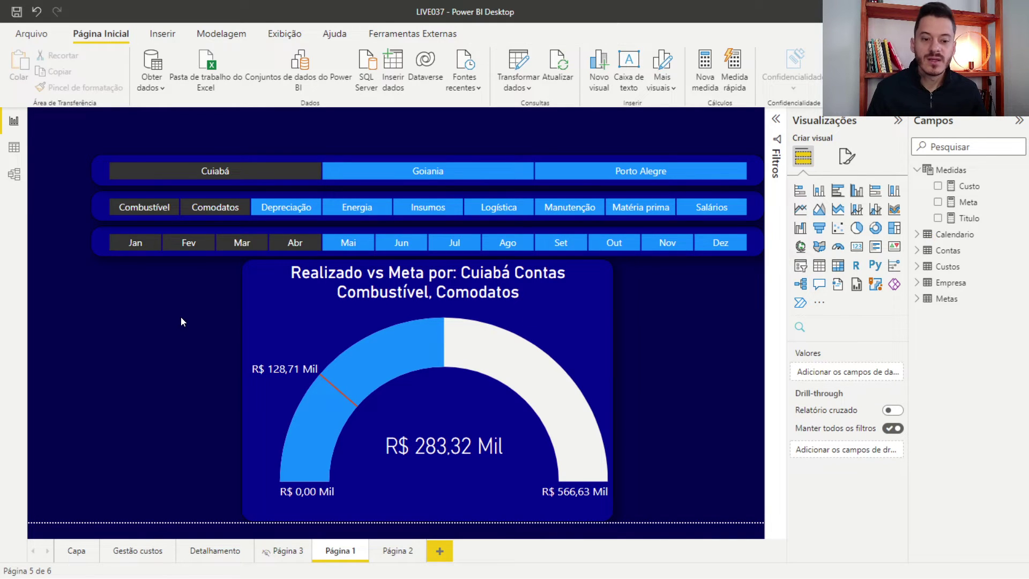
Step: Examine the values of the Nome do Mês column in the Calendario table's data
{"action": "left_click", "coordinate": [15, 143]}
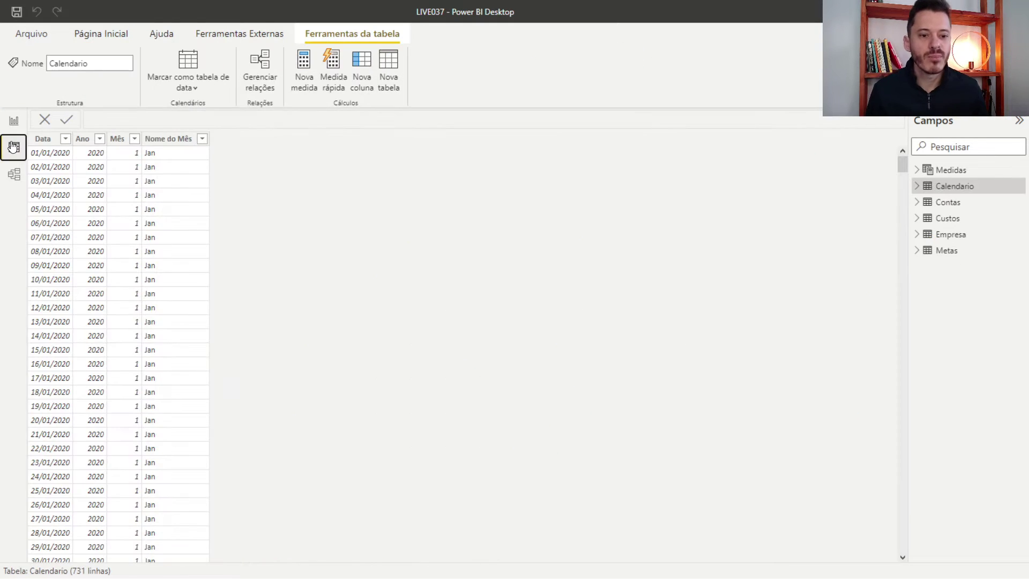
{"action": "left_click", "coordinate": [166, 140]}
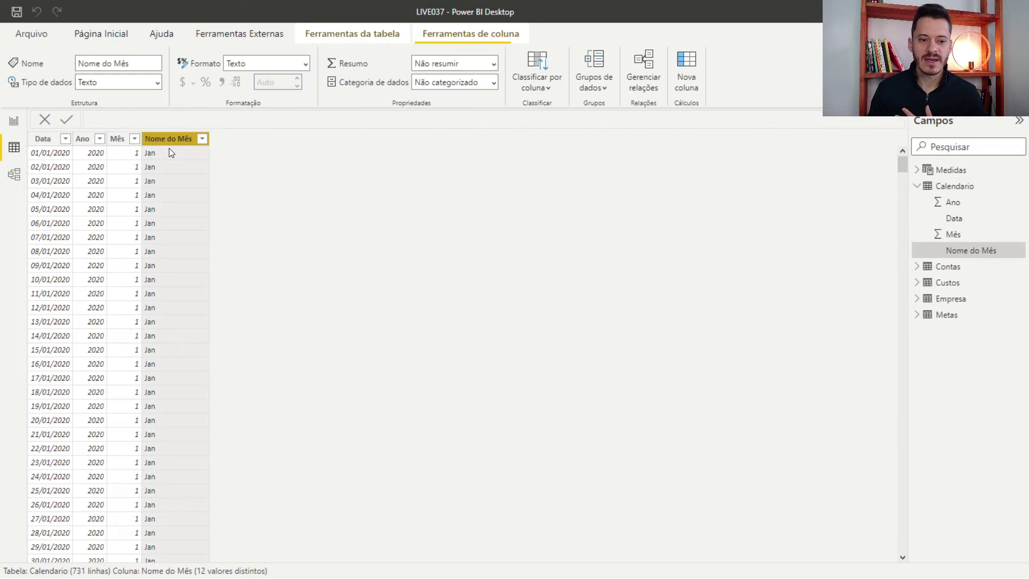
{"action": "scroll", "coordinate": [168, 284], "scroll_direction": "down", "scroll_amount": 5}
{"action": "scroll", "coordinate": [162, 211], "scroll_direction": "up", "scroll_amount": 5}
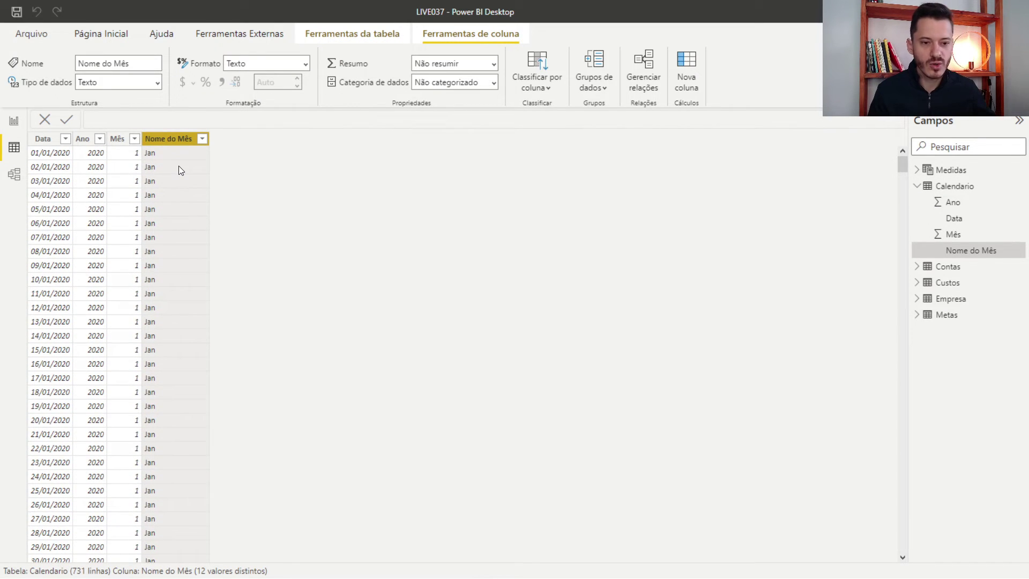
{"action": "left_click_drag", "start_coordinate": [211, 159], "coordinate": [262, 164]}
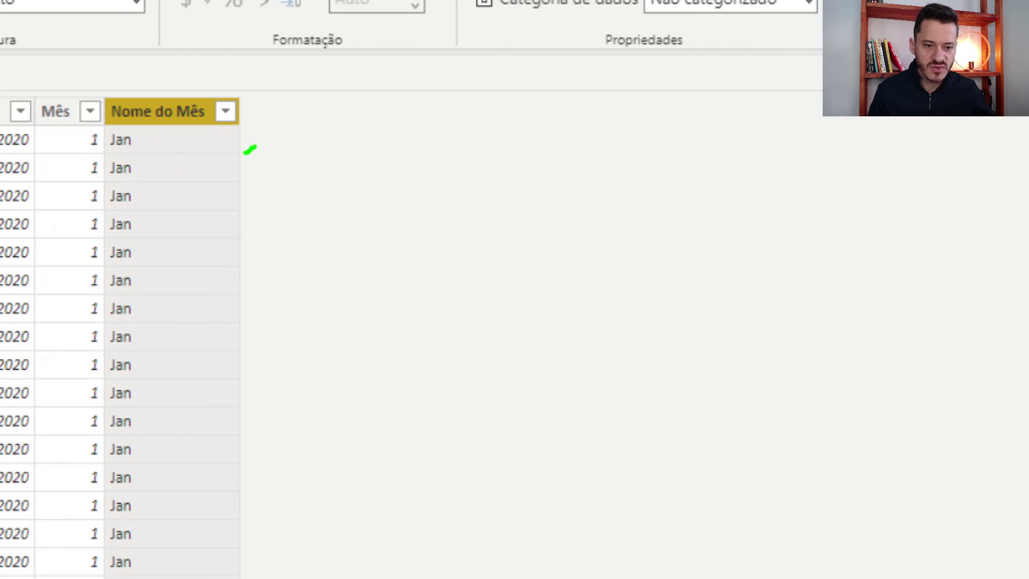
{"action": "left_click_drag", "start_coordinate": [238, 201], "coordinate": [250, 195]}
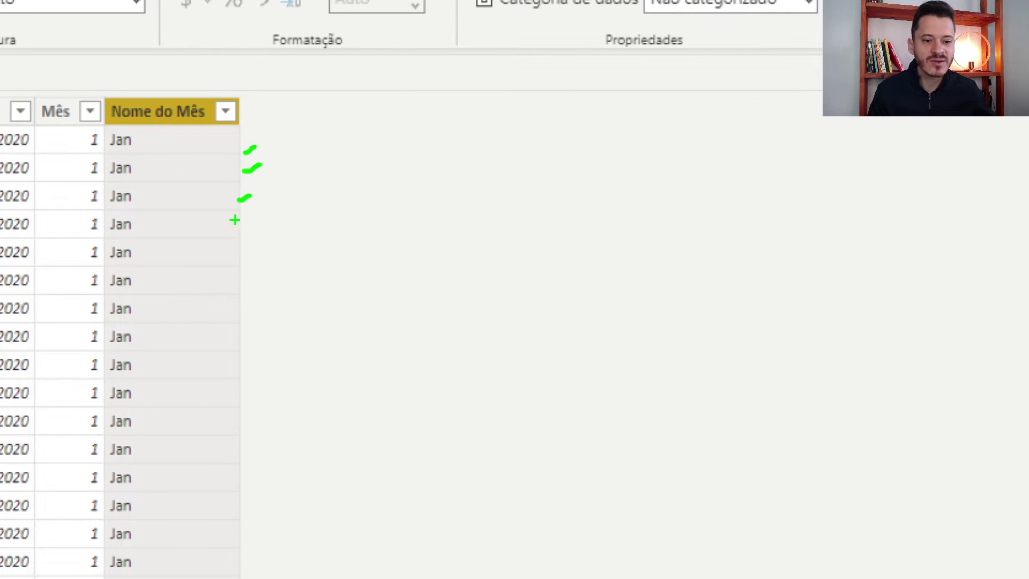
{"action": "left_click_drag", "start_coordinate": [226, 238], "coordinate": [246, 223]}
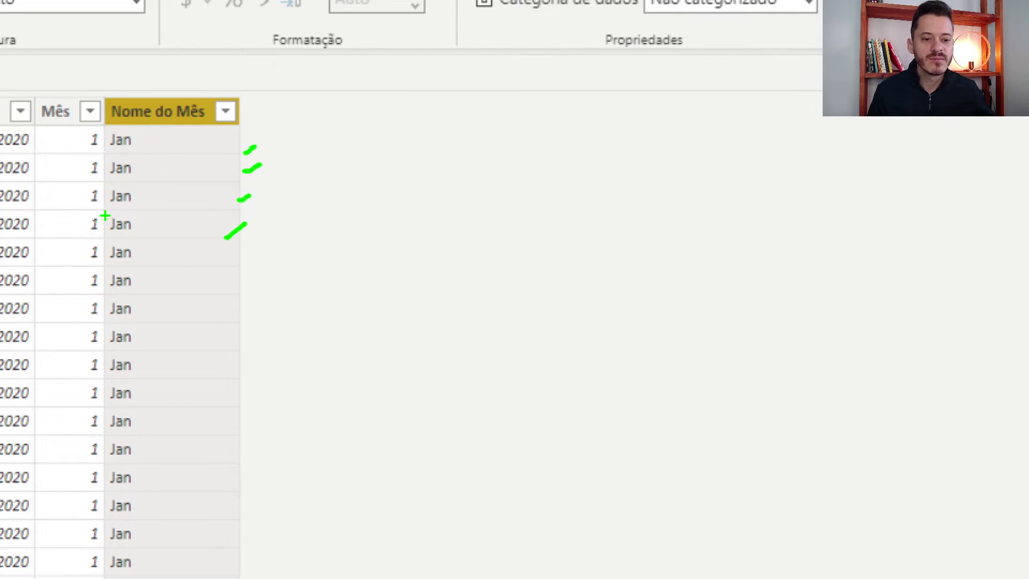
Step: Leave the Calendario table's data and return to the report page with the gauge
{"action": "mouse_move", "coordinate": [105, 216]}
{"action": "left_mouse_down"}
{"action": "mouse_move", "coordinate": [143, 243]}
{"action": "mouse_move", "coordinate": [160, 235]}
{"action": "left_mouse_up"}
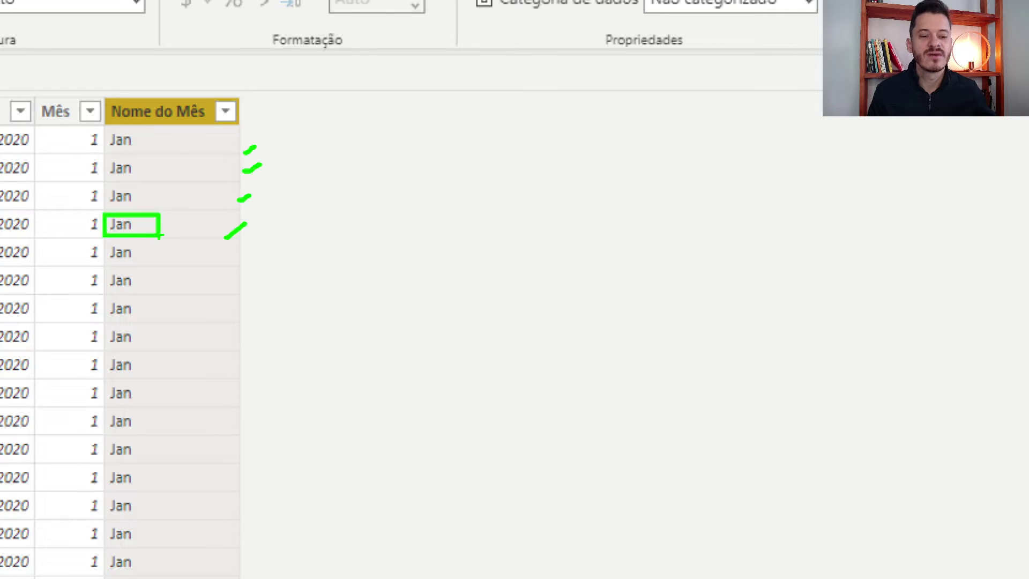
{"action": "key", "text": "Escape"}
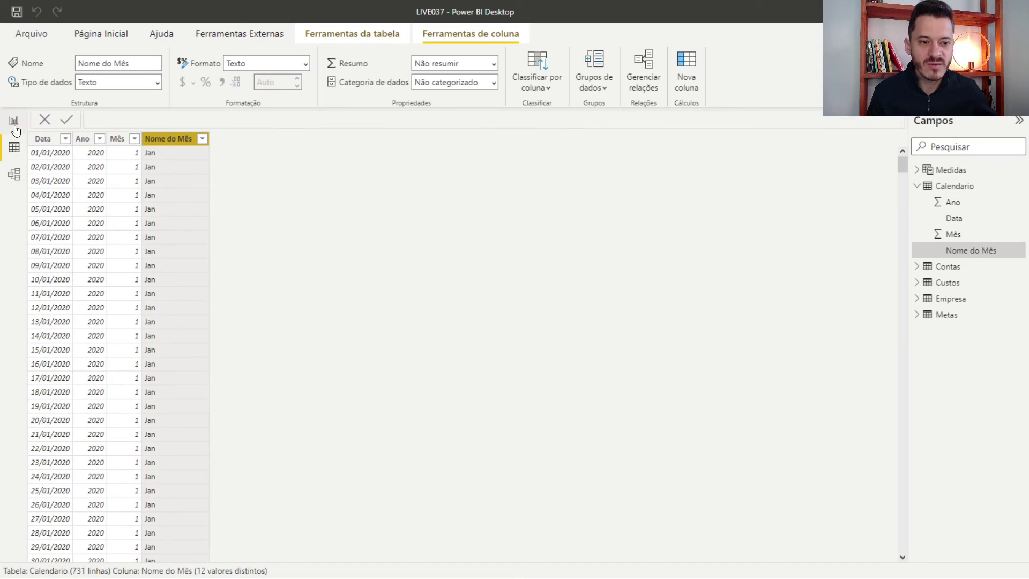
{"action": "left_click", "coordinate": [14, 125]}
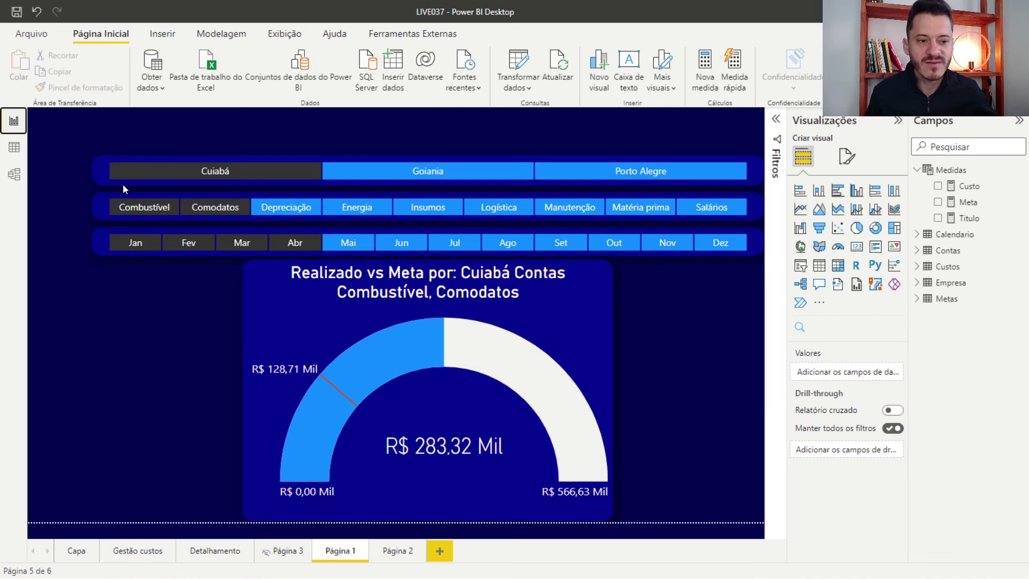
{"action": "left_click", "coordinate": [973, 218]}
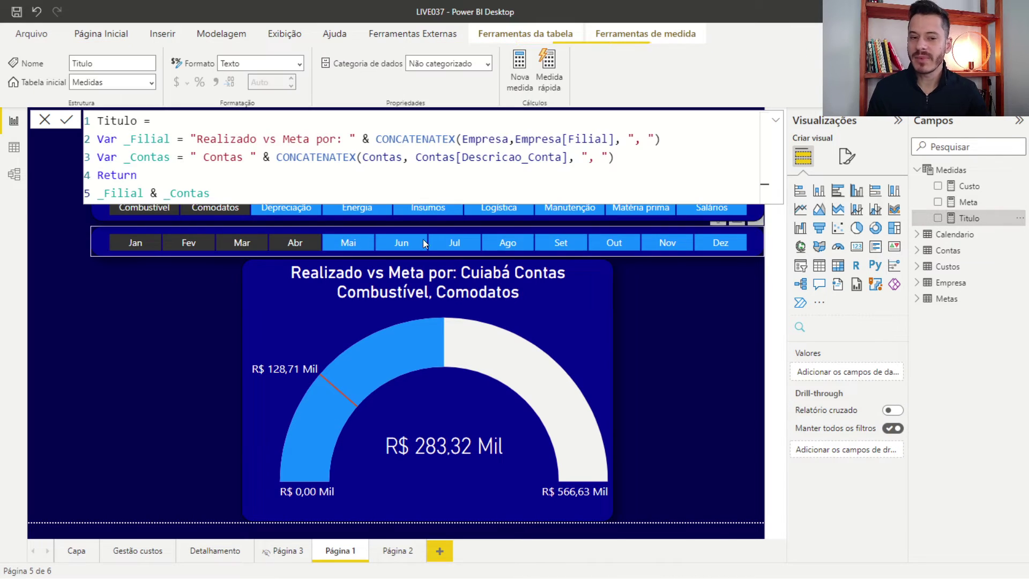
{"action": "left_click", "coordinate": [618, 156]}
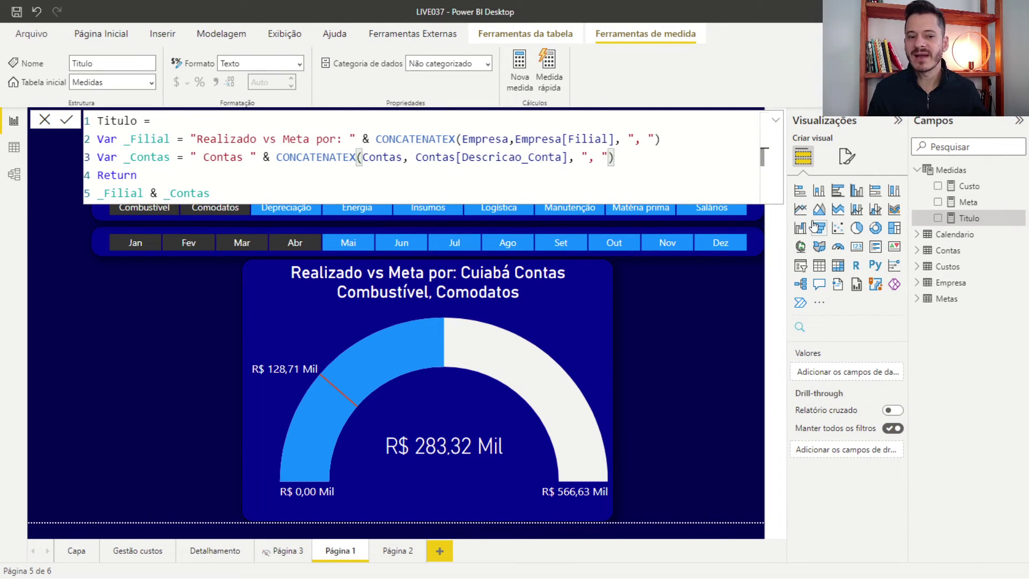
{"action": "left_click", "coordinate": [967, 202]}
{"action": "left_click", "coordinate": [968, 218]}
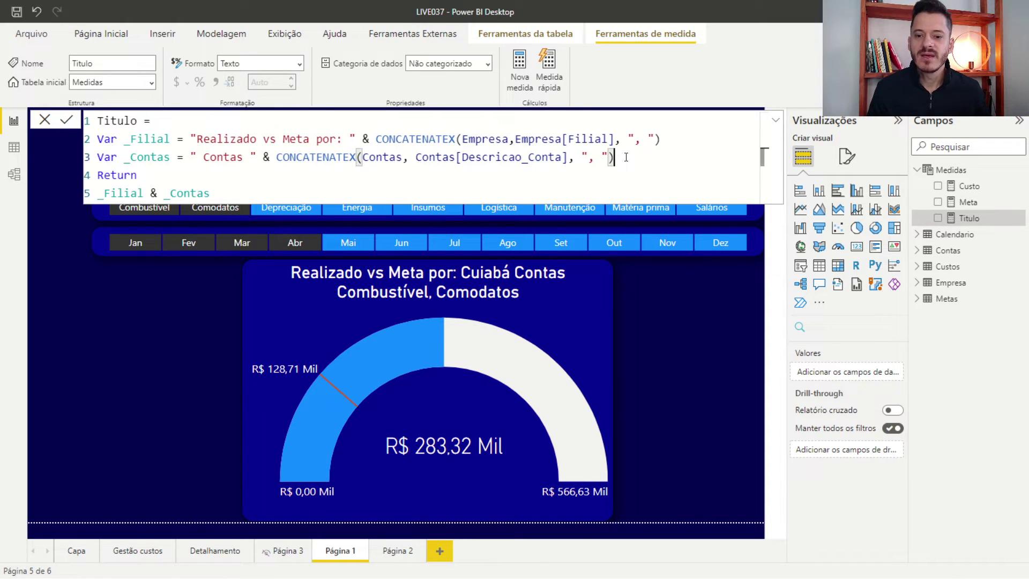
{"action": "key", "text": "shift+Return"}
{"action": "type", "text": "VAr"}
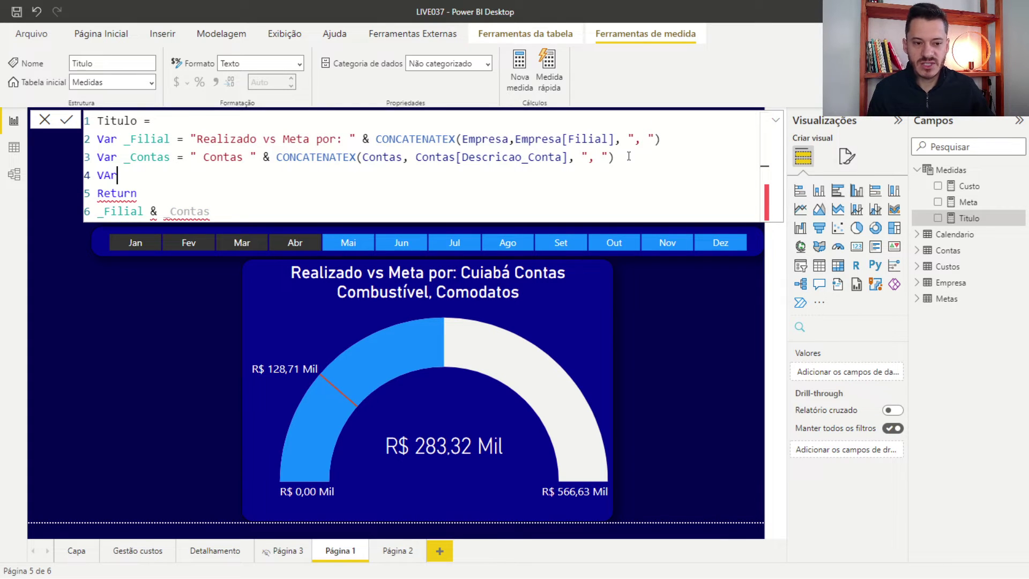
{"action": "key", "text": "ctrl+z"}
{"action": "key", "text": "ctrl+z"}
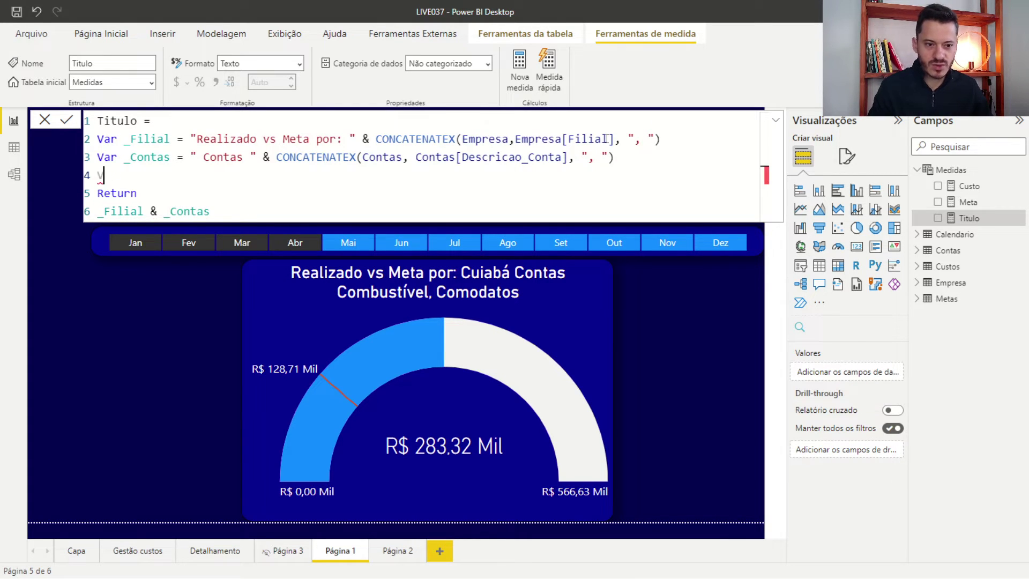
{"action": "left_click", "coordinate": [69, 536]}
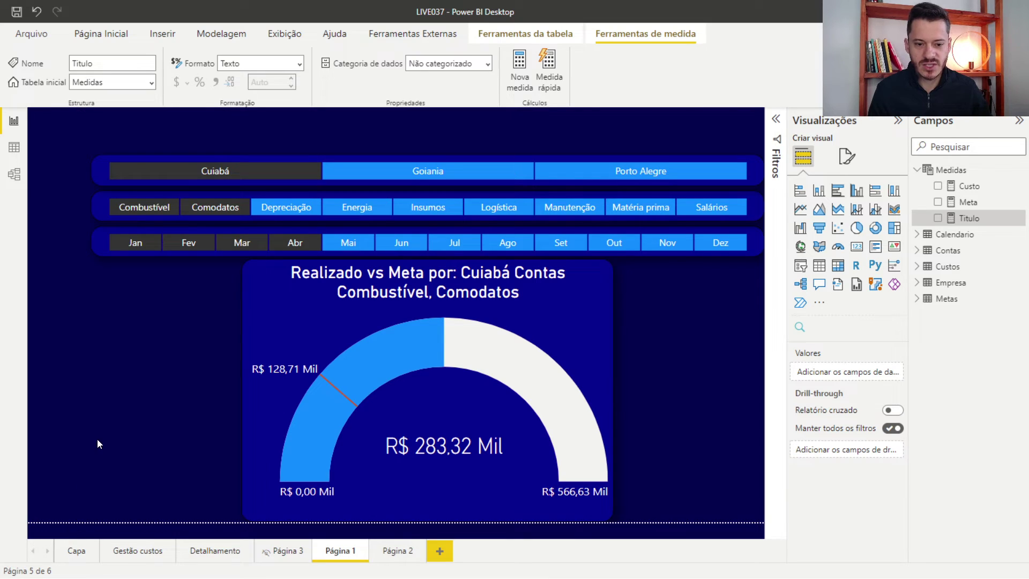
Step: Add Depreciação to the accounts selected in the account slicer
{"action": "left_click", "coordinate": [985, 220]}
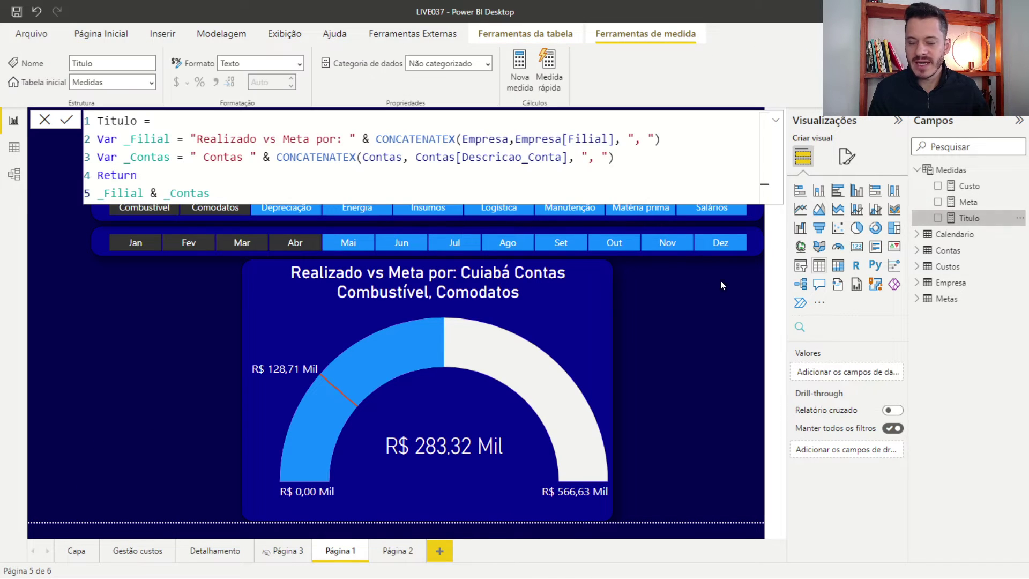
{"action": "left_click", "coordinate": [561, 318]}
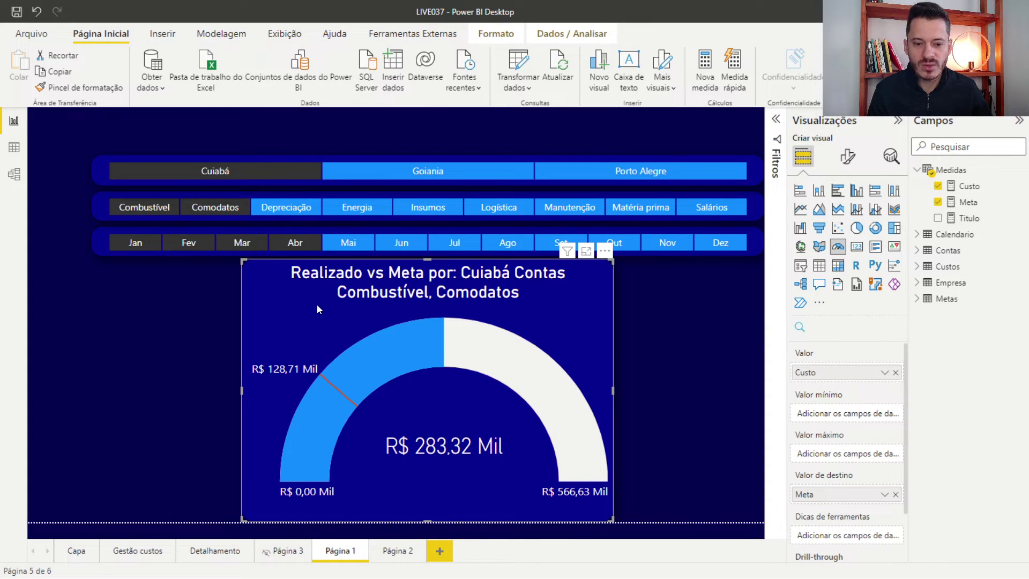
{"action": "left_click", "coordinate": [294, 212], "text": "ctrl"}
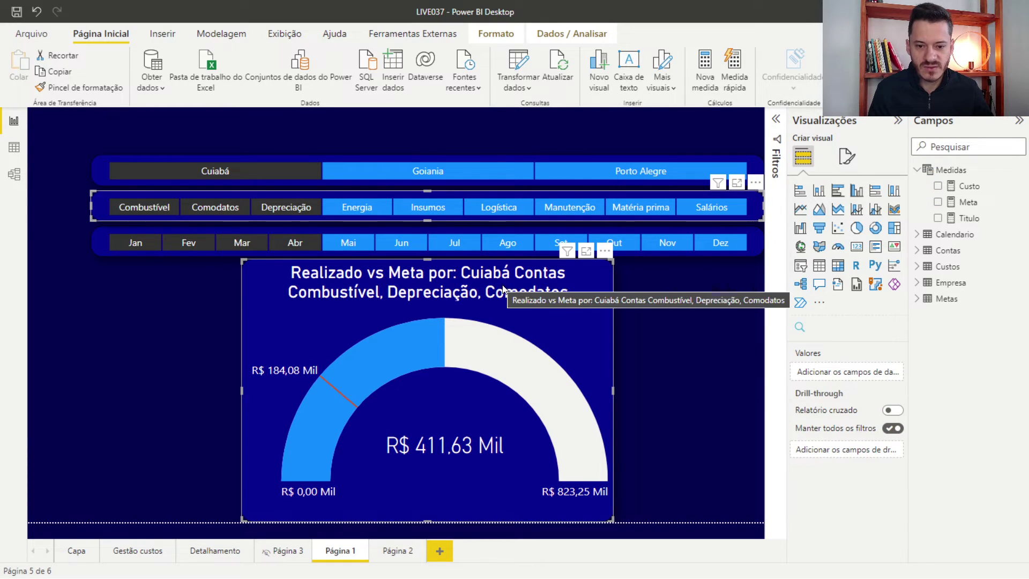
Step: In the Titulo measure, start a _Mes variable with the CONCATENATEX function on a new line after _Contas
{"action": "left_click", "coordinate": [968, 218]}
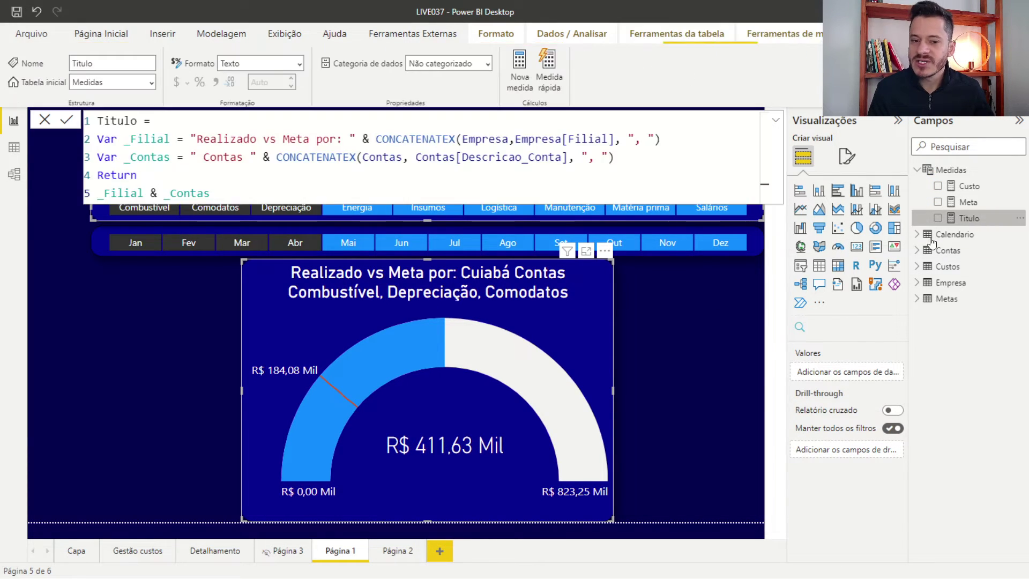
{"action": "left_click", "coordinate": [638, 156]}
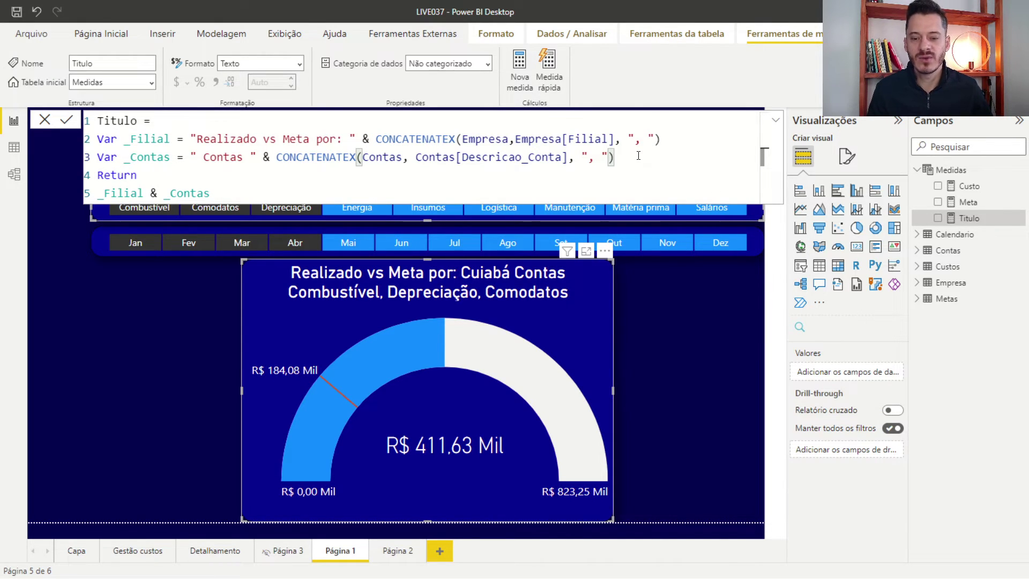
{"action": "key", "text": "Return"}
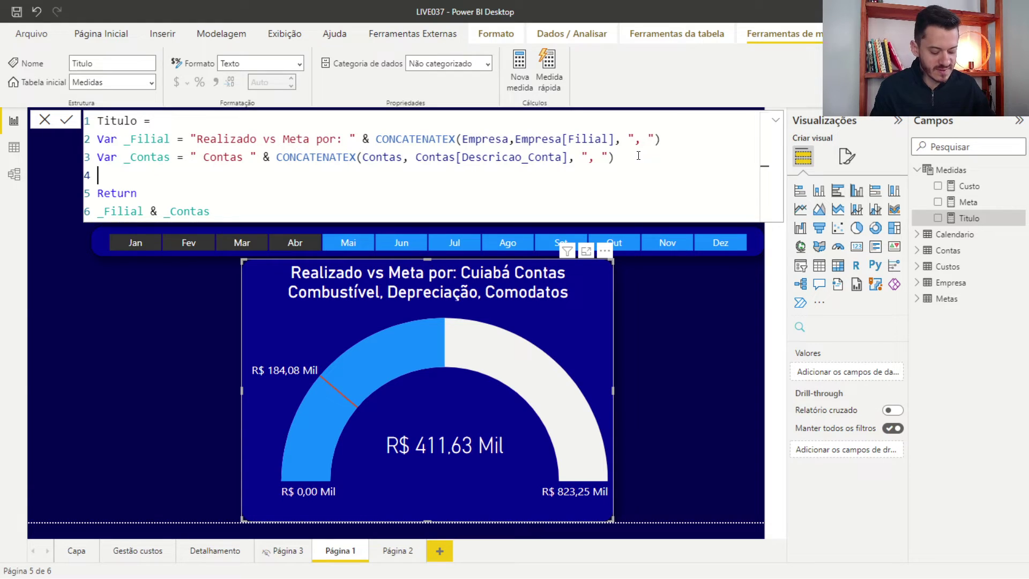
{"action": "type", "text": "Var"}
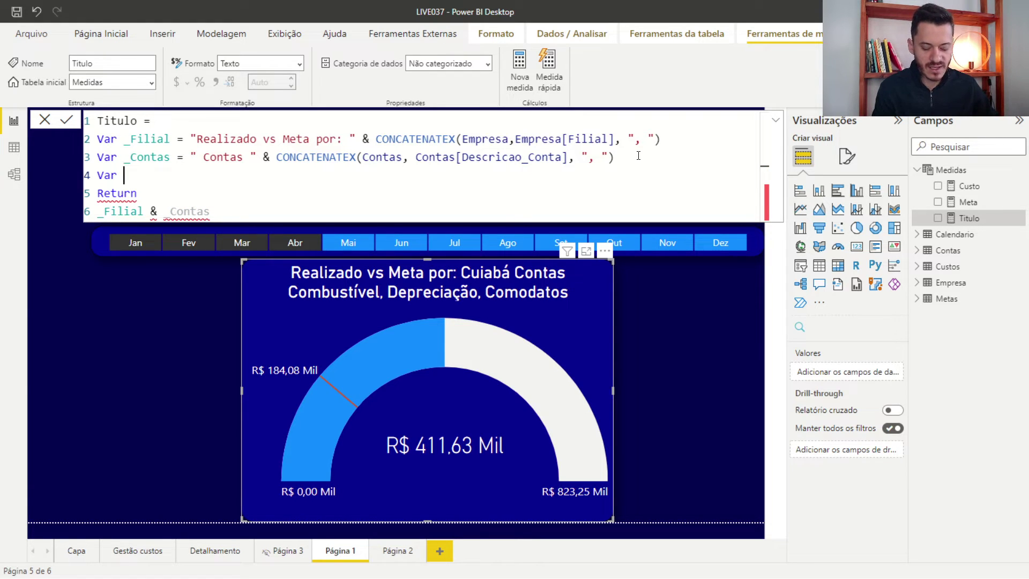
{"action": "type", "text": " _"}
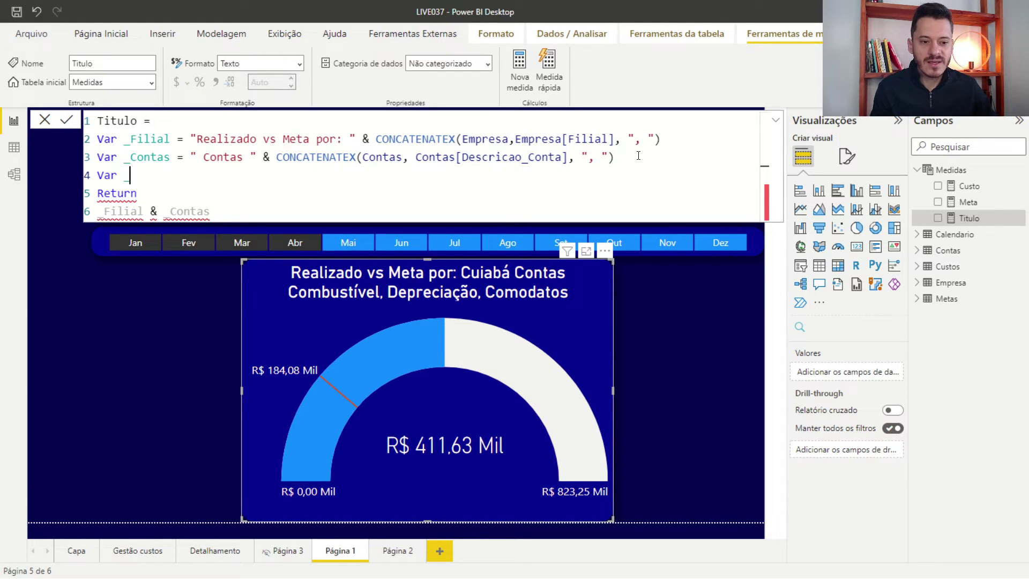
{"action": "type", "text": "Mes"}
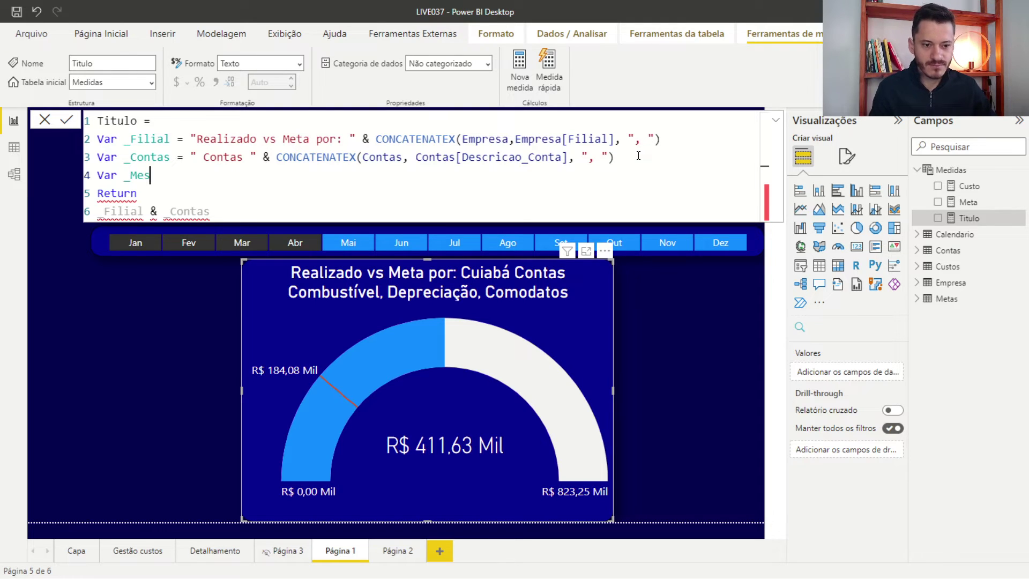
{"action": "type", "text": " ="}
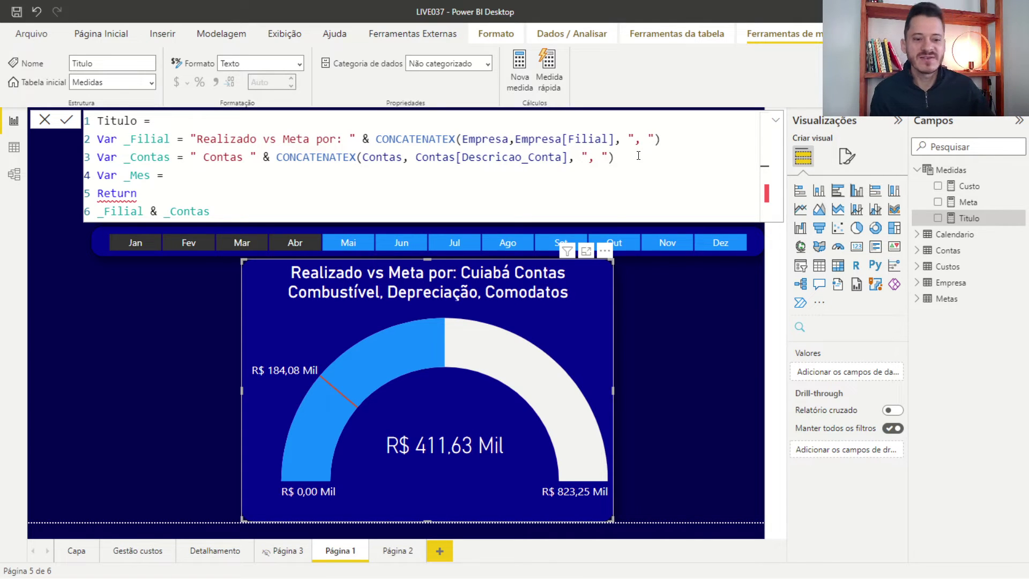
{"action": "type", "text": "conc"}
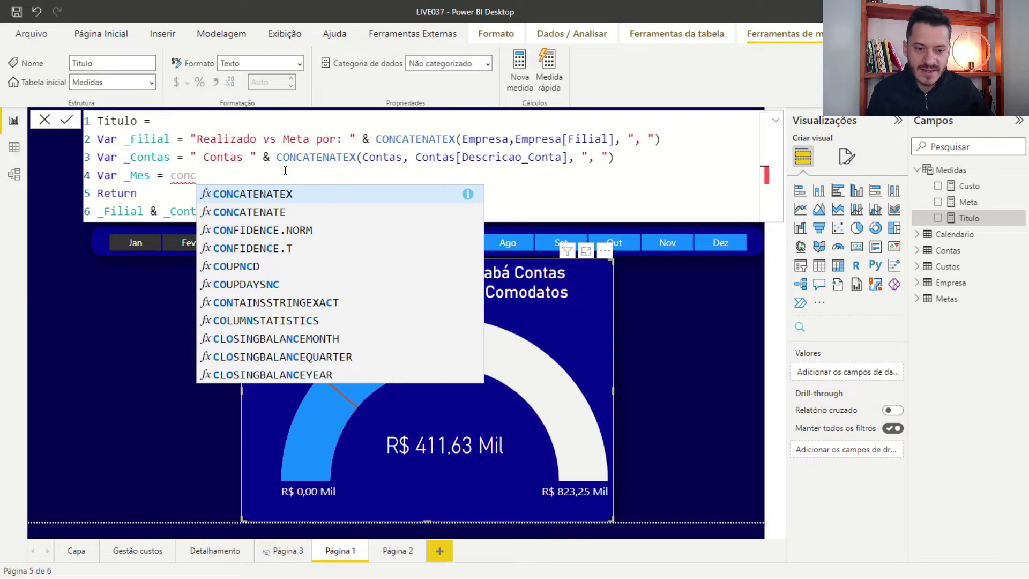
{"action": "left_click", "coordinate": [256, 194]}
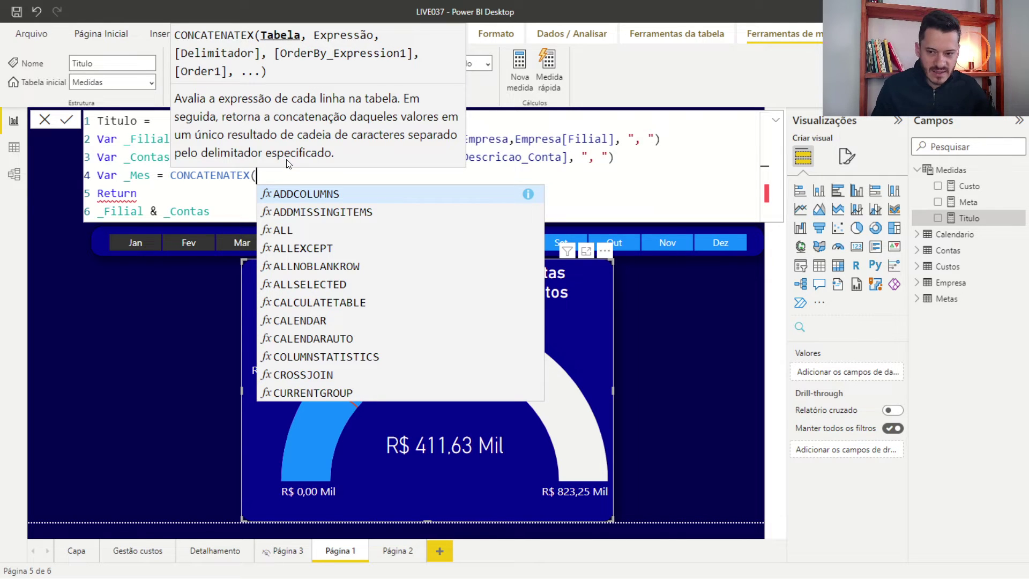
Step: Complete the _Mes CONCATENATEX with the Calendario table and the Calendario[Nome do Mês] column, without a delimiter
{"action": "type", "text": "m"}
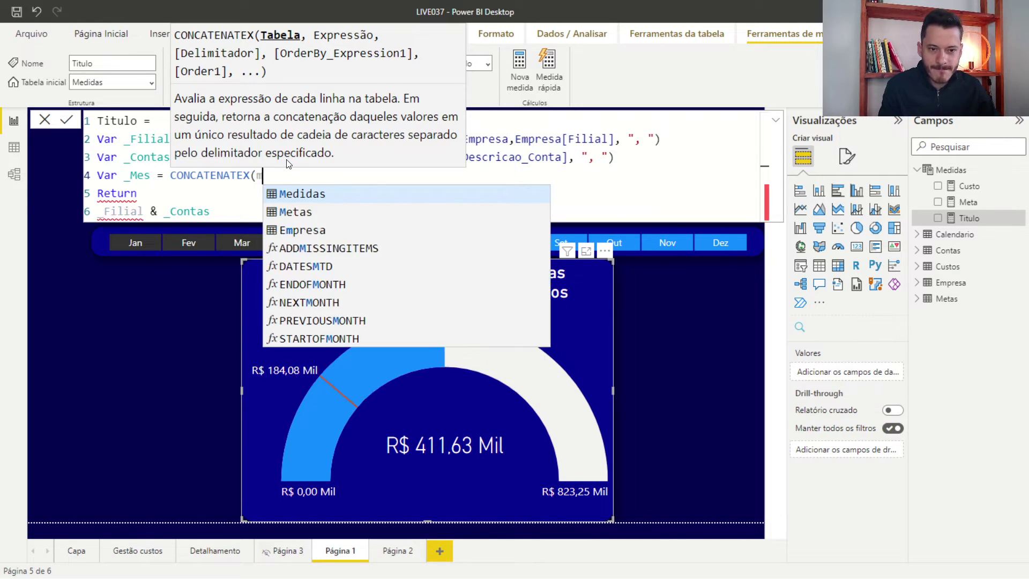
{"action": "key", "text": "BackSpace"}
{"action": "type", "text": "calen"}
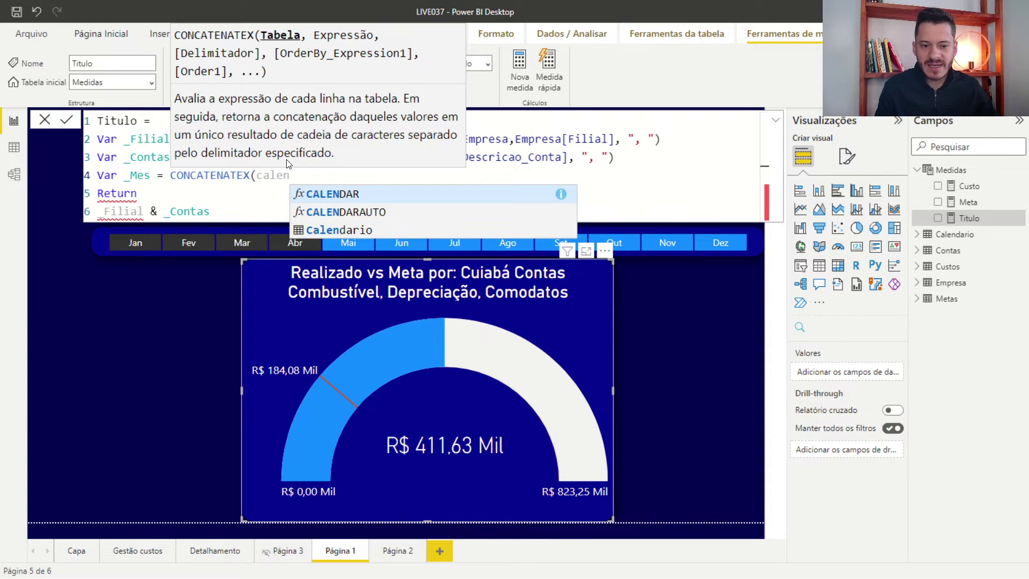
{"action": "key", "text": "Down"}
{"action": "key", "text": "Down"}
{"action": "key", "text": "Tab"}
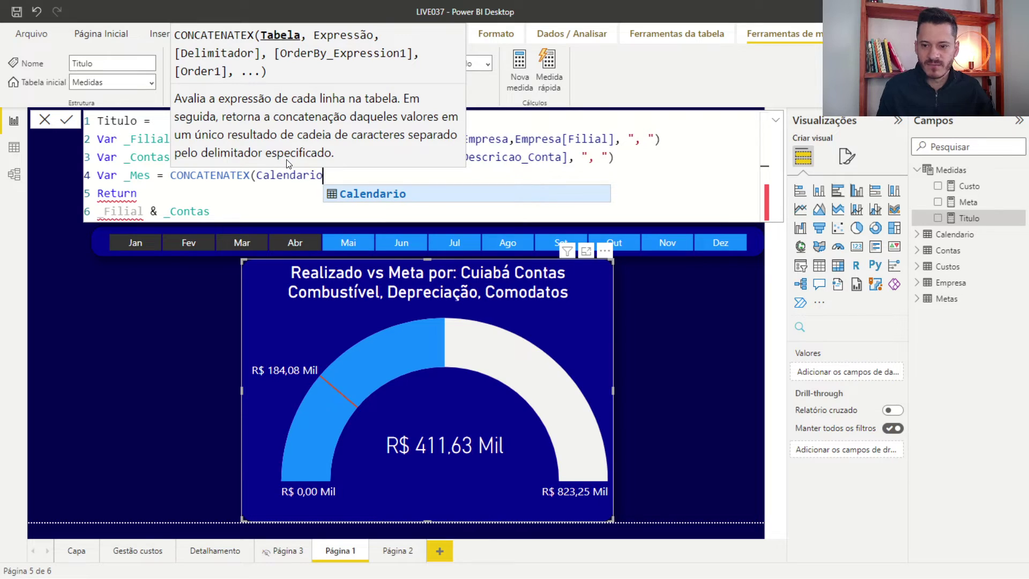
{"action": "key", "text": "Escape"}
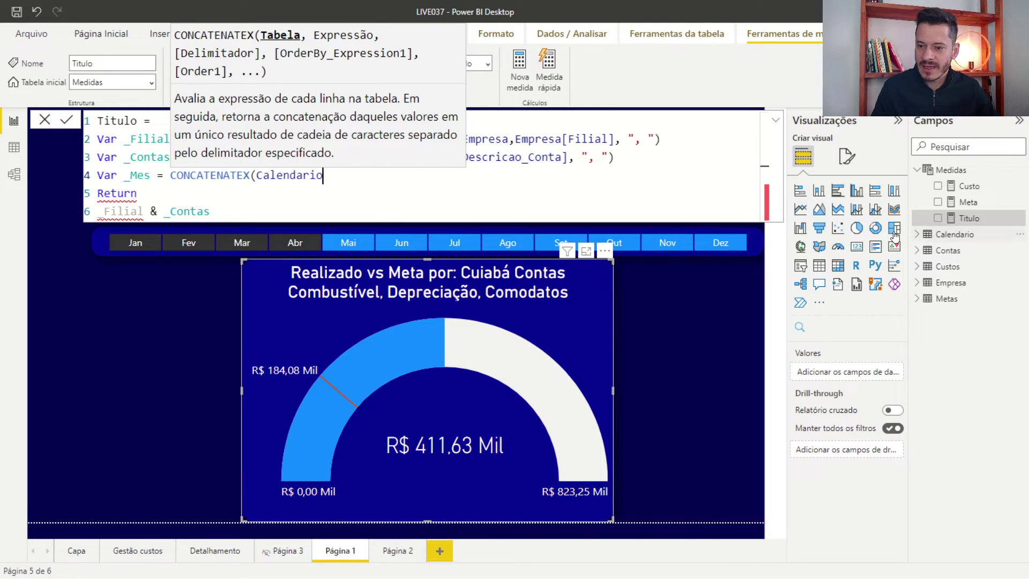
{"action": "type", "text": ","}
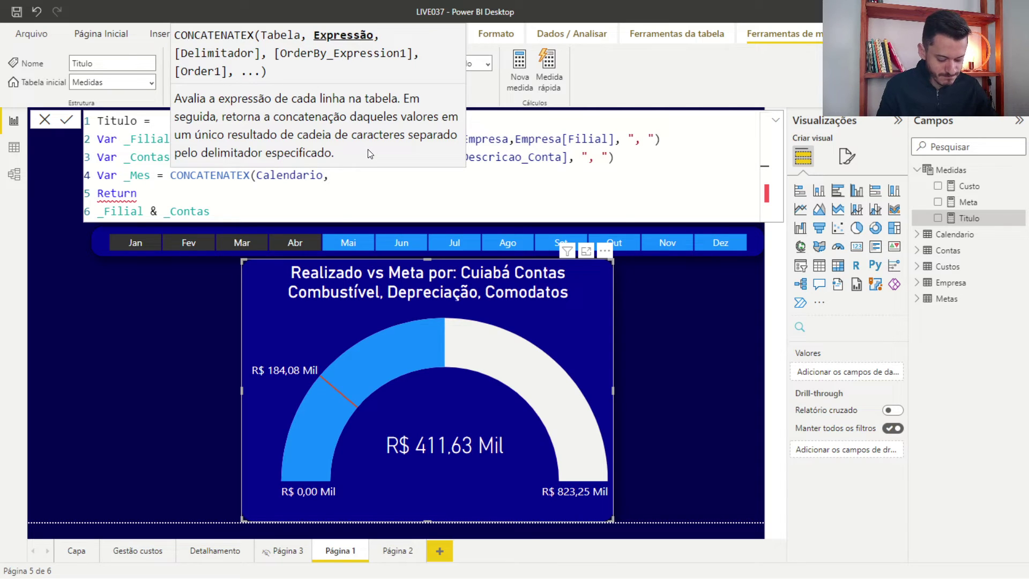
{"action": "type", "text": "calen"}
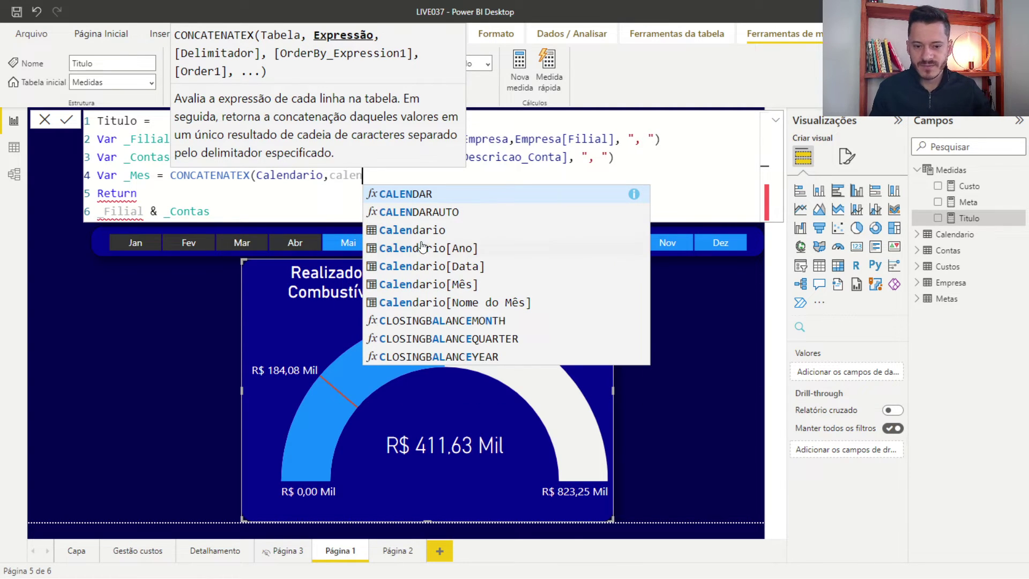
{"action": "left_click", "coordinate": [453, 302]}
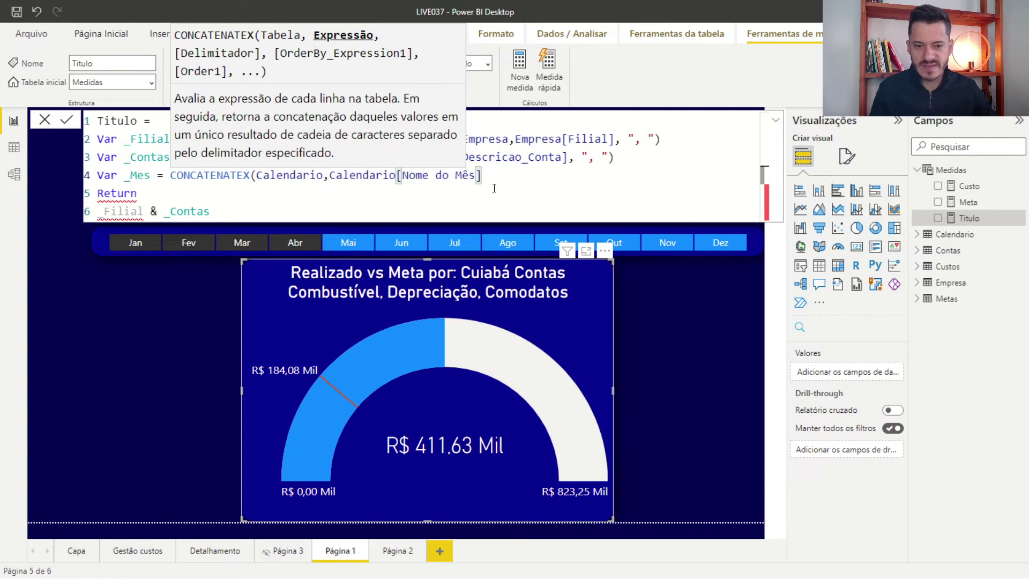
{"action": "type", "text": ")"}
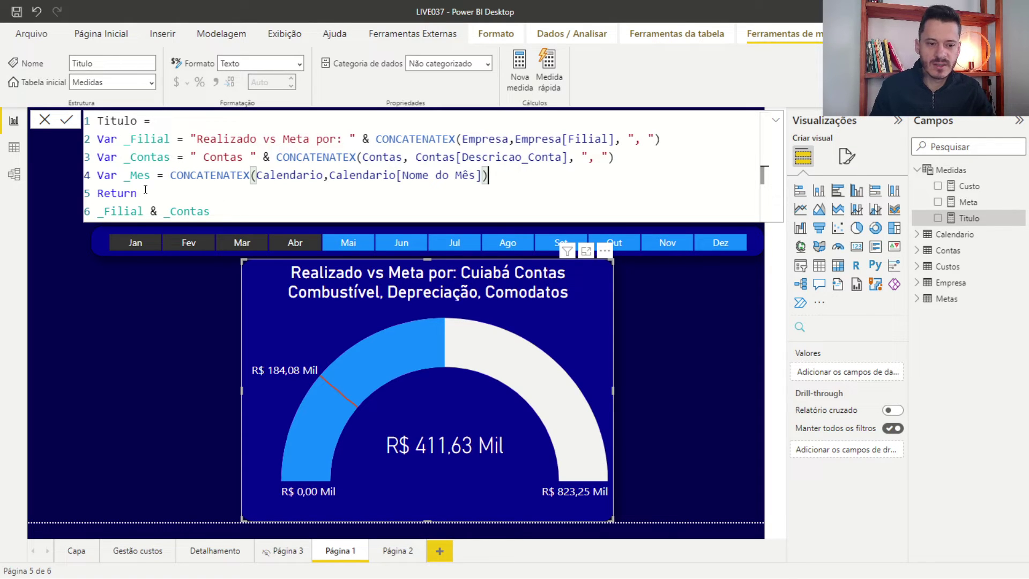
Step: Replace the Titulo measure's return expression with _Mes alone and commit the formula
{"action": "double_click", "coordinate": [137, 176]}
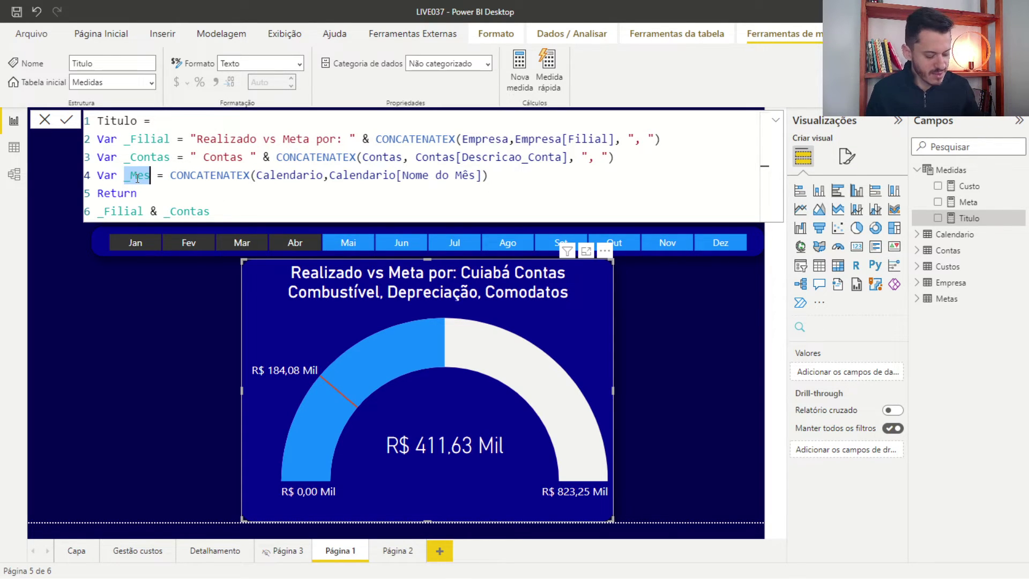
{"action": "left_click_drag", "start_coordinate": [210, 211], "coordinate": [86, 222]}
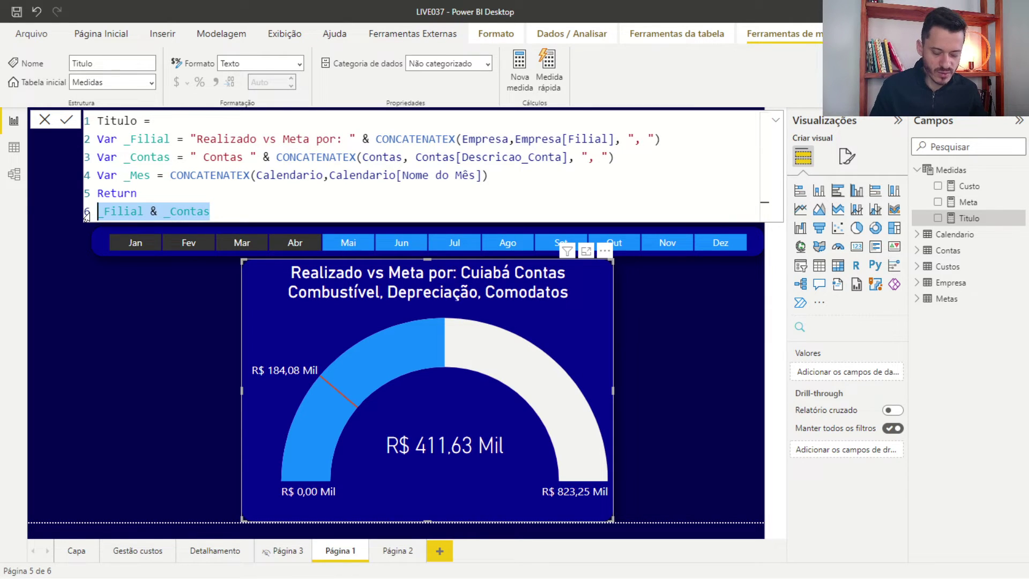
{"action": "type", "text": "_Mes"}
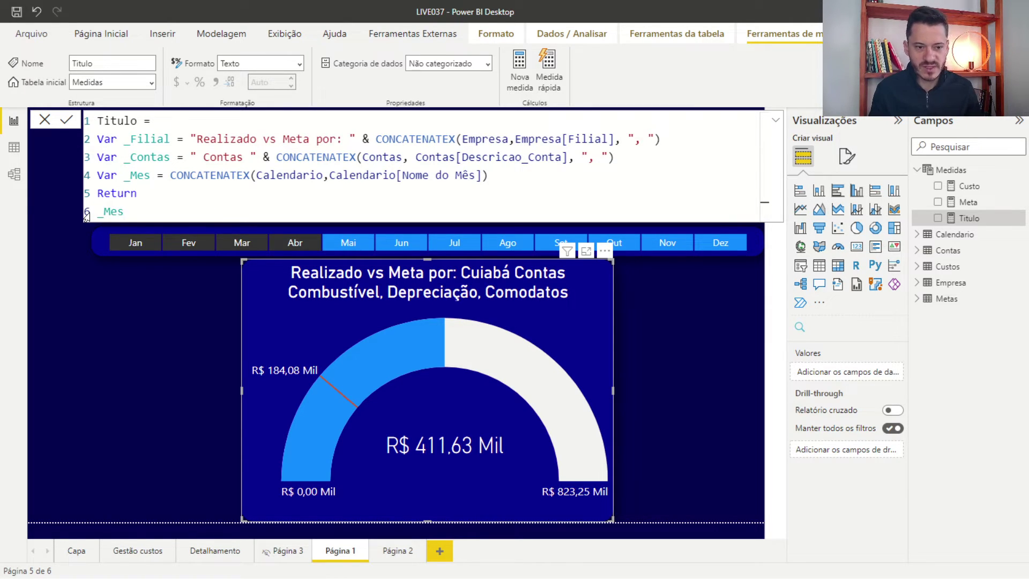
{"action": "double_click", "coordinate": [137, 177]}
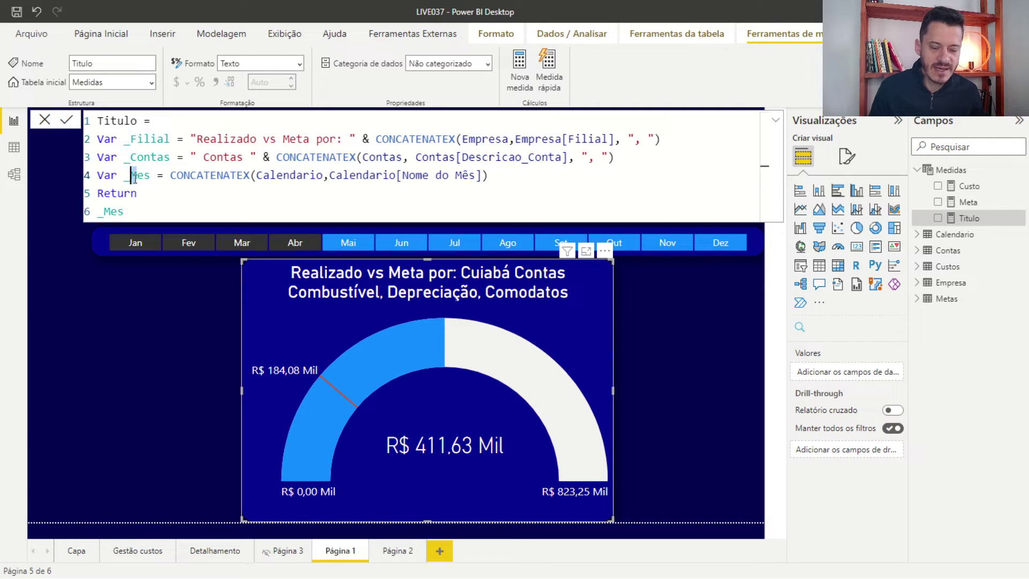
{"action": "left_click", "coordinate": [146, 218]}
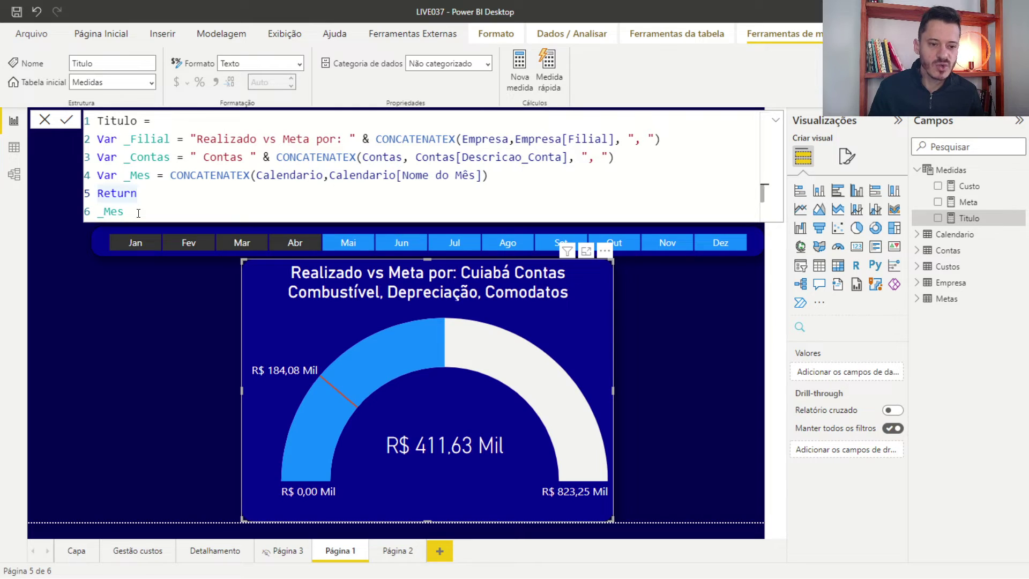
{"action": "key", "text": "Return"}
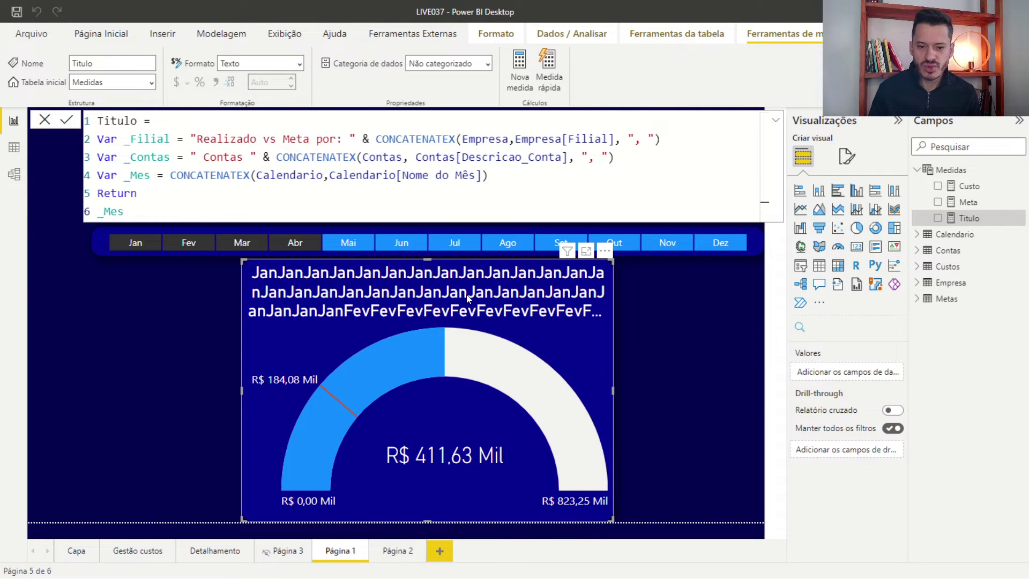
Step: Add the delimiter ", " to the _Mes CONCATENATEX in the Titulo measure and commit the formula
{"action": "left_click", "coordinate": [498, 177]}
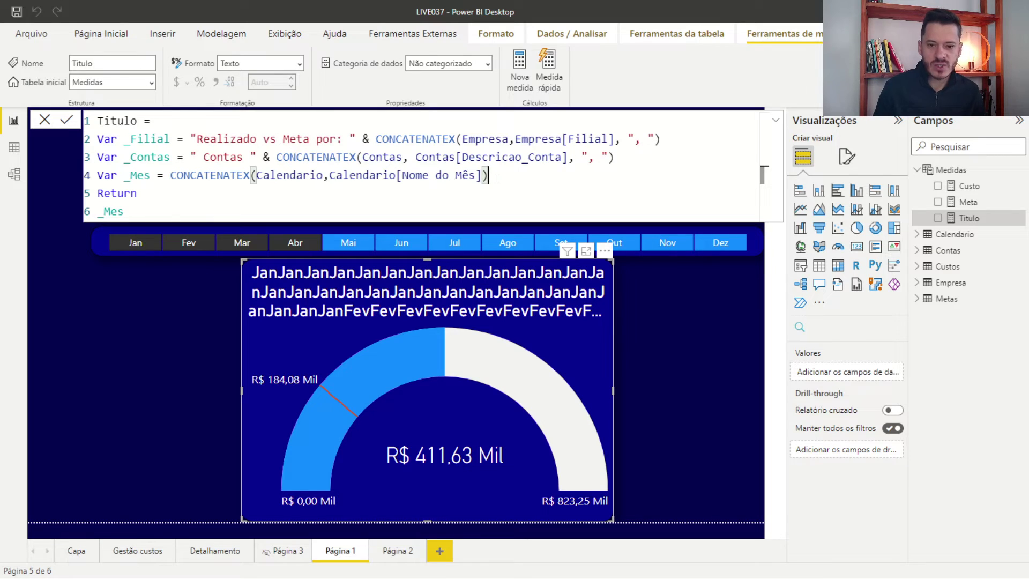
{"action": "mouse_move", "coordinate": [489, 176]}
{"action": "left_mouse_down"}
{"action": "mouse_move", "coordinate": [467, 176]}
{"action": "mouse_move", "coordinate": [481, 175]}
{"action": "left_mouse_up"}
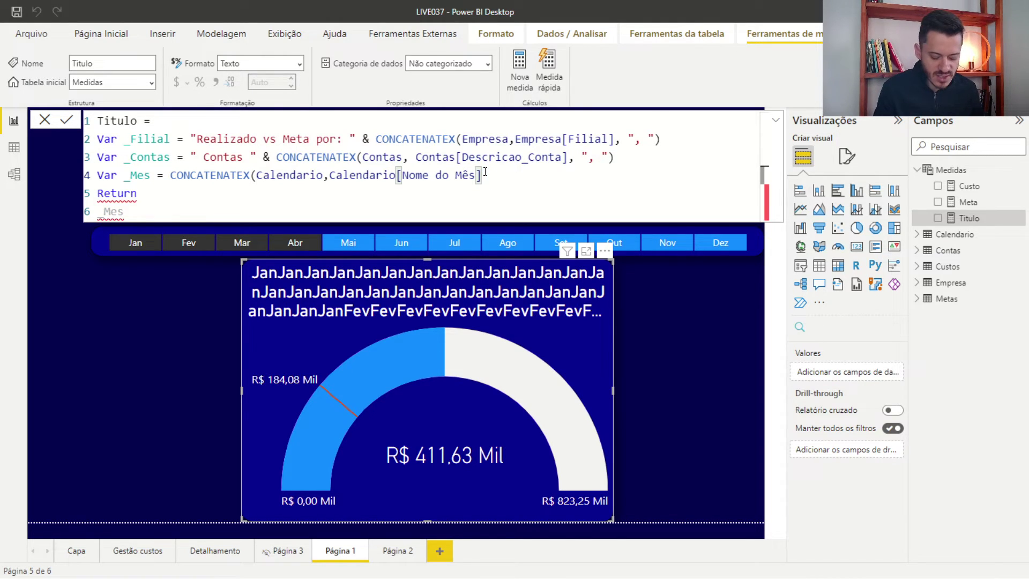
{"action": "type", "text": ","}
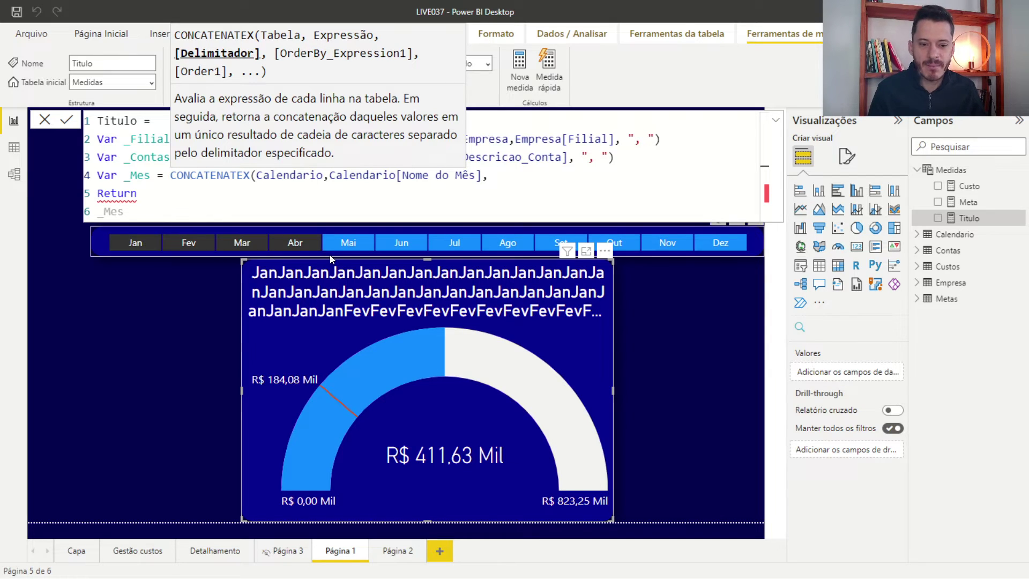
{"action": "mouse_move", "coordinate": [276, 279]}
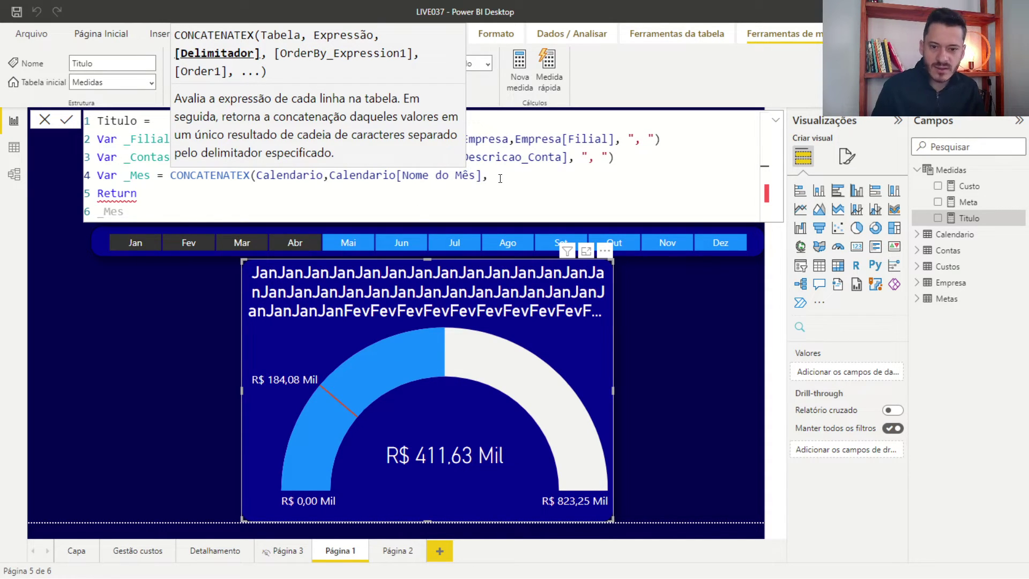
{"action": "type", "text": "\""}
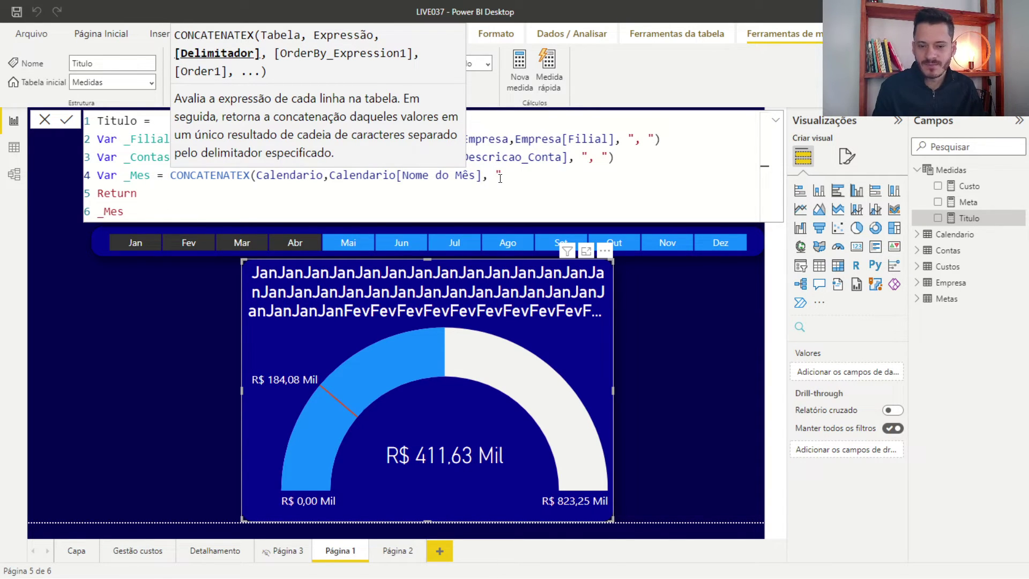
{"action": "type", "text": ","}
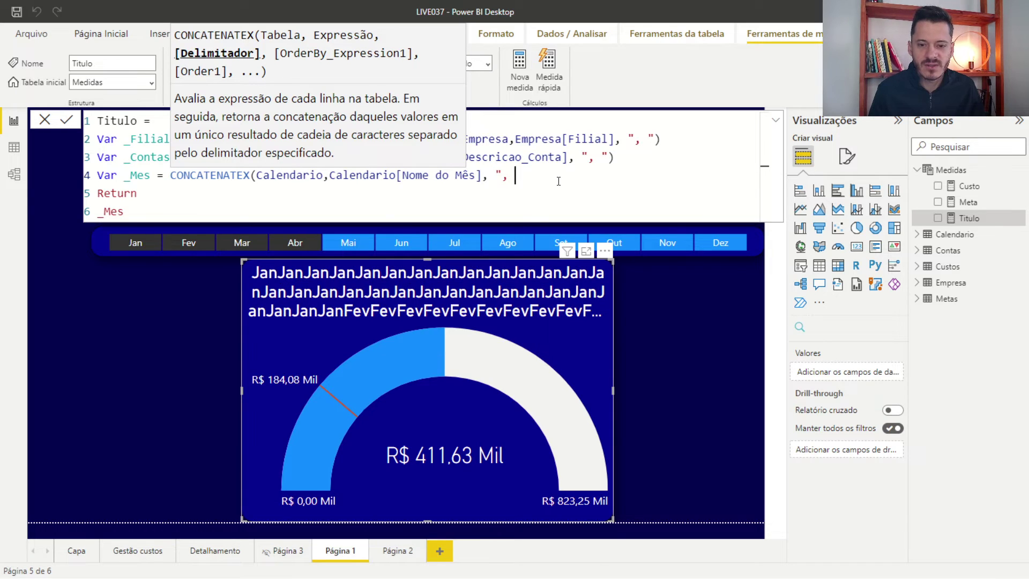
{"action": "type", "text": "\""}
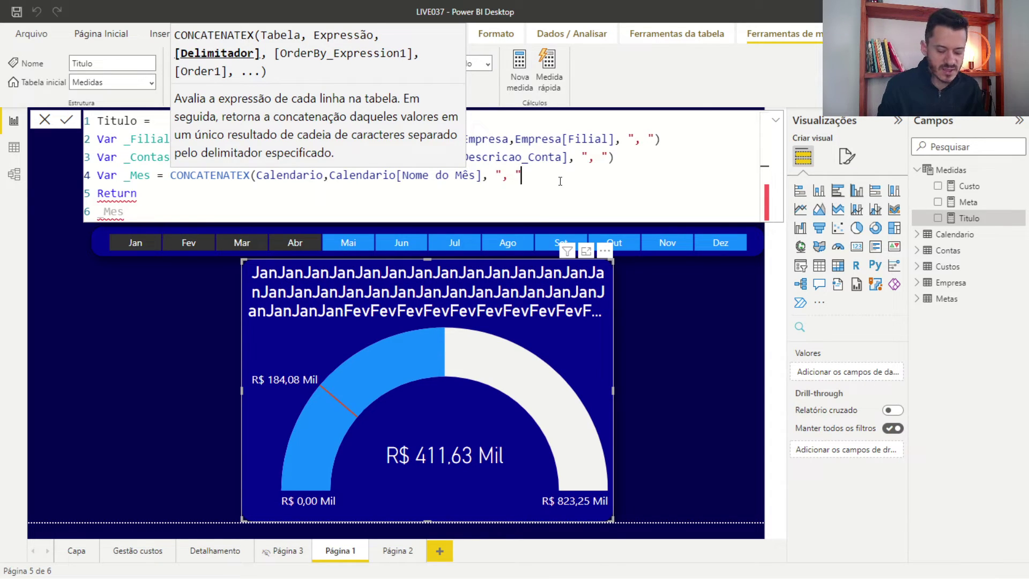
{"action": "type", "text": ")"}
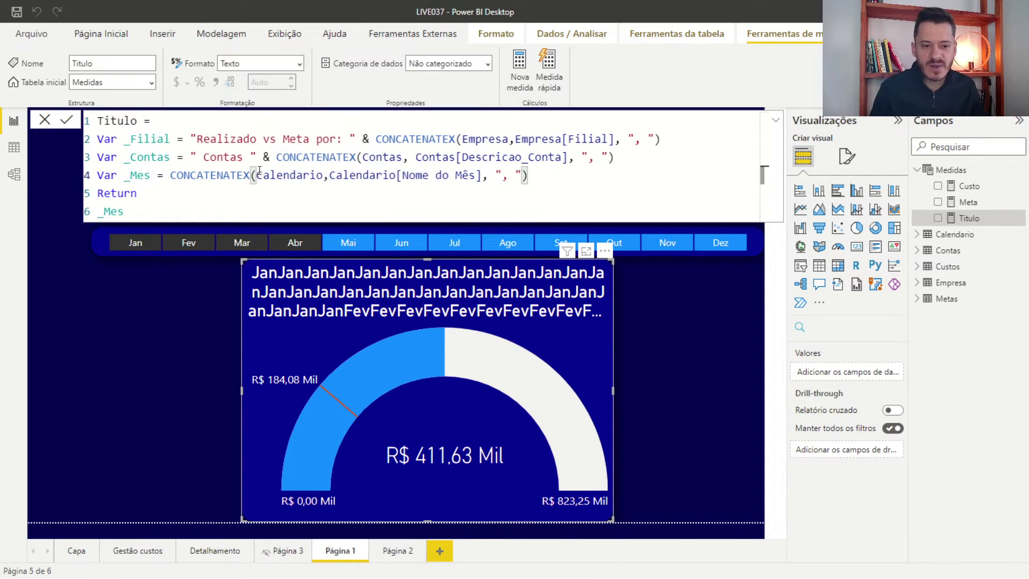
{"action": "key", "text": "Return"}
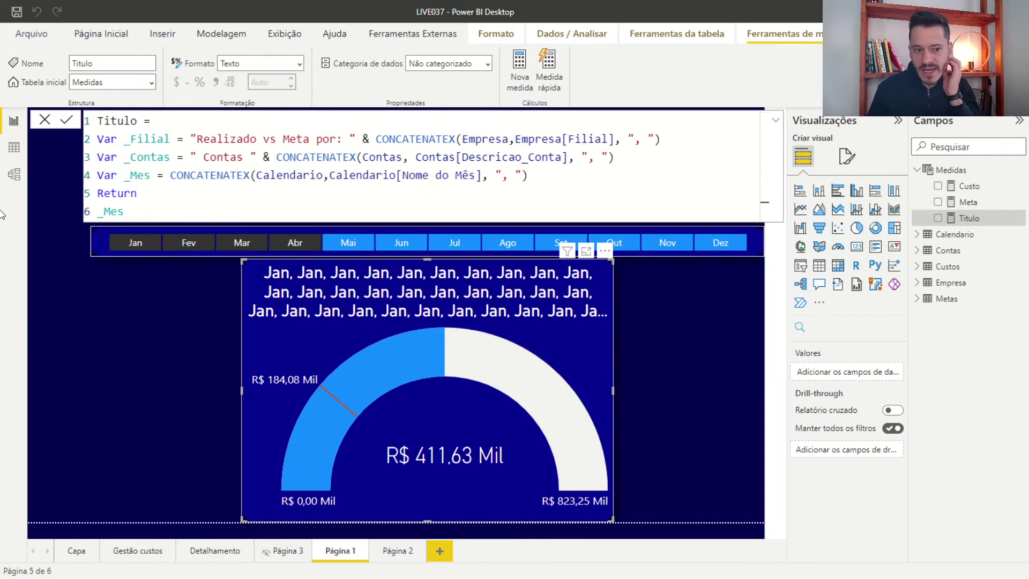
Step: Inspect the Nome do Mês column in the Calendario table's data, temporarily marking its first rows in green
{"action": "left_click", "coordinate": [16, 151]}
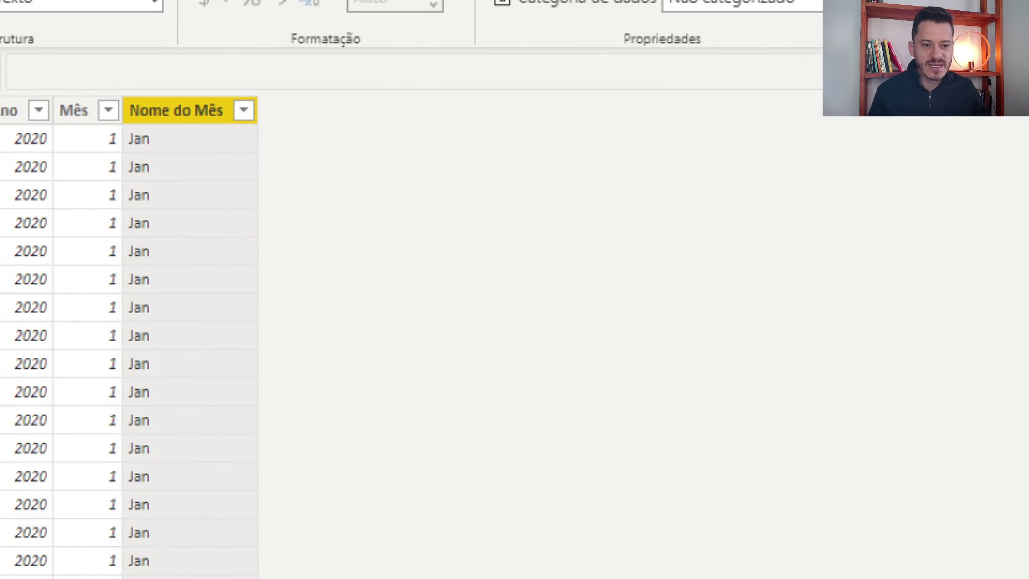
{"action": "mouse_move", "coordinate": [415, 143]}
{"action": "left_mouse_down"}
{"action": "mouse_move", "coordinate": [441, 129]}
{"action": "mouse_move", "coordinate": [467, 149]}
{"action": "left_mouse_up"}
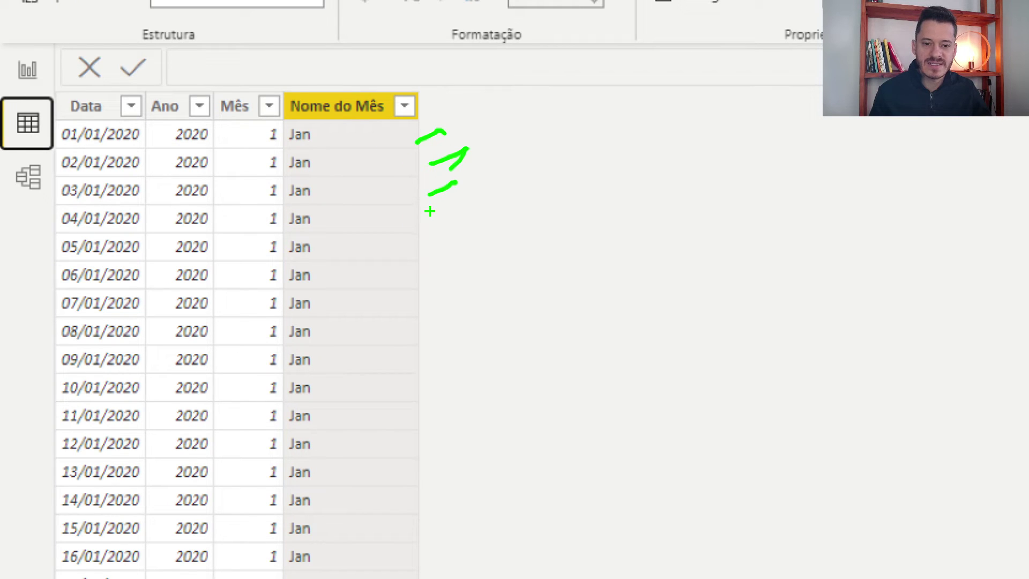
{"action": "key", "text": "Escape"}
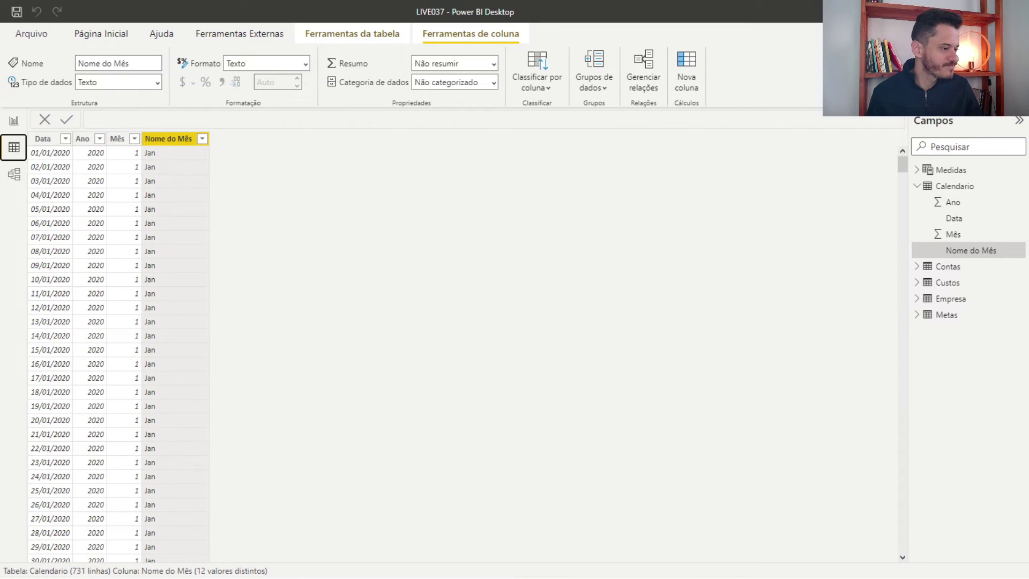
Step: Switch to the WordPad notes and add blank lines after "Quando a sua tabela possui linhas repetidas" to make an empty area
{"action": "key", "text": "alt+Tab"}
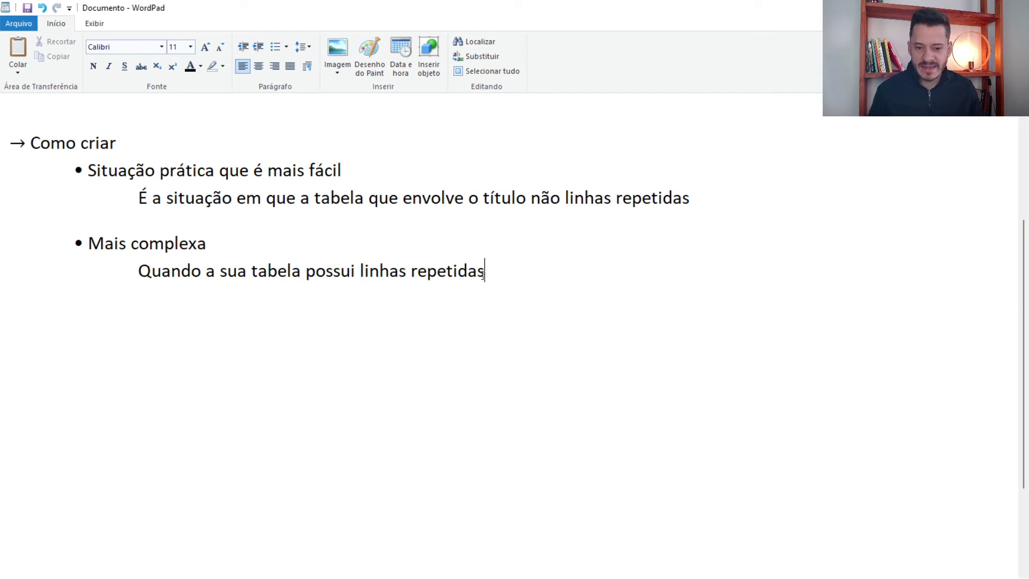
{"action": "key", "text": "Return"}
{"action": "key", "text": "Return"}
{"action": "key", "text": "Return"}
{"action": "key", "text": "Return"}
{"action": "key", "text": "Return"}
{"action": "key", "text": "Return"}
{"action": "key", "text": "Return"}
{"action": "key", "text": "Return"}
{"action": "key", "text": "Return"}
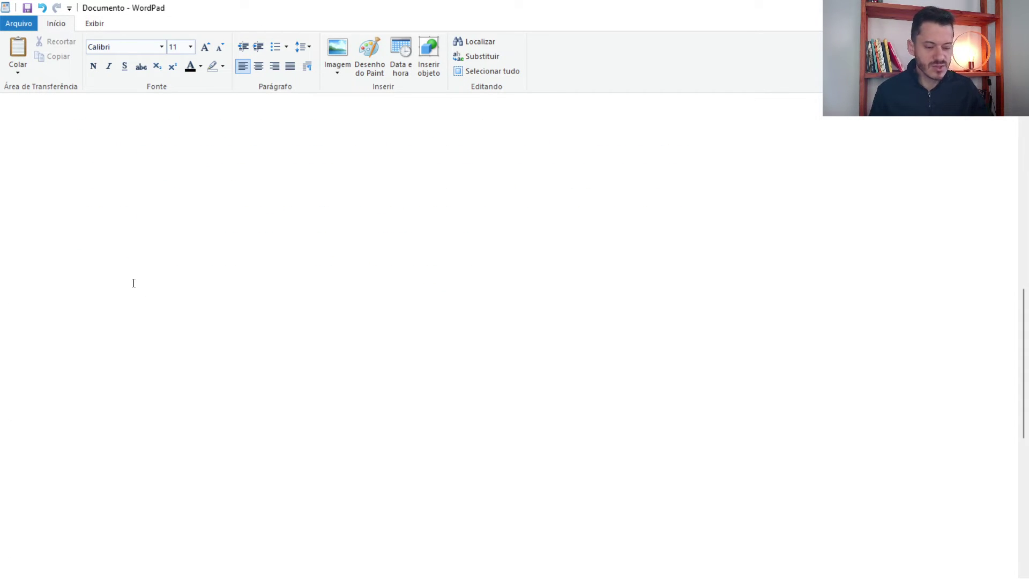
Step: Draw a tall green rectangle as a screen annotation over the blank area, with a narrow column along its left edge
{"action": "key", "text": "ctrl+2"}
{"action": "left_click_drag", "start_coordinate": [42, 173], "coordinate": [334, 531]}
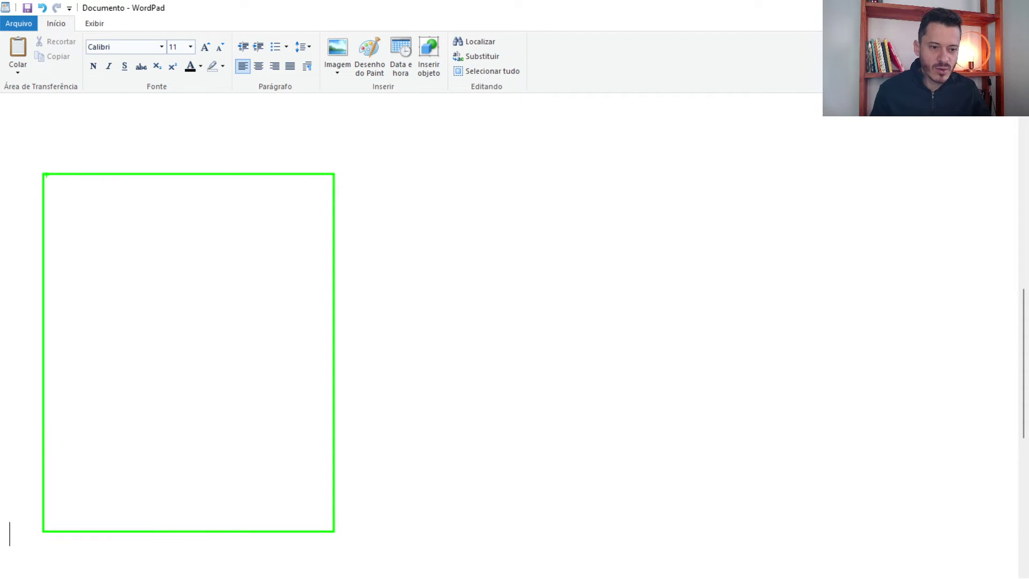
{"action": "left_click_drag", "start_coordinate": [43, 173], "coordinate": [108, 530]}
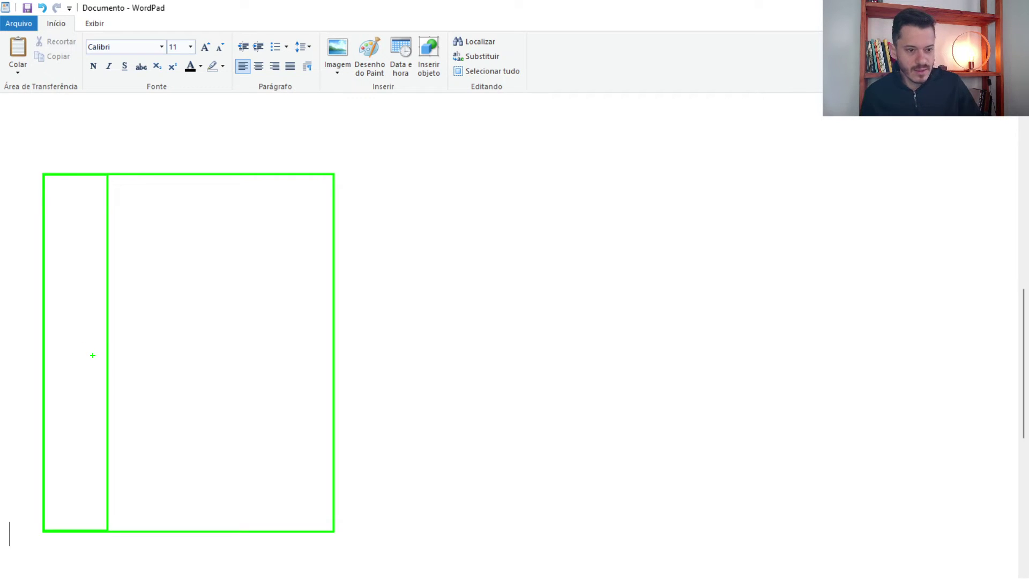
Step: Write JAN on three consecutive lines in the narrow column of the drawn table
{"action": "key", "text": "t"}
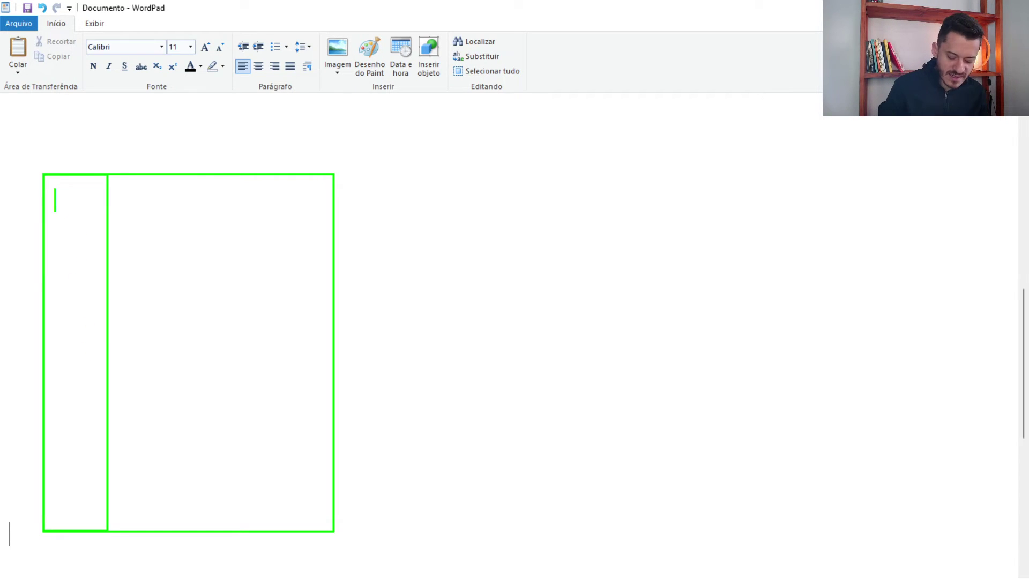
{"action": "type", "text": "JA"}
{"action": "type", "text": "N"}
{"action": "key", "text": "BackSpace"}
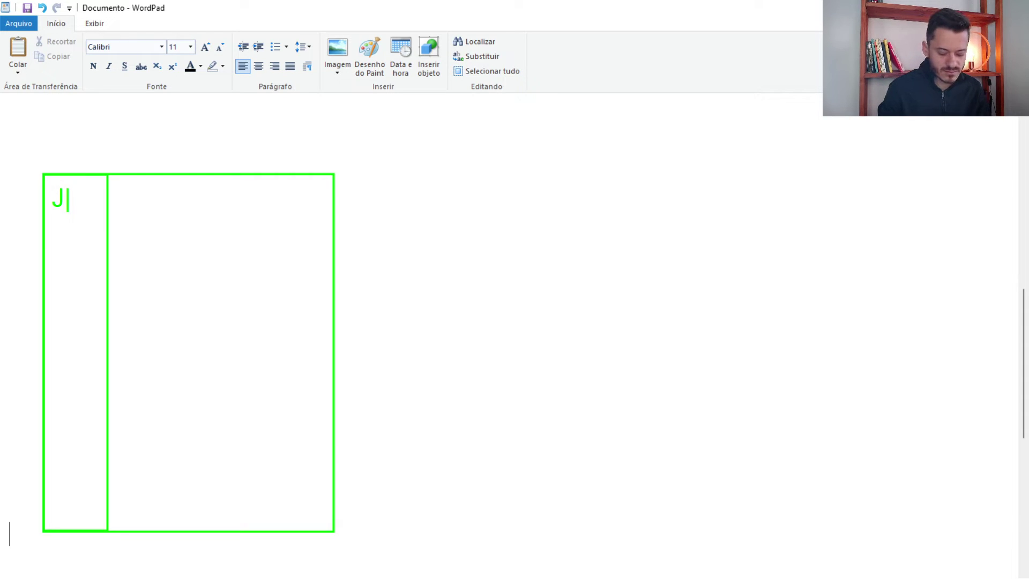
{"action": "type", "text": "AN"}
{"action": "key", "text": "Return"}
{"action": "type", "text": "JAN"}
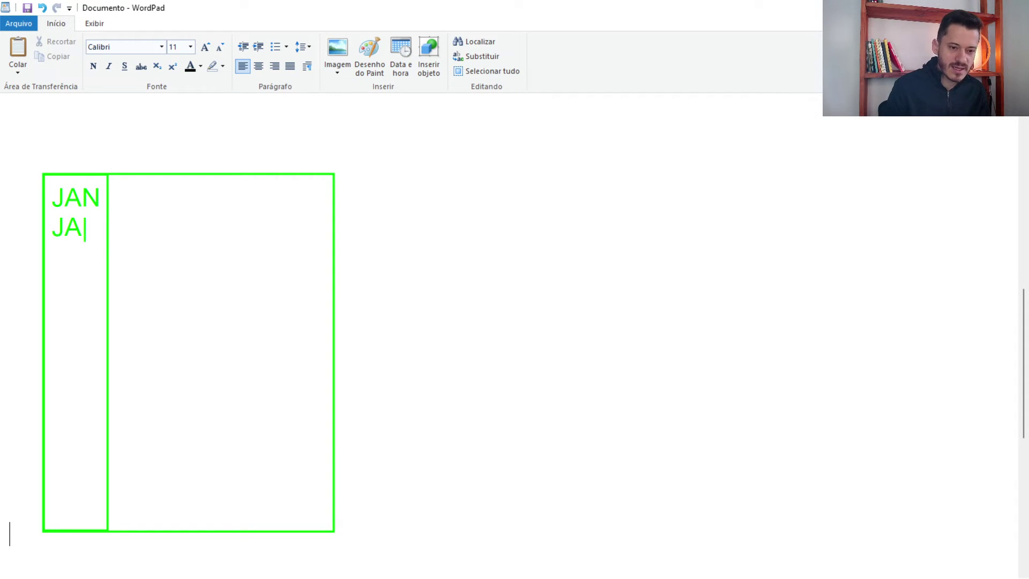
{"action": "key", "text": "Return"}
{"action": "type", "text": "JAN"}
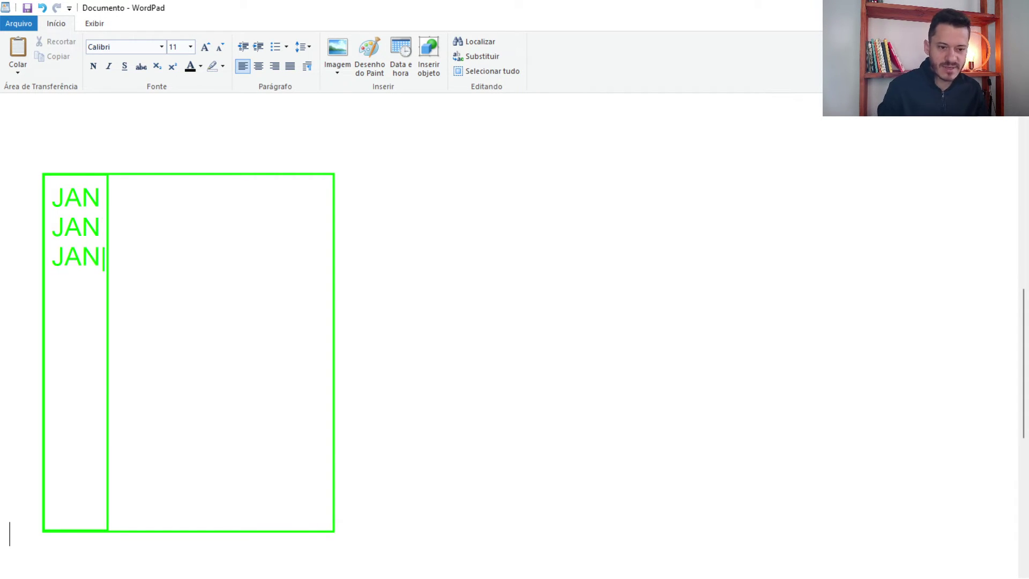
Step: Continue the month list with FEV on two lines and MAR on two lines, and end the text annotation
{"action": "key", "text": "Return"}
{"action": "type", "text": "FEV"}
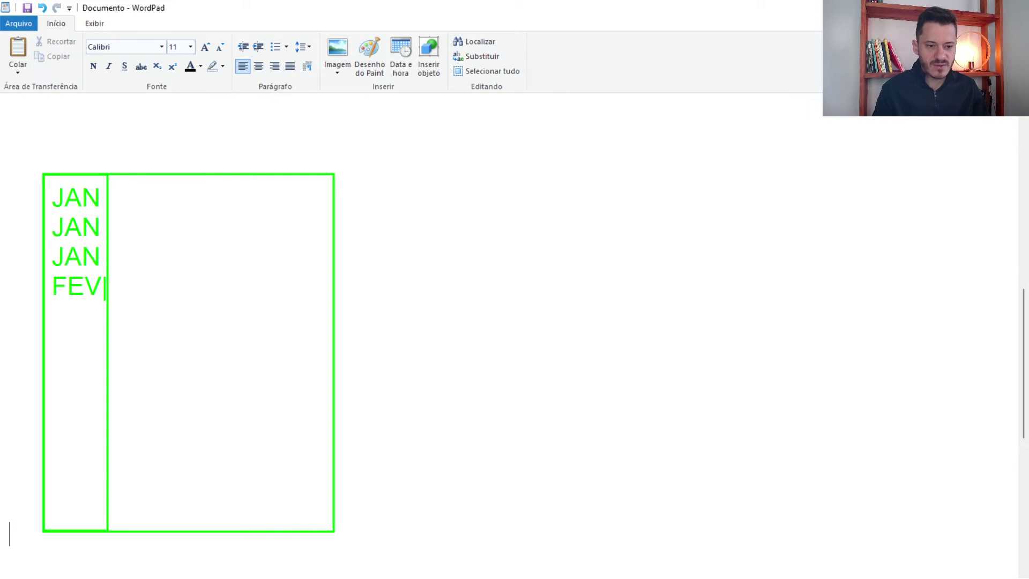
{"action": "key", "text": "Return"}
{"action": "type", "text": "FEV"}
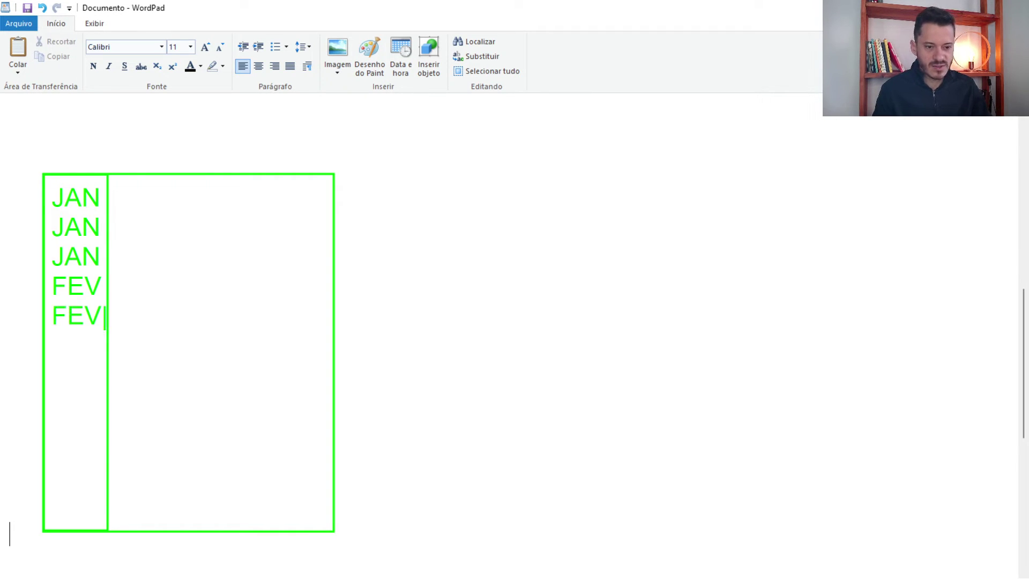
{"action": "key", "text": "Return"}
{"action": "type", "text": "MAR"}
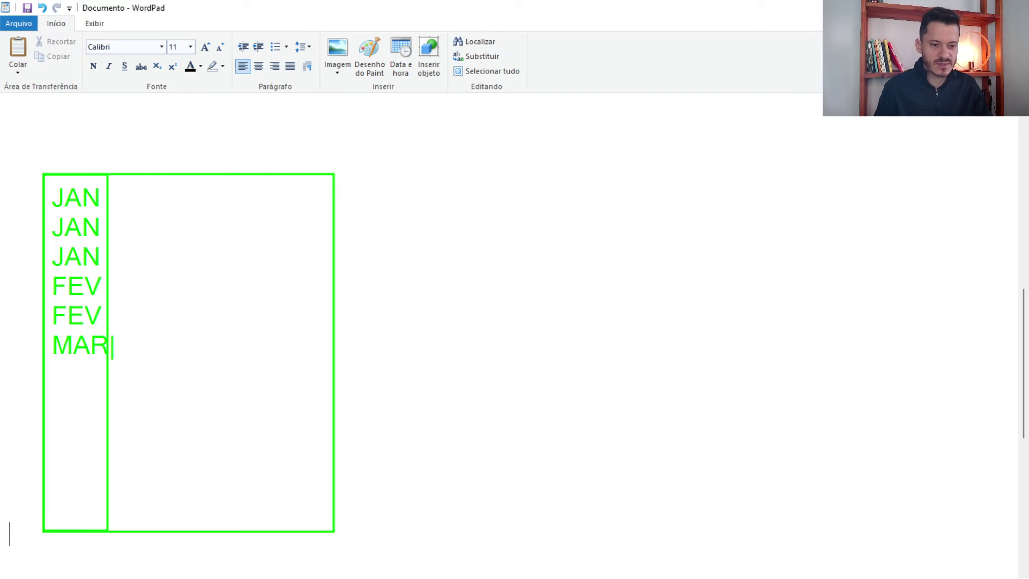
{"action": "key", "text": "Return"}
{"action": "type", "text": "MAR"}
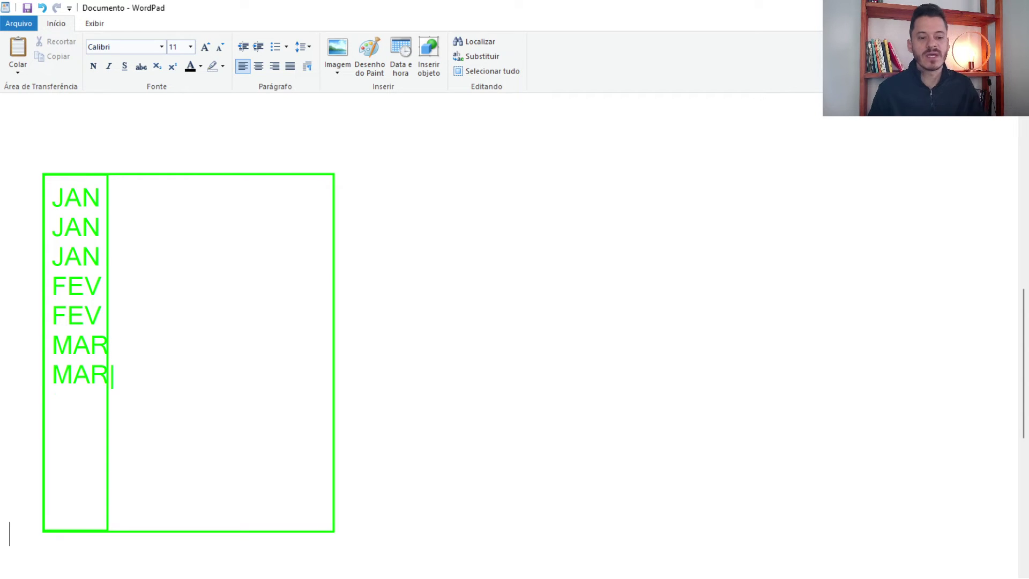
{"action": "key", "text": "Escape"}
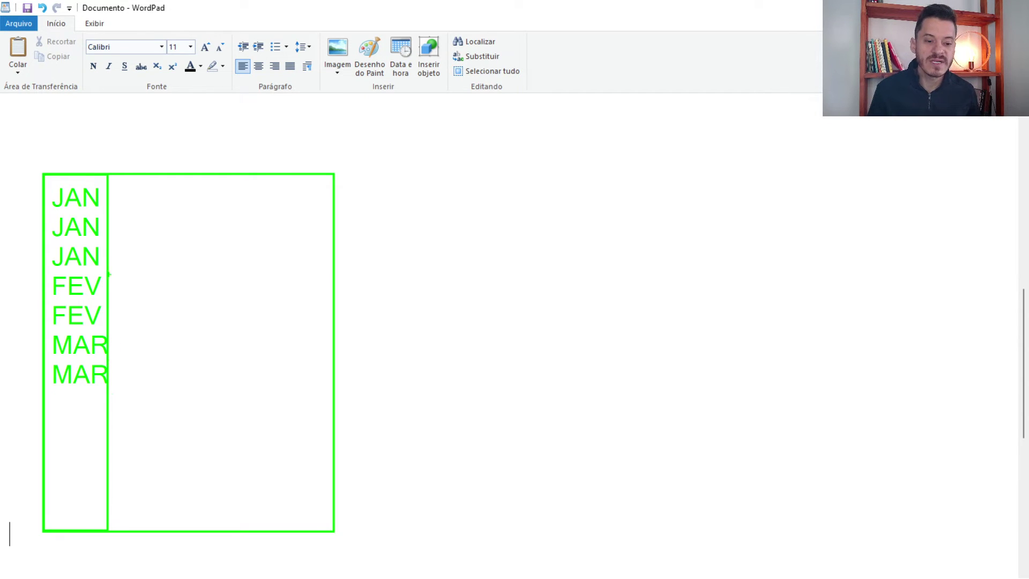
Step: Draw a second green table with a narrow first column right of the first one, listing JAN, FEV and MAR once each
{"action": "left_click_drag", "start_coordinate": [588, 157], "coordinate": [897, 539]}
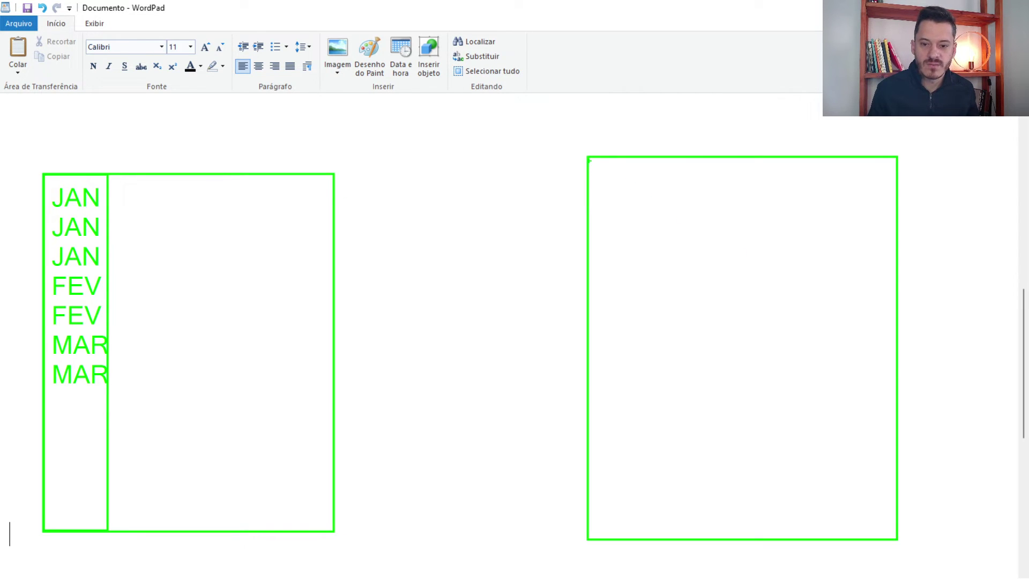
{"action": "left_click_drag", "start_coordinate": [587, 158], "coordinate": [665, 537]}
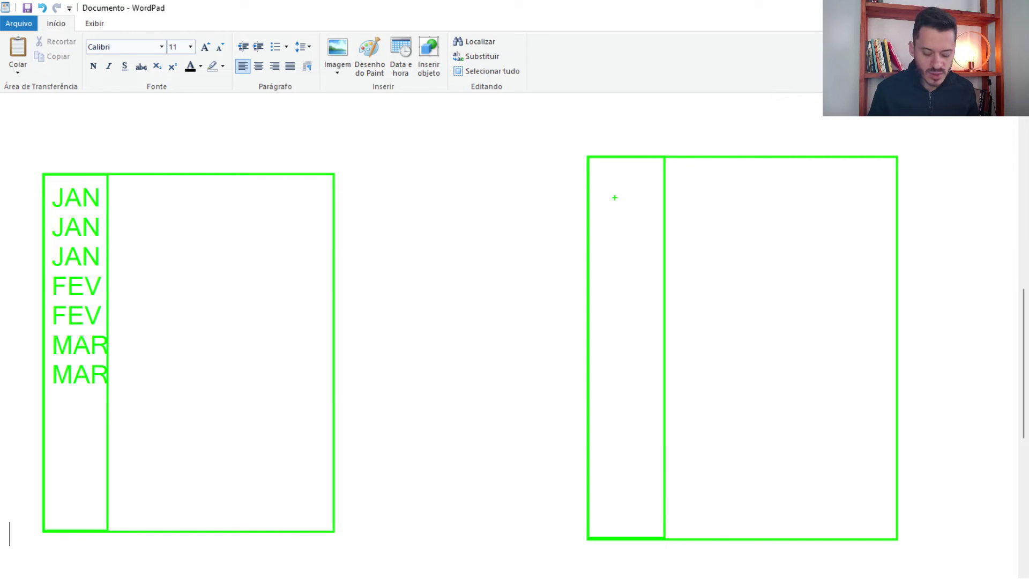
{"action": "key", "text": "t"}
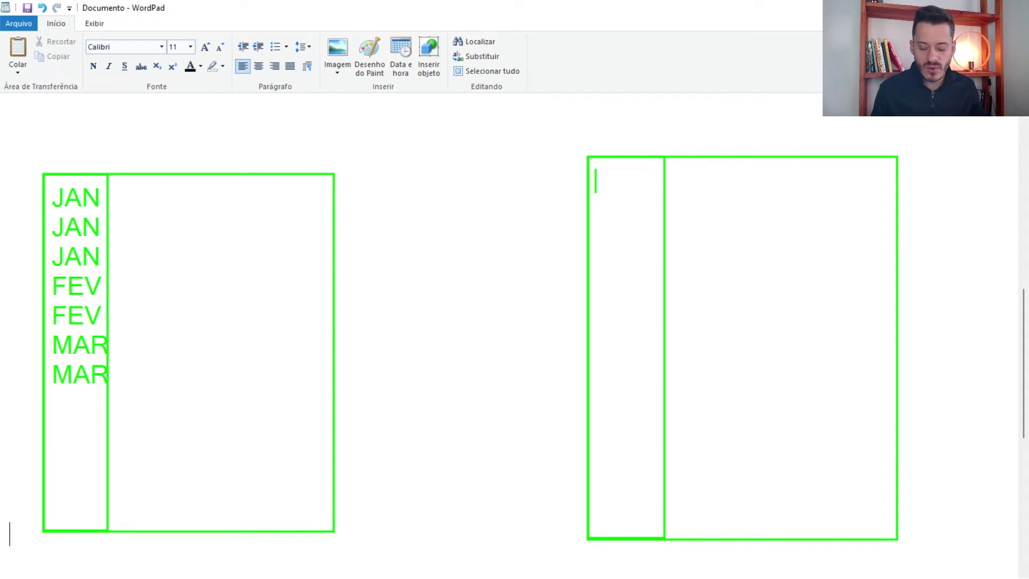
{"action": "type", "text": "JAN"}
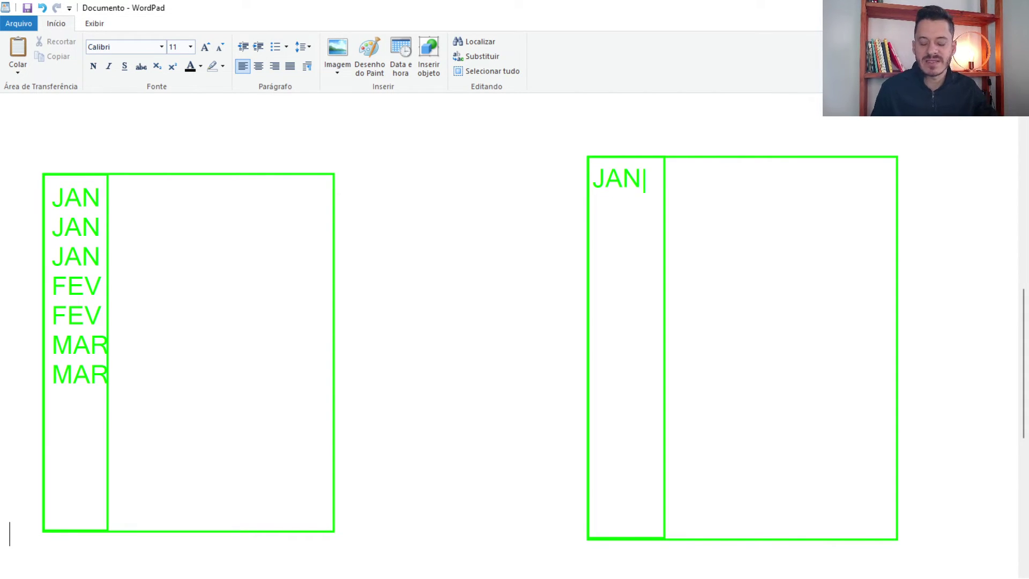
{"action": "key", "text": "Return"}
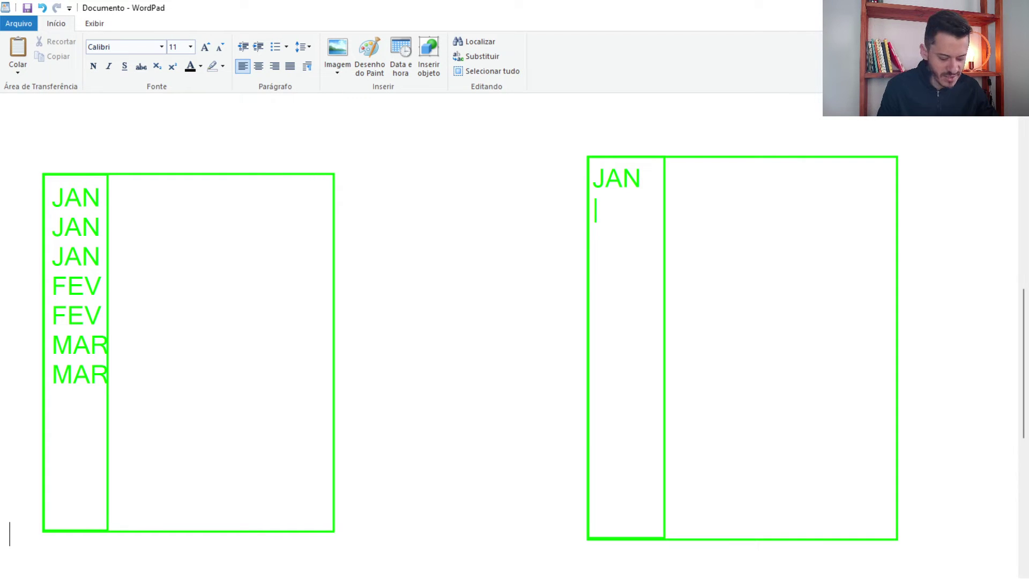
{"action": "type", "text": "FEV"}
{"action": "key", "text": "Return"}
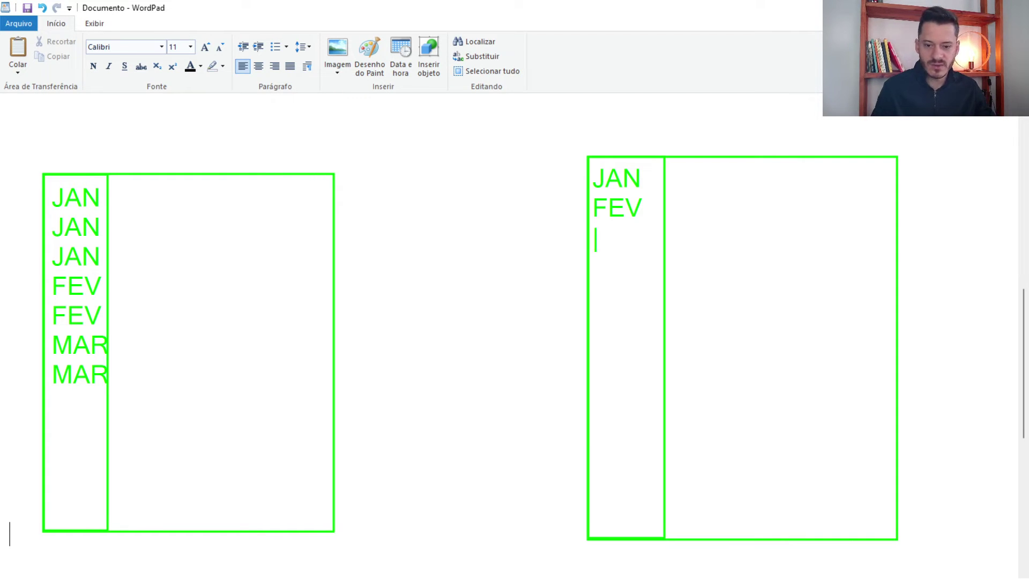
{"action": "type", "text": "MAR"}
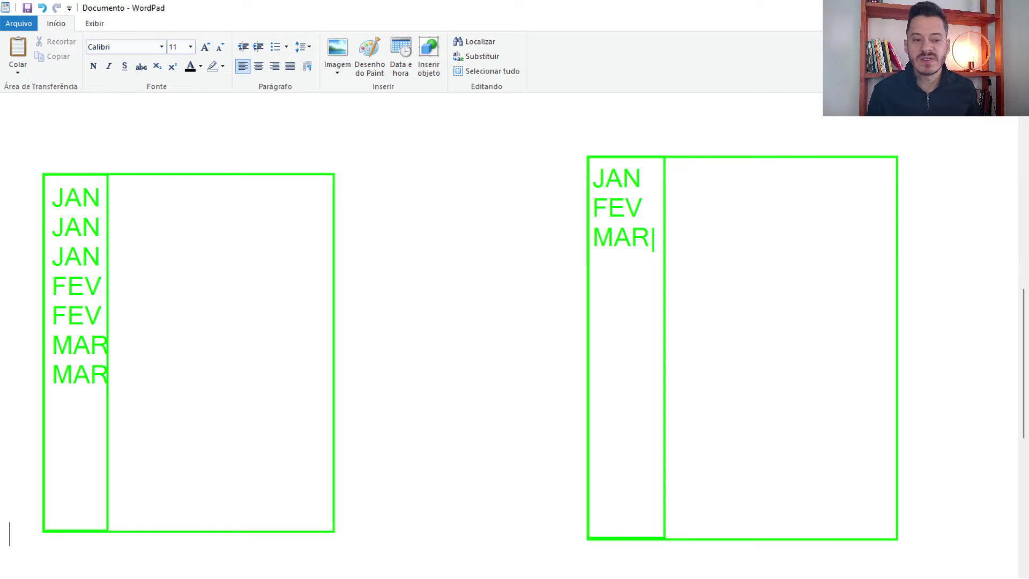
{"action": "key", "text": "Escape"}
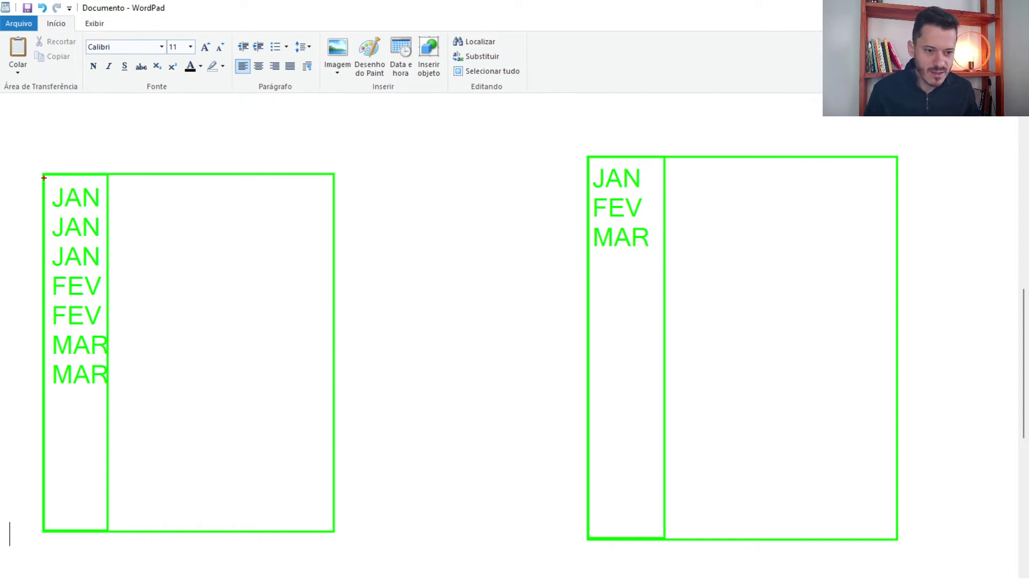
Step: Frame the three JAN entries and the two FEV entries in red, with an arrow from each group toward the second table
{"action": "mouse_move", "coordinate": [44, 178]}
{"action": "left_mouse_down"}
{"action": "mouse_move", "coordinate": [87, 218]}
{"action": "mouse_move", "coordinate": [116, 265]}
{"action": "mouse_move", "coordinate": [108, 270]}
{"action": "mouse_move", "coordinate": [138, 236]}
{"action": "mouse_move", "coordinate": [583, 157]}
{"action": "mouse_move", "coordinate": [563, 183]}
{"action": "left_mouse_up"}
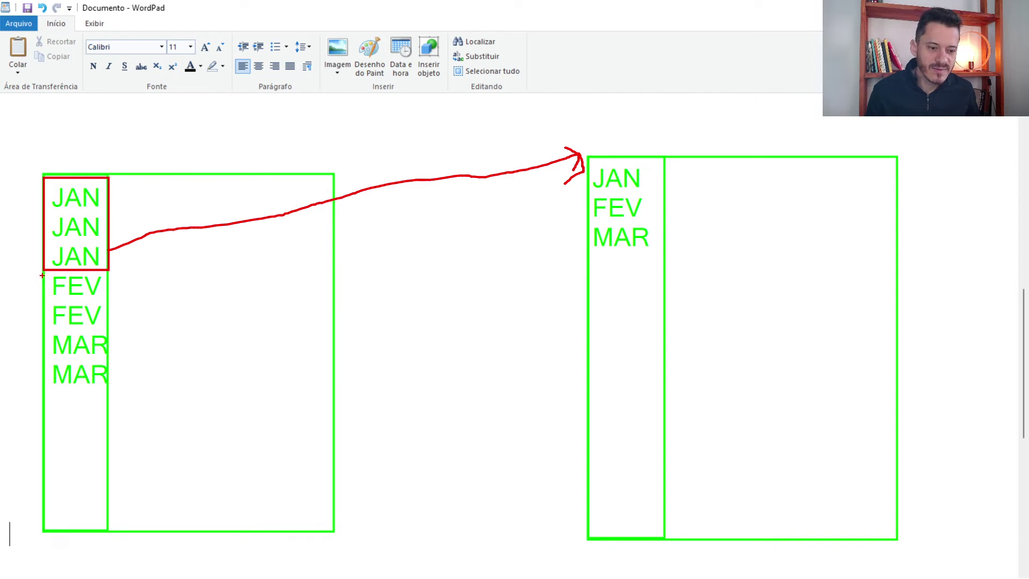
{"action": "mouse_move", "coordinate": [42, 276]}
{"action": "left_mouse_down"}
{"action": "mouse_move", "coordinate": [102, 291]}
{"action": "mouse_move", "coordinate": [107, 327]}
{"action": "mouse_move", "coordinate": [255, 270]}
{"action": "mouse_move", "coordinate": [545, 216]}
{"action": "left_mouse_up"}
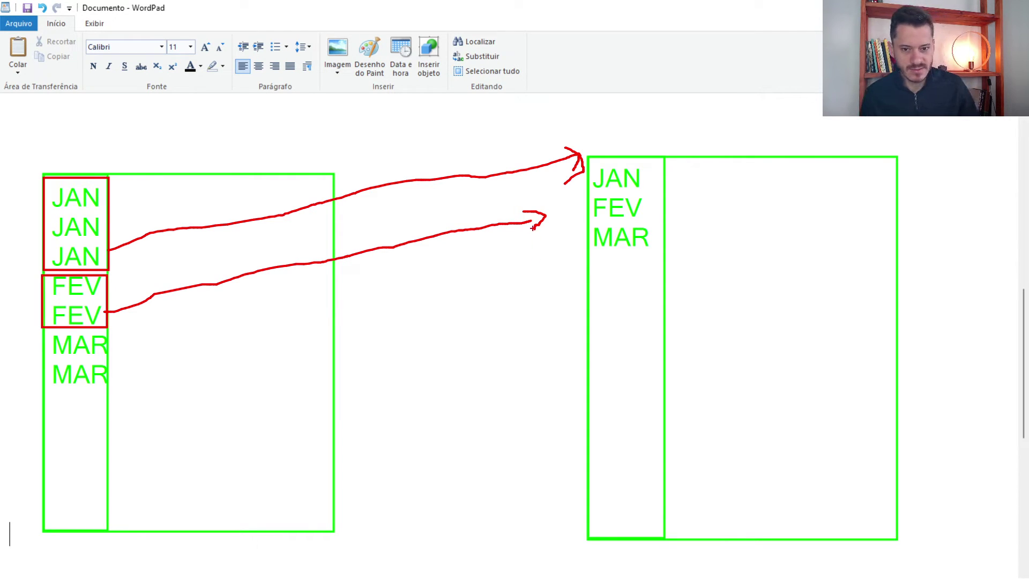
Step: Write the word values in red above the arrows, frame it with a red rectangle and end the screen annotation
{"action": "type", "text": "valeus"}
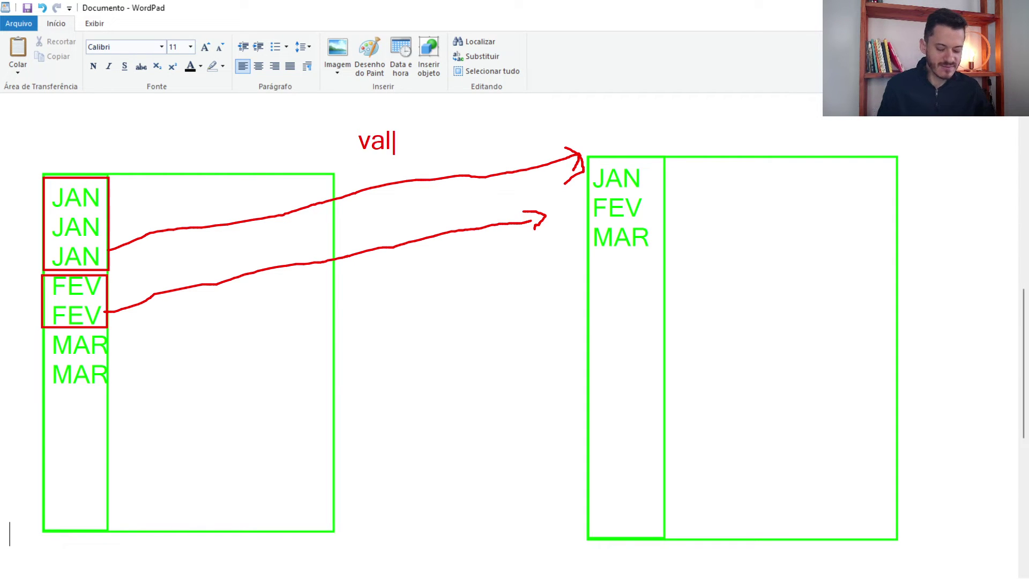
{"action": "key", "text": "BackSpace"}
{"action": "key", "text": "BackSpace"}
{"action": "key", "text": "BackSpace"}
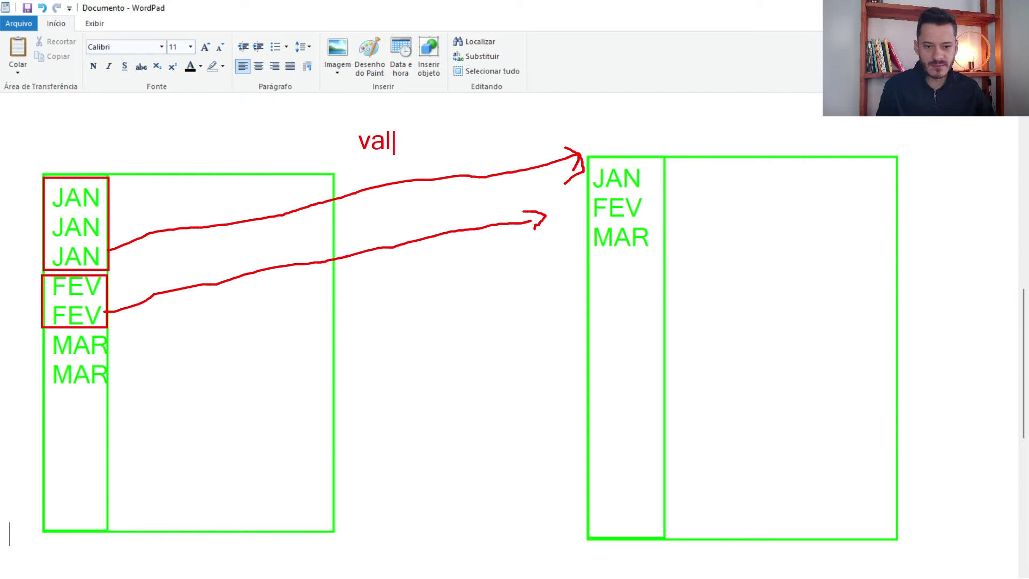
{"action": "type", "text": "ues"}
{"action": "key", "text": "BackSpace"}
{"action": "key", "text": "BackSpace"}
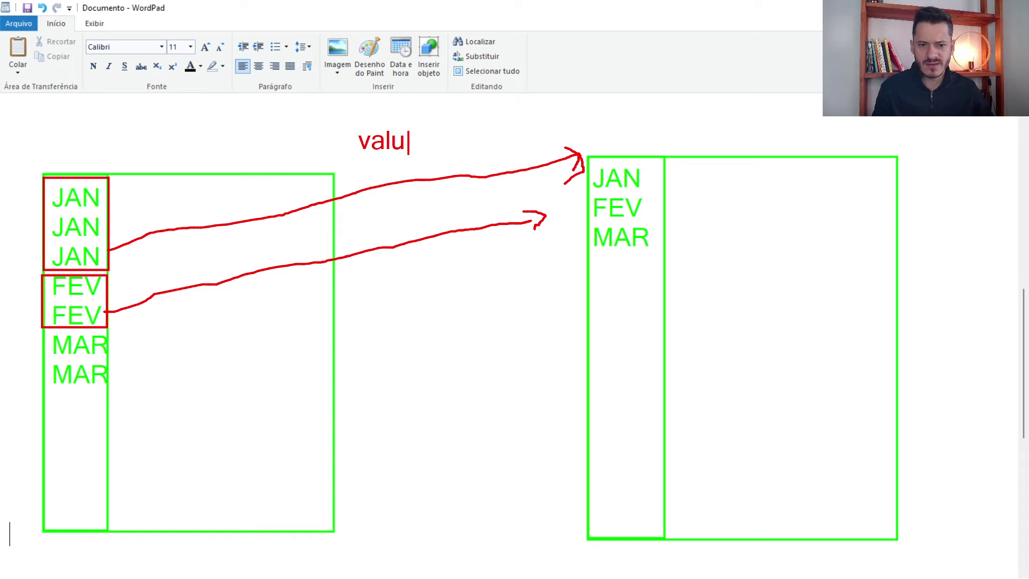
{"action": "type", "text": "es"}
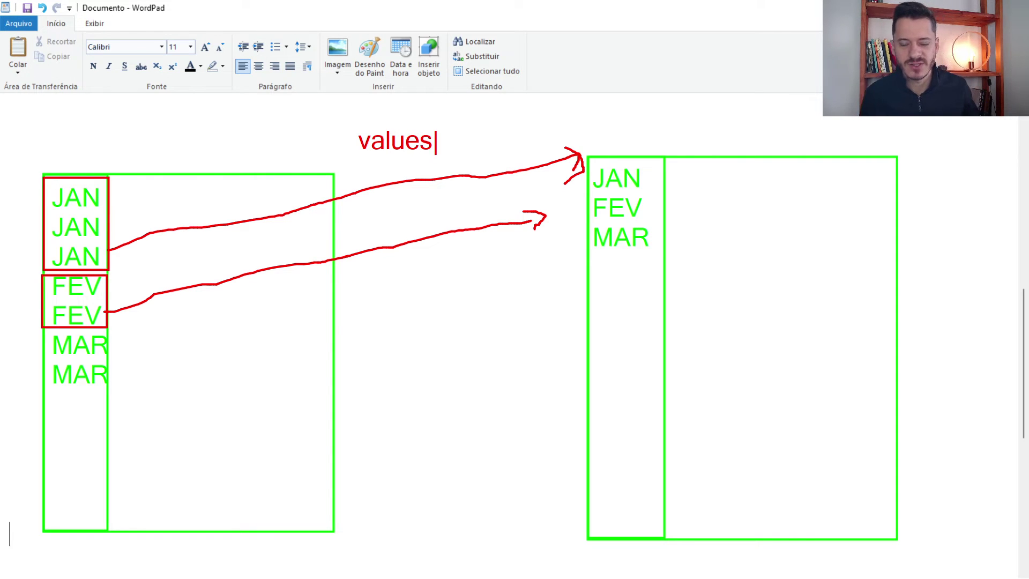
{"action": "key", "text": "Escape"}
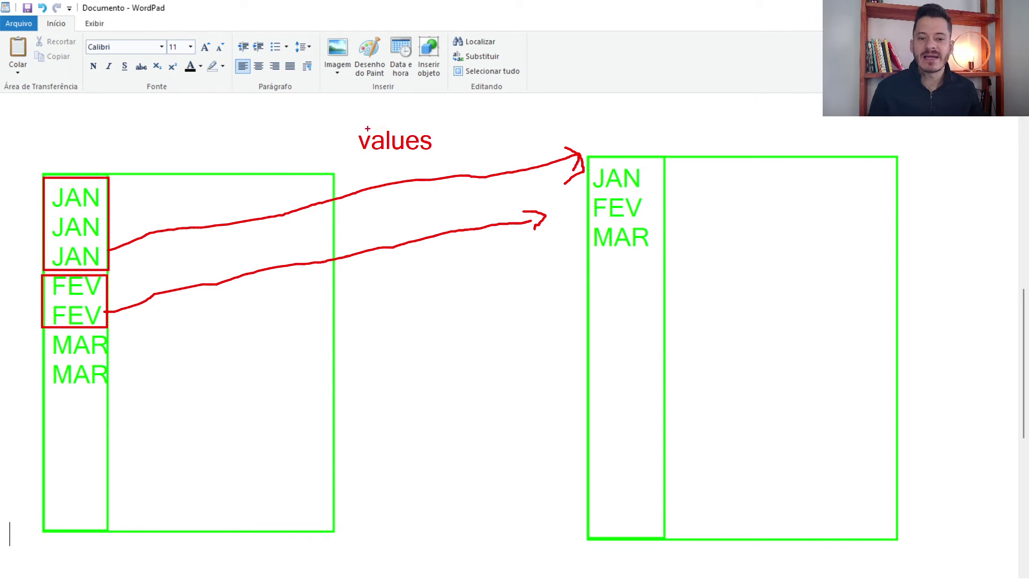
{"action": "left_click_drag", "start_coordinate": [349, 125], "coordinate": [440, 156]}
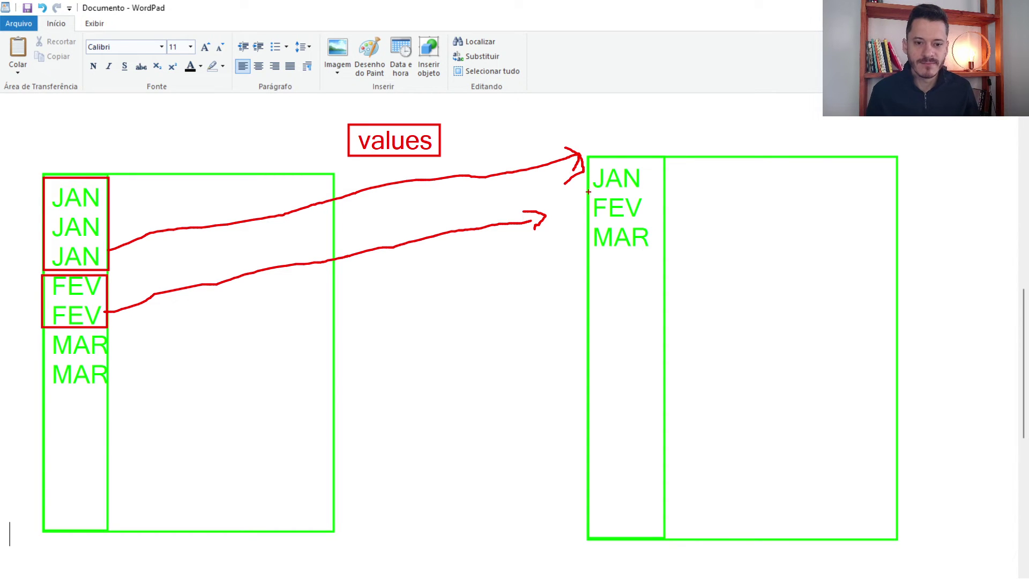
{"action": "key", "text": "Escape"}
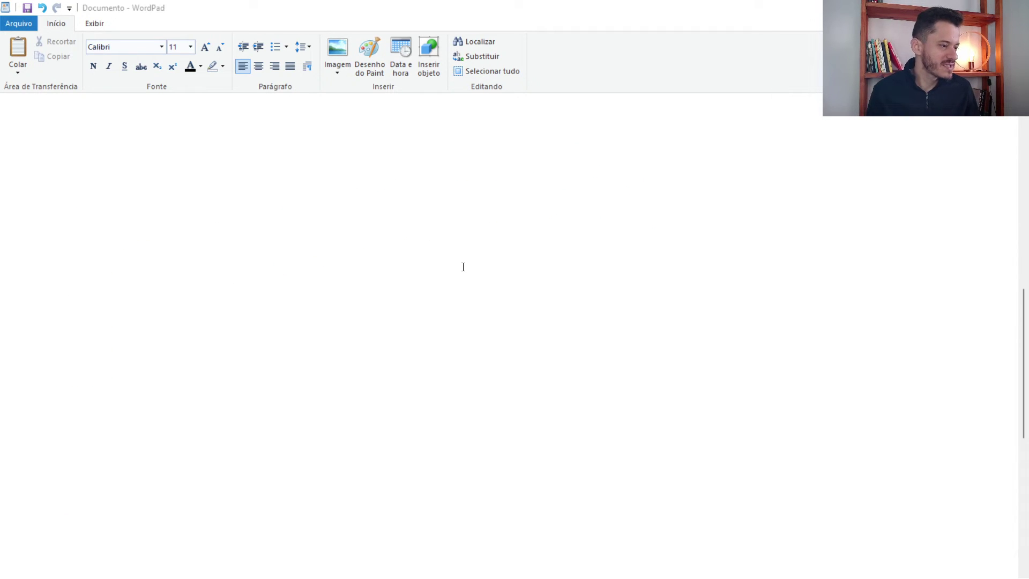
Step: Switch to Power BI Desktop and open the Titulo measure's formula from the report view
{"action": "key", "text": "alt+Tab"}
{"action": "left_click", "coordinate": [14, 121]}
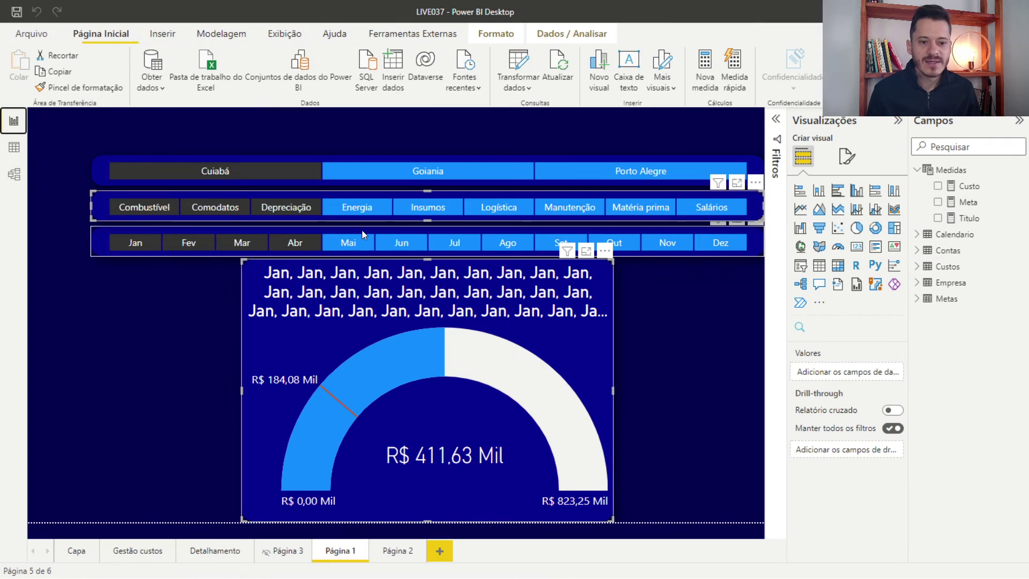
{"action": "left_click", "coordinate": [965, 218]}
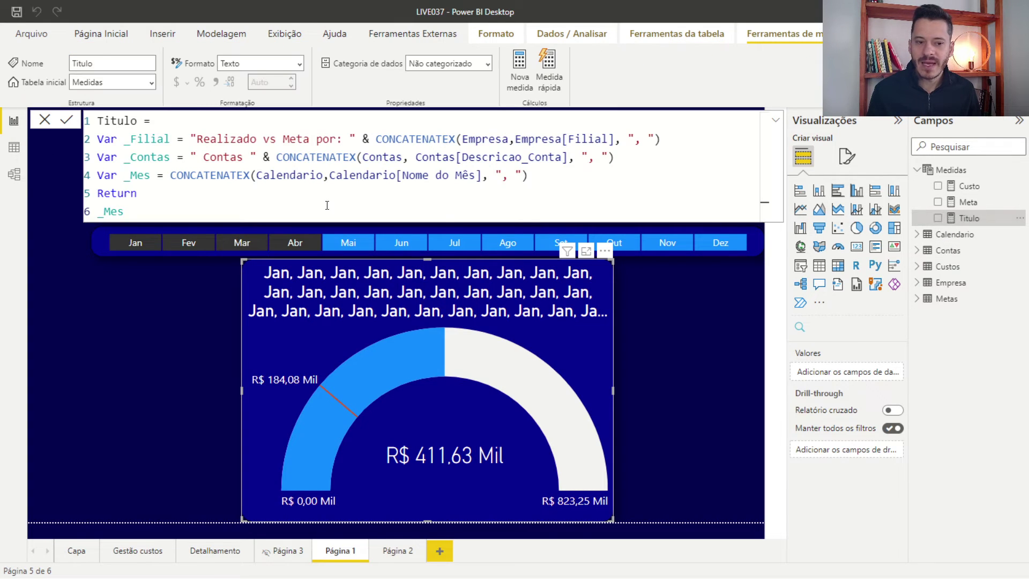
Step: Replace the Calendario table argument of CONCATENATEX in the _Mes variable with a VALUES function
{"action": "left_click", "coordinate": [284, 182]}
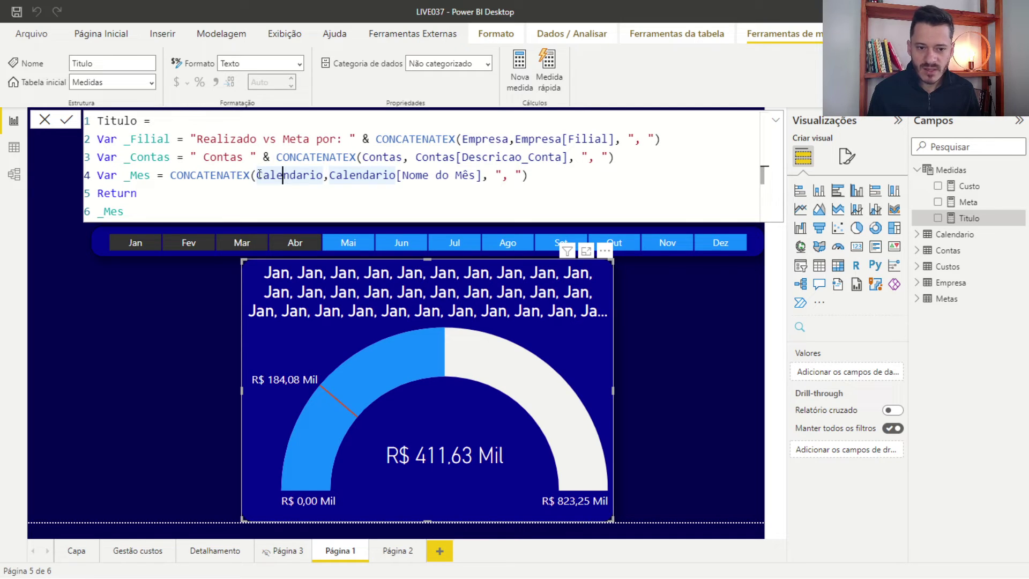
{"action": "left_click_drag", "start_coordinate": [257, 176], "coordinate": [324, 178]}
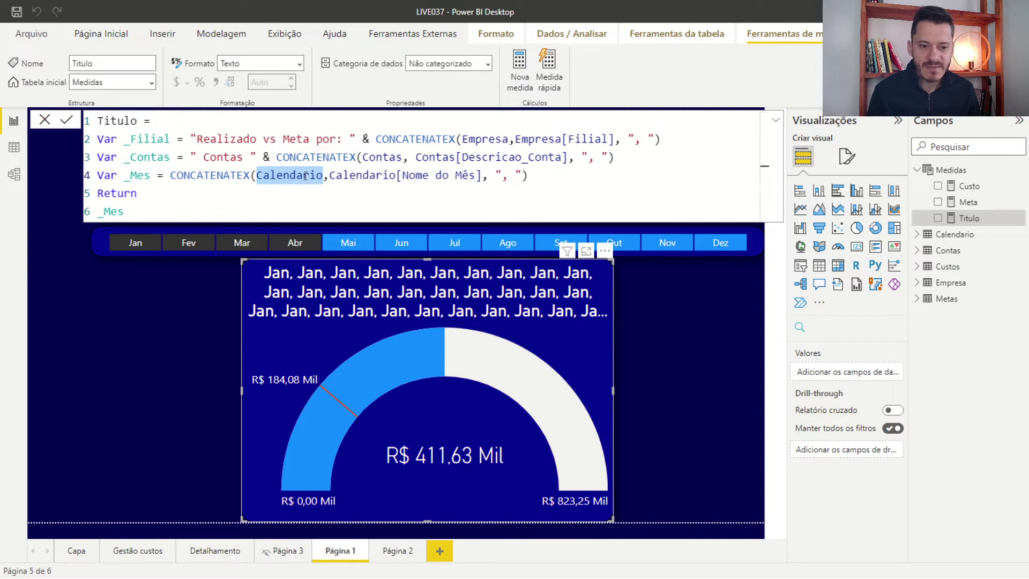
{"action": "left_click", "coordinate": [304, 176]}
{"action": "left_click_drag", "start_coordinate": [256, 175], "coordinate": [323, 176]}
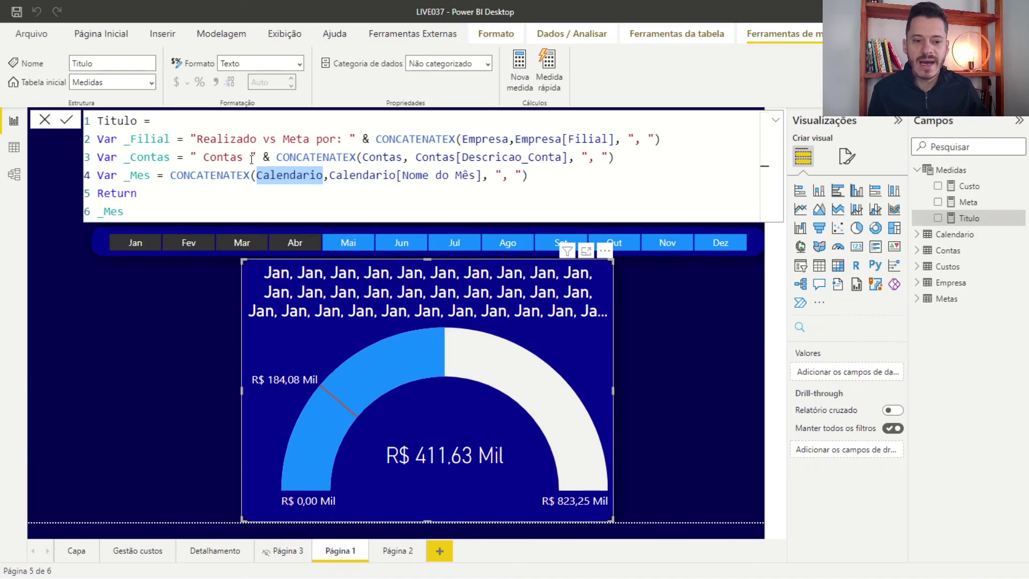
{"action": "type", "text": "values"}
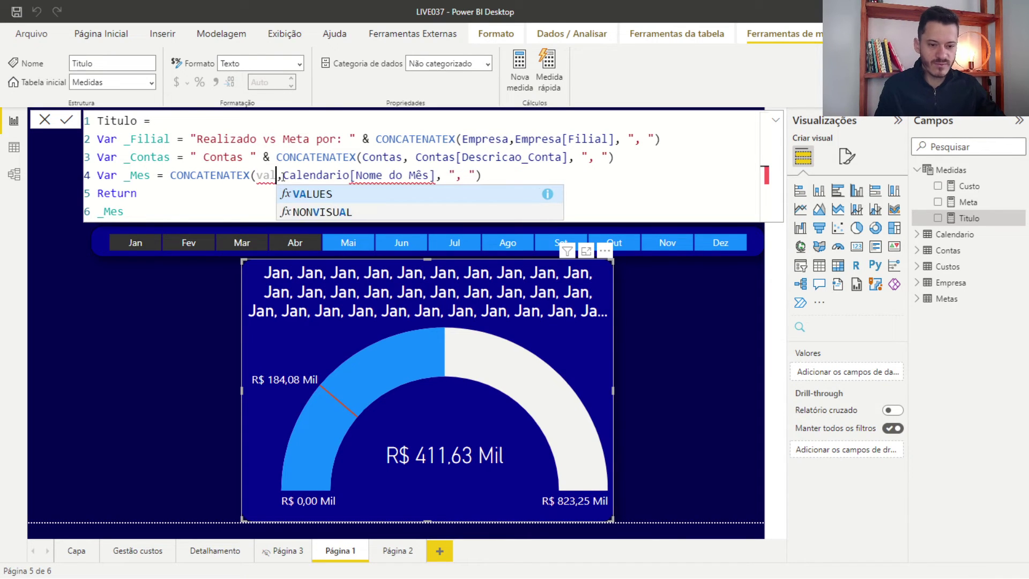
{"action": "key", "text": "Tab"}
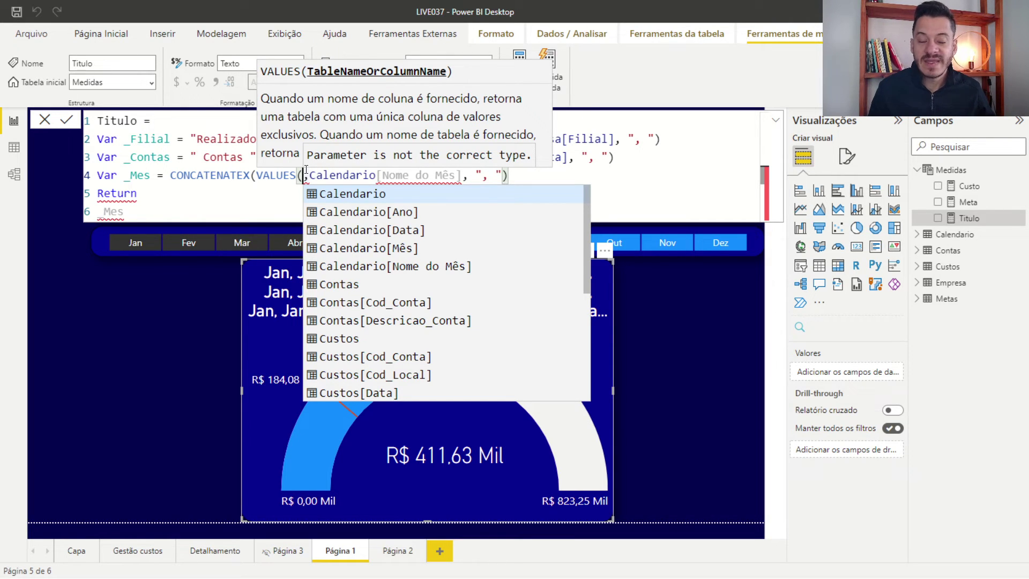
{"action": "key", "text": "Escape"}
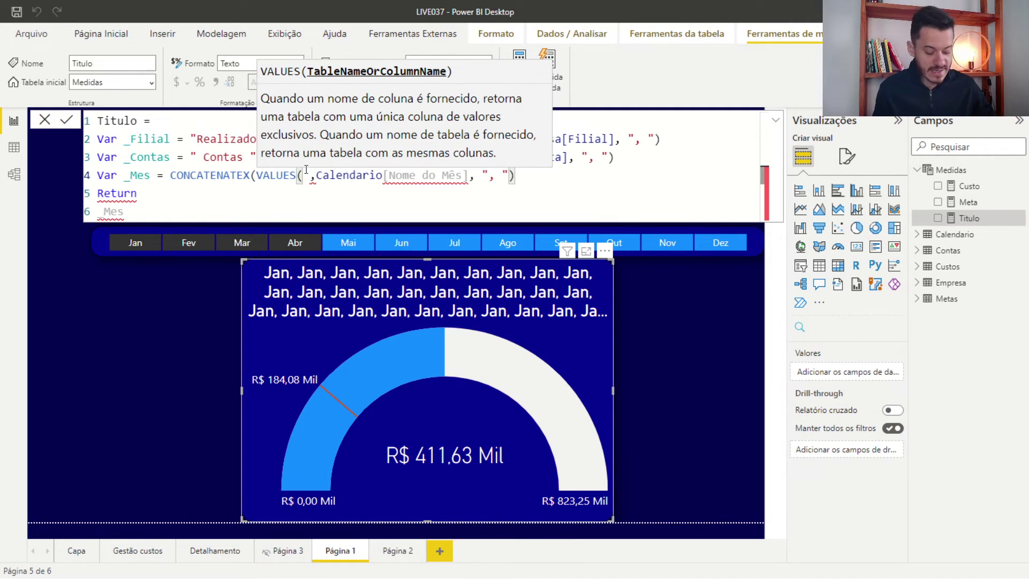
Step: Give VALUES the column Calendario[Nome do Mês], close its parenthesis and commit the Titulo measure
{"action": "type", "text": "calenda"}
{"action": "key", "text": "Tab"}
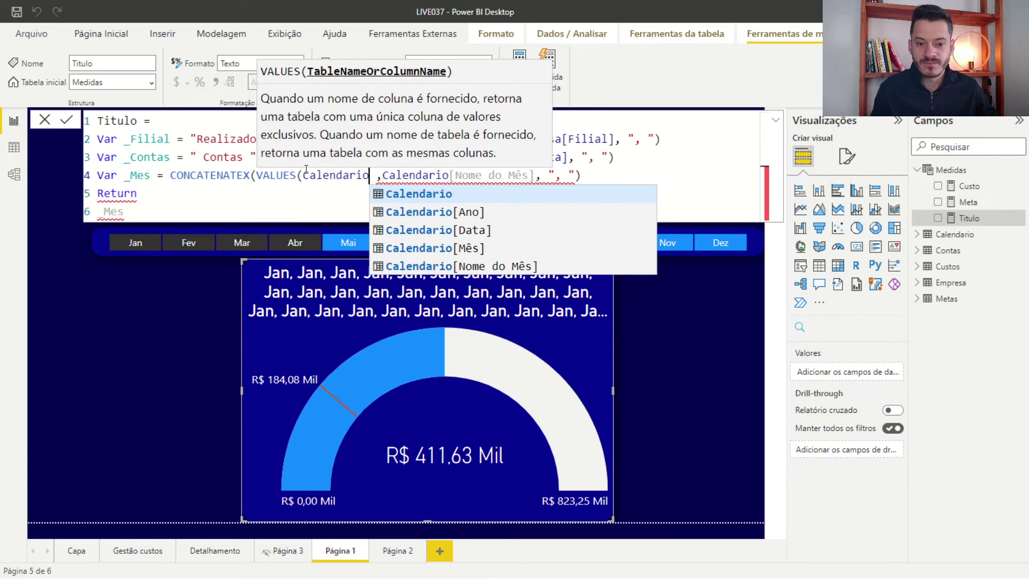
{"action": "left_click", "coordinate": [430, 267]}
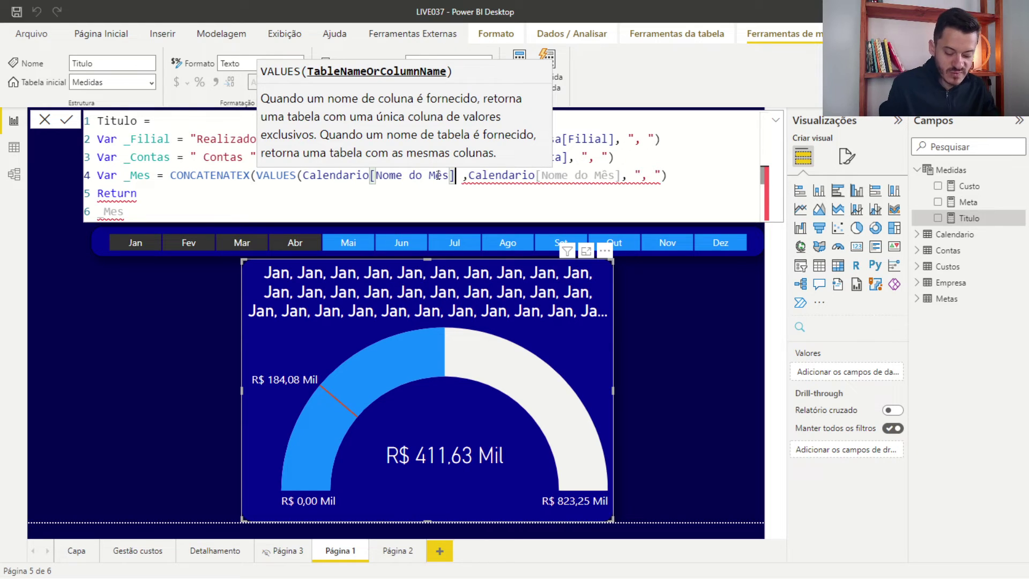
{"action": "type", "text": ")"}
{"action": "key", "text": "Down"}
{"action": "key", "text": "Down"}
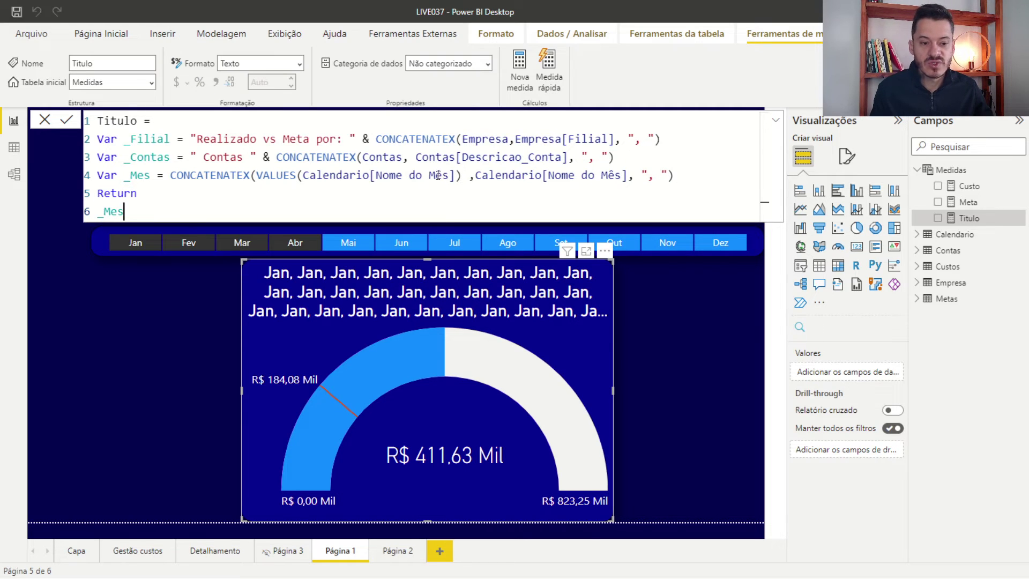
{"action": "key", "text": "Return"}
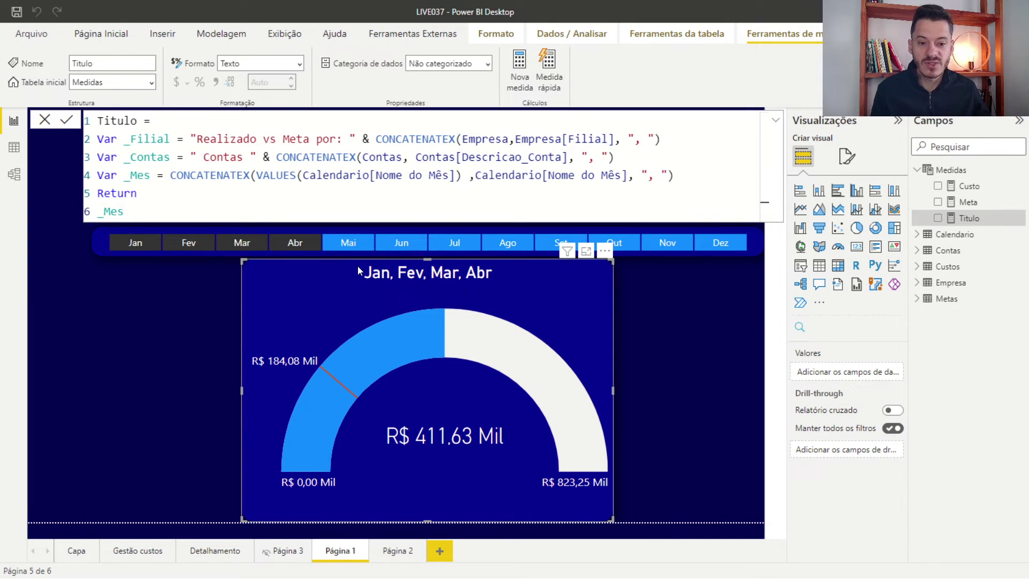
Step: Add Mai to the month slicer selection, and copy VALUES(Calendario[Nome do Mês]) from the Titulo measure
{"action": "left_click", "coordinate": [348, 242]}
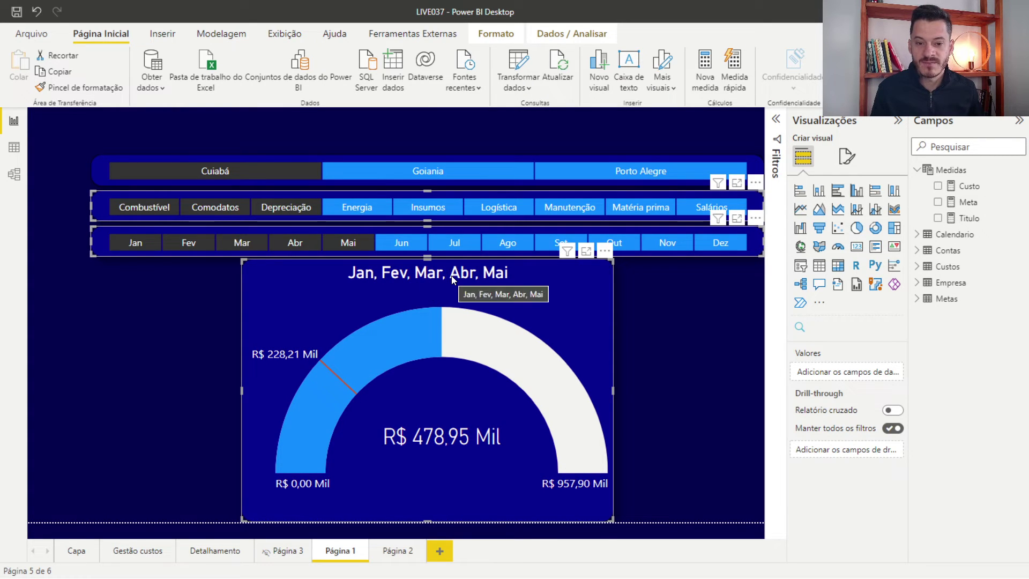
{"action": "left_click", "coordinate": [967, 217]}
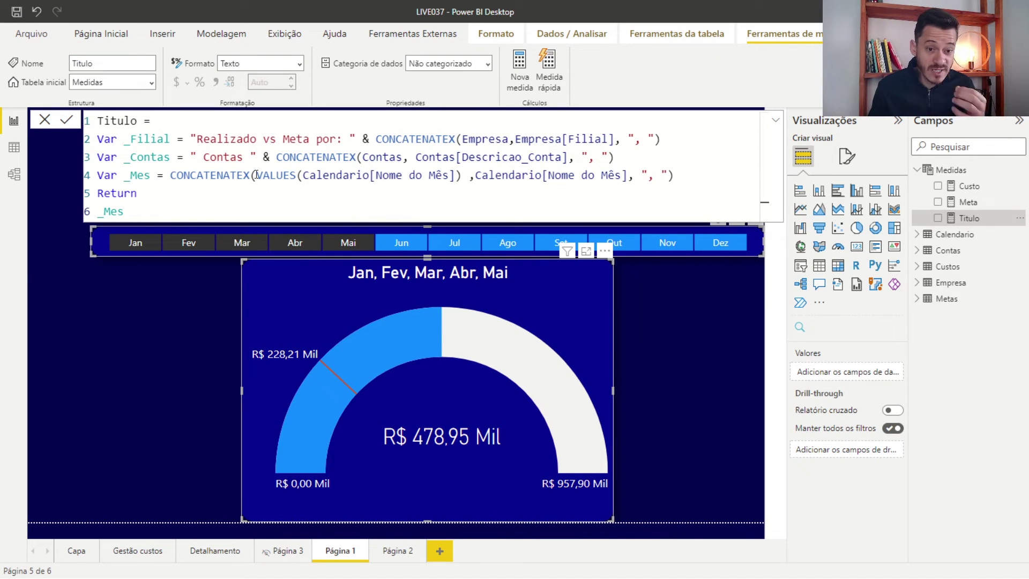
{"action": "left_click_drag", "start_coordinate": [256, 175], "coordinate": [461, 175]}
{"action": "key", "text": "ctrl+c"}
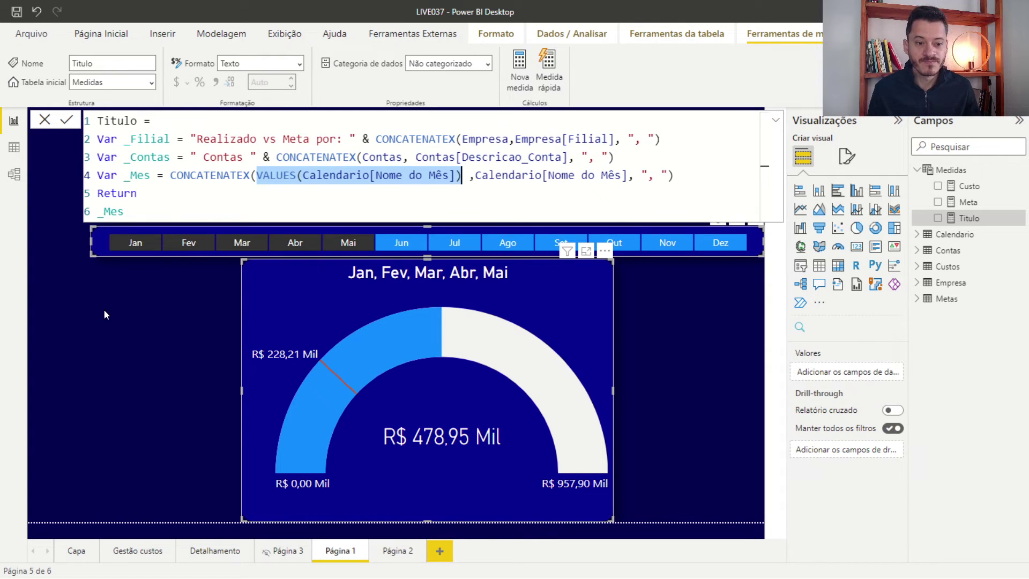
Step: Examine the Nome do Mês column in the Calendario table's data, marking its beginning with a red outline
{"action": "left_click", "coordinate": [14, 149]}
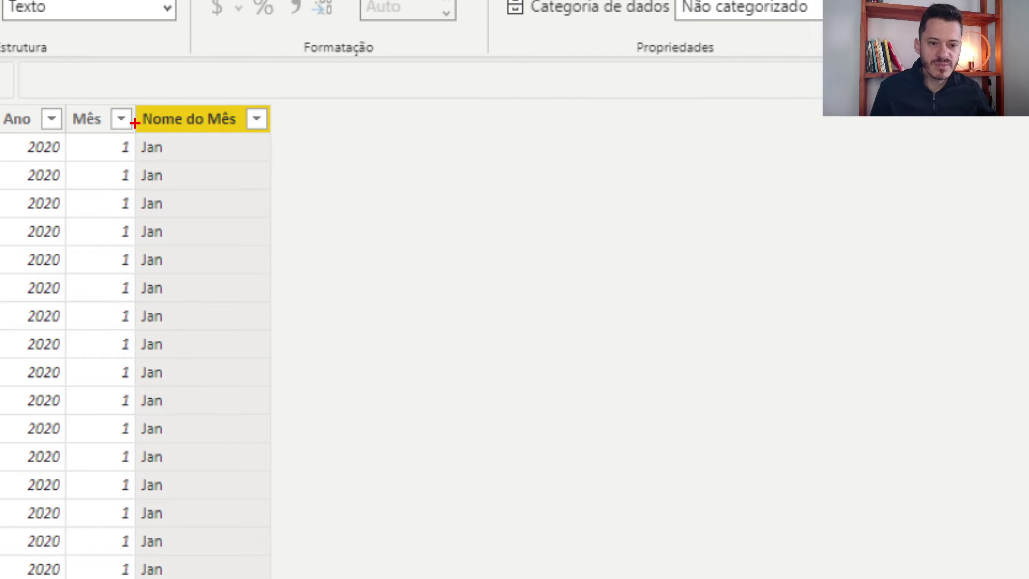
{"action": "left_click_drag", "start_coordinate": [132, 121], "coordinate": [178, 170]}
{"action": "key", "text": "Escape"}
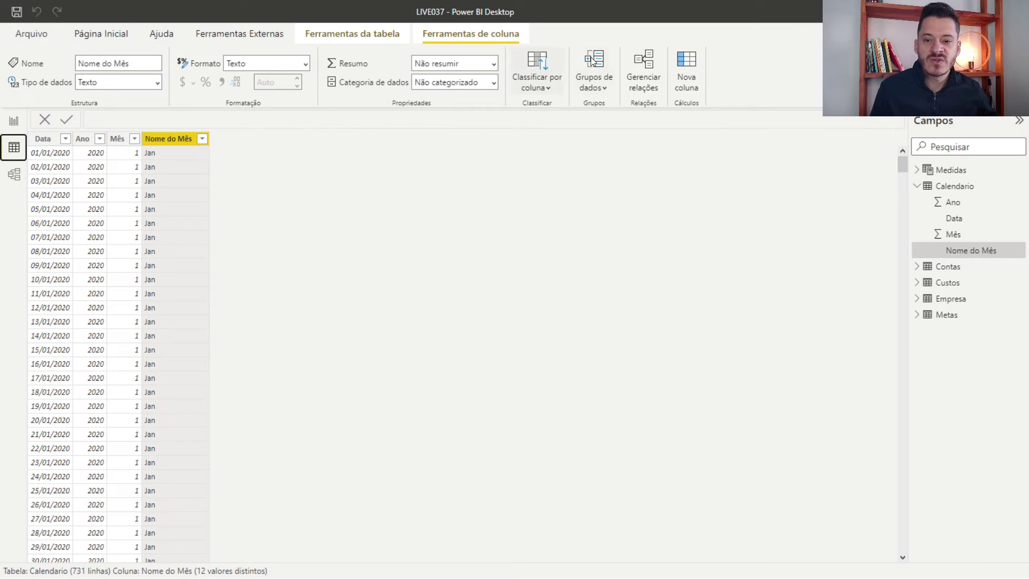
Step: Create a calculated table named Tabela with the copied expression VALUES(Calendario[Nome do Mês])
{"action": "left_click", "coordinate": [332, 31]}
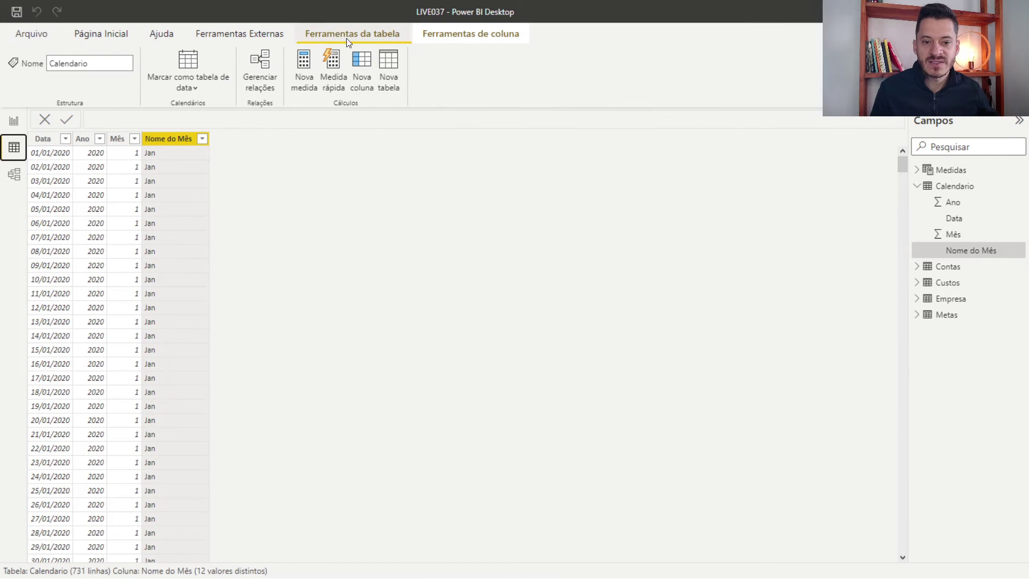
{"action": "left_click", "coordinate": [386, 75]}
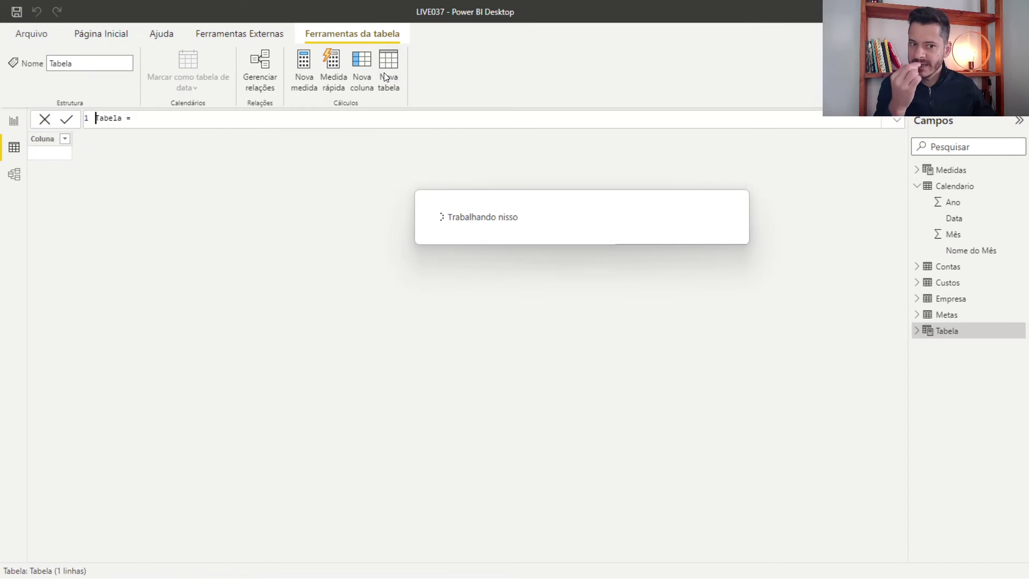
{"action": "left_click", "coordinate": [150, 118]}
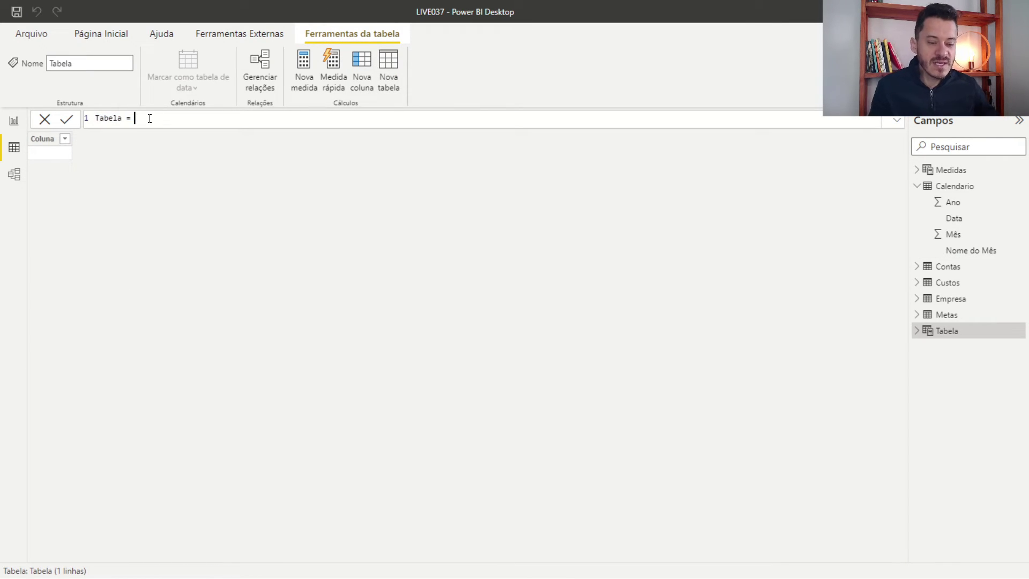
{"action": "key", "text": "ctrl+v"}
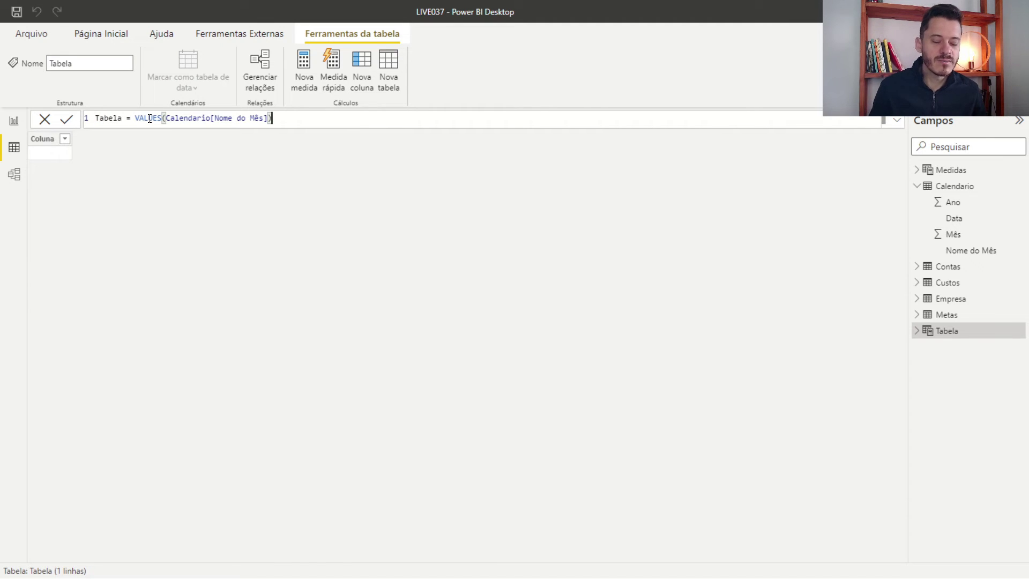
{"action": "key", "text": "Return"}
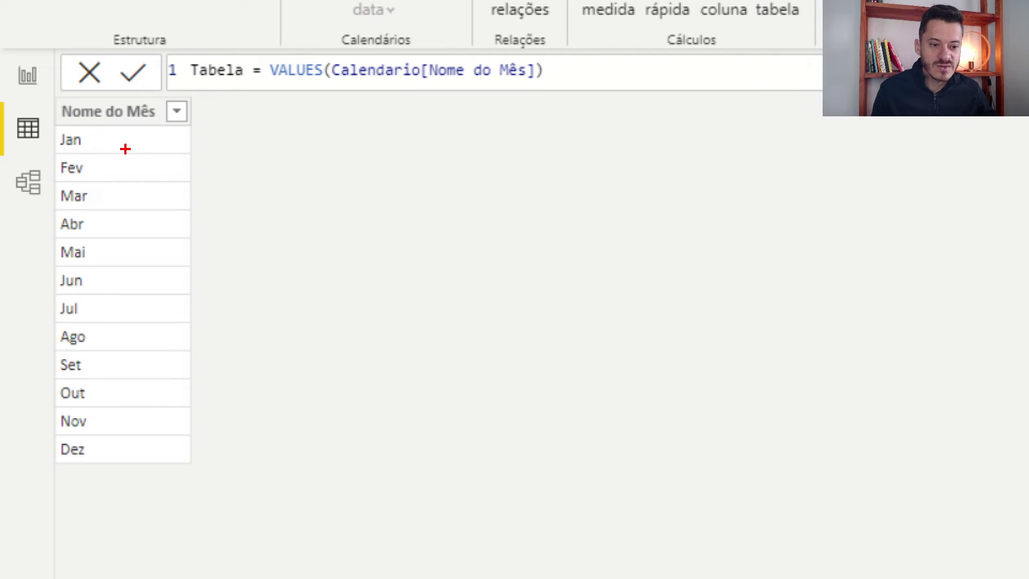
Step: Point out the Jan, Fev and Mar rows of the new table with red frames, and end the annotation
{"action": "left_click_drag", "start_coordinate": [46, 128], "coordinate": [124, 150]}
{"action": "mouse_move", "coordinate": [43, 155]}
{"action": "left_mouse_down"}
{"action": "mouse_move", "coordinate": [106, 187]}
{"action": "mouse_move", "coordinate": [110, 213]}
{"action": "left_mouse_up"}
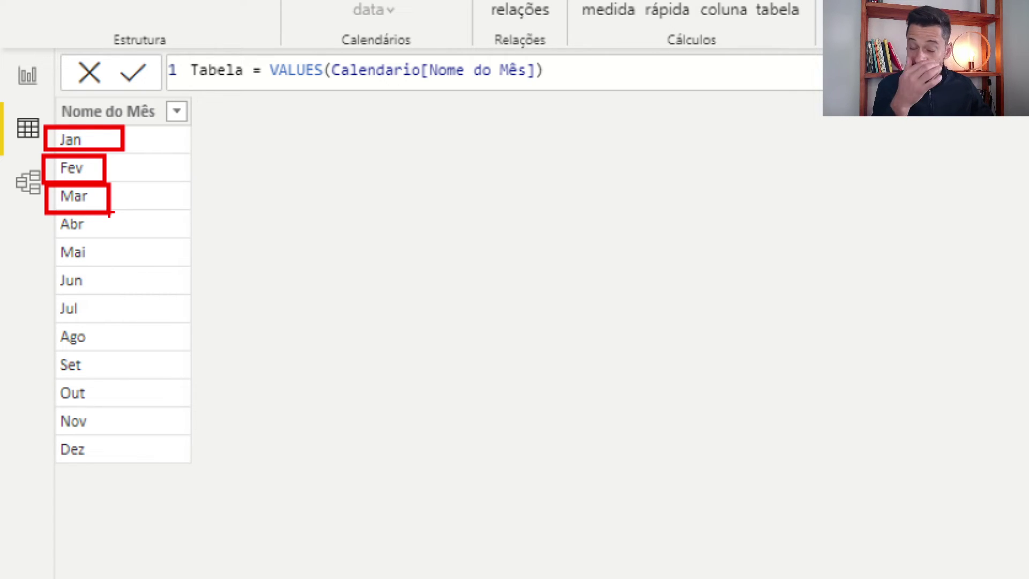
{"action": "key", "text": "Escape"}
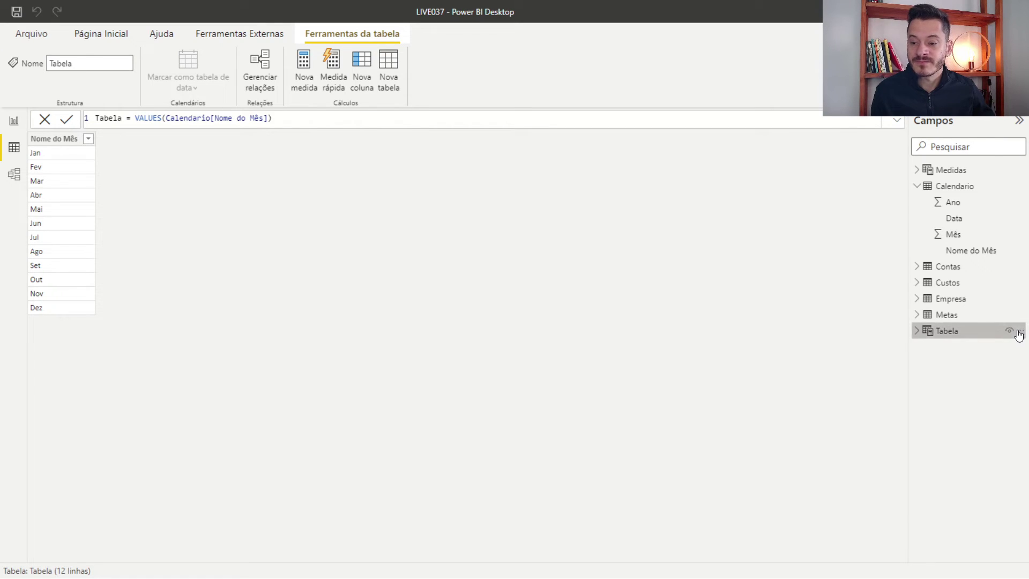
{"action": "left_click", "coordinate": [1018, 333]}
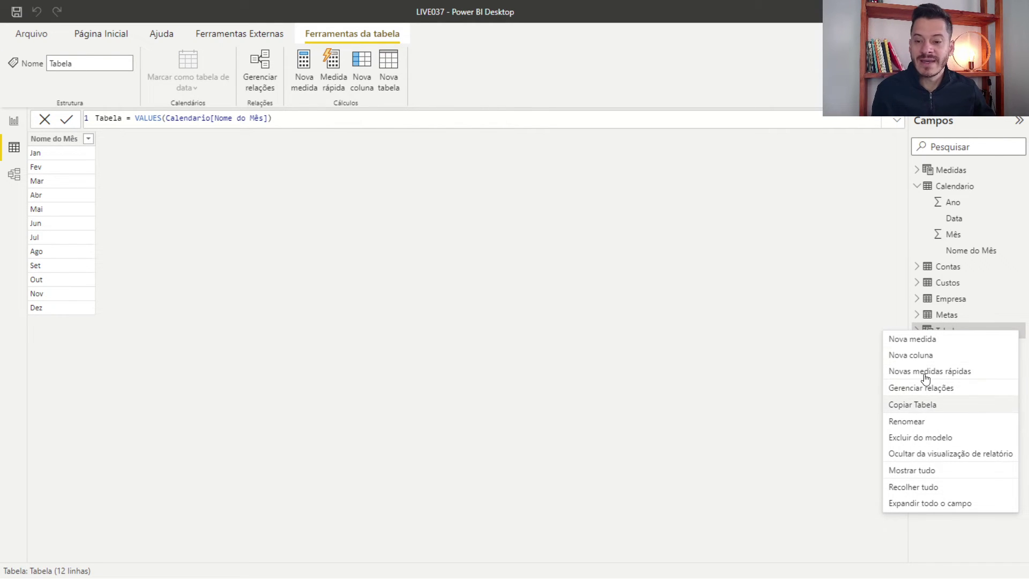
{"action": "key", "text": "Escape"}
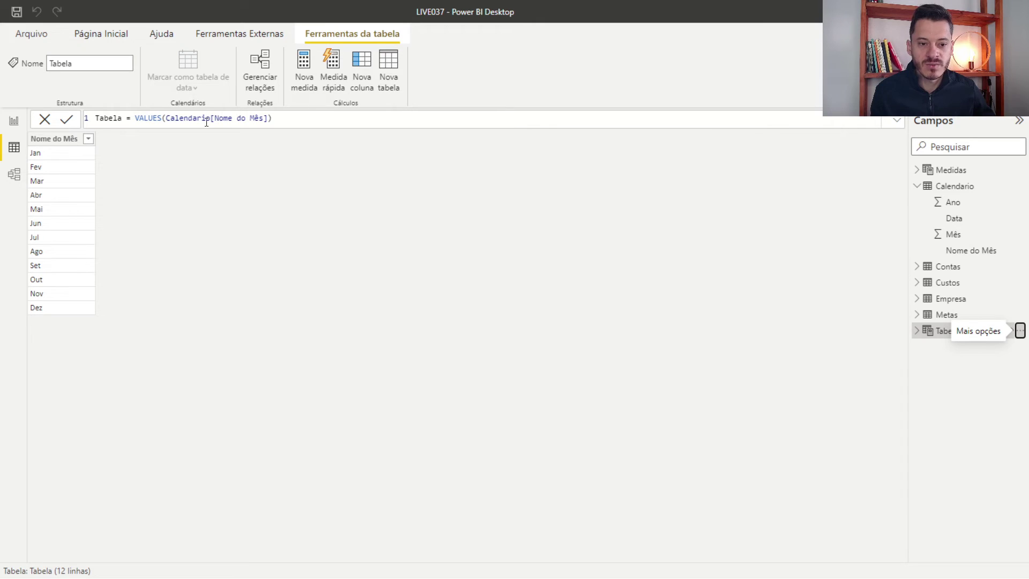
Step: Return to the report page and delete the calculated table Tabela from the model
{"action": "left_click_drag", "start_coordinate": [271, 118], "coordinate": [136, 119]}
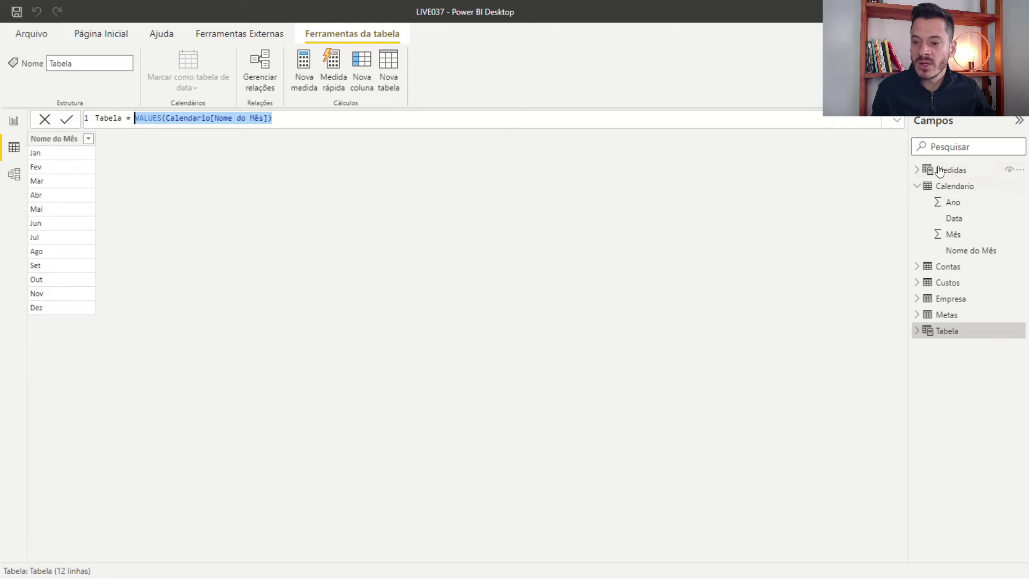
{"action": "left_click", "coordinate": [14, 120]}
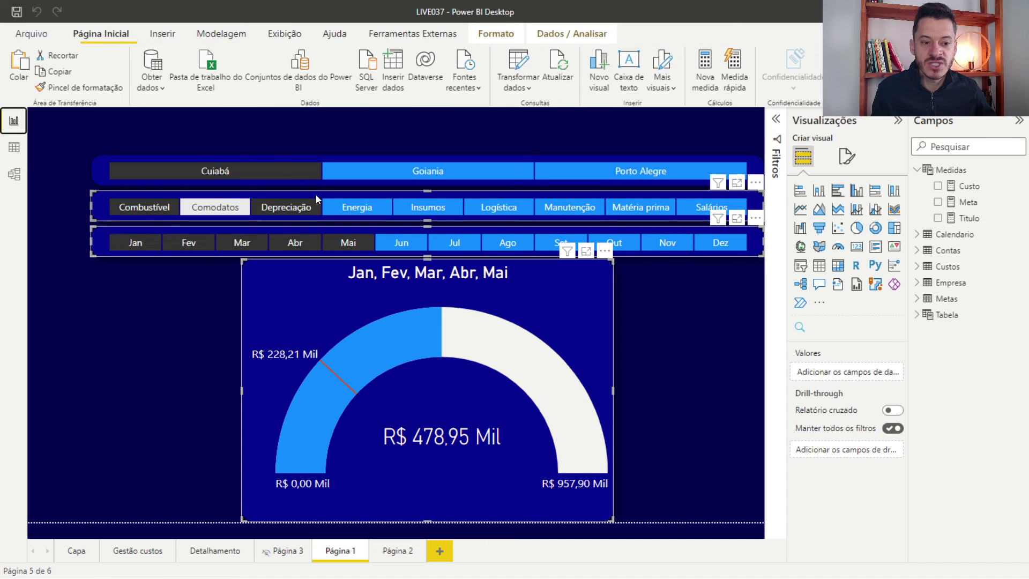
{"action": "left_click", "coordinate": [954, 219]}
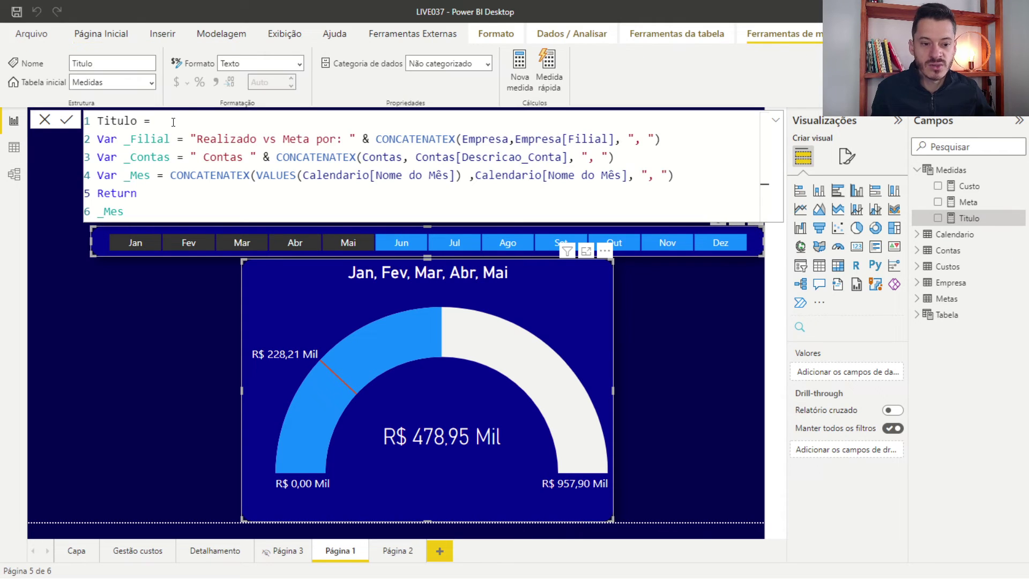
{"action": "left_click", "coordinate": [1005, 315]}
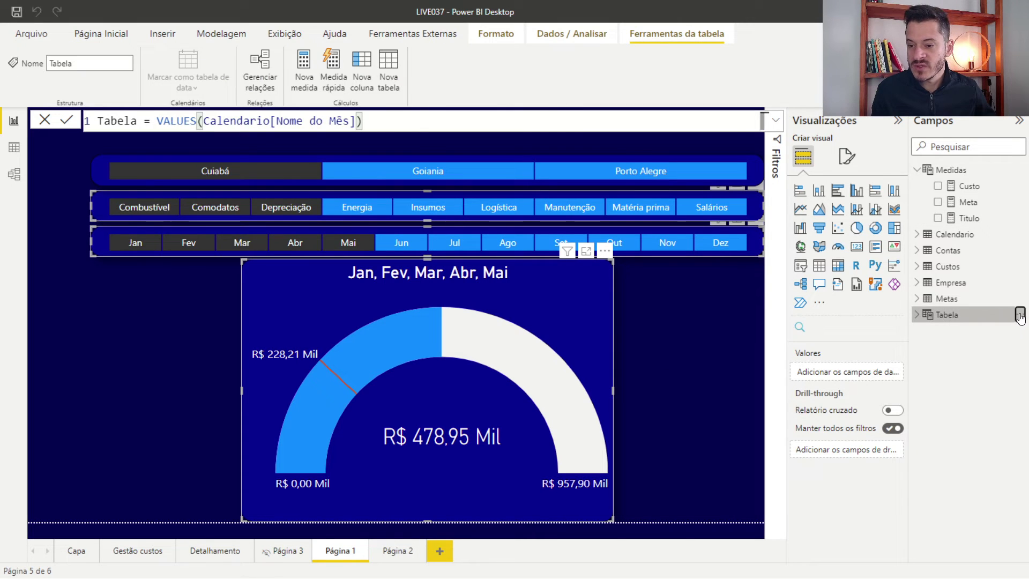
{"action": "left_click", "coordinate": [1019, 316]}
{"action": "left_click", "coordinate": [929, 411]}
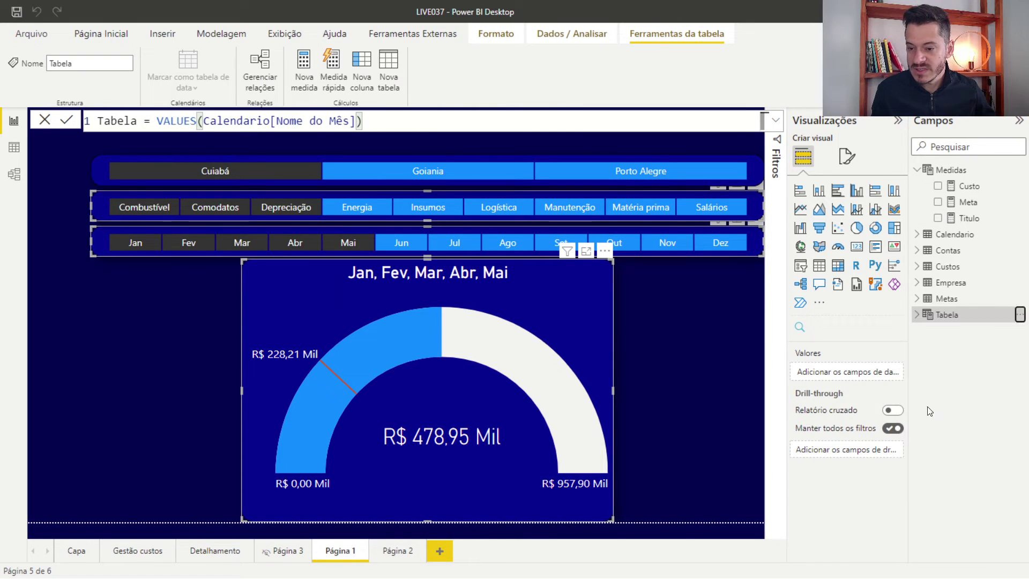
{"action": "left_click", "coordinate": [581, 322]}
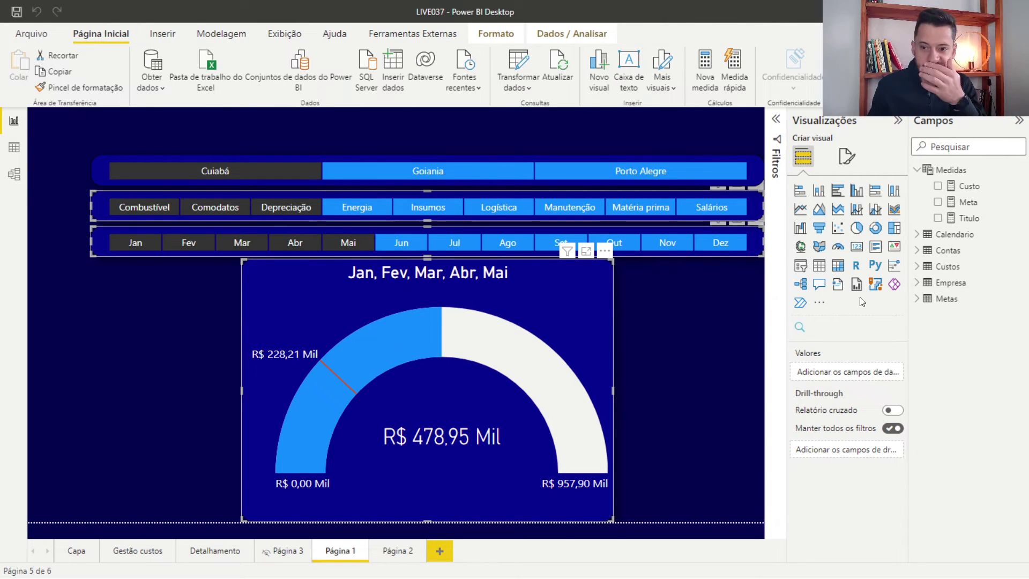
Step: Insert the text " Mês " before CONCATENATEX in the _Mes variable of the Titulo measure
{"action": "left_click", "coordinate": [968, 218]}
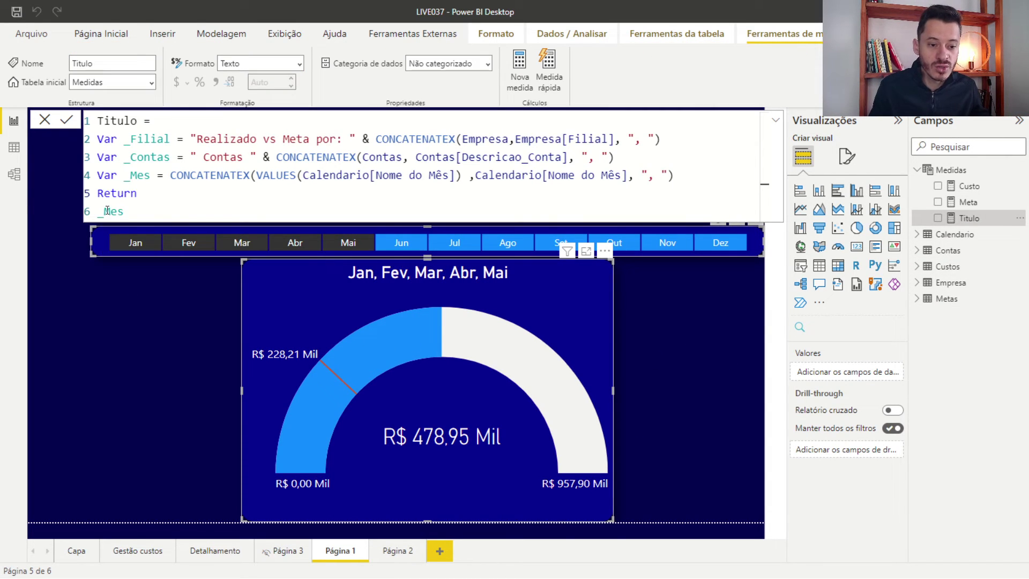
{"action": "left_click", "coordinate": [169, 174]}
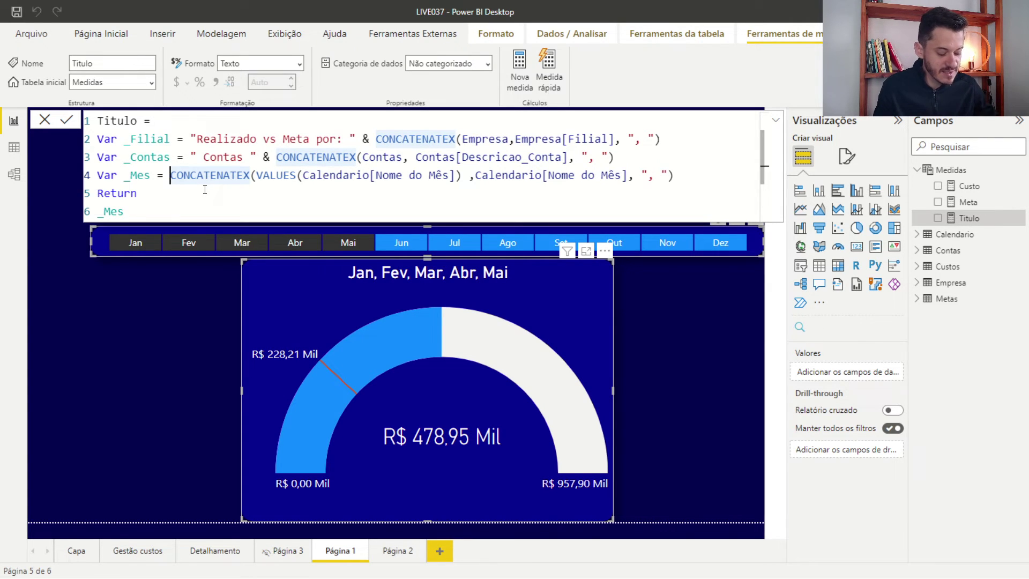
{"action": "type", "text": "\" "}
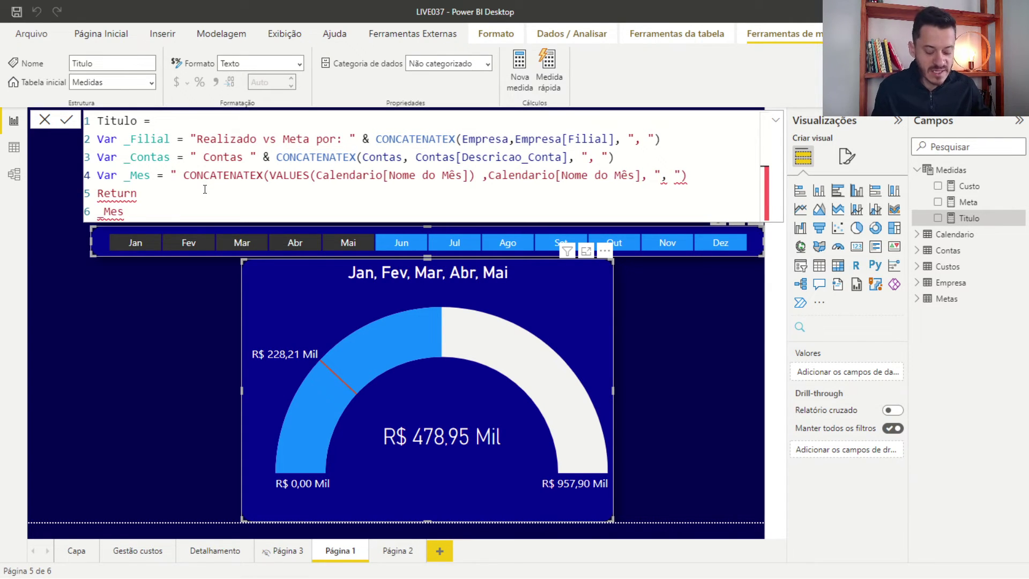
{"action": "type", "text": "M"}
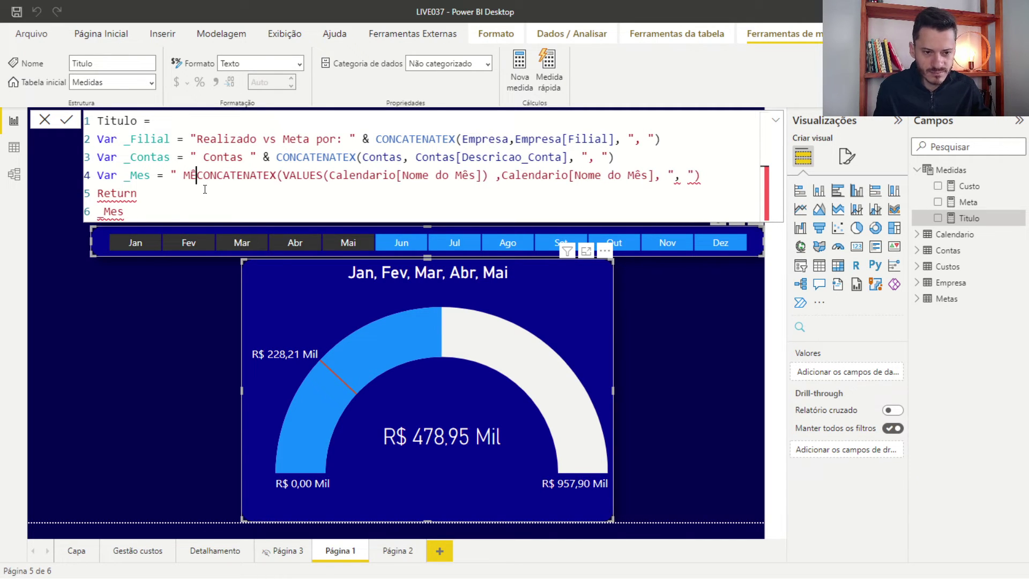
{"action": "type", "text": "ês"}
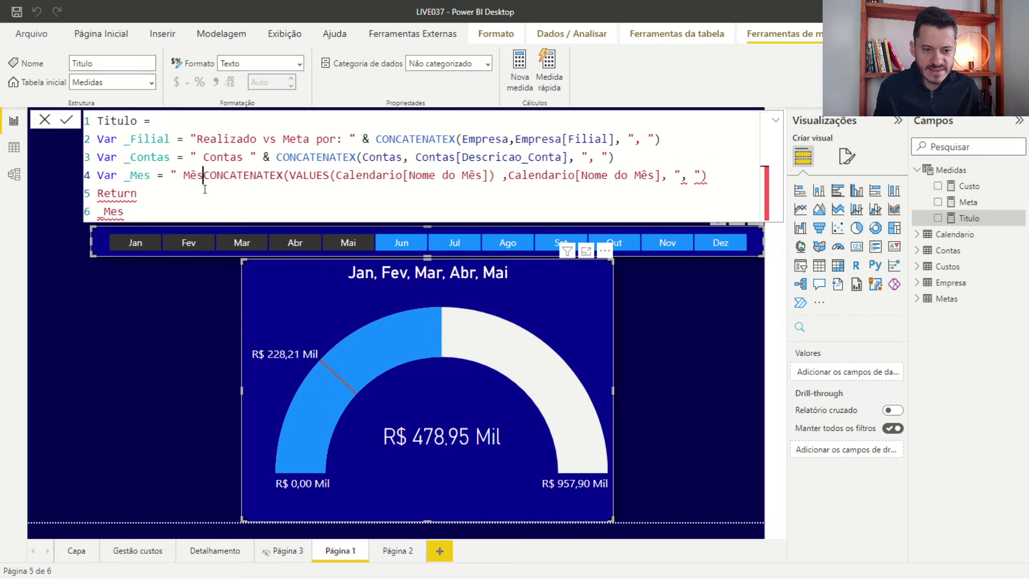
{"action": "type", "text": " \""}
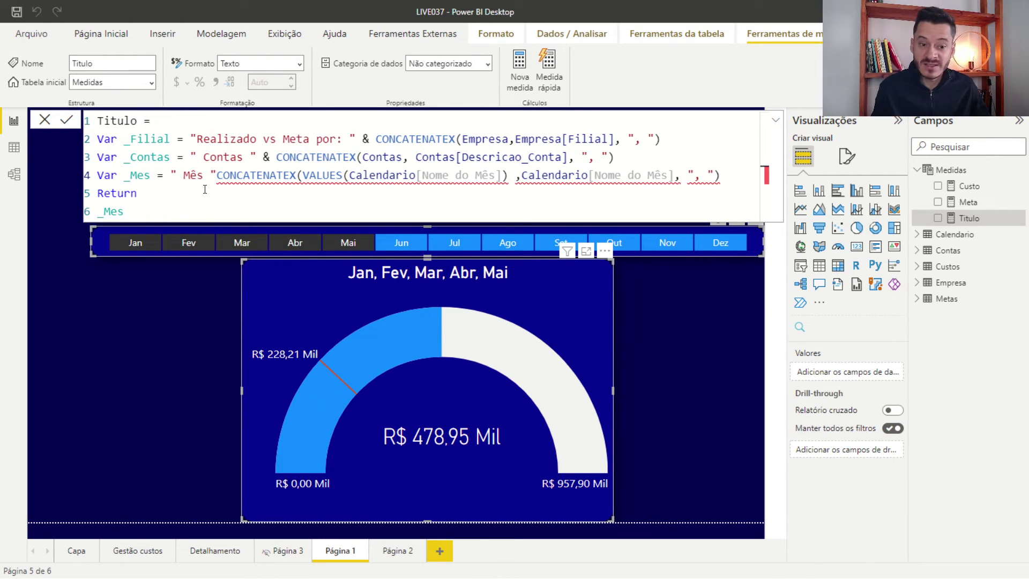
Step: Examine the spaces around the Mês label in _Mes and compare them with the _Contas expression above
{"action": "left_click_drag", "start_coordinate": [211, 175], "coordinate": [178, 175]}
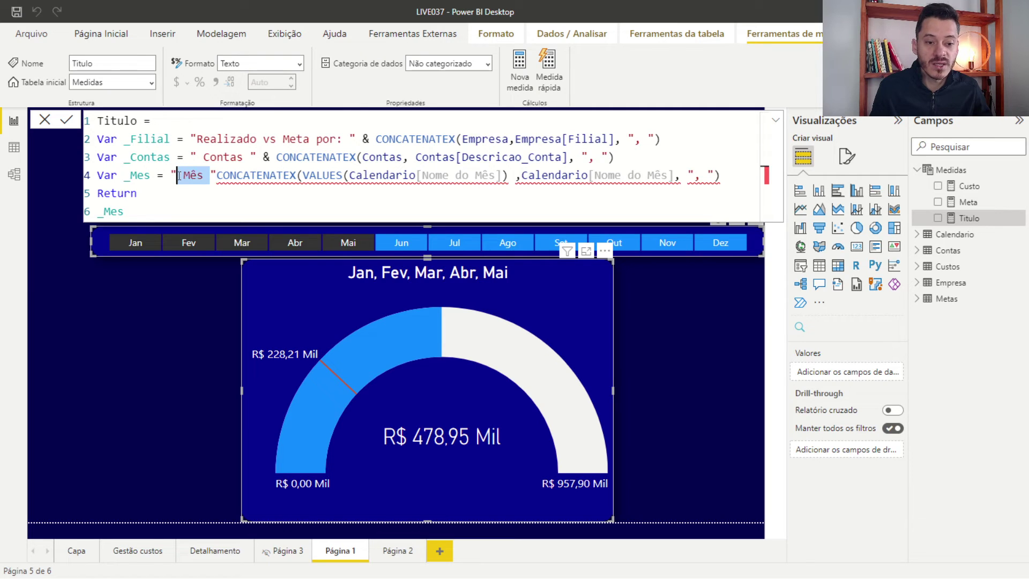
{"action": "triple_click", "coordinate": [188, 175]}
{"action": "left_click", "coordinate": [187, 172]}
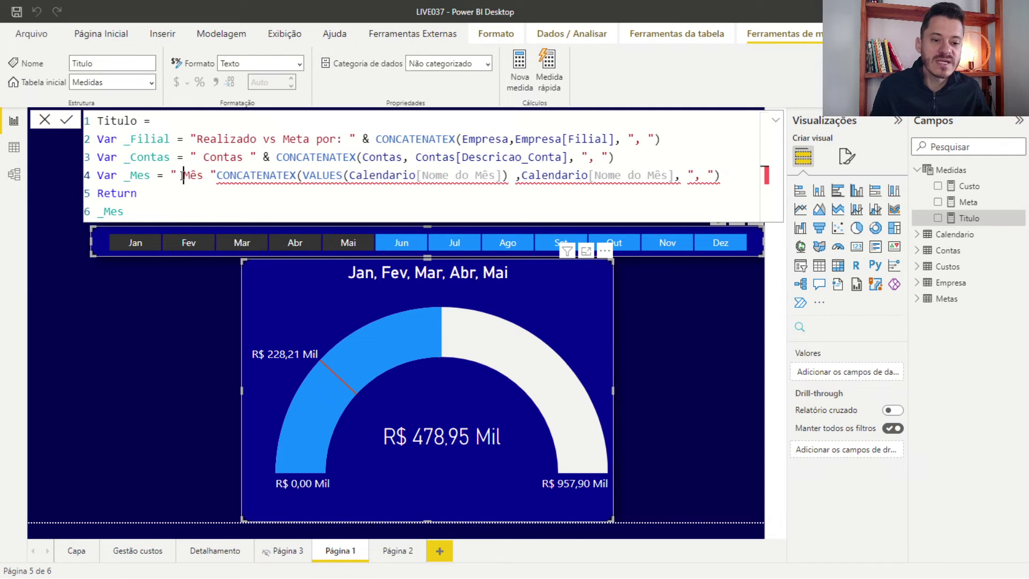
{"action": "left_click_drag", "start_coordinate": [184, 175], "coordinate": [177, 176]}
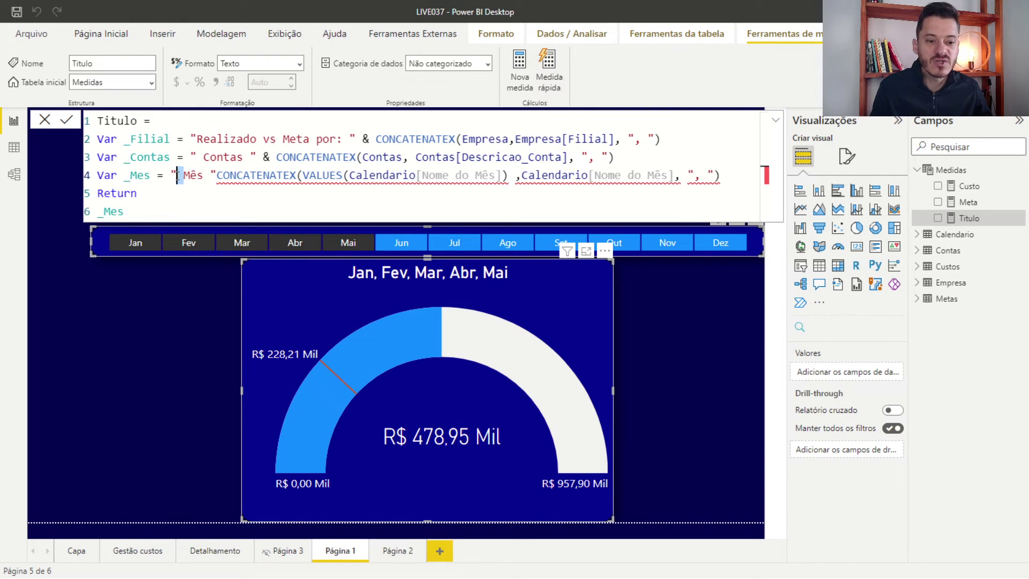
{"action": "left_click", "coordinate": [177, 175]}
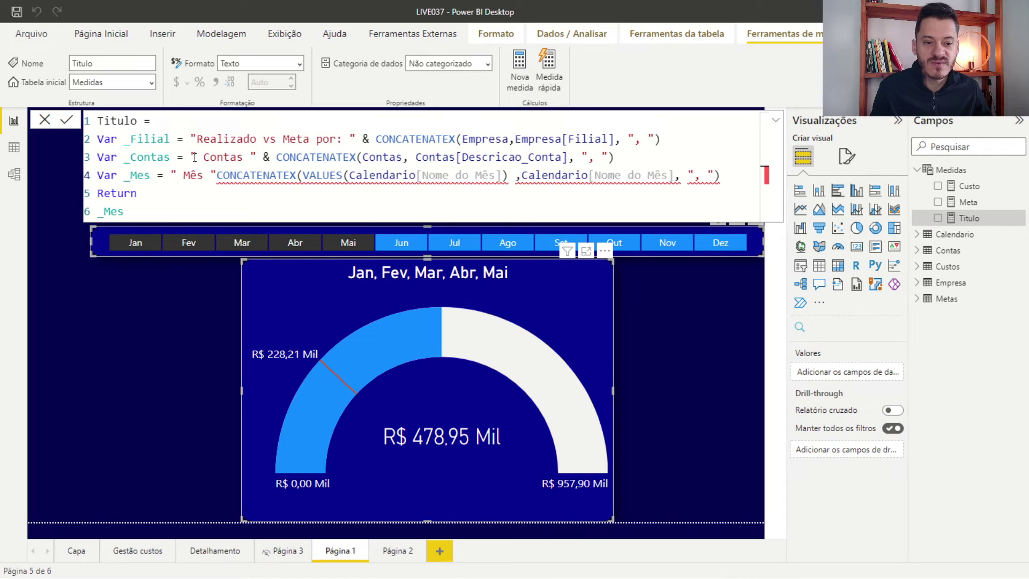
{"action": "left_click_drag", "start_coordinate": [193, 157], "coordinate": [615, 157]}
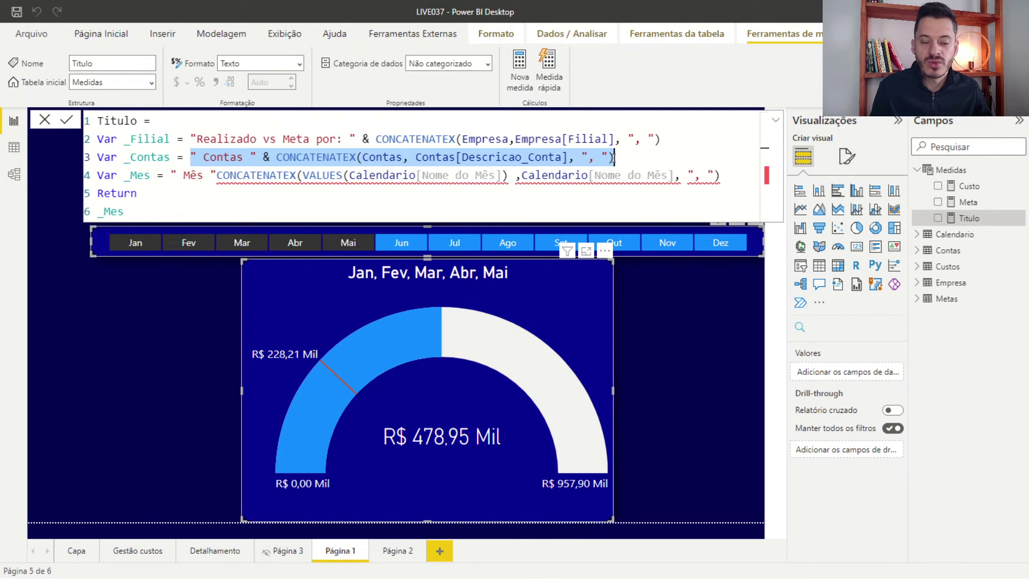
{"action": "double_click", "coordinate": [149, 156]}
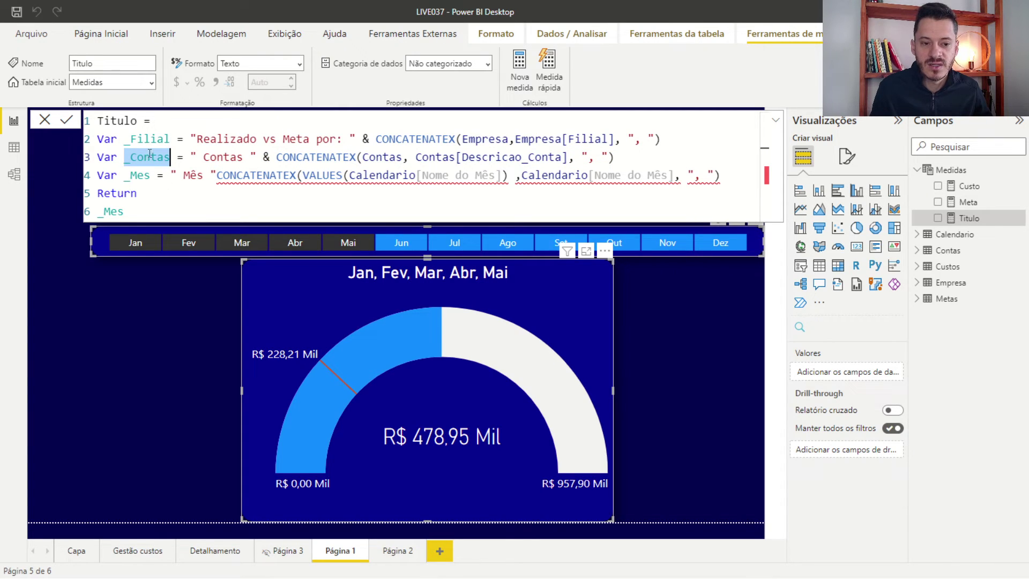
{"action": "left_click", "coordinate": [180, 175]}
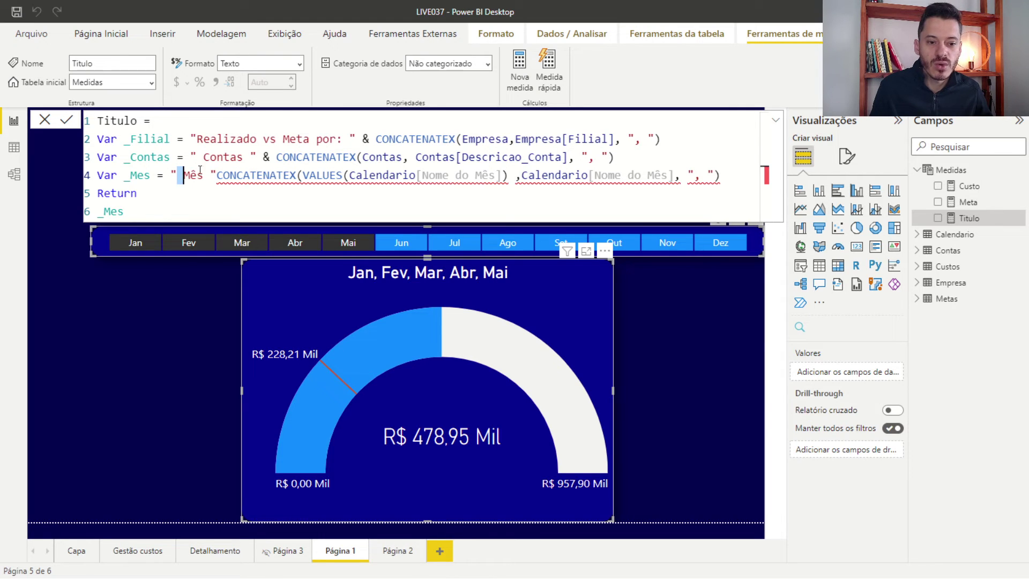
{"action": "double_click", "coordinate": [200, 175]}
{"action": "left_click", "coordinate": [205, 175]}
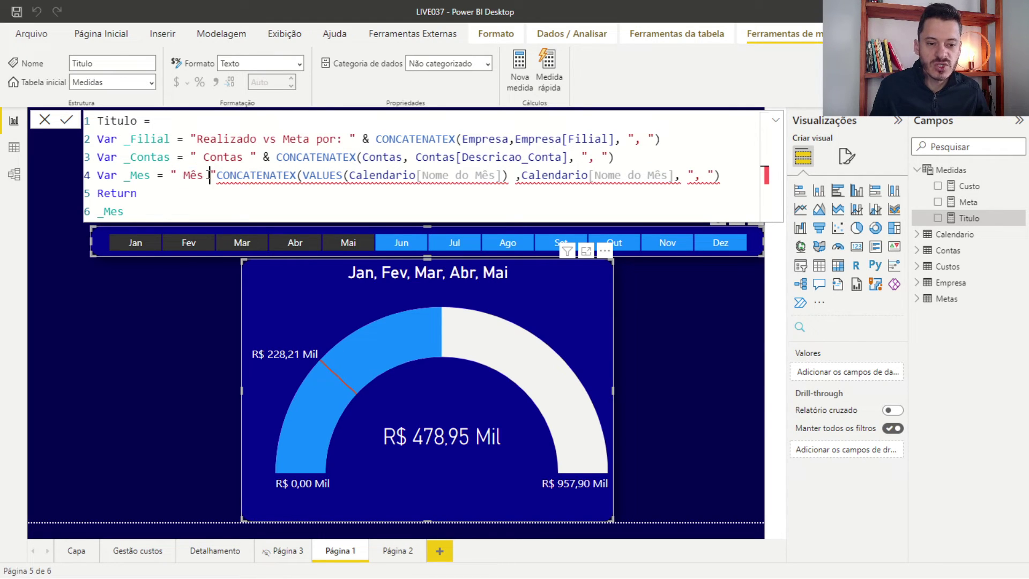
Step: Join the " Mês " label to the CONCATENATEX expression with an & operator and commit the Titulo measure
{"action": "left_click", "coordinate": [216, 175]}
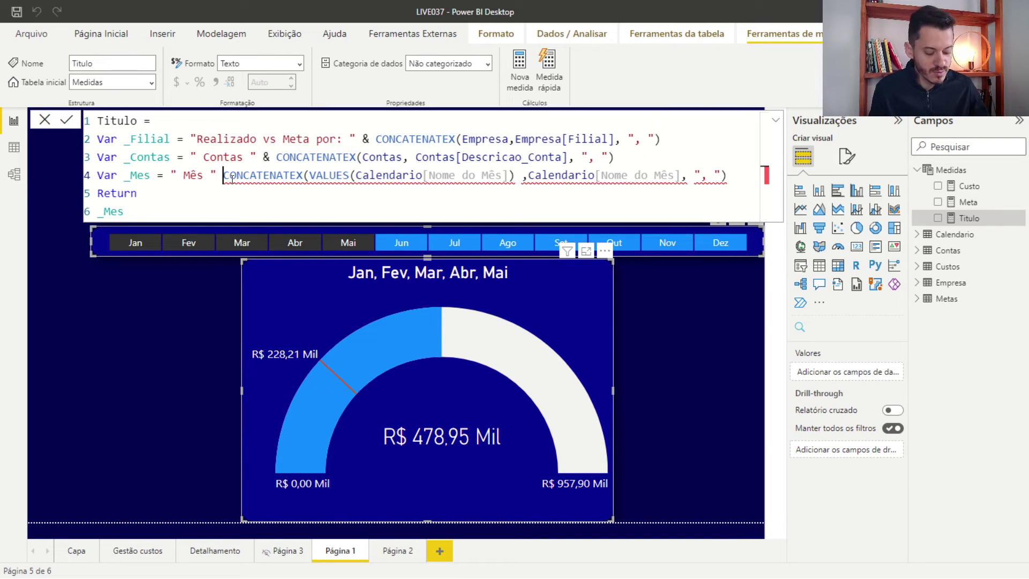
{"action": "type", "text": "&"}
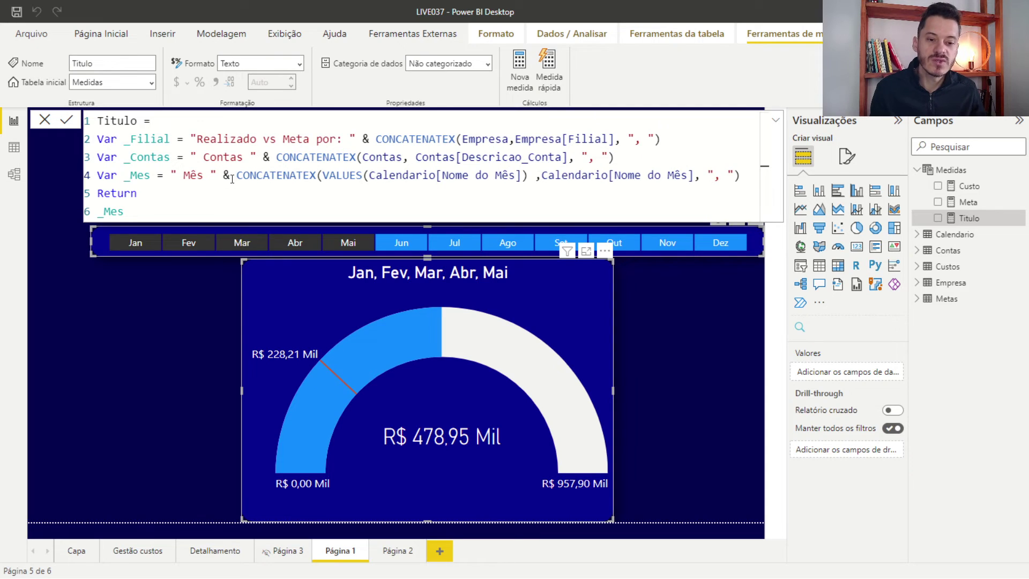
{"action": "left_click_drag", "start_coordinate": [229, 178], "coordinate": [224, 177]}
{"action": "double_click", "coordinate": [193, 174]}
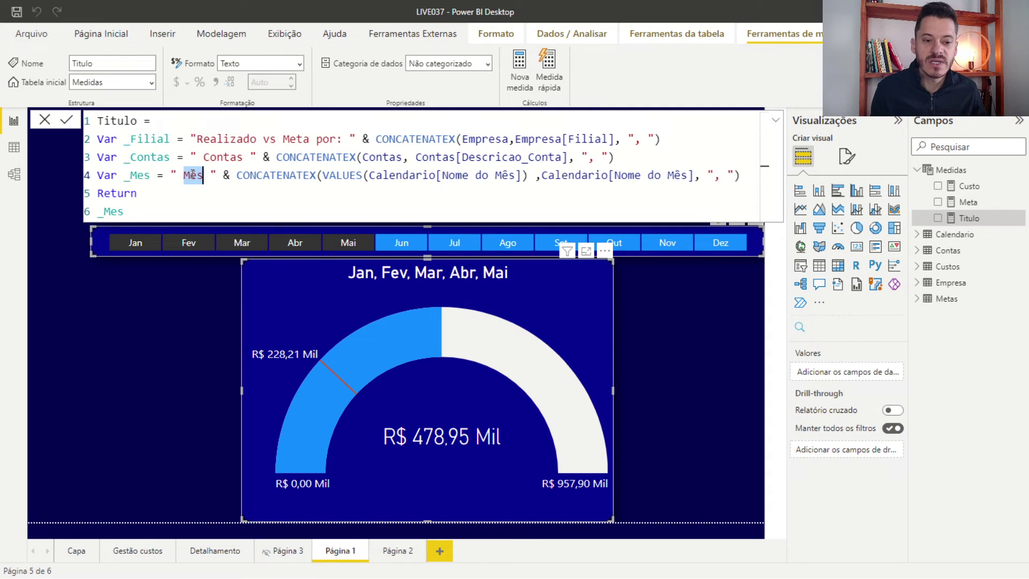
{"action": "left_click", "coordinate": [236, 175]}
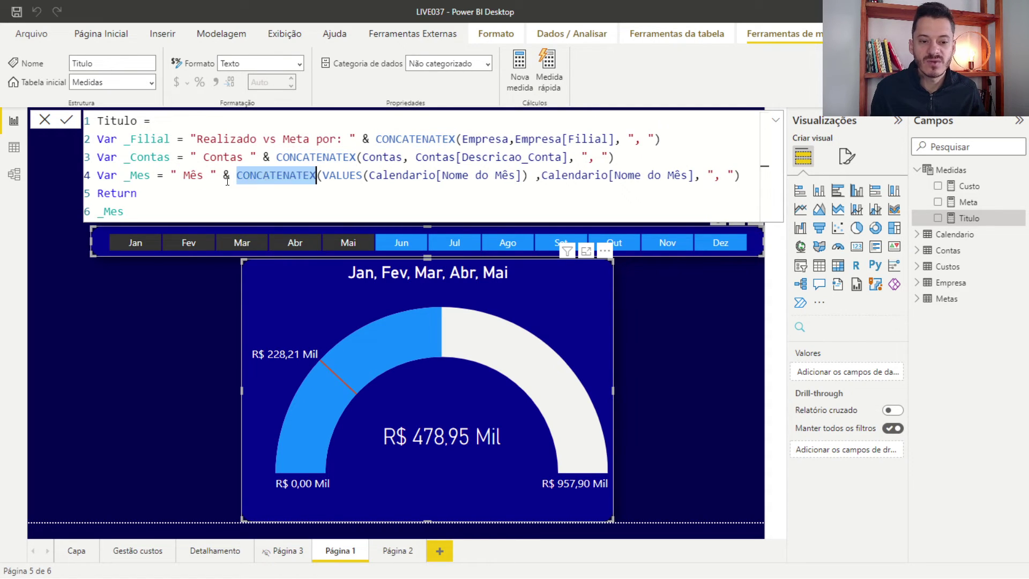
{"action": "left_click", "coordinate": [224, 176]}
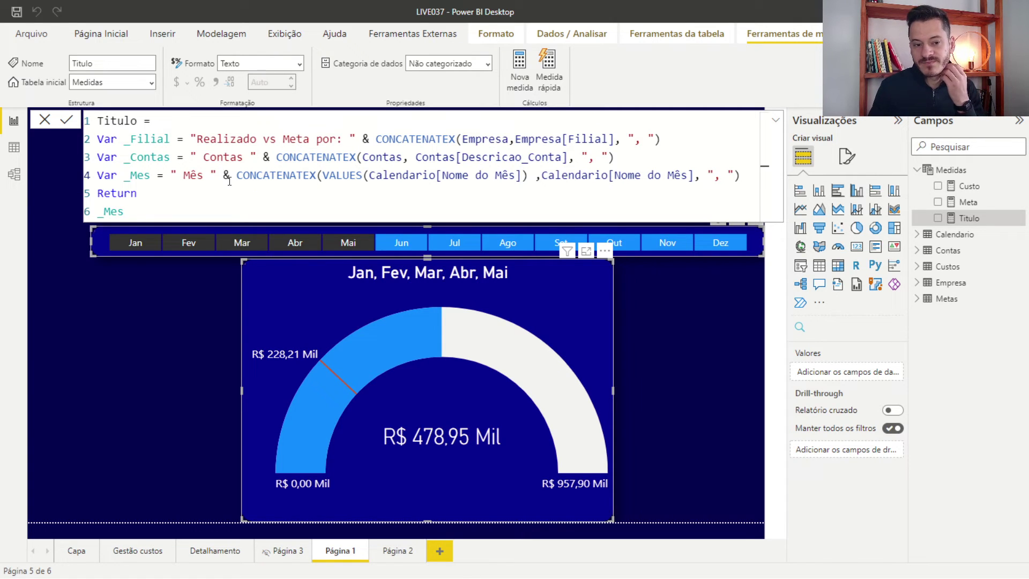
{"action": "key", "text": "Return"}
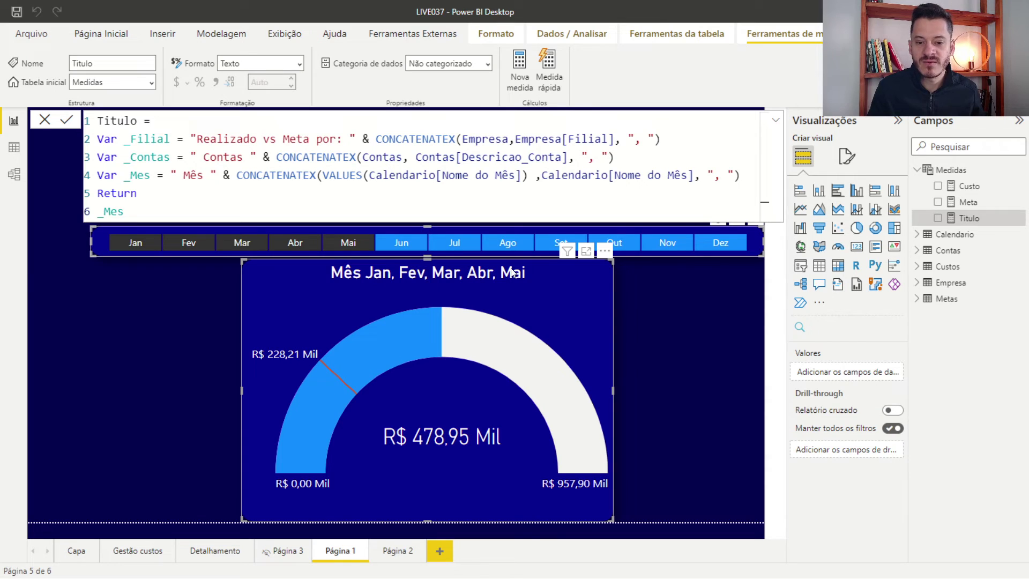
Step: Test the title with the month slicer by adding Jun, then removing Mai and Jun from the selection
{"action": "left_click", "coordinate": [382, 247]}
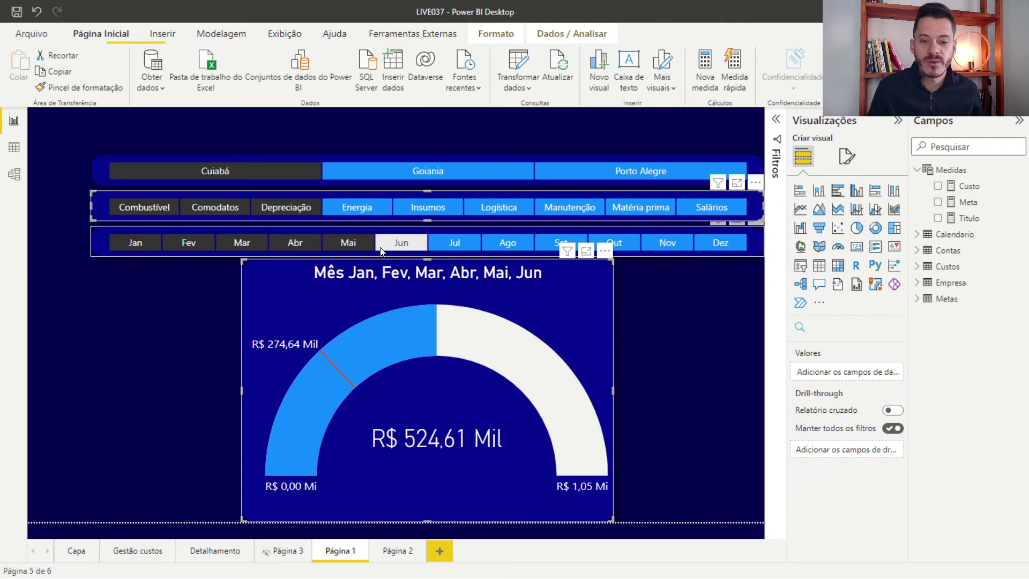
{"action": "left_click", "coordinate": [348, 245]}
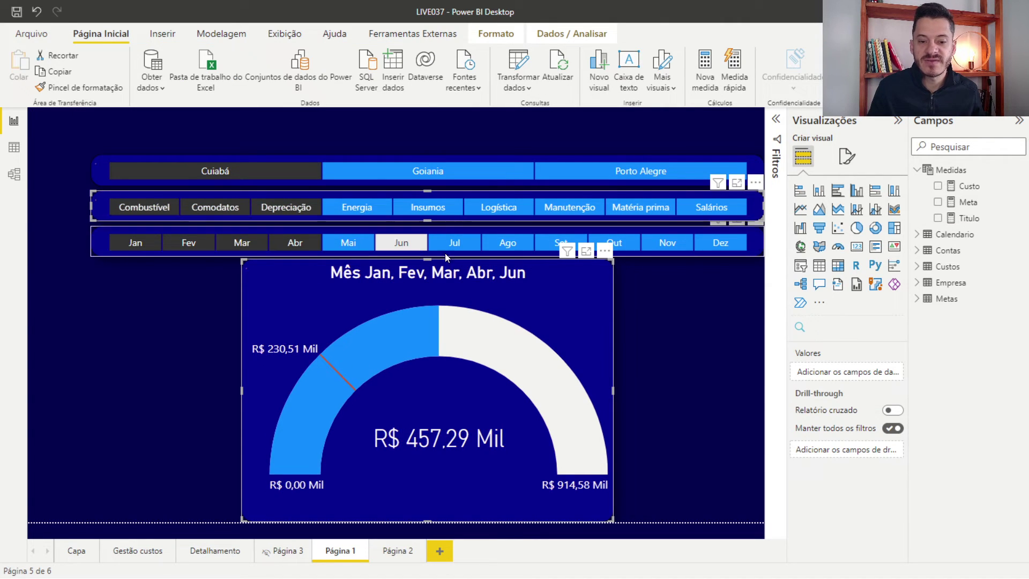
{"action": "left_click", "coordinate": [395, 246]}
Step: Place _Filial and an & operator before _Mes in the Return expression of the Titulo measure
{"action": "left_click", "coordinate": [969, 218]}
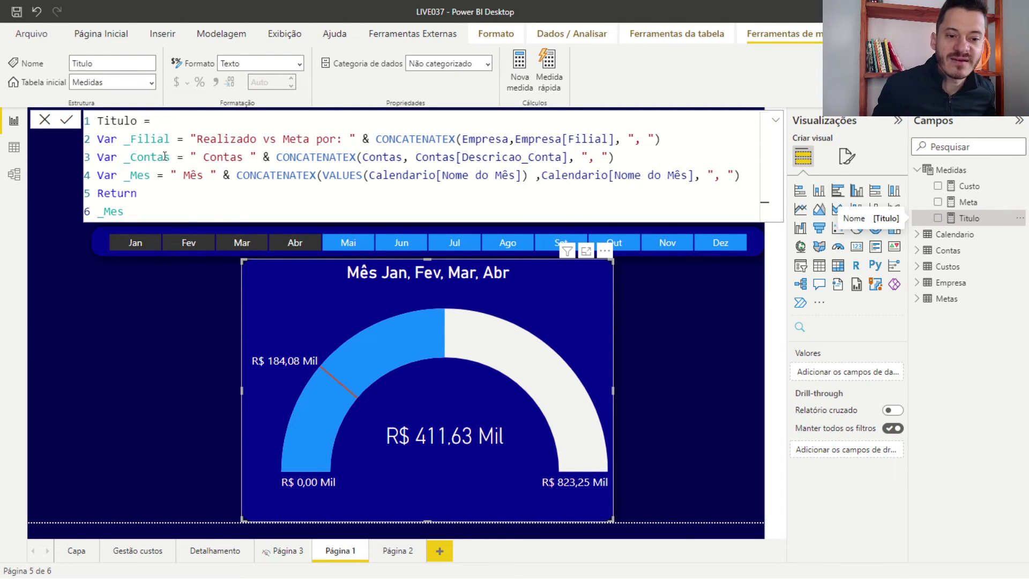
{"action": "double_click", "coordinate": [147, 157]}
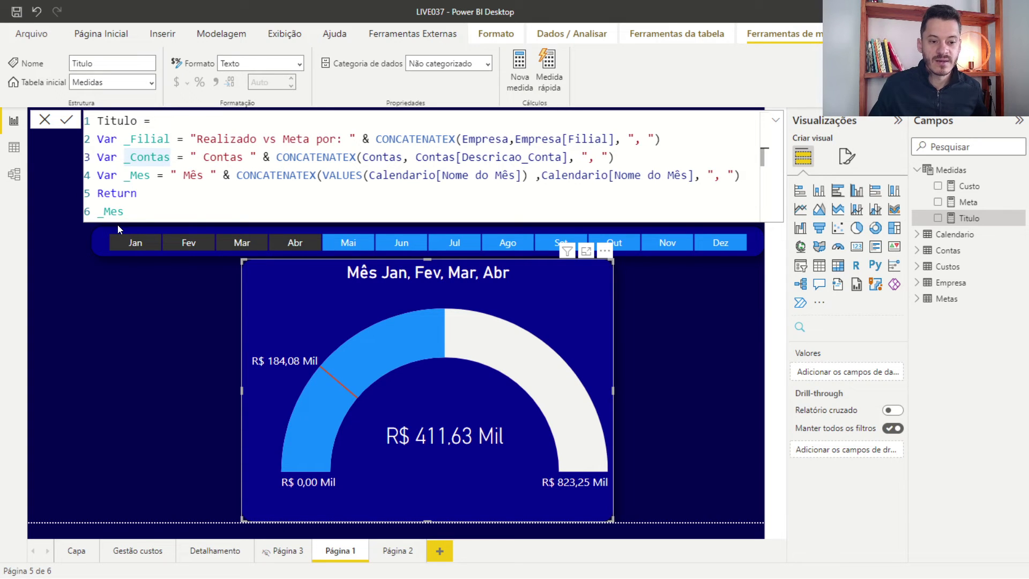
{"action": "left_click", "coordinate": [131, 213]}
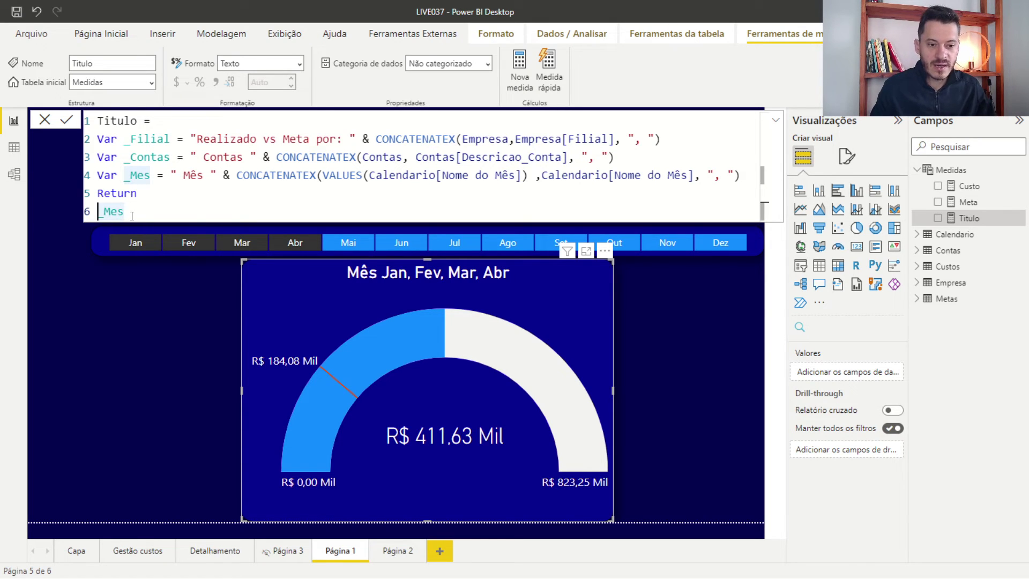
{"action": "type", "text": "_f"}
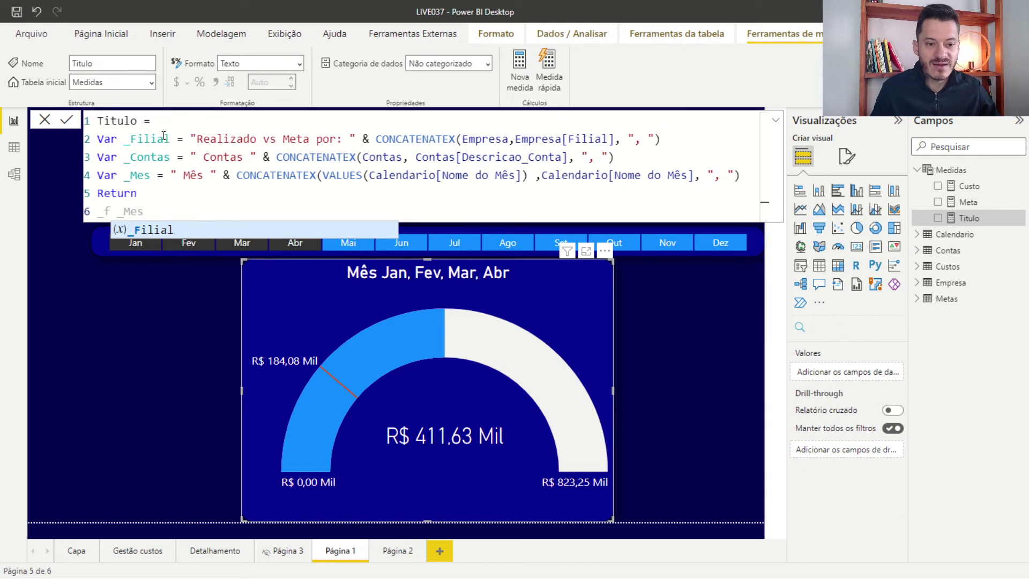
{"action": "left_click", "coordinate": [163, 232]}
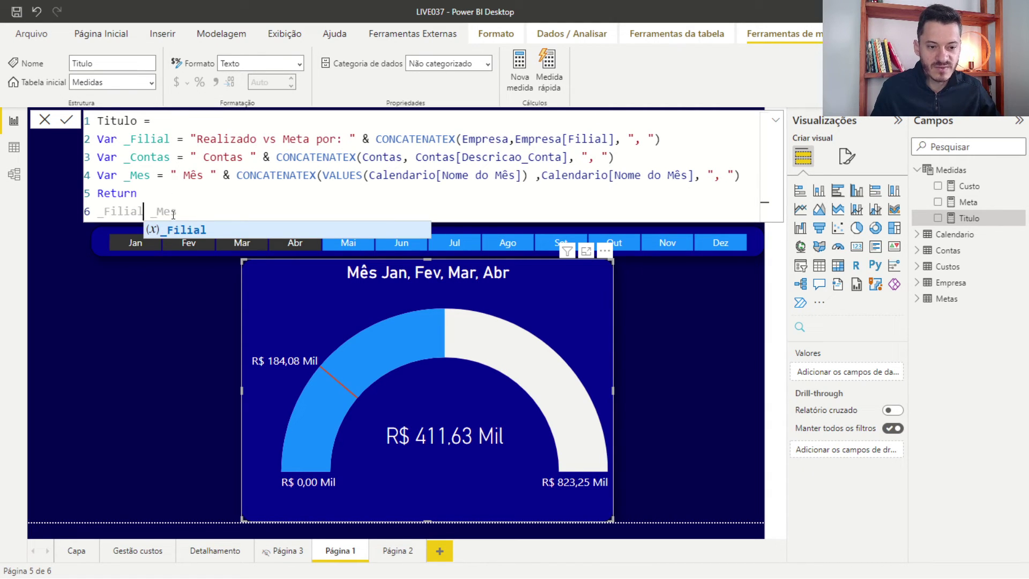
{"action": "type", "text": "&"}
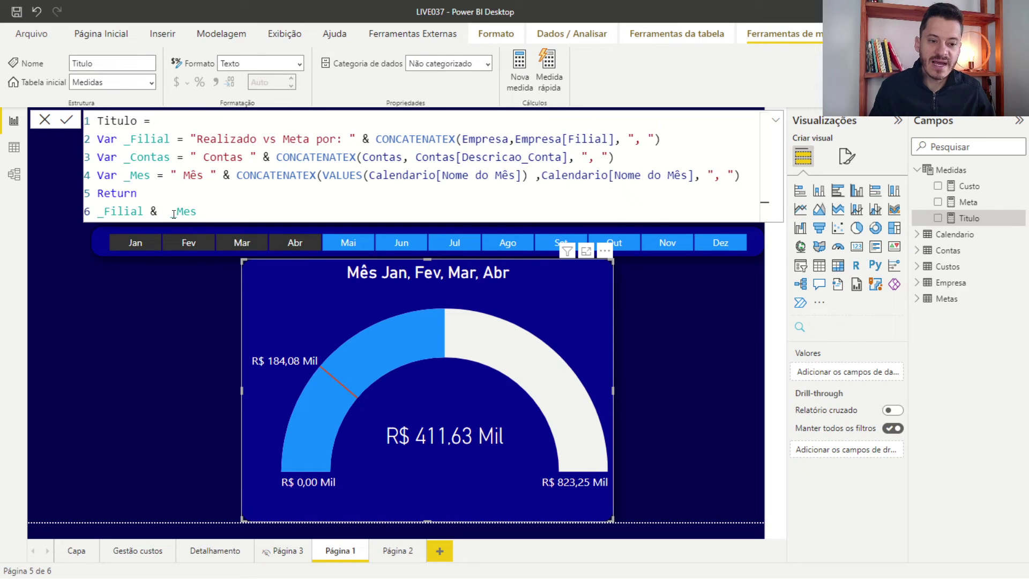
Step: Insert _Contas with an & operator between _Filial and _Mes, and commit the Titulo measure
{"action": "double_click", "coordinate": [143, 157]}
{"action": "key", "text": "ctrl+c"}
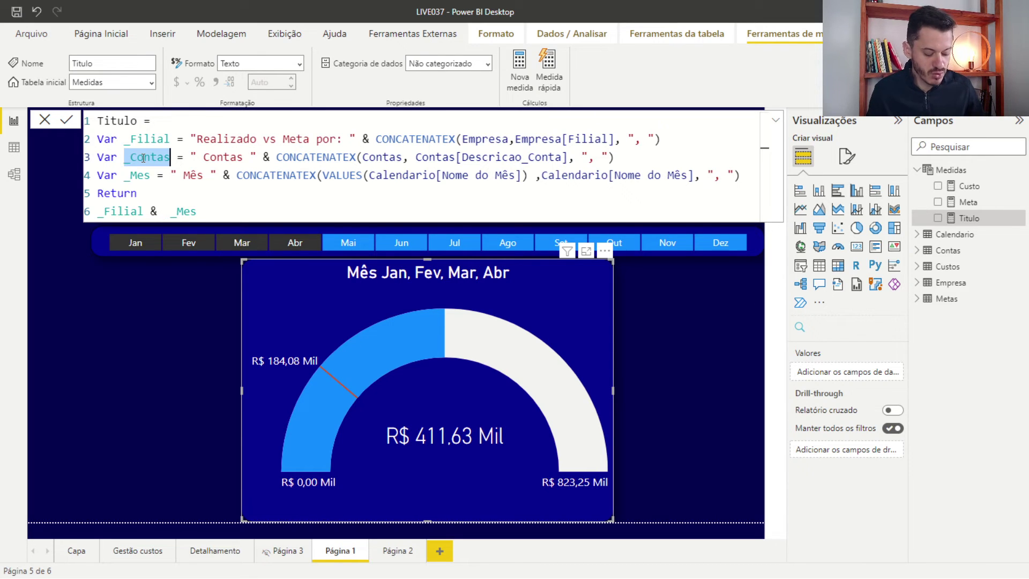
{"action": "left_click", "coordinate": [164, 213]}
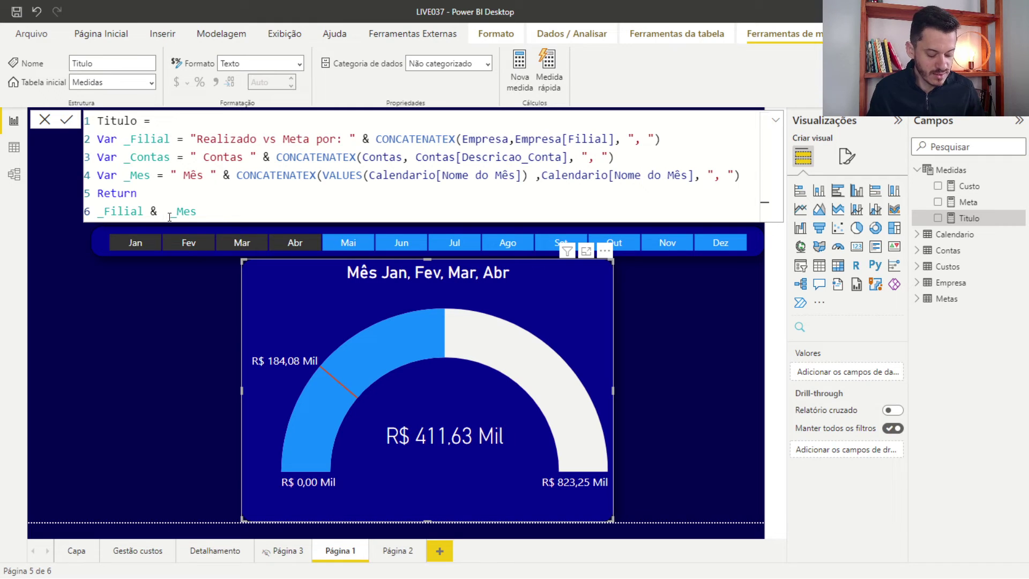
{"action": "key", "text": "ctrl+v"}
{"action": "type", "text": "&"}
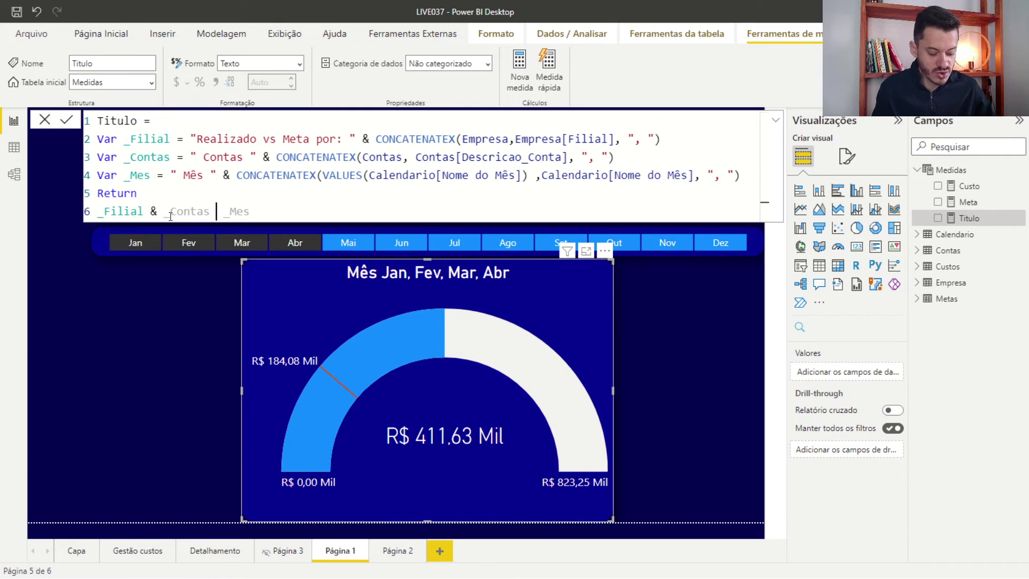
{"action": "key", "text": "Return"}
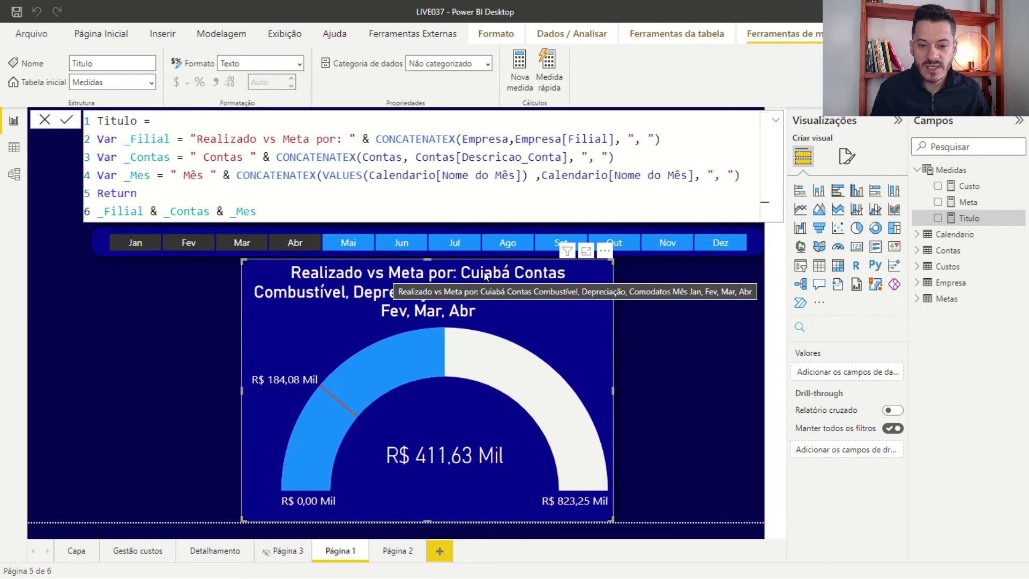
{"action": "left_click", "coordinate": [677, 349]}
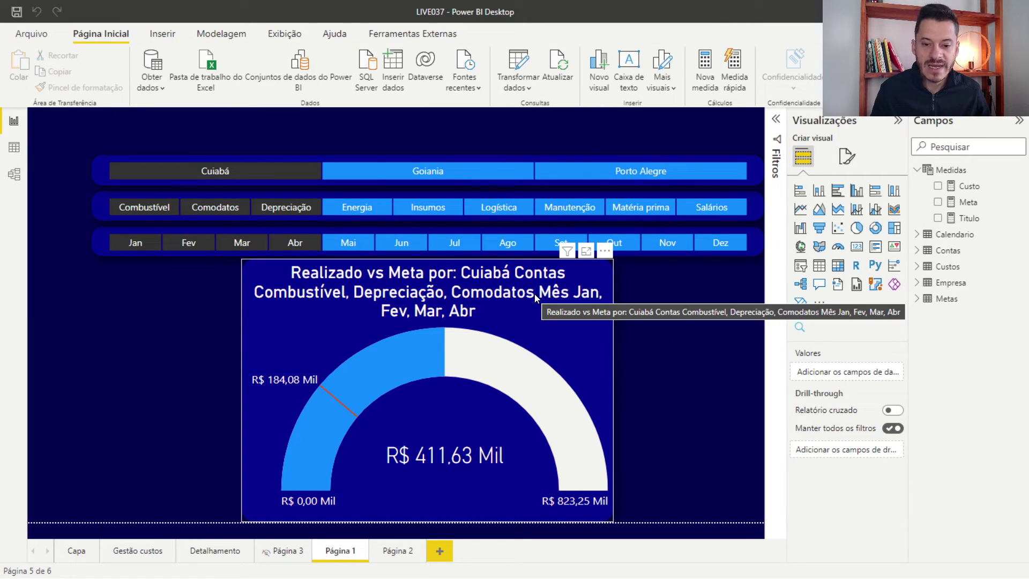
Step: Test the combined title by adding and removing the branch Goiania, then adding and removing the account Energia
{"action": "left_click", "coordinate": [365, 176]}
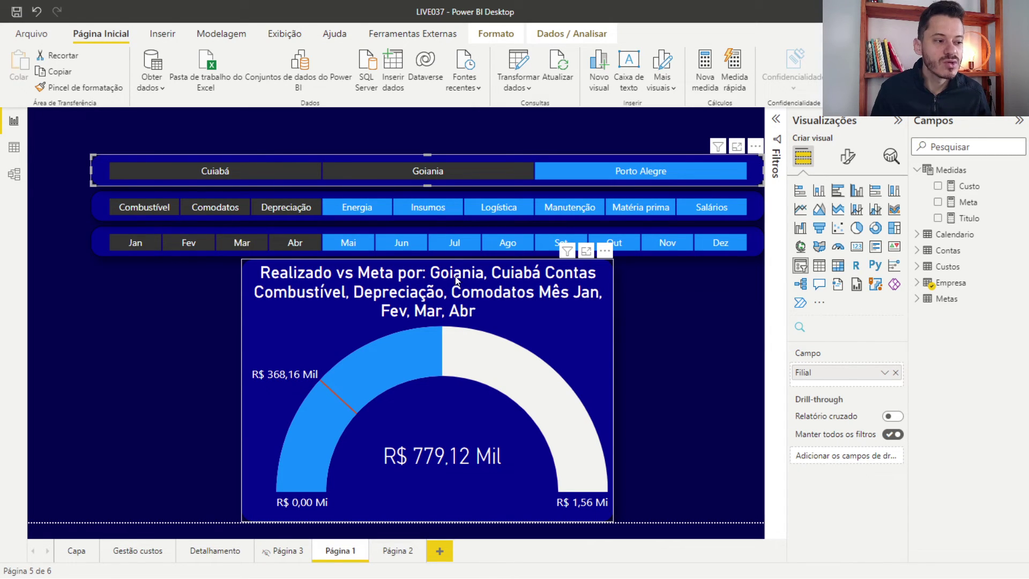
{"action": "left_click", "coordinate": [382, 176]}
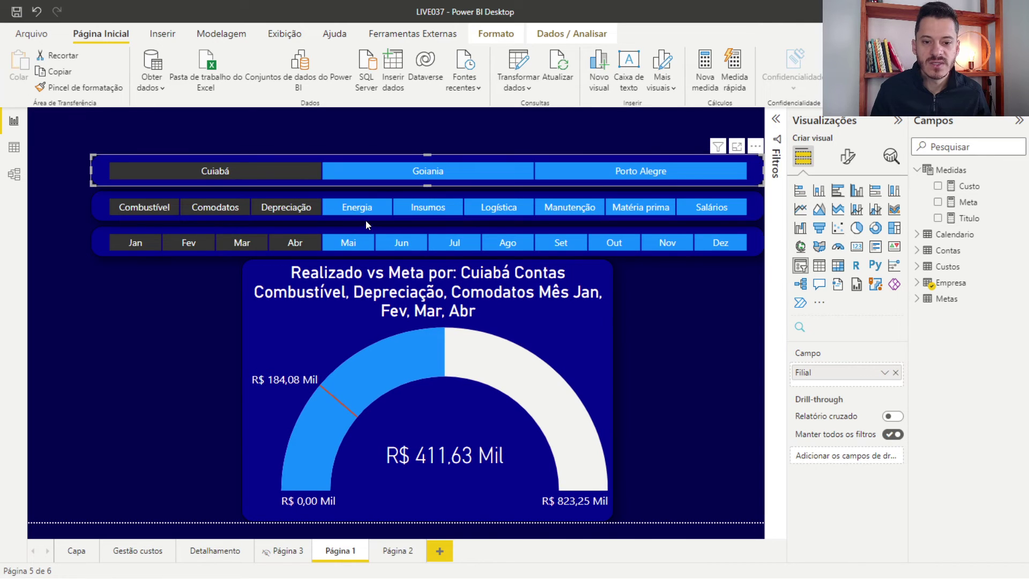
{"action": "left_click", "coordinate": [372, 211]}
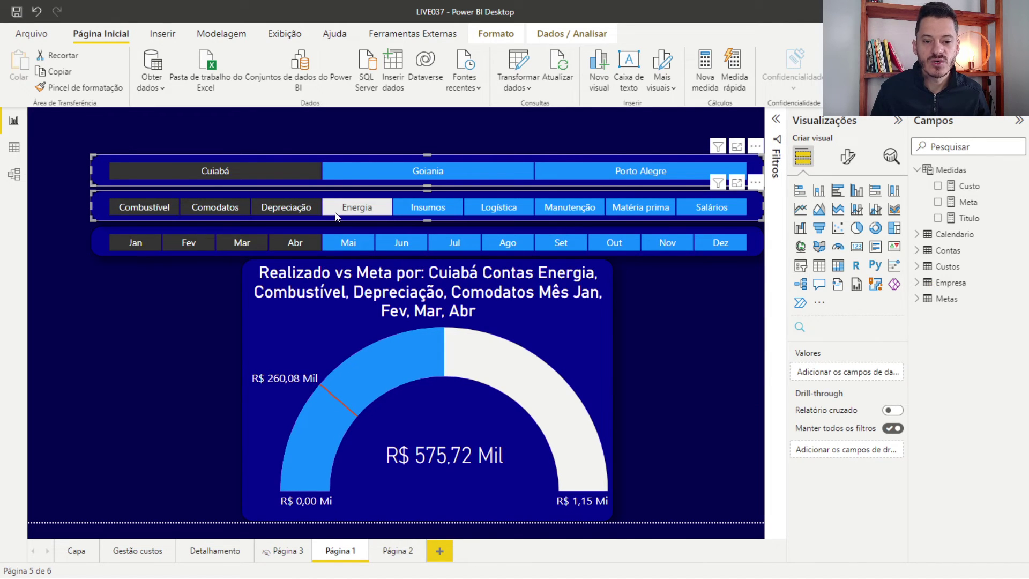
{"action": "left_click", "coordinate": [367, 209]}
Step: Reduce the slicer selections to the account Combustível and the months Jan and Fev
{"action": "left_click", "coordinate": [279, 208]}
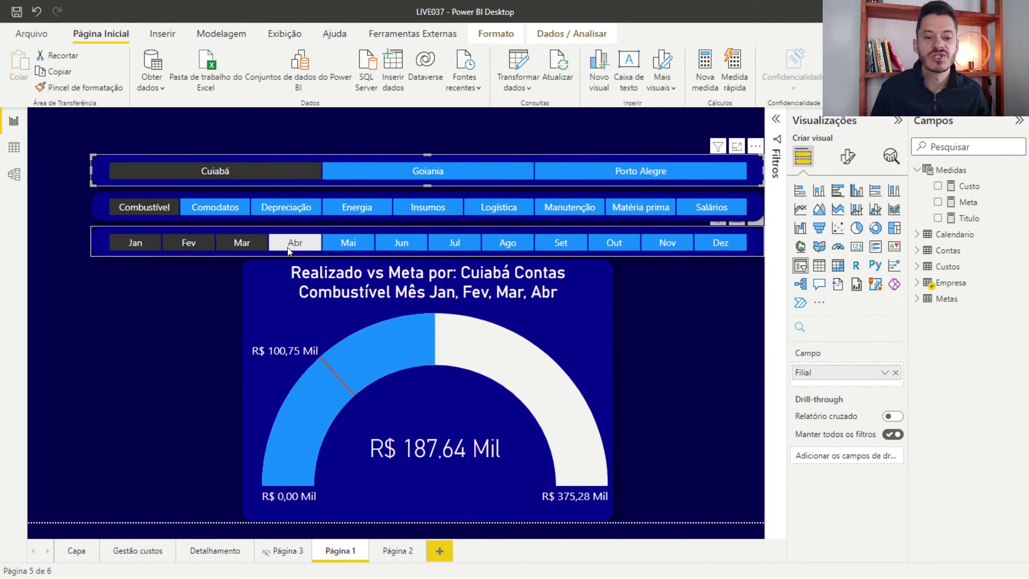
{"action": "left_click", "coordinate": [272, 245]}
{"action": "left_click", "coordinate": [249, 237]}
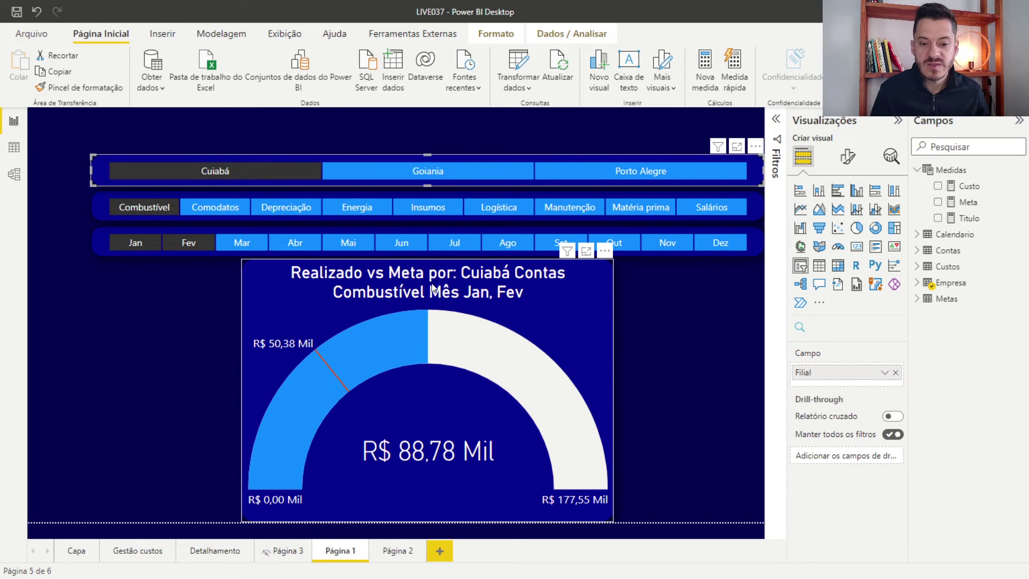
{"action": "left_click", "coordinate": [163, 324]}
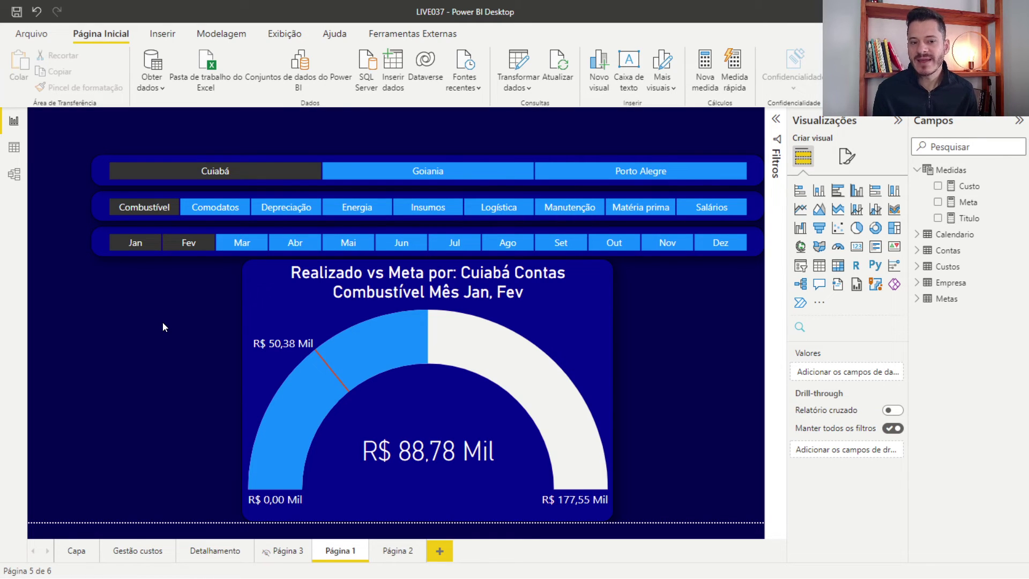
Step: Test the title by adding the accounts Comodatos and Depreciação to the selection, then removing both
{"action": "left_click", "coordinate": [237, 205]}
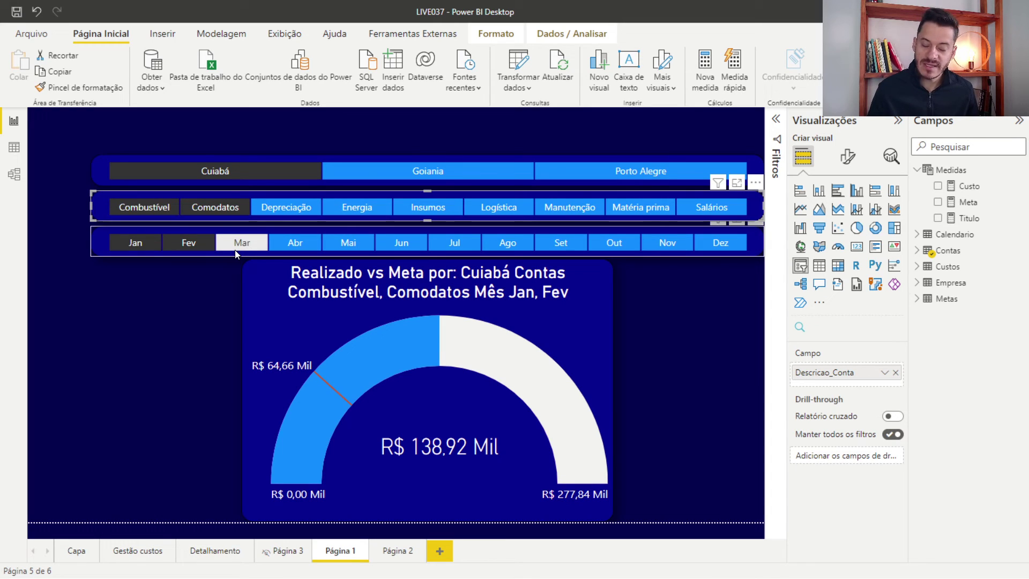
{"action": "left_click", "coordinate": [295, 204]}
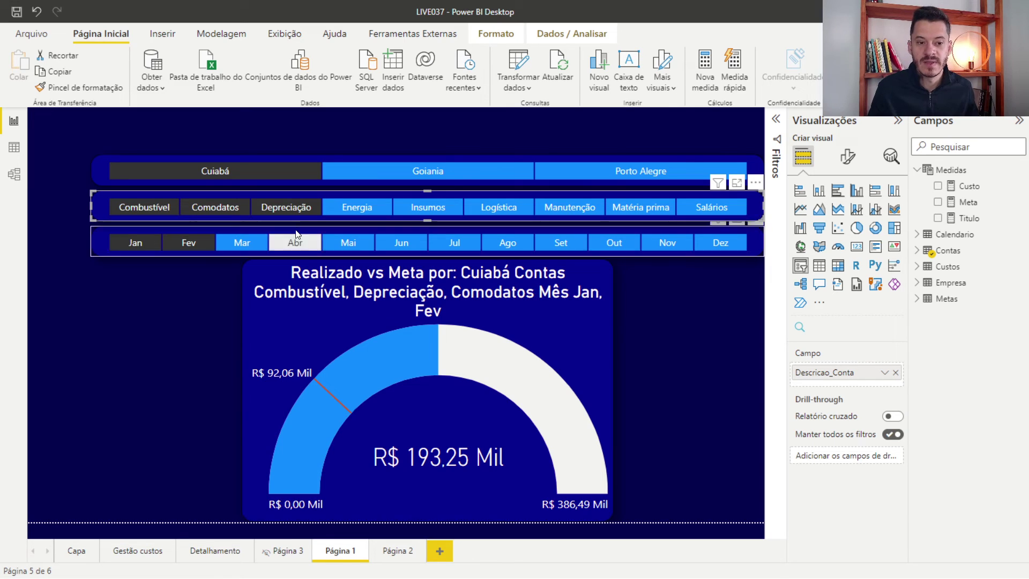
{"action": "left_click", "coordinate": [280, 208]}
{"action": "left_click", "coordinate": [237, 210]}
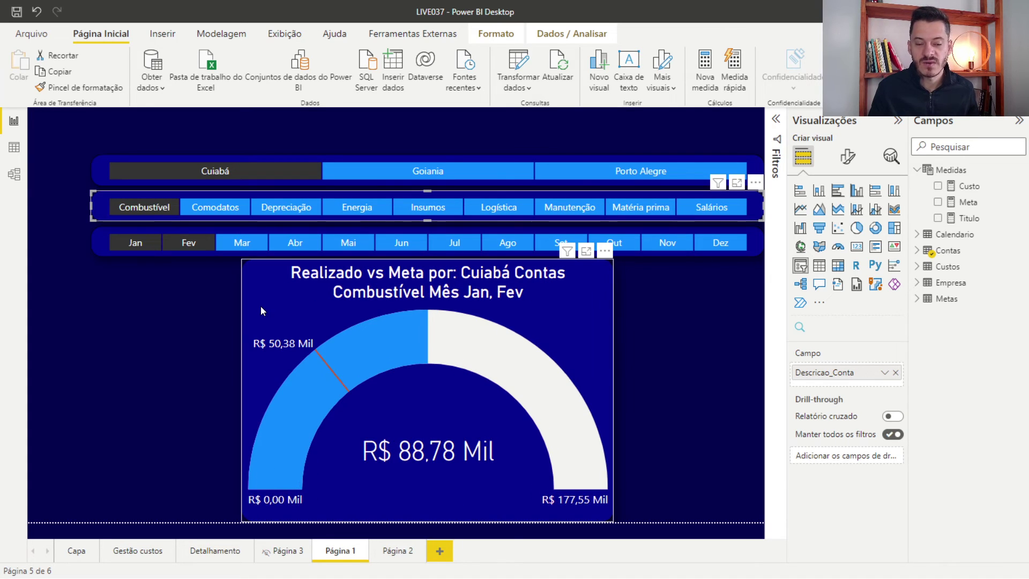
Step: Remove Fev from the month selection, add the account Comodatos, and select Fev again
{"action": "left_click", "coordinate": [194, 244]}
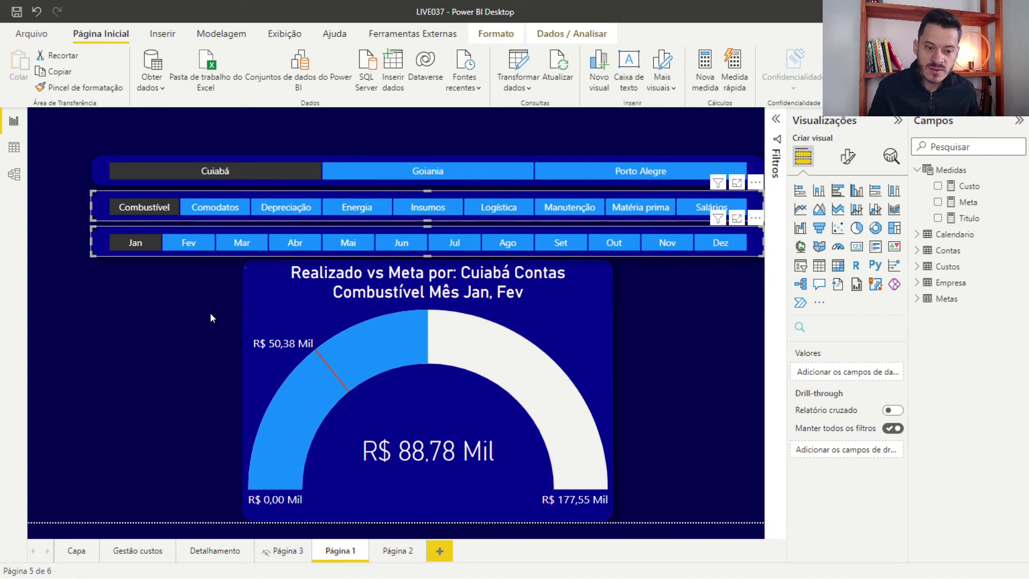
{"action": "left_click", "coordinate": [220, 213]}
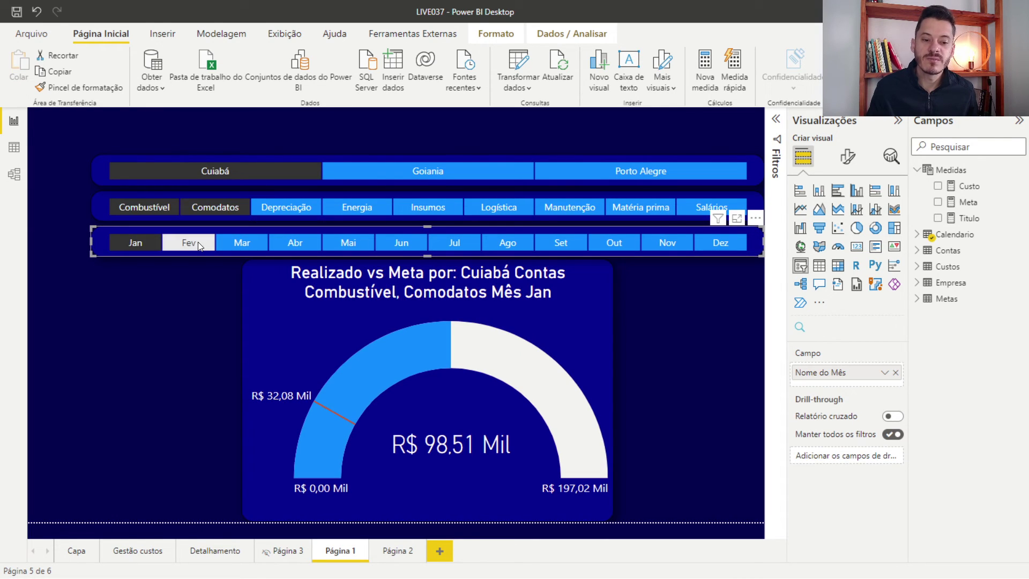
{"action": "left_click", "coordinate": [187, 242]}
{"action": "left_click", "coordinate": [133, 328]}
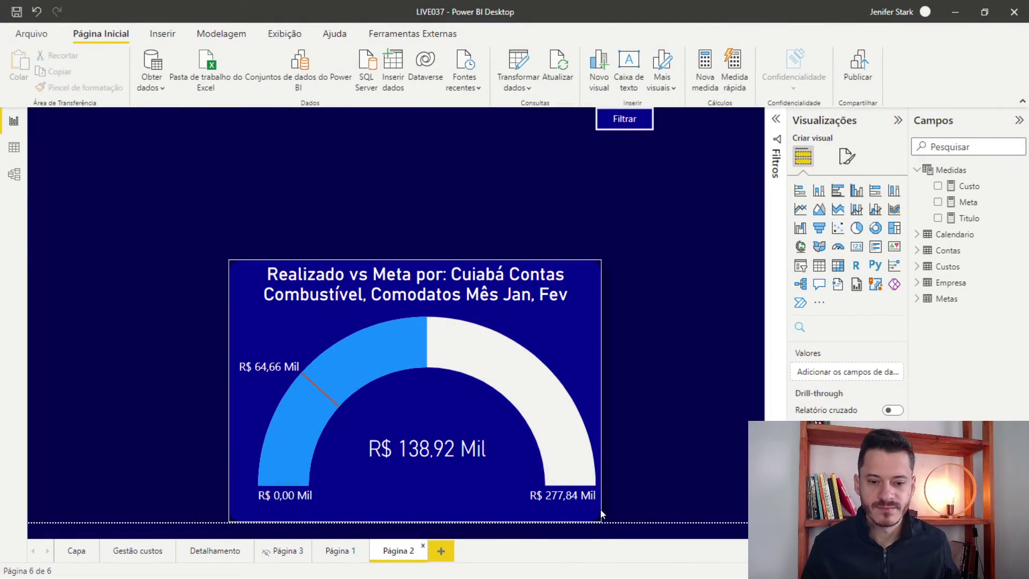
Step: Compare the dynamic gauge title on Página 1 and Página 2, and nudge the gauge slightly on Página 2
{"action": "left_click", "coordinate": [351, 551]}
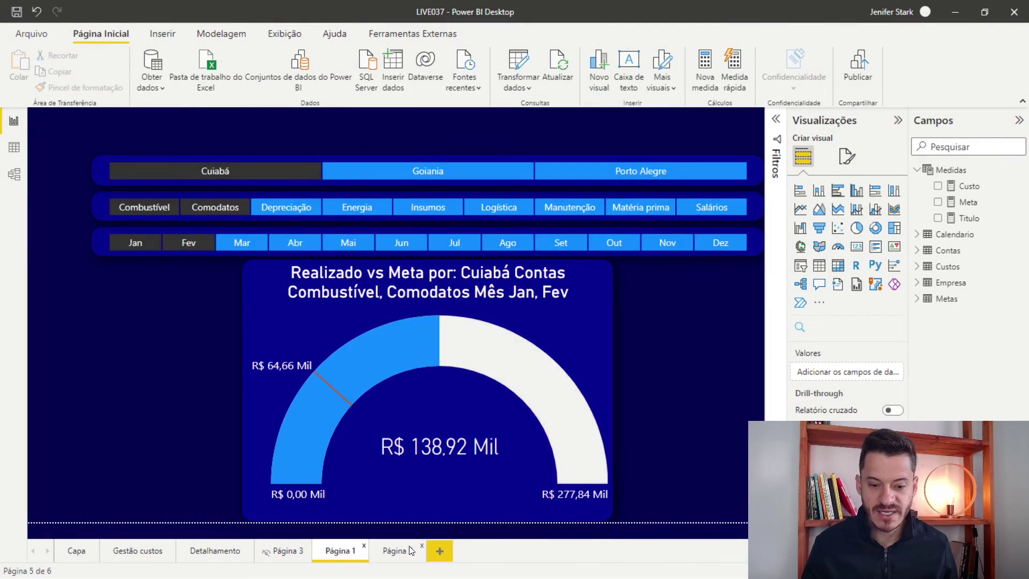
{"action": "left_click", "coordinate": [409, 551]}
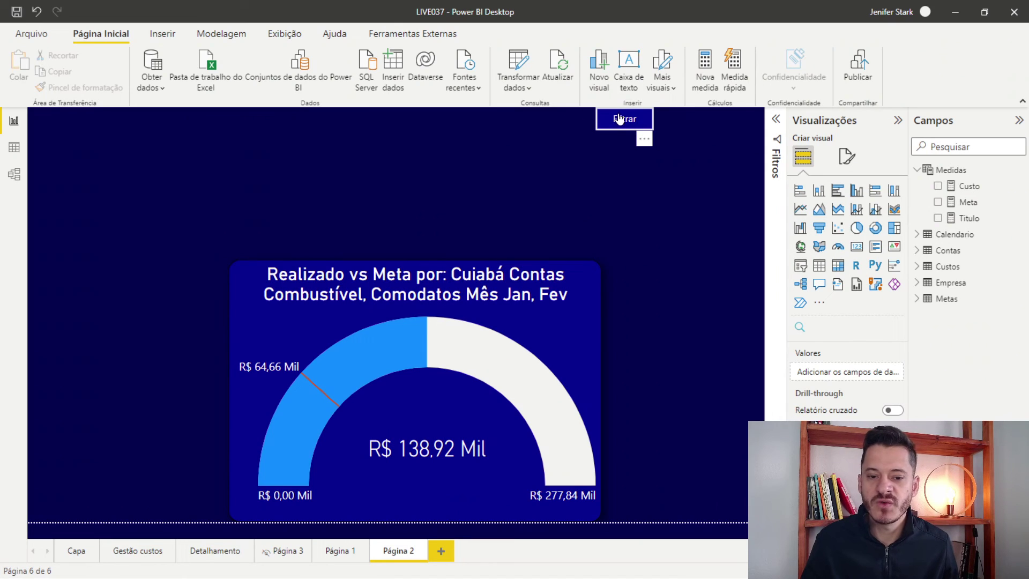
{"action": "mouse_move", "coordinate": [351, 304]}
{"action": "left_mouse_down"}
{"action": "mouse_move", "coordinate": [318, 309]}
{"action": "mouse_move", "coordinate": [342, 310]}
{"action": "left_mouse_up"}
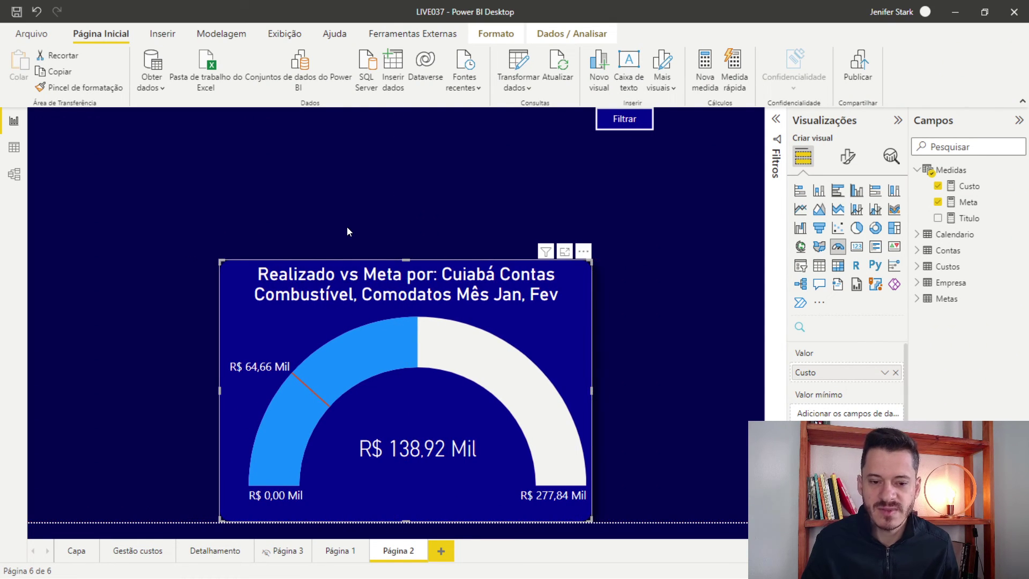
Step: Test the slicer panel on Página 2 by showing it with Filtrar and hiding it with X, twice
{"action": "left_click", "coordinate": [634, 128], "text": "ctrl"}
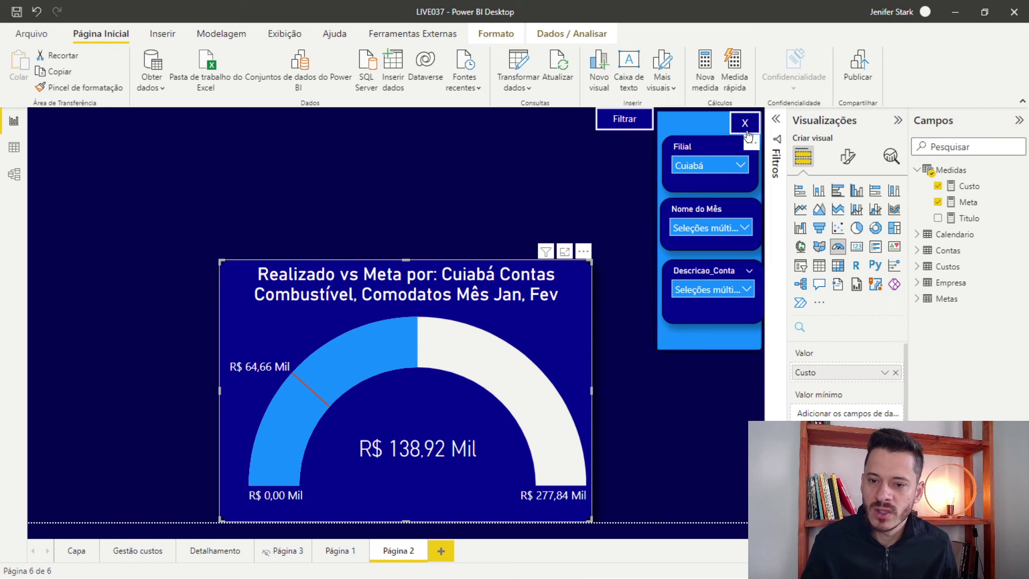
{"action": "left_click", "coordinate": [745, 124], "text": "ctrl"}
{"action": "left_click", "coordinate": [625, 122], "text": "ctrl"}
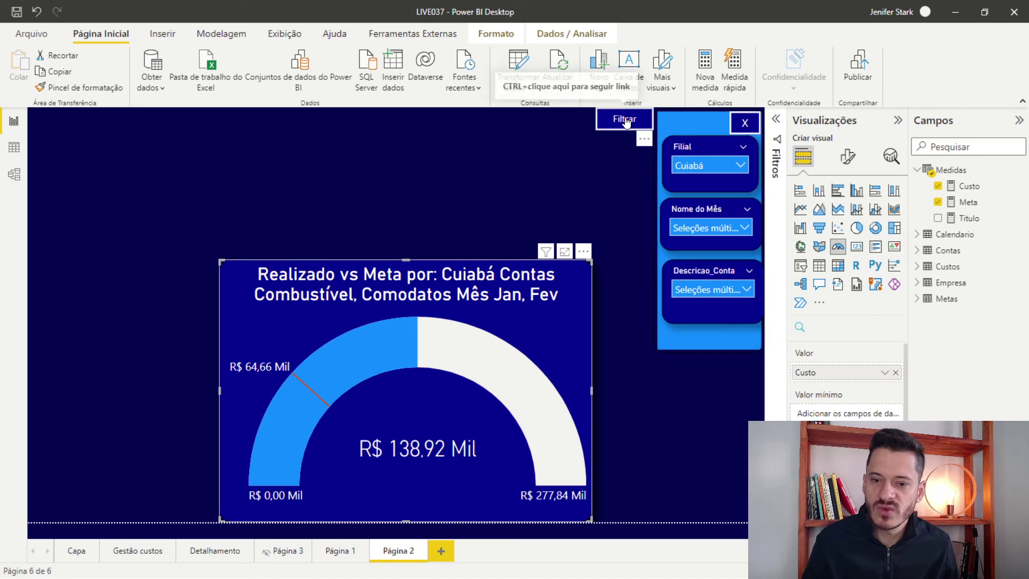
{"action": "left_click", "coordinate": [744, 124], "text": "ctrl"}
{"action": "left_click", "coordinate": [689, 210]}
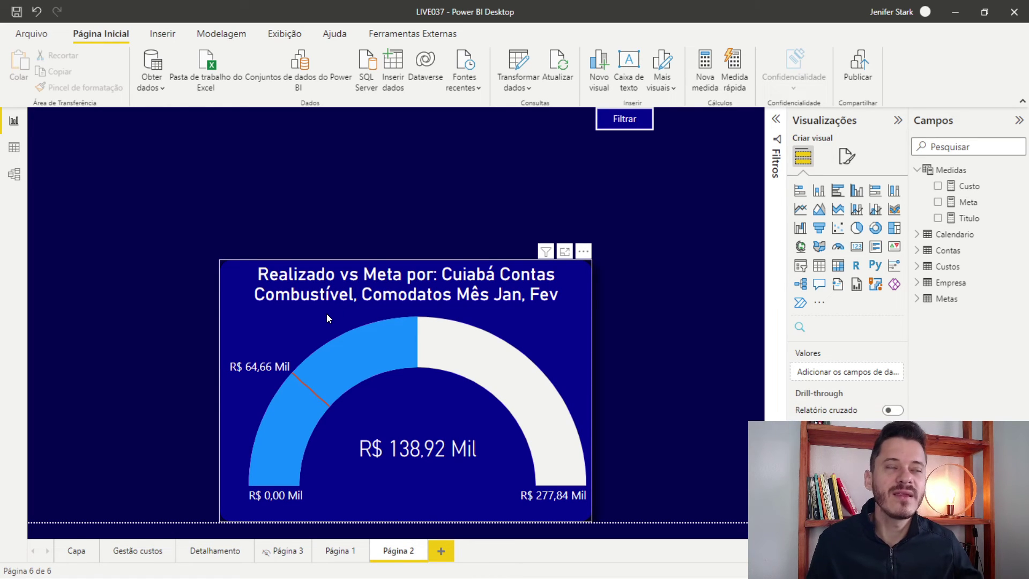
Step: Arrange the two overlapping gauges on Página 2 side by side, with the dynamic-title gauge left of the fixed-title one
{"action": "left_click_drag", "start_coordinate": [327, 316], "coordinate": [85, 322]}
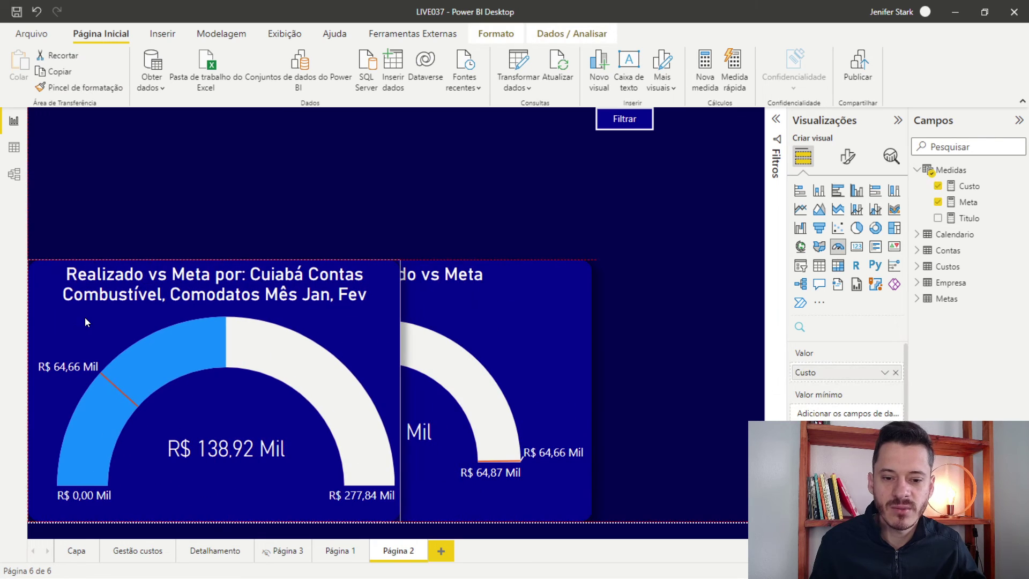
{"action": "left_click_drag", "start_coordinate": [452, 311], "coordinate": [637, 351]}
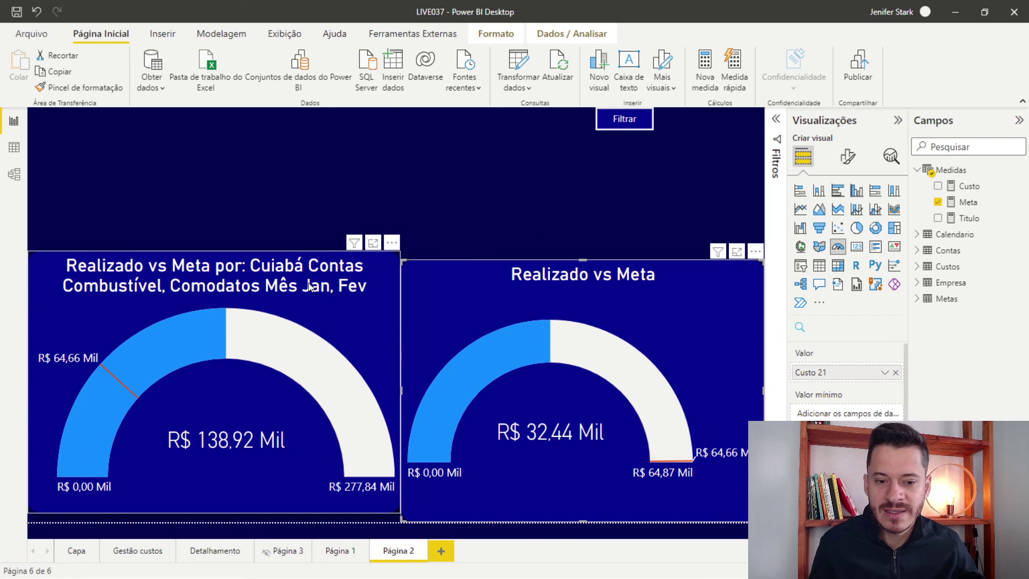
{"action": "left_click_drag", "start_coordinate": [310, 286], "coordinate": [311, 295]}
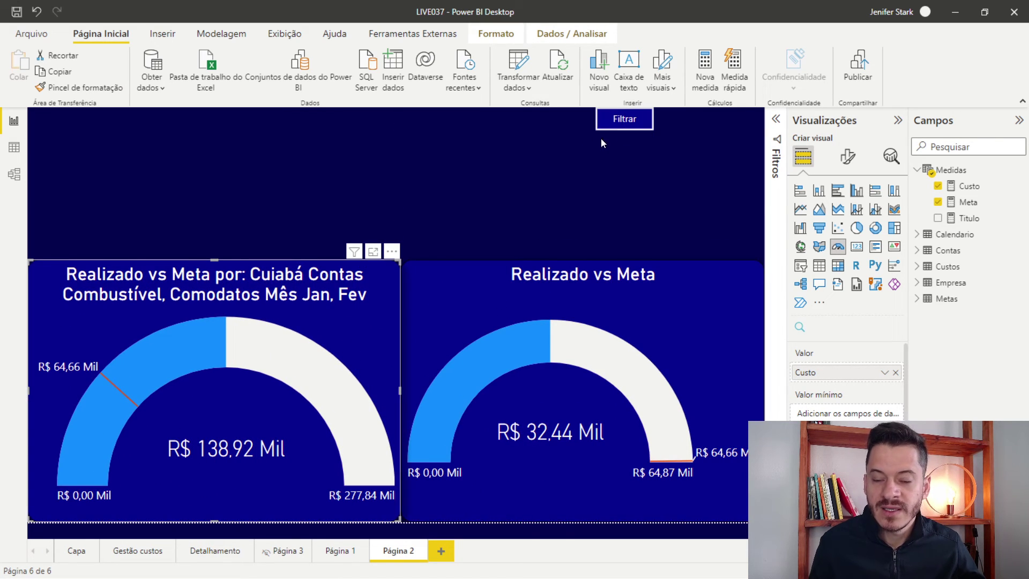
{"action": "left_click", "coordinate": [413, 234]}
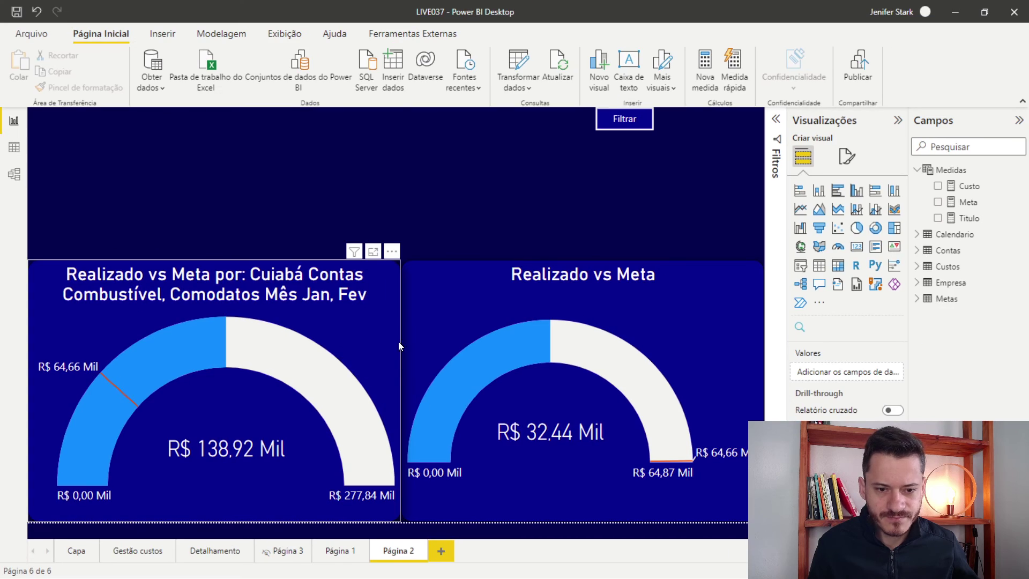
Step: Apply the Destaque spotlight to the gauge with the dynamic title
{"action": "left_click", "coordinate": [392, 251]}
{"action": "left_click", "coordinate": [391, 251]}
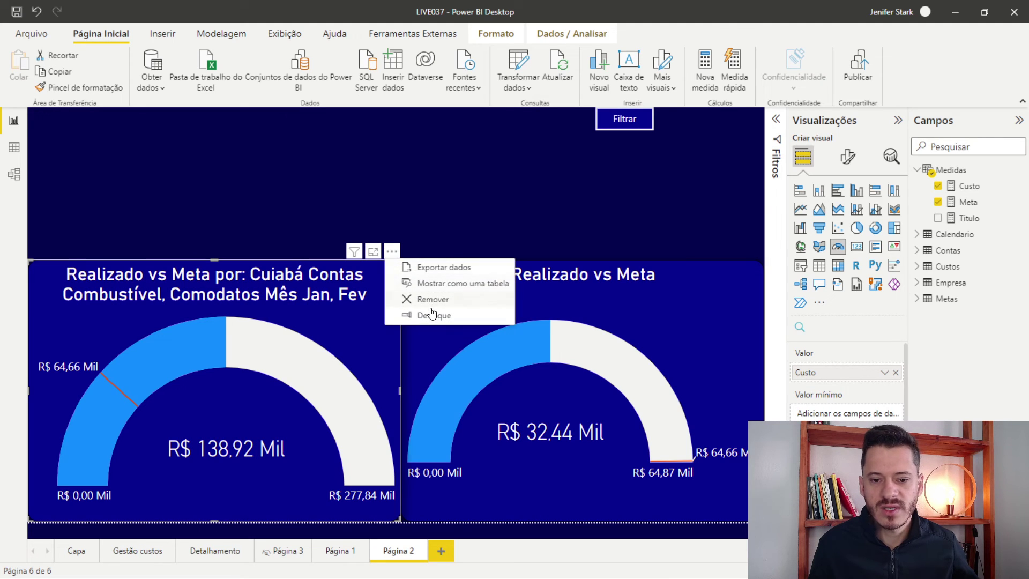
{"action": "left_click", "coordinate": [432, 315]}
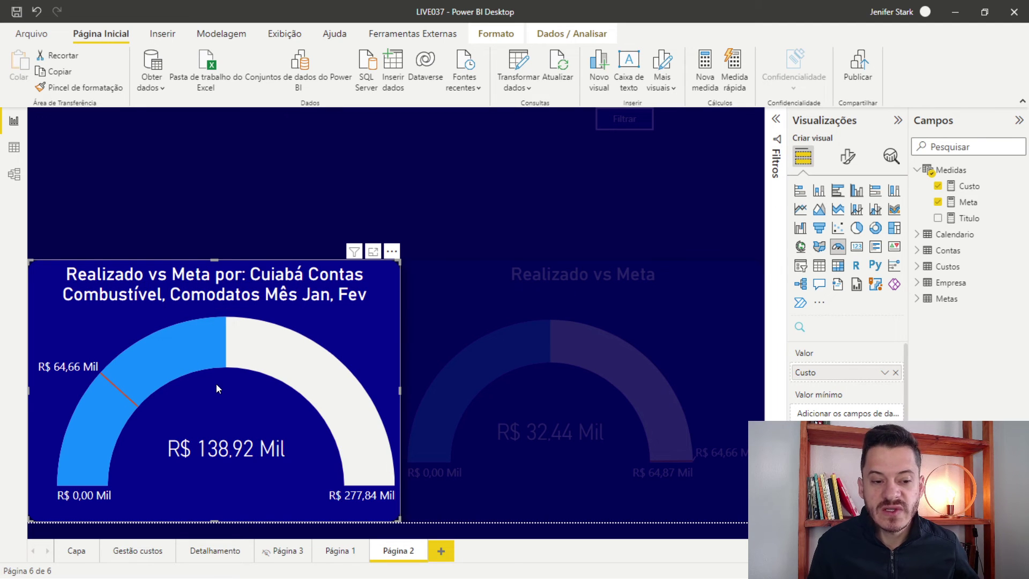
Step: Alternate the Destaque spotlight between the fixed-title gauge and the dynamic-title gauge, and clear it
{"action": "left_click", "coordinate": [538, 291]}
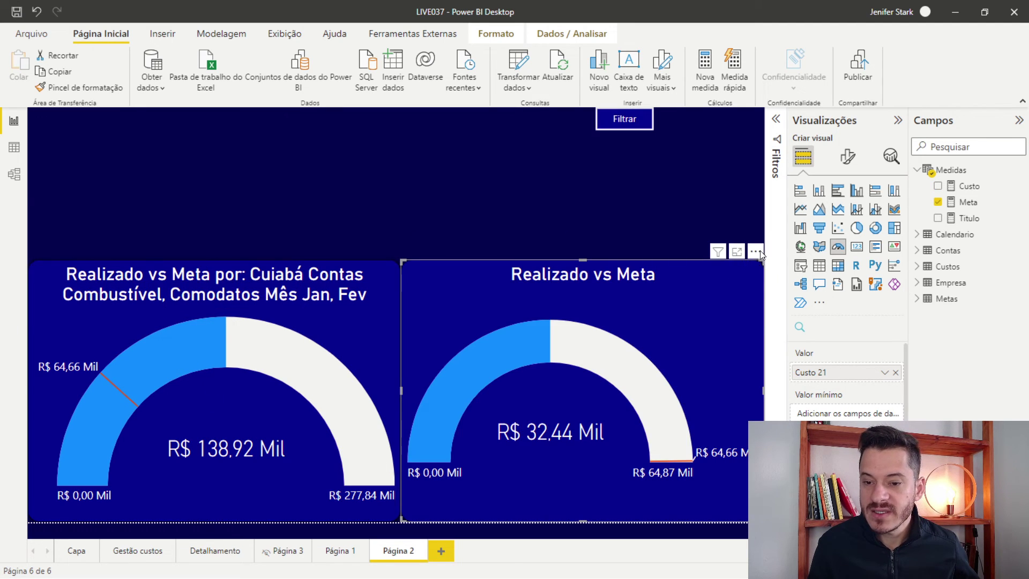
{"action": "left_click", "coordinate": [757, 252]}
{"action": "left_click", "coordinate": [774, 313]}
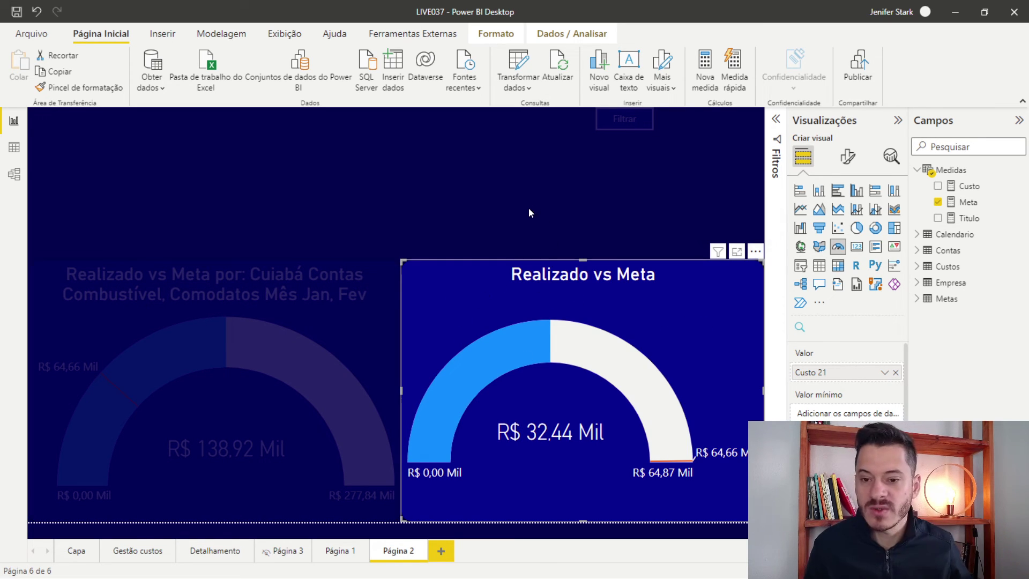
{"action": "mouse_move", "coordinate": [540, 322]}
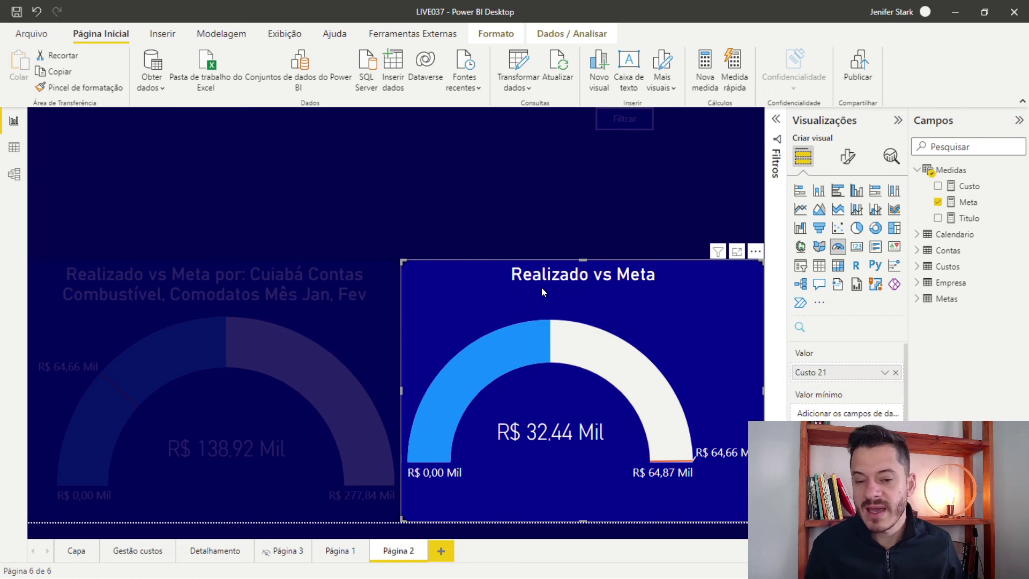
{"action": "left_click", "coordinate": [339, 291]}
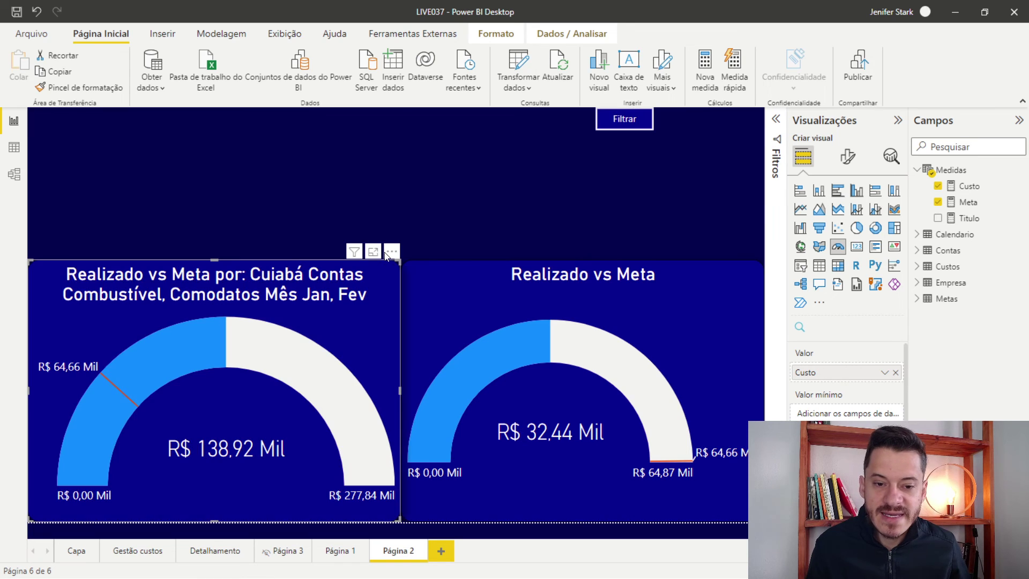
{"action": "left_click", "coordinate": [391, 251]}
{"action": "left_click", "coordinate": [403, 316]}
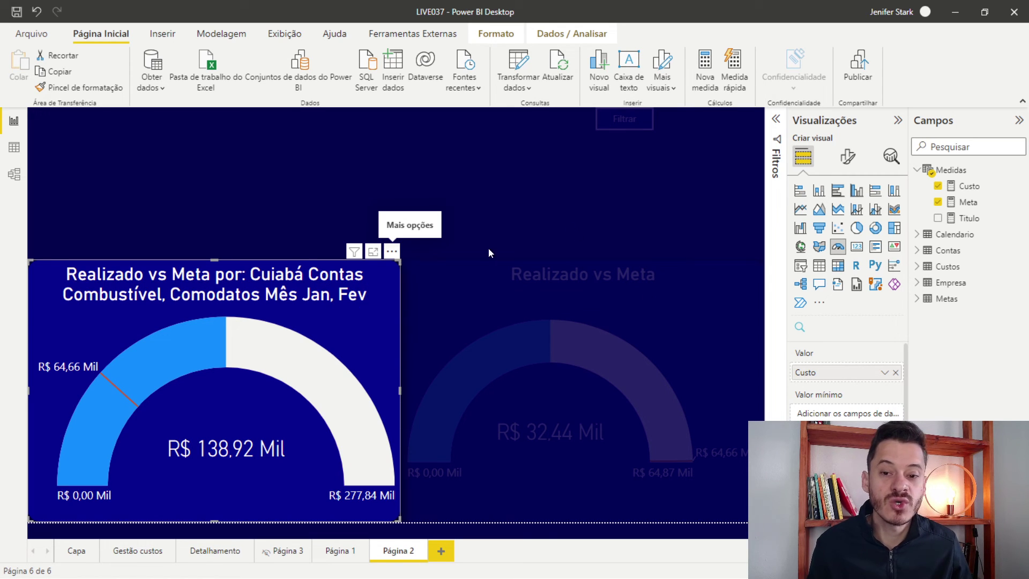
{"action": "left_click", "coordinate": [527, 209]}
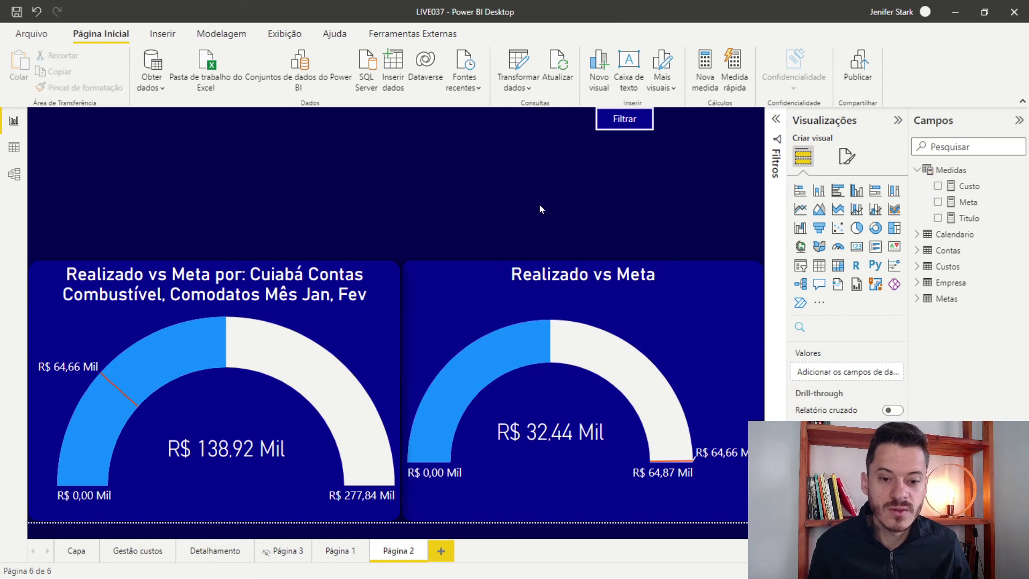
Step: Show the slicer panel on Página 2, add Mar to the Nome do Mês selection, and hide the panel
{"action": "left_click", "coordinate": [616, 125]}
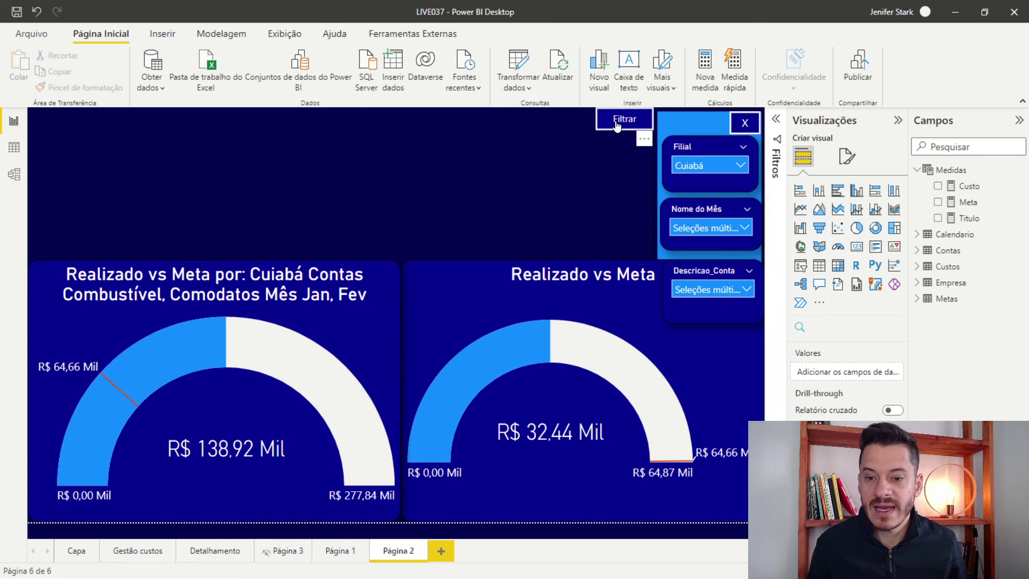
{"action": "left_click", "coordinate": [712, 170]}
{"action": "left_click", "coordinate": [712, 169]}
{"action": "left_click", "coordinate": [706, 228]}
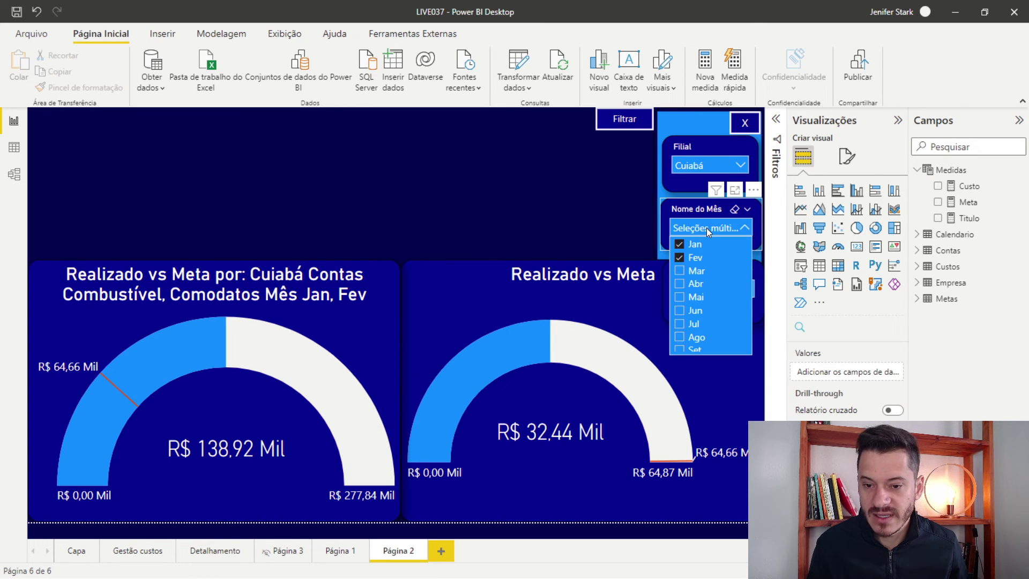
{"action": "left_click", "coordinate": [687, 271]}
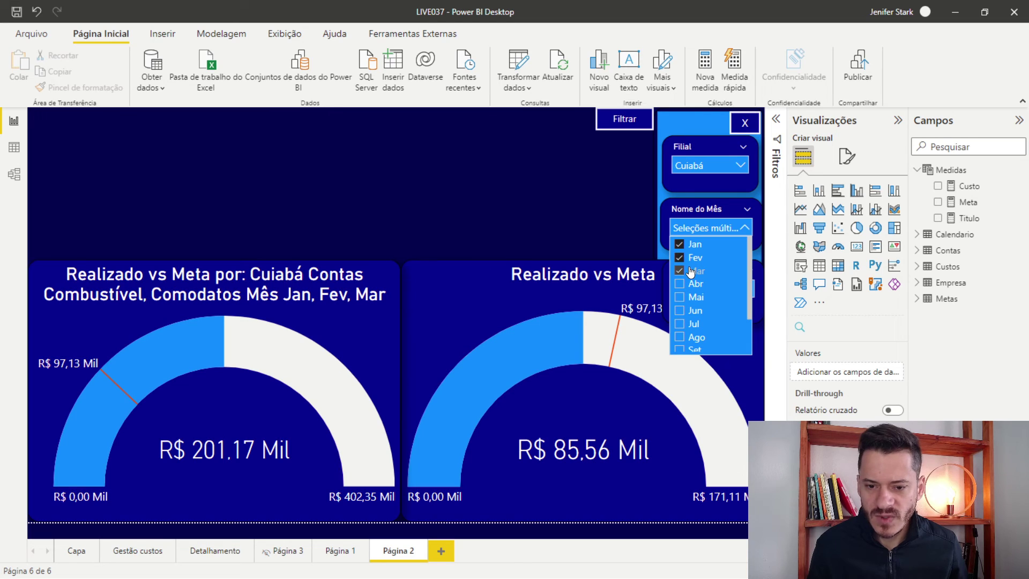
{"action": "left_click", "coordinate": [703, 224]}
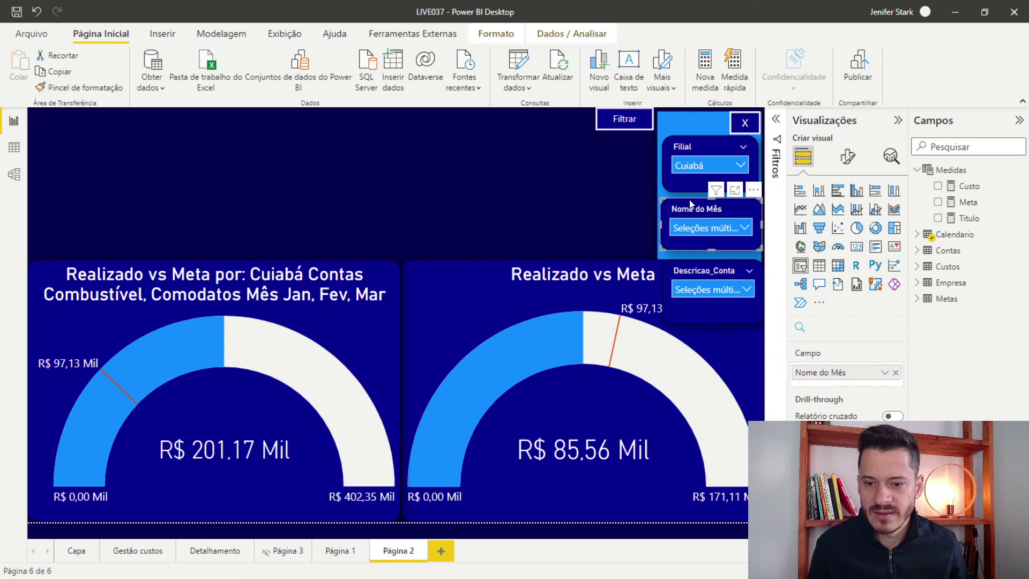
{"action": "left_click", "coordinate": [743, 126]}
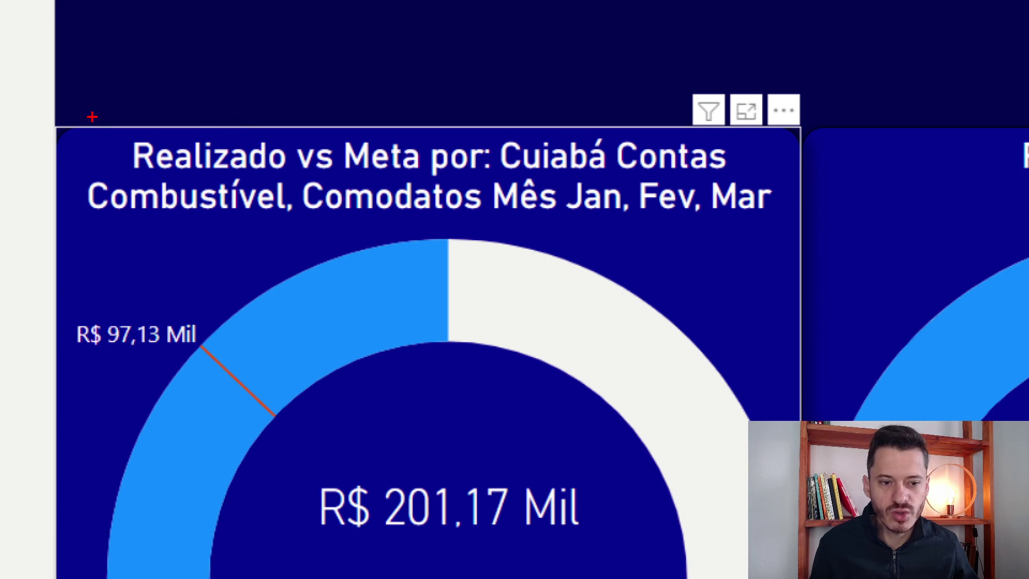
Step: Compare the dynamic title with the filters and slicers affecting the fixed-title Realizado vs Meta gauge
{"action": "mouse_move", "coordinate": [92, 117]}
{"action": "left_mouse_down"}
{"action": "mouse_move", "coordinate": [638, 234]}
{"action": "mouse_move", "coordinate": [790, 234]}
{"action": "left_mouse_up"}
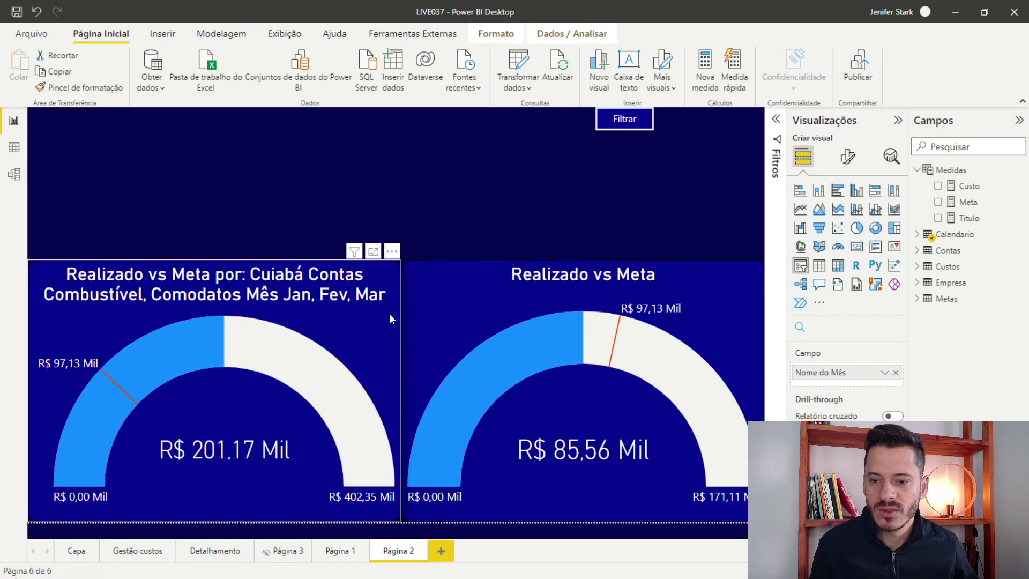
{"action": "left_click", "coordinate": [873, 244]}
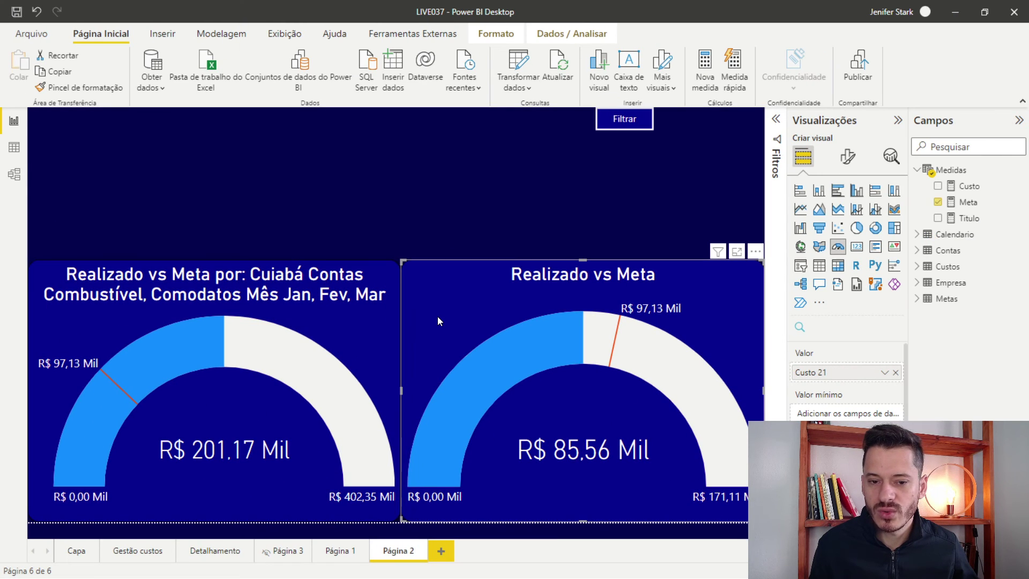
{"action": "mouse_move", "coordinate": [718, 251]}
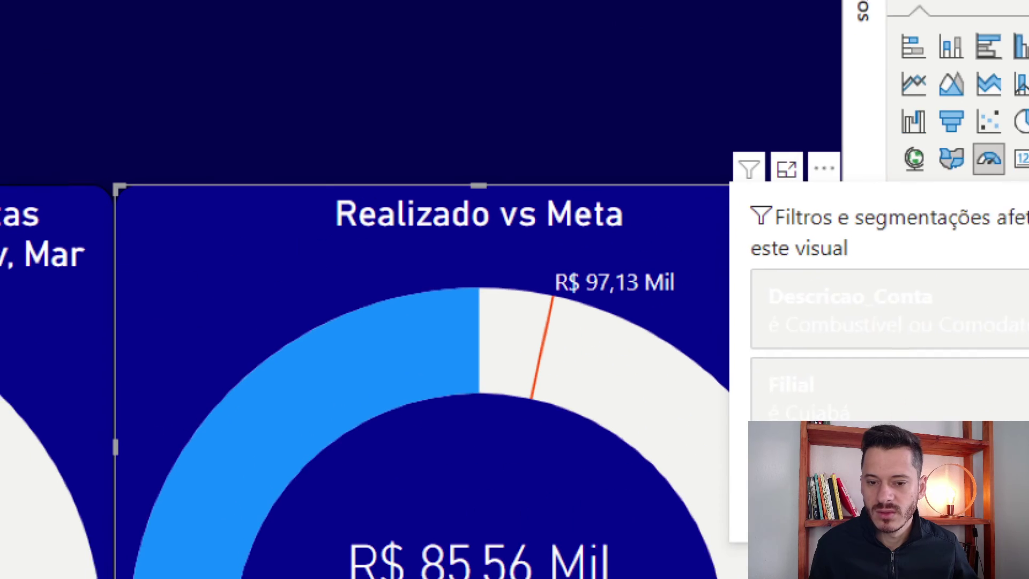
{"action": "left_click", "coordinate": [568, 306]}
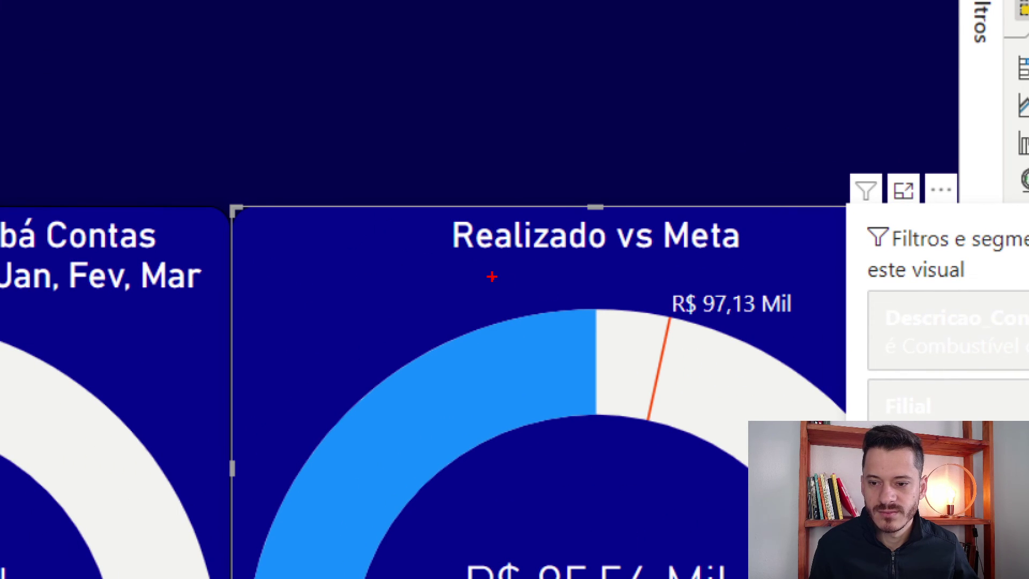
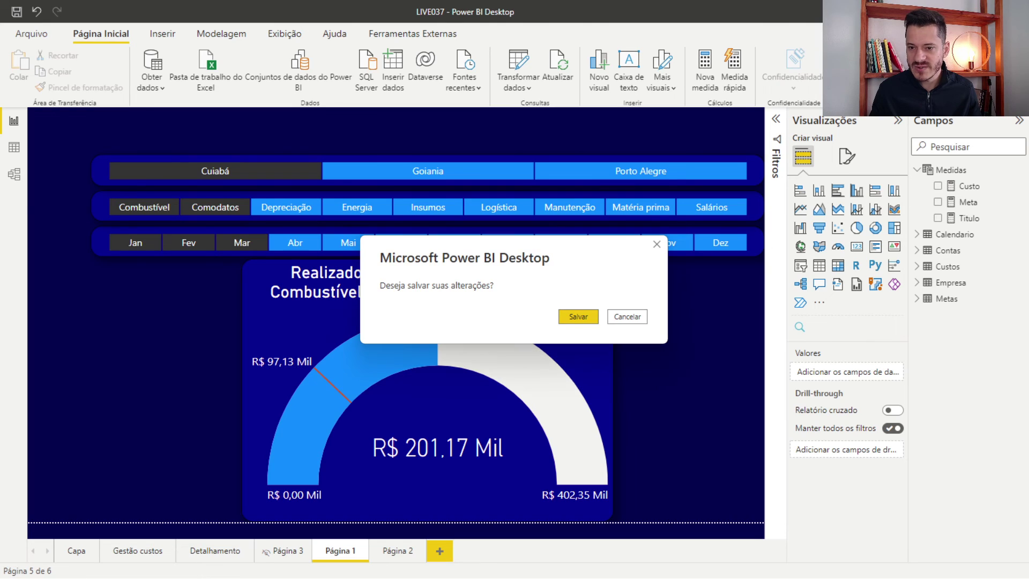
Step: Save the report changes and publish LIVE037 to Meu workspace
{"action": "left_click", "coordinate": [574, 318]}
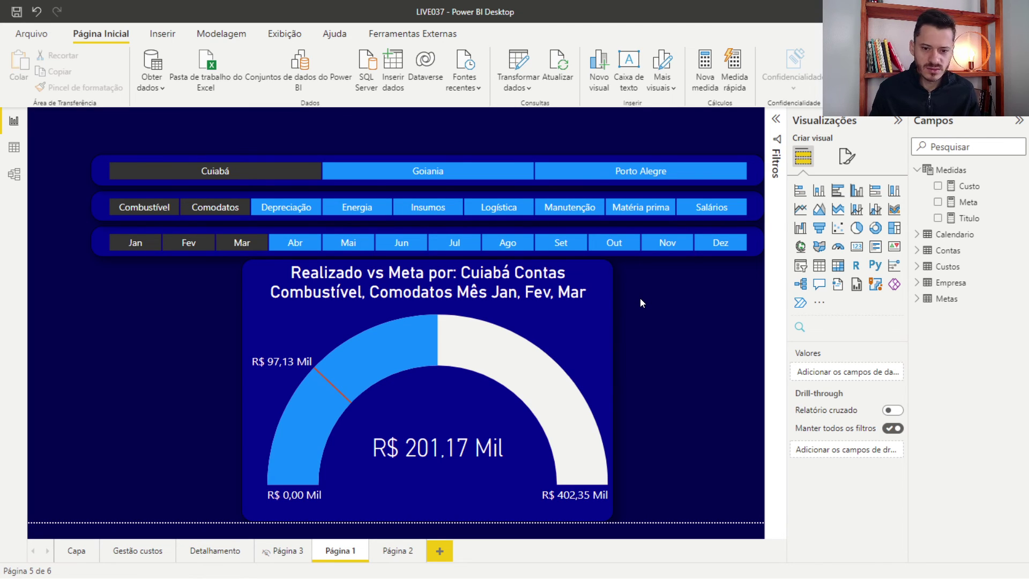
{"action": "left_click", "coordinate": [839, 80]}
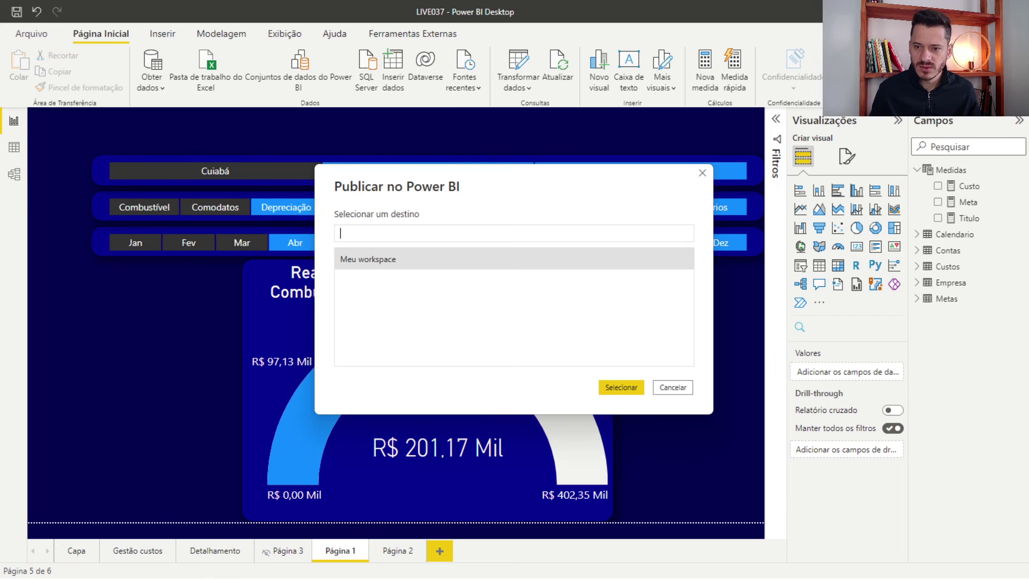
{"action": "left_click", "coordinate": [616, 387]}
{"action": "left_click", "coordinate": [594, 364]}
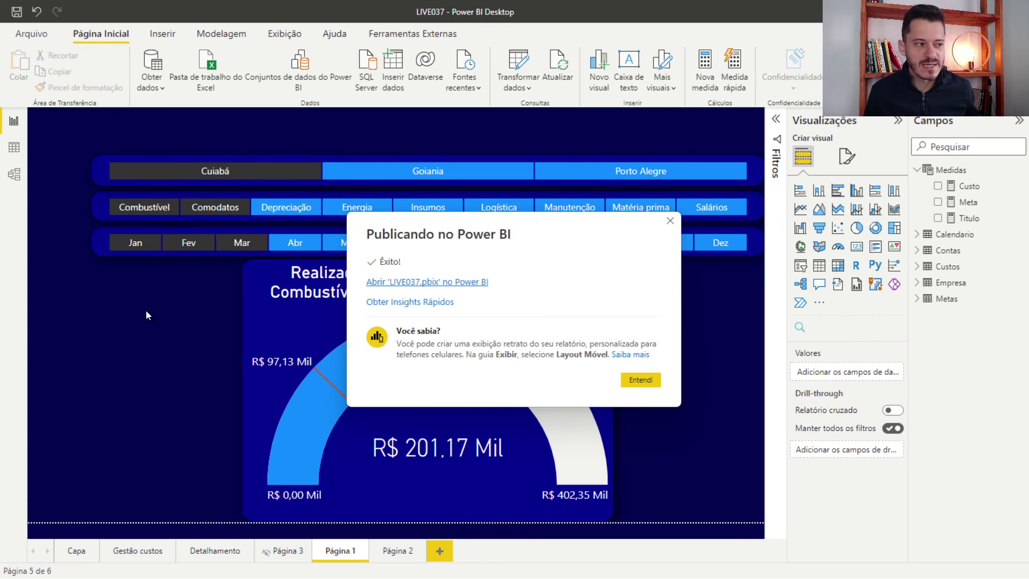
Step: Open the published LIVE037 report in the Power BI service and collapse its page list to enlarge Página 1
{"action": "left_click", "coordinate": [427, 282]}
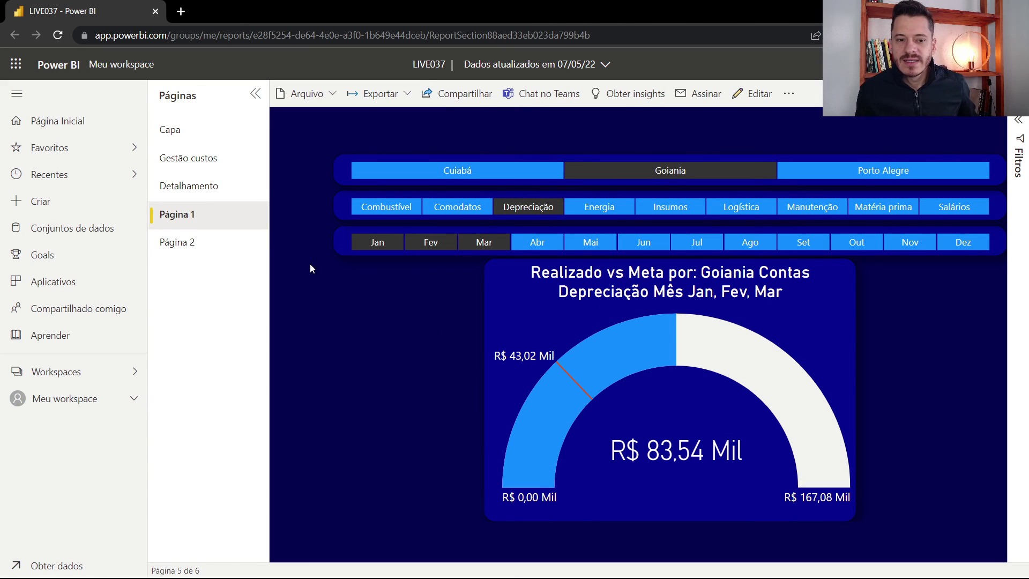
{"action": "left_click", "coordinate": [255, 94]}
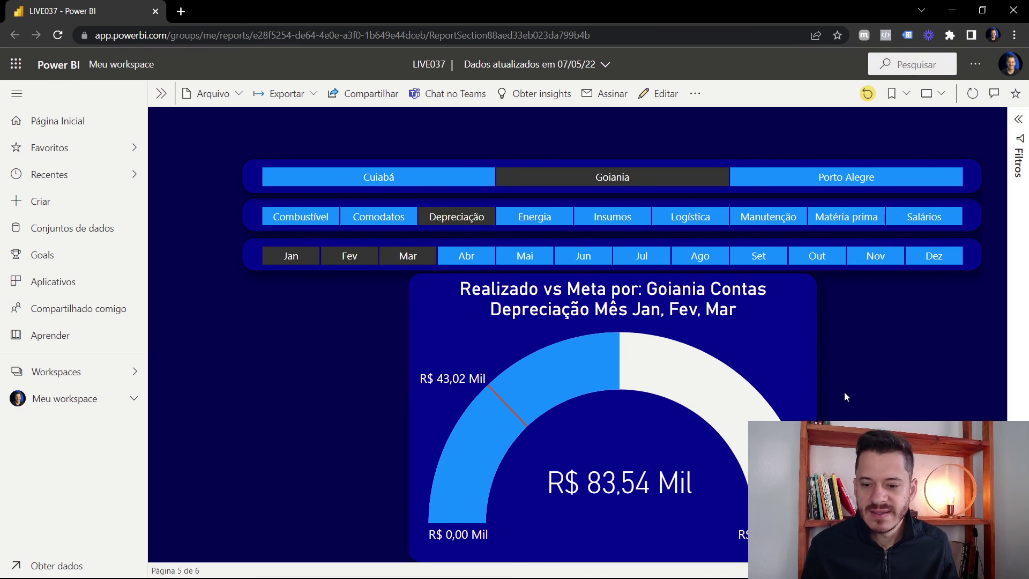
{"action": "mouse_move", "coordinate": [724, 376]}
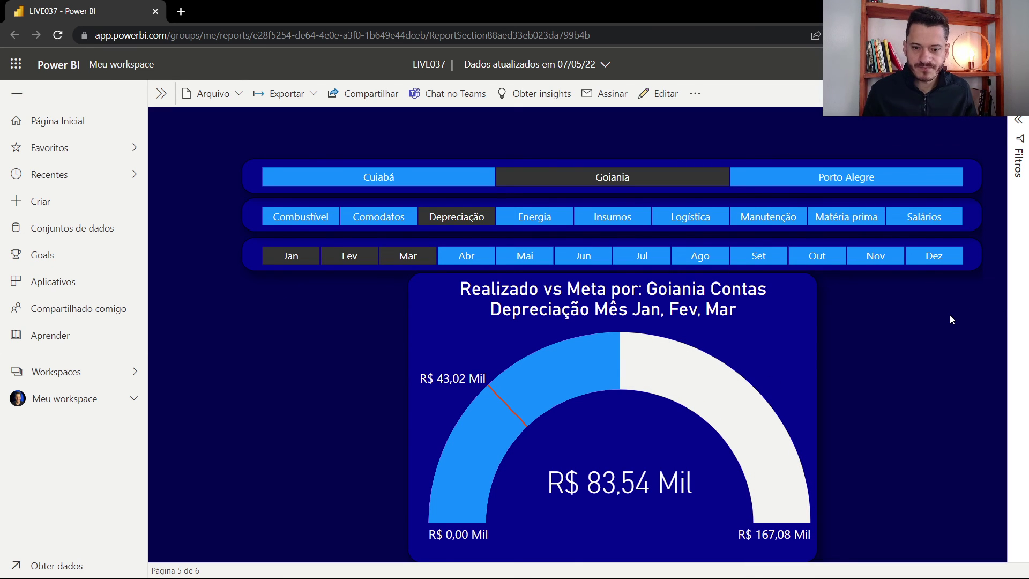
Step: Browse the contents of Meu workspace down to the Live036 dashboards
{"action": "left_click", "coordinate": [71, 399]}
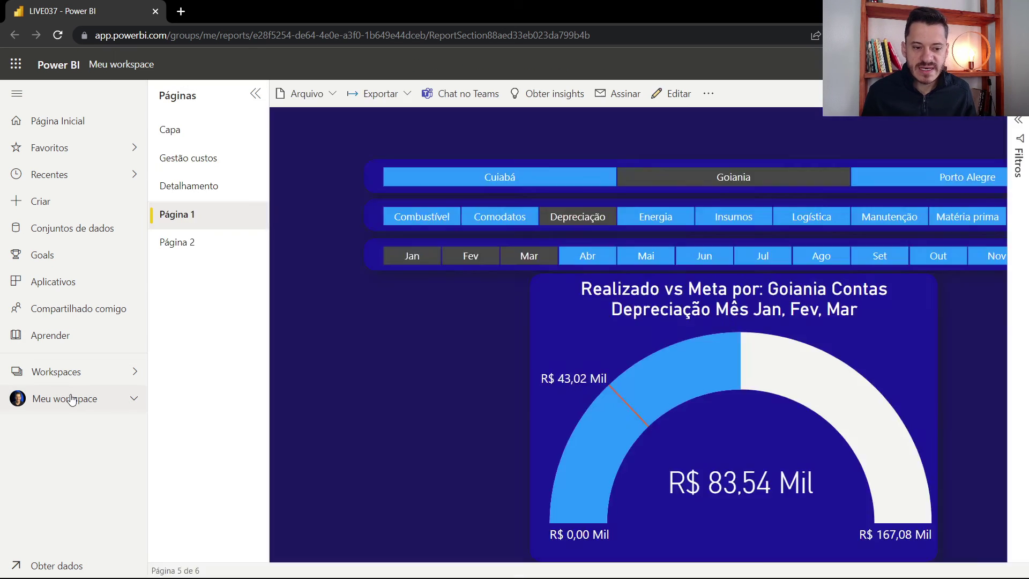
{"action": "scroll", "coordinate": [259, 336], "scroll_direction": "down", "scroll_amount": 15}
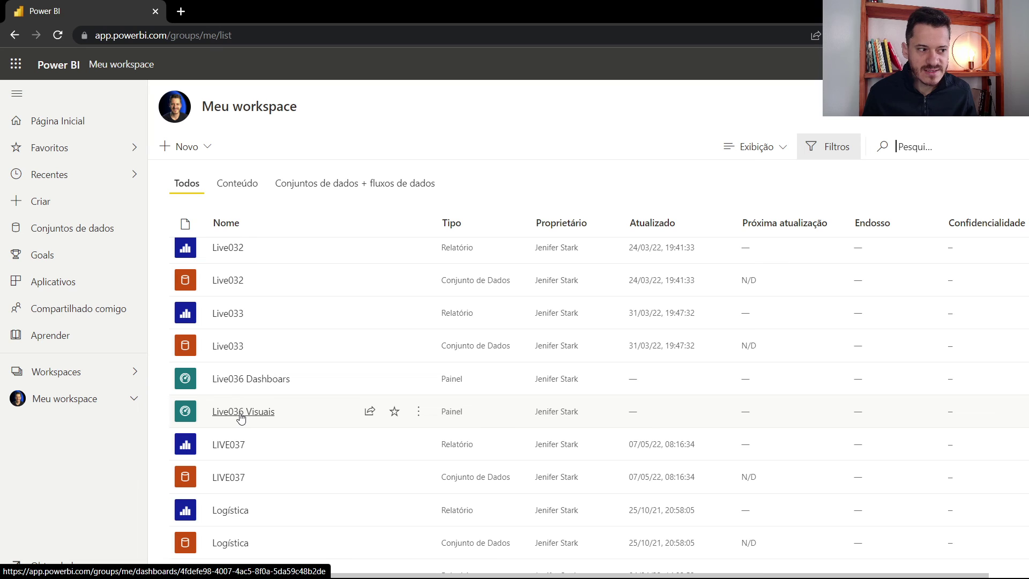
Step: Open YouTube in a new browser tab and search for the channel owner's name plus live036
{"action": "left_click", "coordinate": [181, 12]}
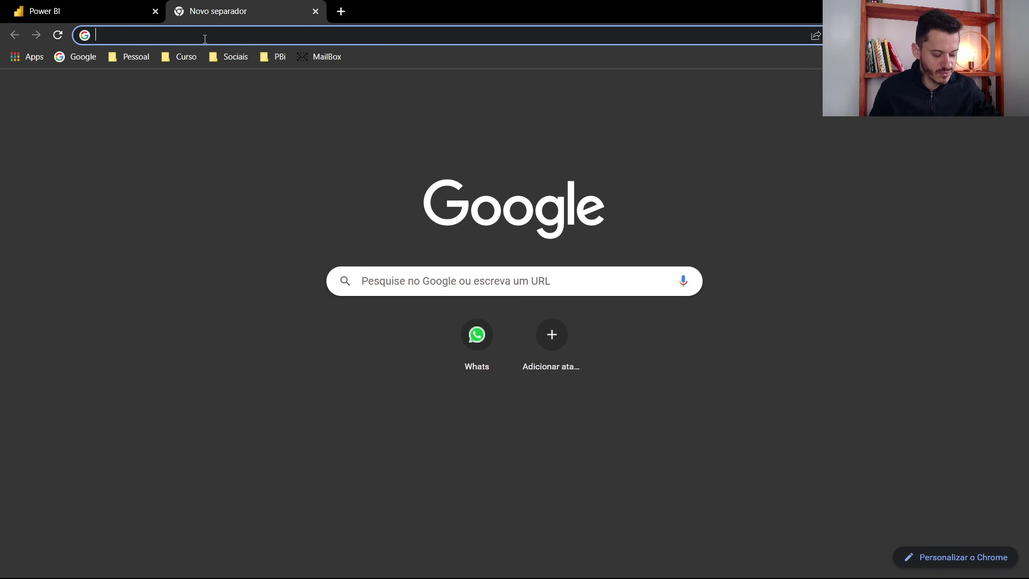
{"action": "type", "text": "you"}
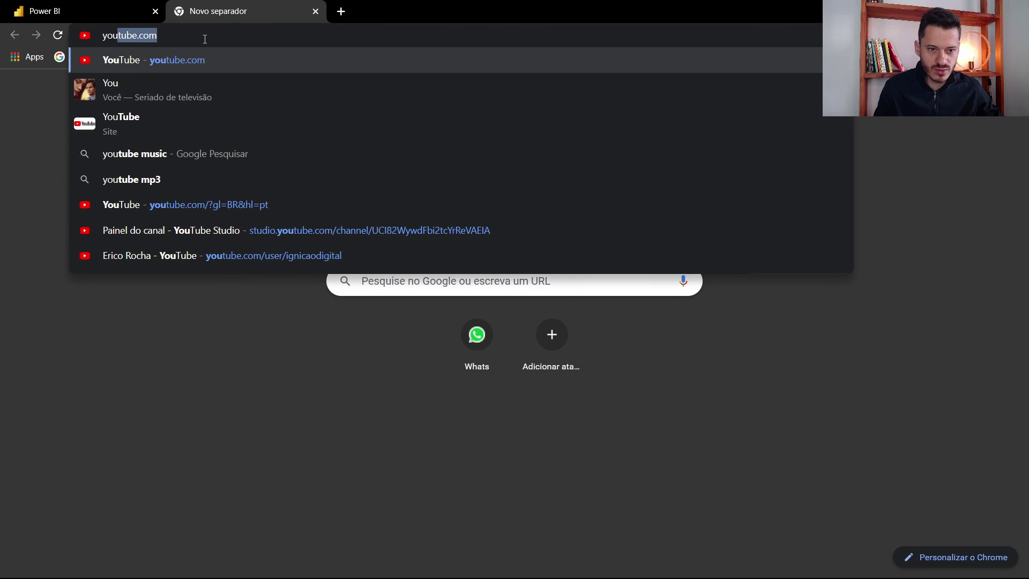
{"action": "key", "text": "Return"}
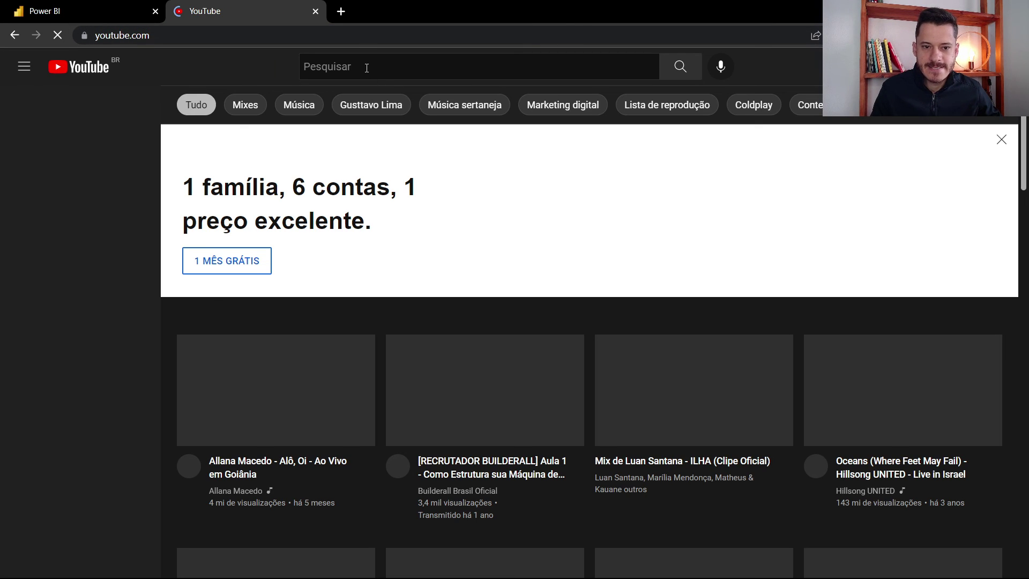
{"action": "left_click", "coordinate": [366, 68]}
{"action": "type", "text": "jenifer"}
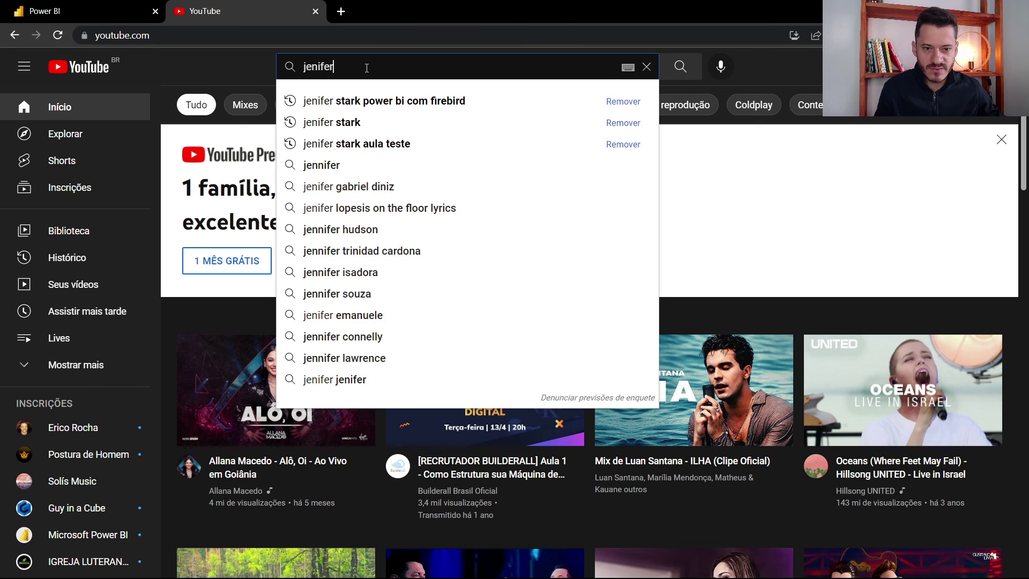
{"action": "type", "text": " star"}
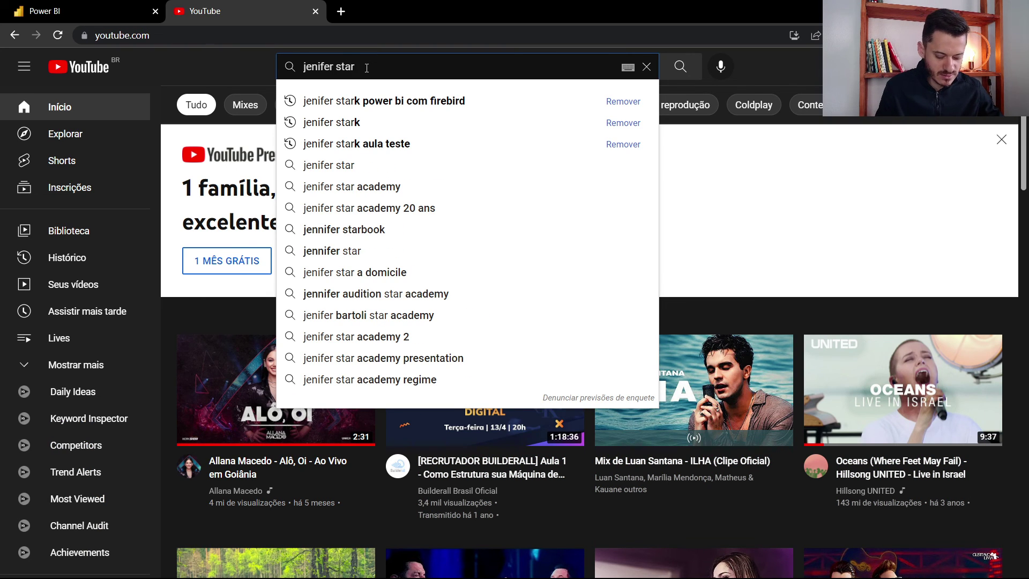
{"action": "type", "text": "k live"}
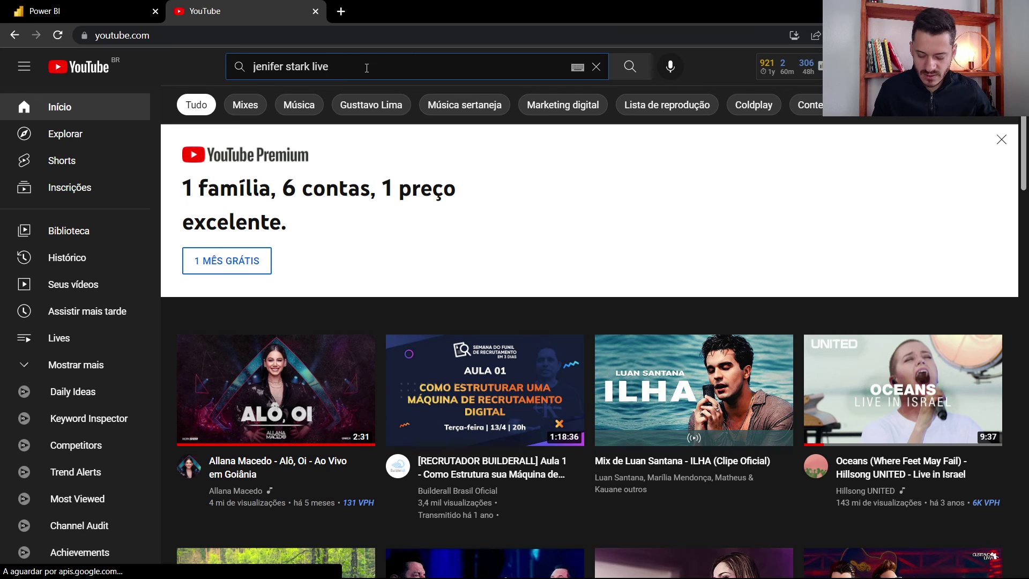
{"action": "type", "text": "036"}
{"action": "key", "text": "Return"}
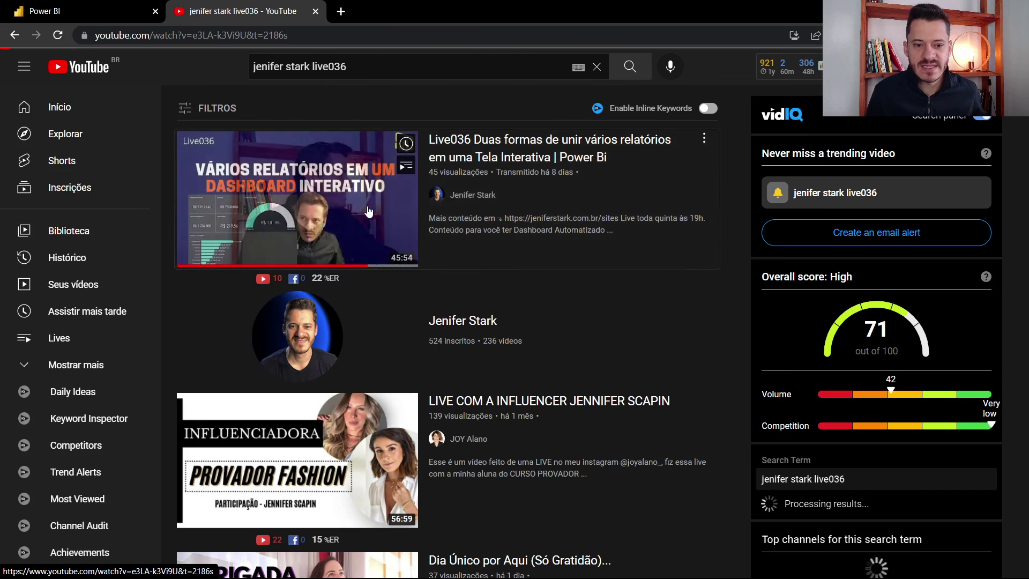
Step: Open the video "Live036 Duas formas de unir vários relatórios em uma Tela Interativa" and pause it
{"action": "left_click", "coordinate": [368, 212]}
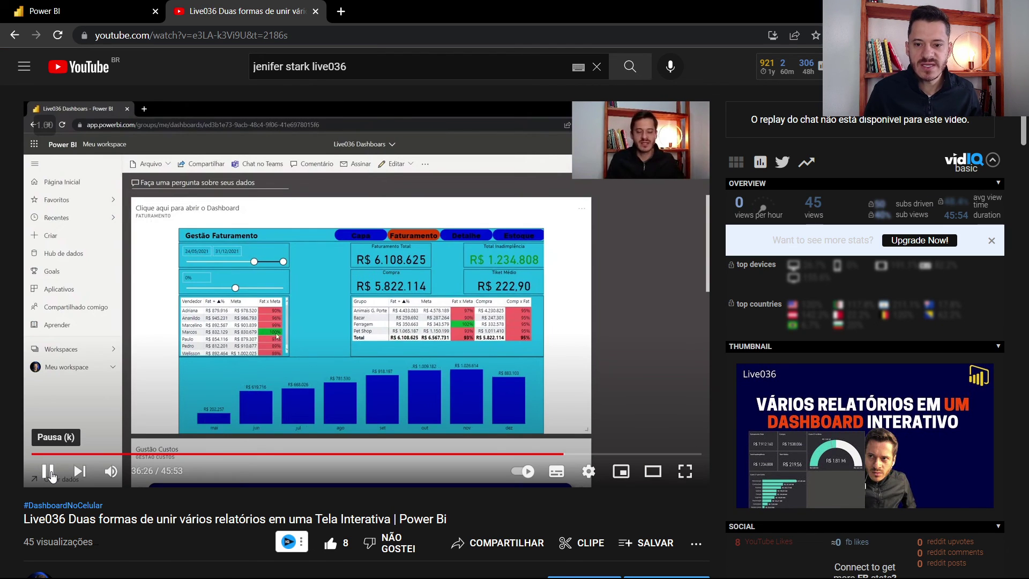
{"action": "left_click", "coordinate": [48, 471]}
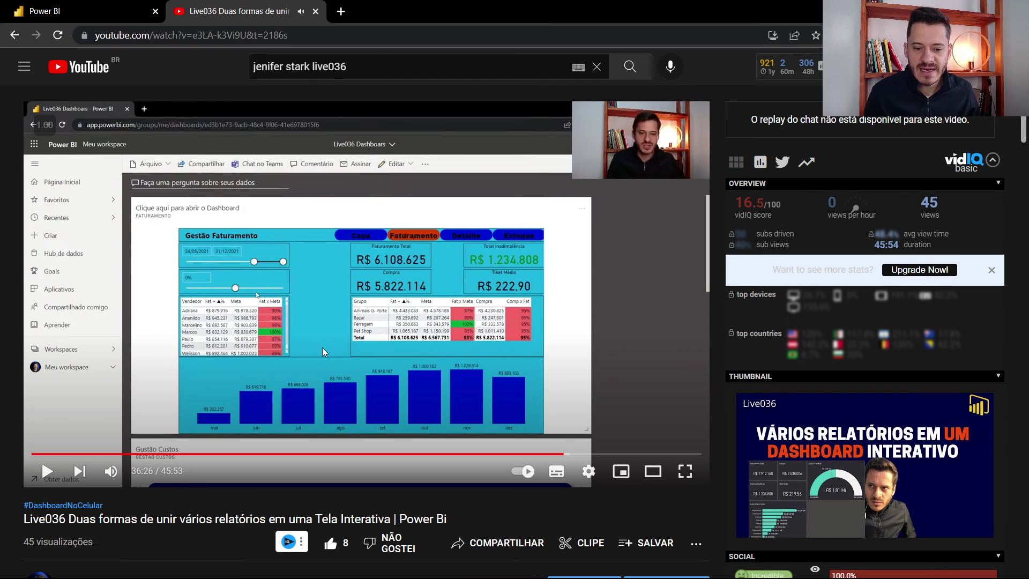
Step: Close the YouTube tab and open the Live036 Visuais dashboard from Meu workspace
{"action": "left_click", "coordinate": [315, 11]}
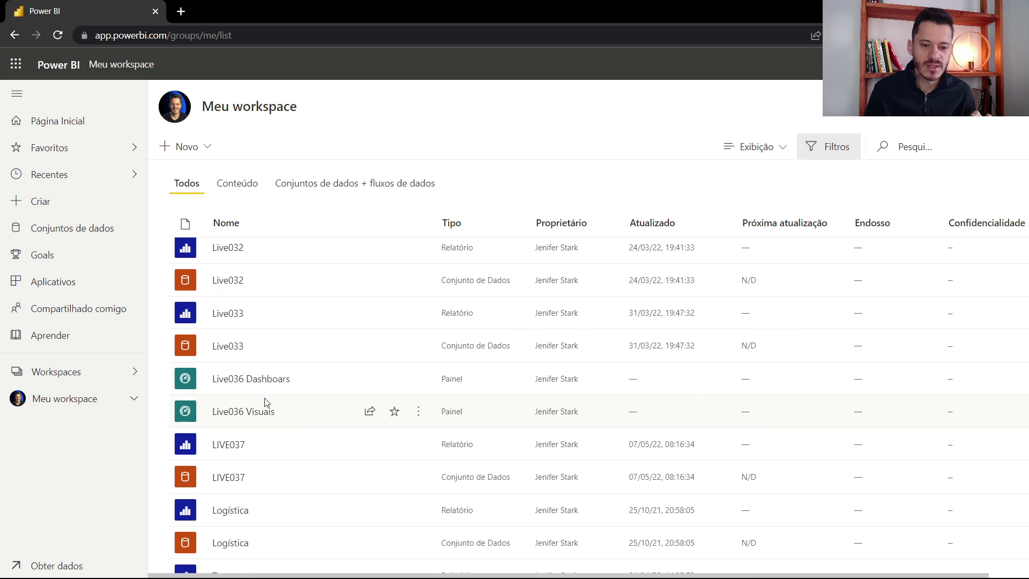
{"action": "left_click", "coordinate": [255, 419]}
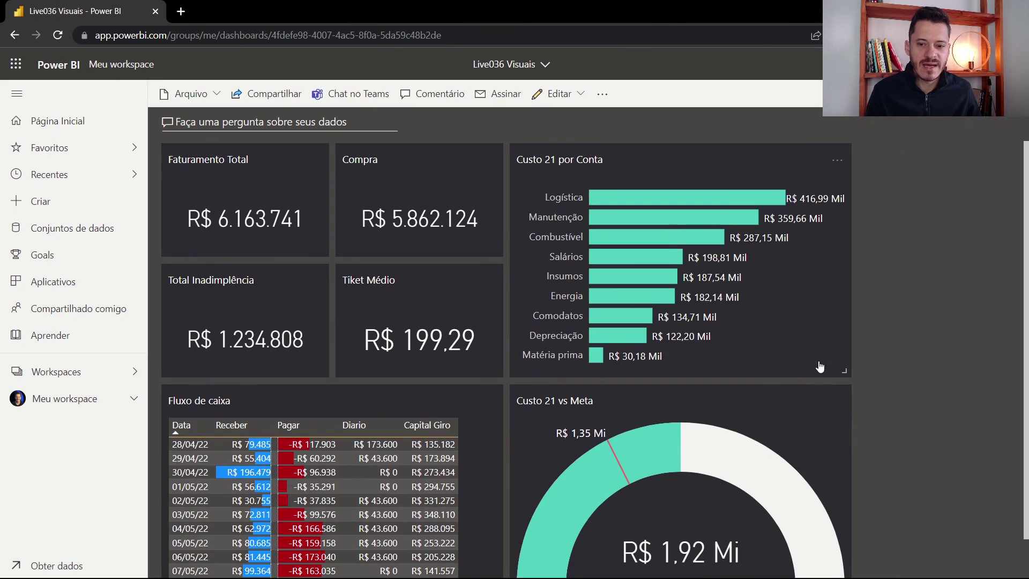
Step: Leave the dashboard and open the LIVE037 report from Meu workspace
{"action": "scroll", "coordinate": [819, 363], "scroll_direction": "down", "scroll_amount": 1}
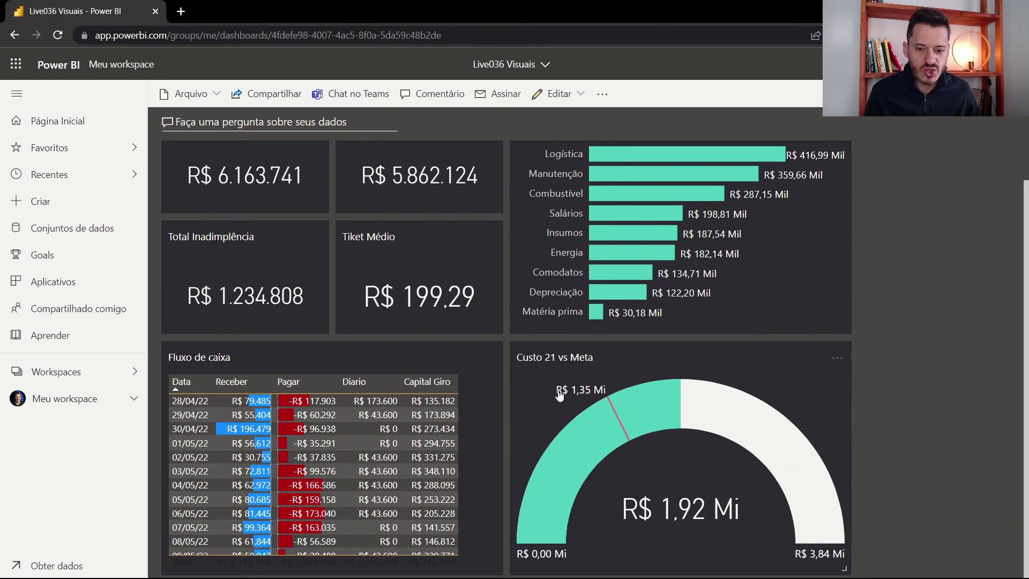
{"action": "left_click", "coordinate": [84, 400]}
{"action": "scroll", "coordinate": [241, 300], "scroll_direction": "down", "scroll_amount": 2}
{"action": "scroll", "coordinate": [241, 309], "scroll_direction": "down", "scroll_amount": 10}
{"action": "left_click", "coordinate": [235, 384]}
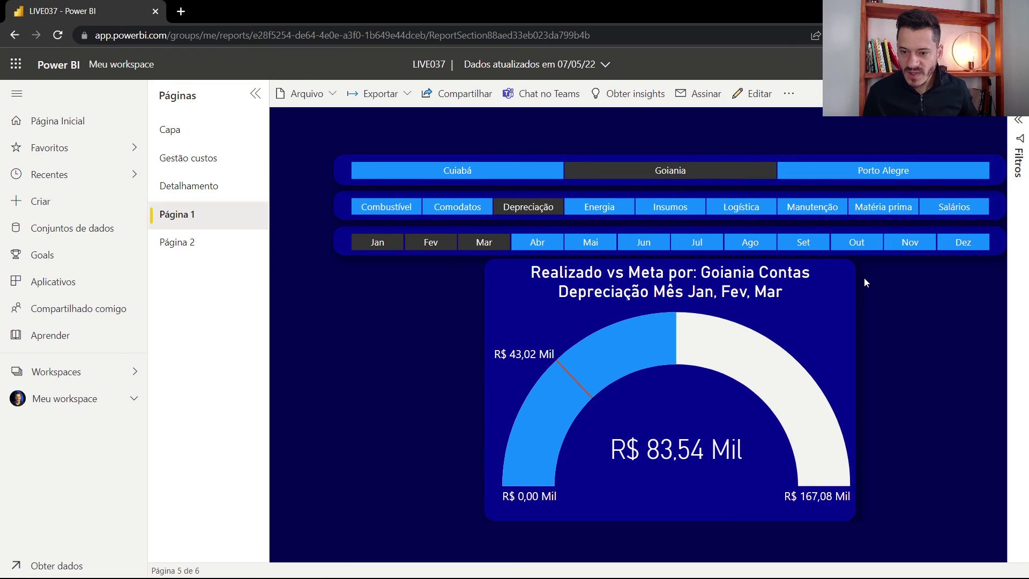
Step: Pin the Realizado vs Meta gauge to the existing Live036 Visuais dashboard, using the destination theme
{"action": "mouse_move", "coordinate": [835, 269]}
{"action": "left_click", "coordinate": [845, 252]}
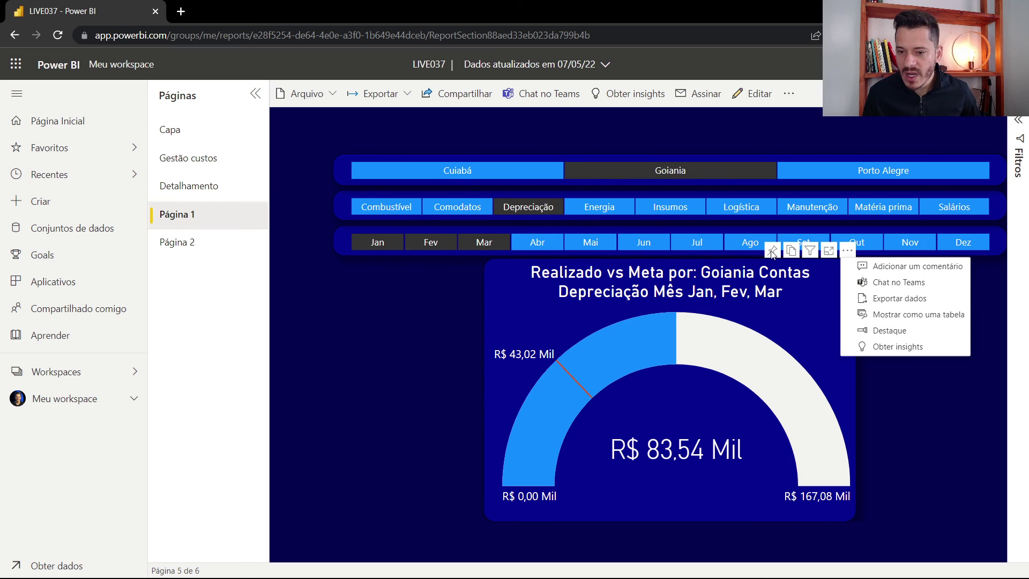
{"action": "key", "text": "Escape"}
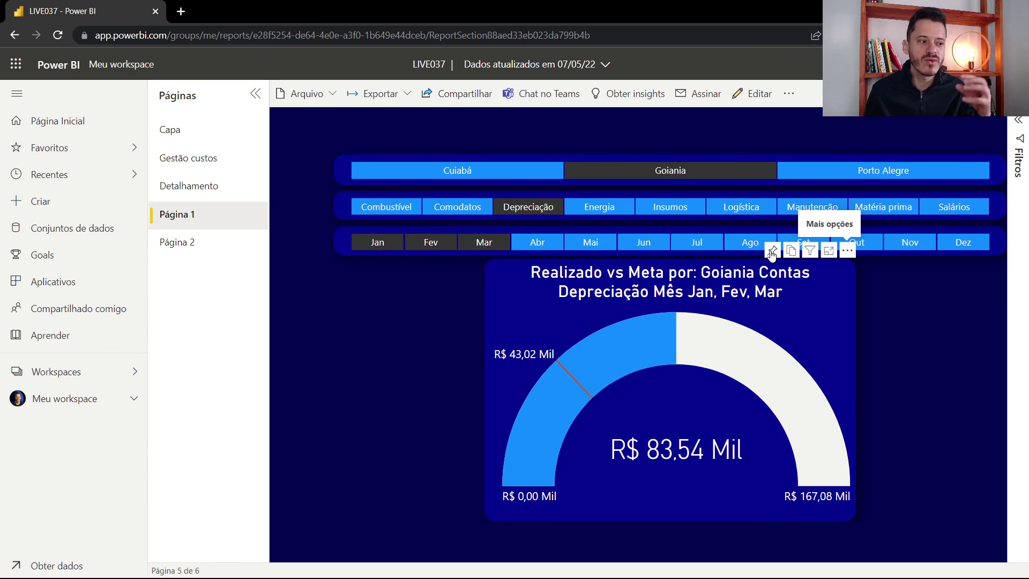
{"action": "left_click", "coordinate": [772, 250]}
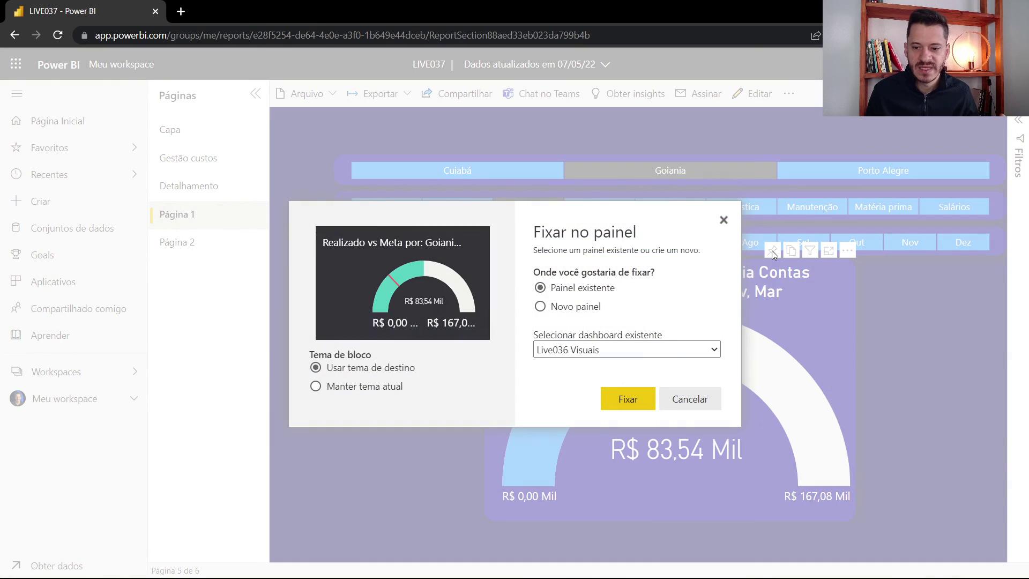
{"action": "left_click", "coordinate": [628, 398]}
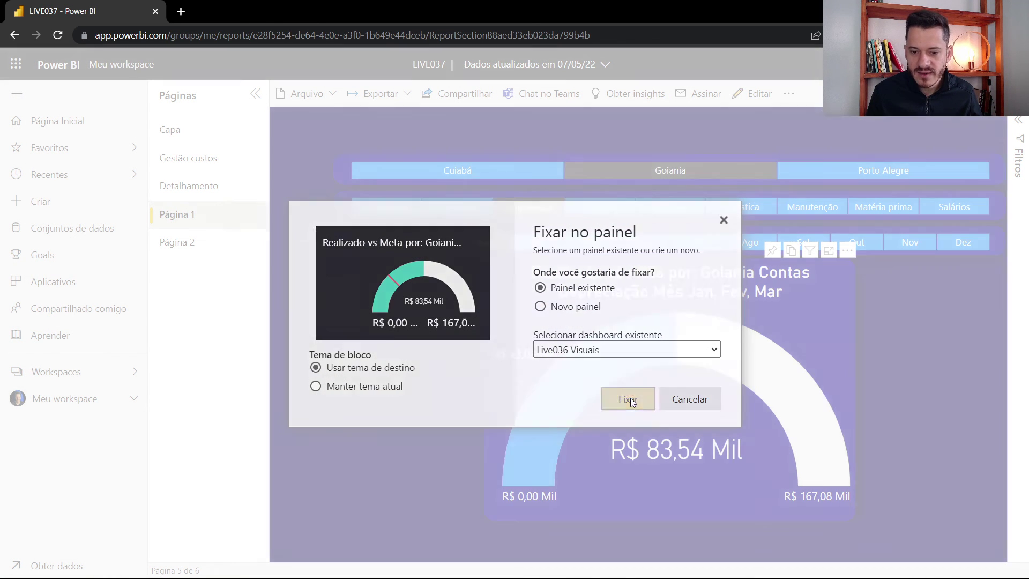
Step: Go to the Live036 Visuais dashboard and move the Custo 21 vs Meta tile beside the newly pinned gauge tile
{"action": "left_click", "coordinate": [926, 177]}
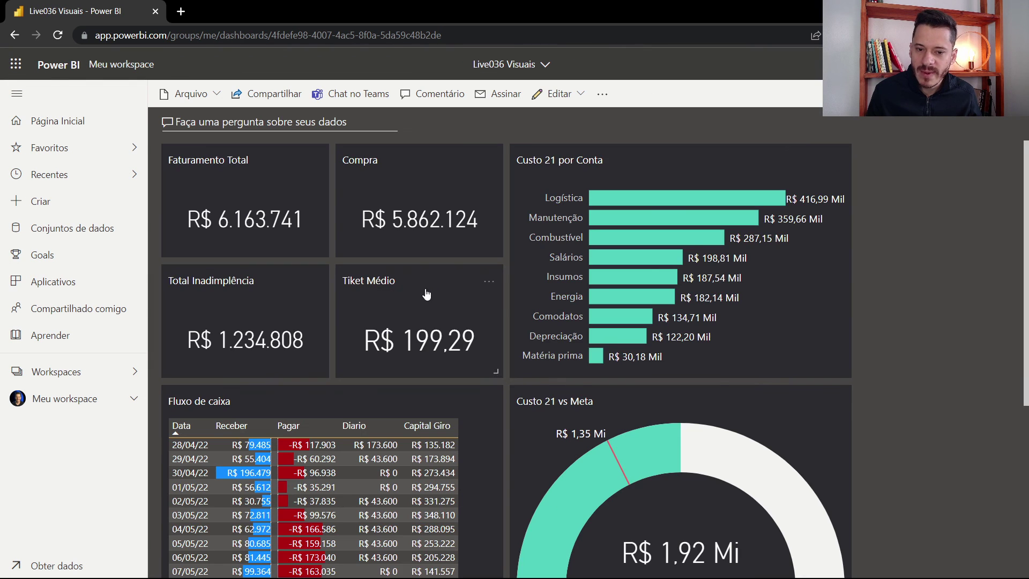
{"action": "scroll", "coordinate": [619, 341], "scroll_direction": "down", "scroll_amount": 1}
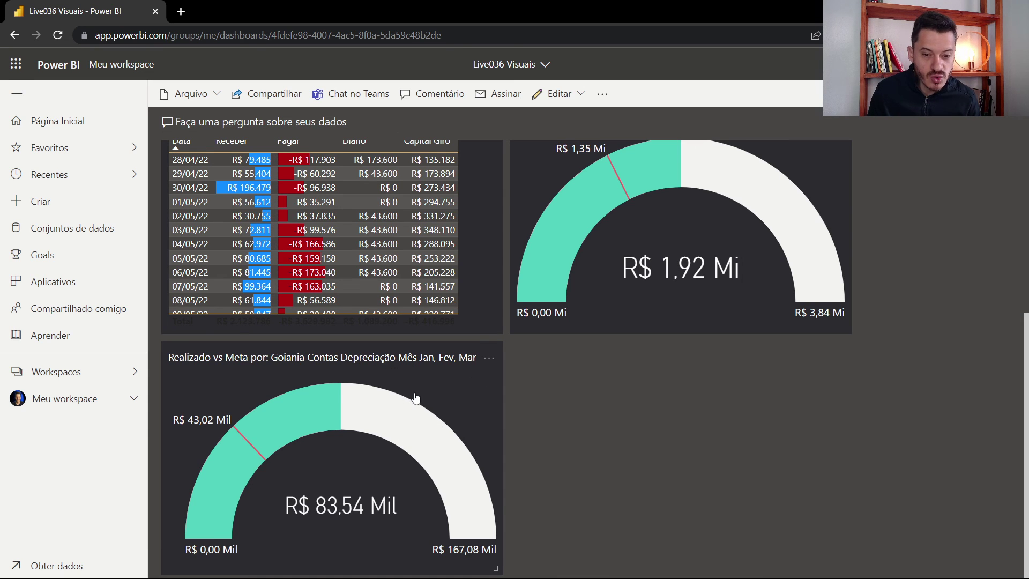
{"action": "scroll", "coordinate": [853, 351], "scroll_direction": "up", "scroll_amount": 3}
{"action": "left_click_drag", "start_coordinate": [808, 324], "coordinate": [778, 458]}
{"action": "scroll", "coordinate": [778, 459], "scroll_direction": "down", "scroll_amount": 2}
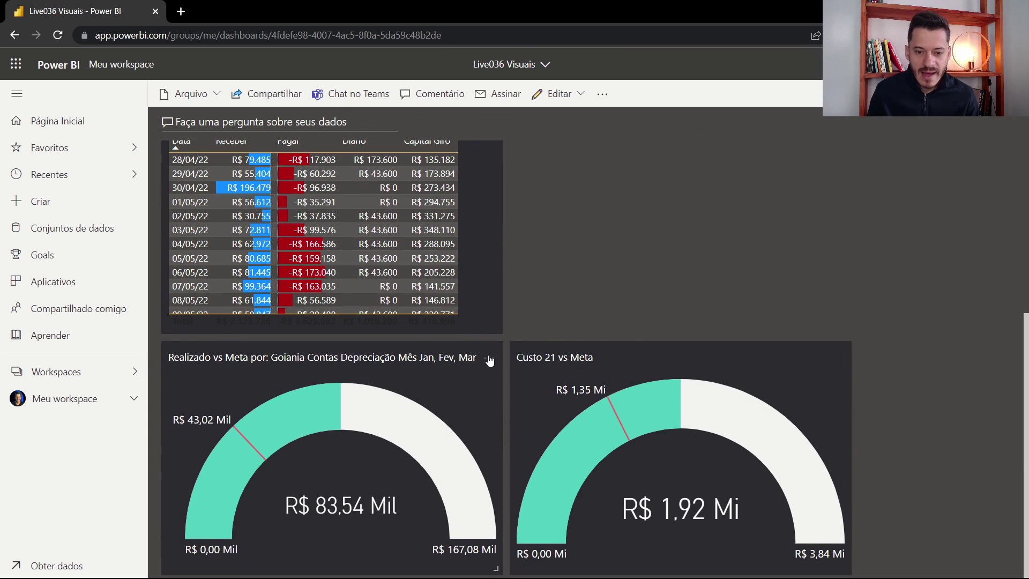
{"action": "left_click", "coordinate": [487, 358]}
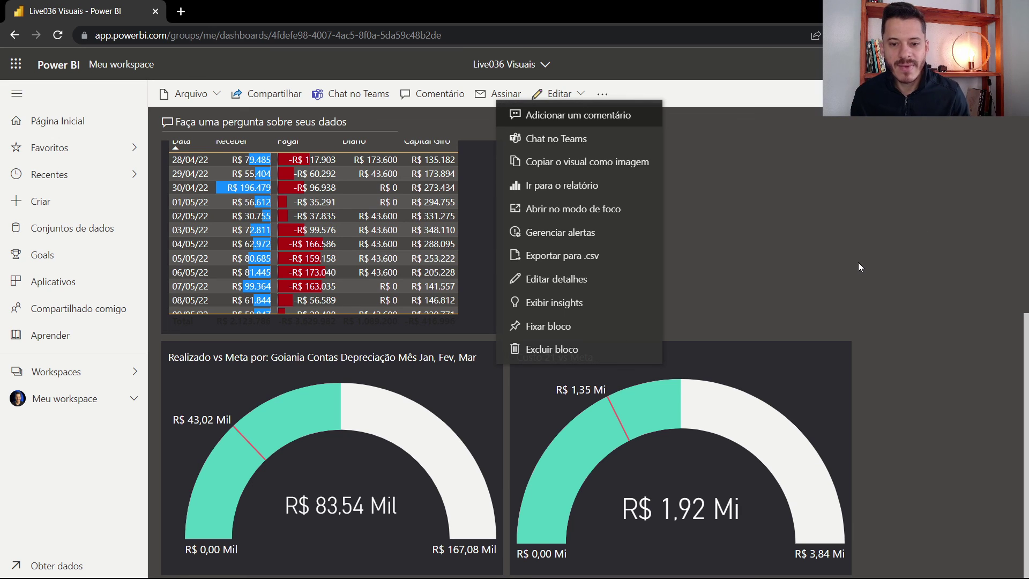
{"action": "left_click", "coordinate": [861, 248]}
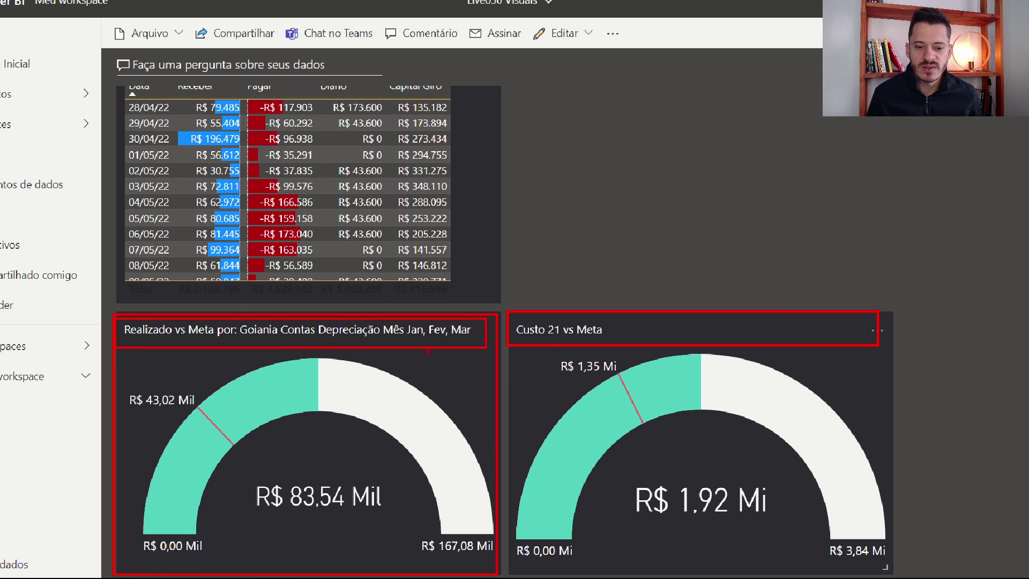
Step: Frame the title of the pinned Realizado vs Meta tile with a red annotation rectangle, and exit annotation mode
{"action": "mouse_move", "coordinate": [132, 371]}
{"action": "left_mouse_down"}
{"action": "mouse_move", "coordinate": [365, 444]}
{"action": "mouse_move", "coordinate": [481, 569]}
{"action": "left_mouse_up"}
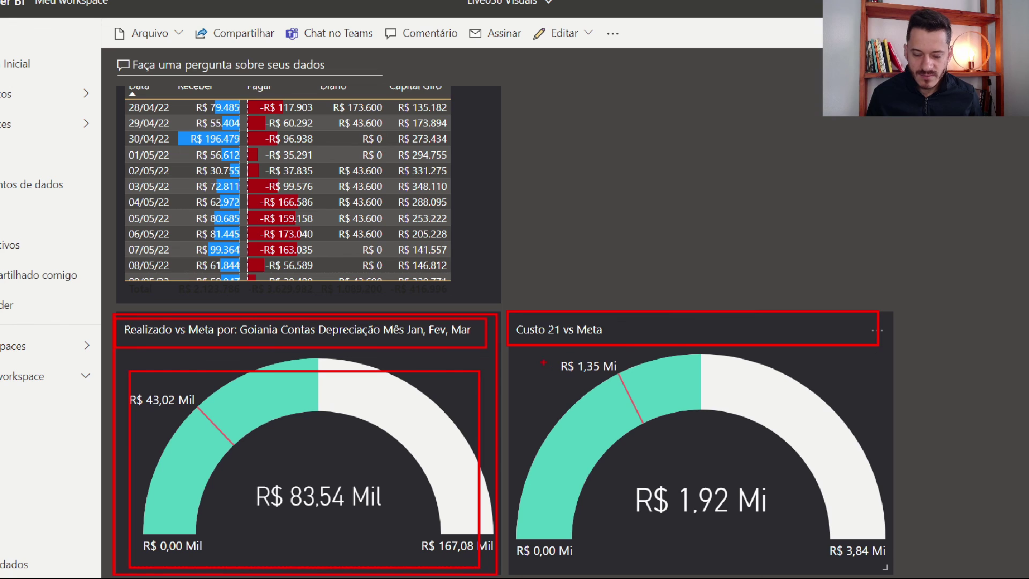
{"action": "key", "text": "ctrl+z"}
{"action": "key", "text": "ctrl+z"}
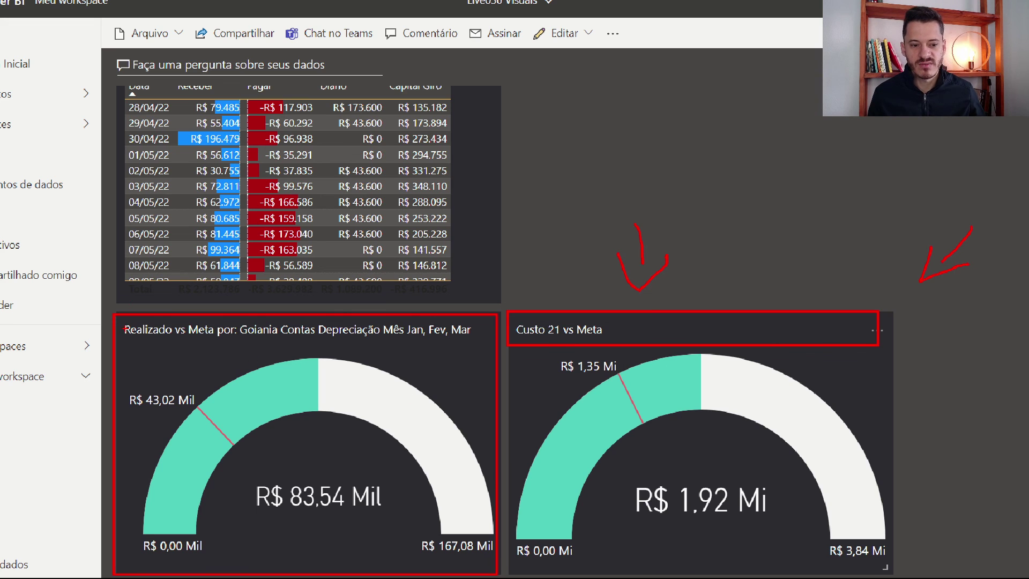
{"action": "left_click_drag", "start_coordinate": [119, 319], "coordinate": [141, 327]}
{"action": "left_click_drag", "start_coordinate": [405, 333], "coordinate": [476, 344]}
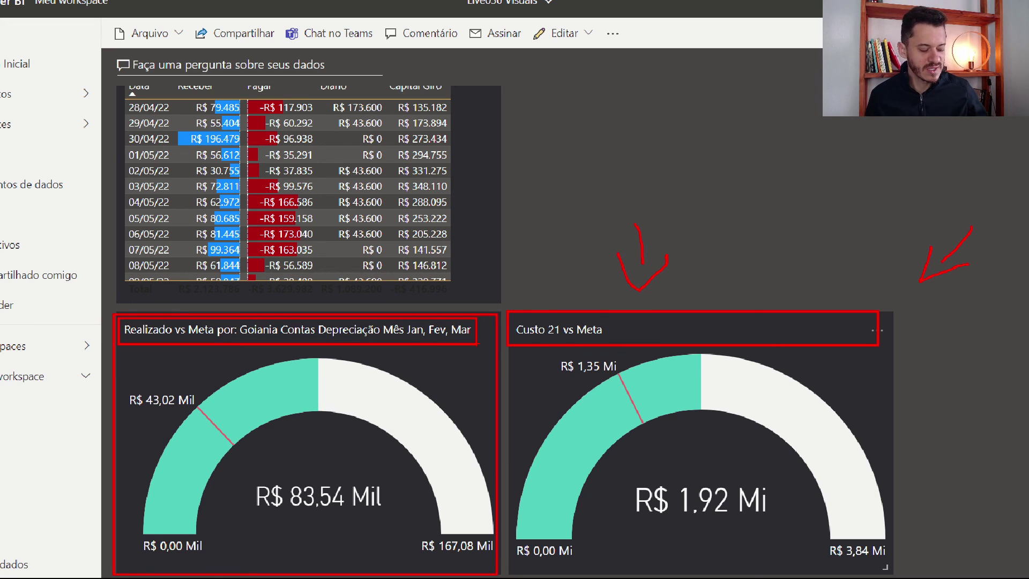
{"action": "key", "text": "Escape"}
Step: Open the source report from the pinned gauge tile and filter it to months Jan through Abr and the account Comodatos
{"action": "left_click", "coordinate": [364, 365]}
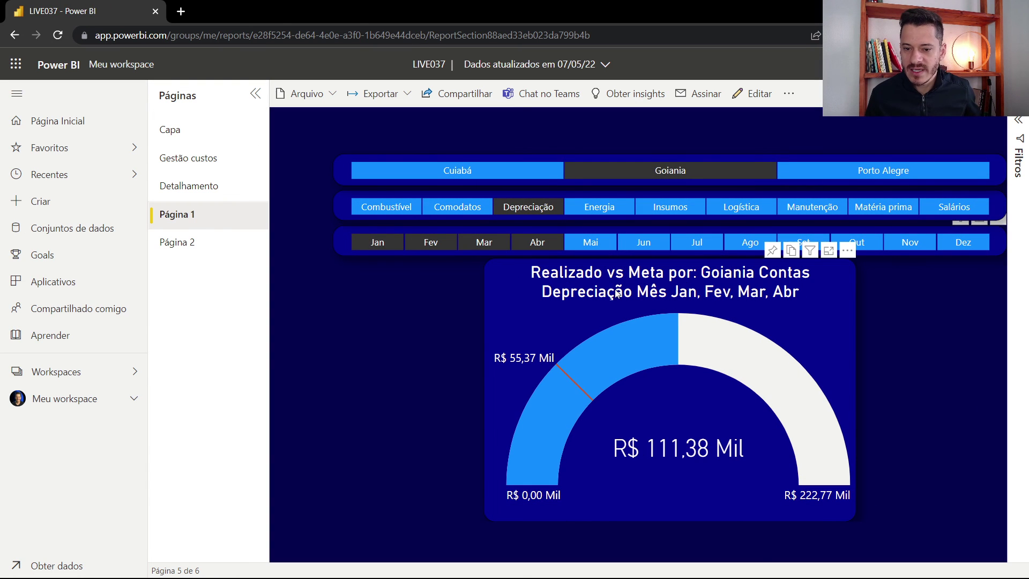
{"action": "left_click", "coordinate": [600, 244]}
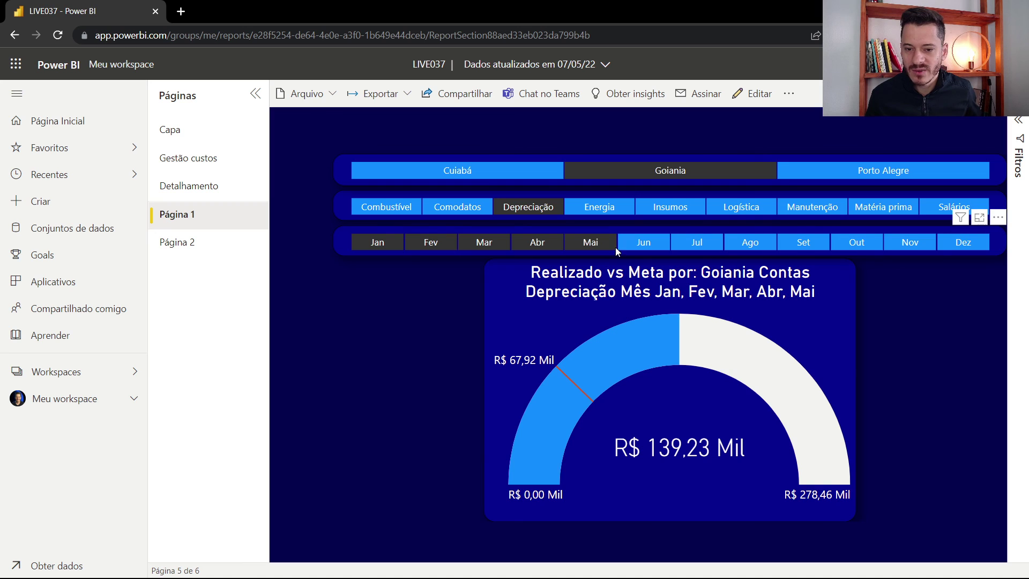
{"action": "left_click", "coordinate": [589, 244]}
{"action": "left_click", "coordinate": [536, 240]}
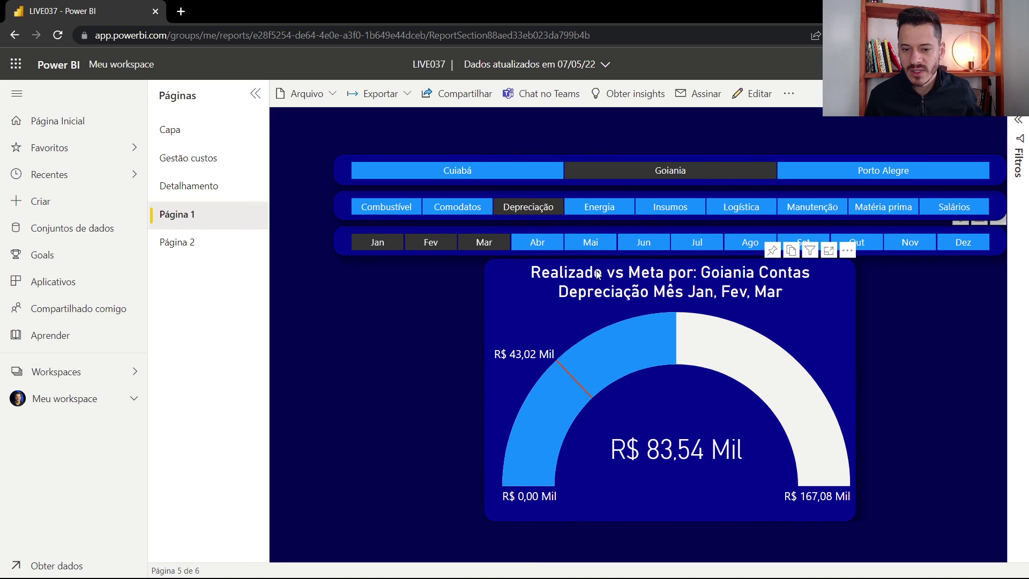
{"action": "left_click", "coordinate": [519, 246]}
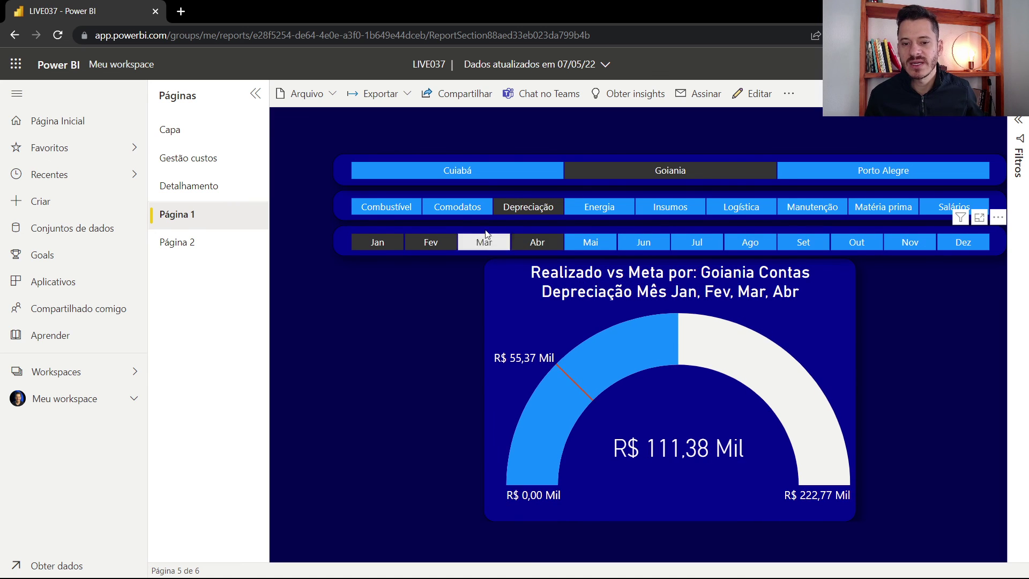
{"action": "left_click", "coordinate": [467, 212]}
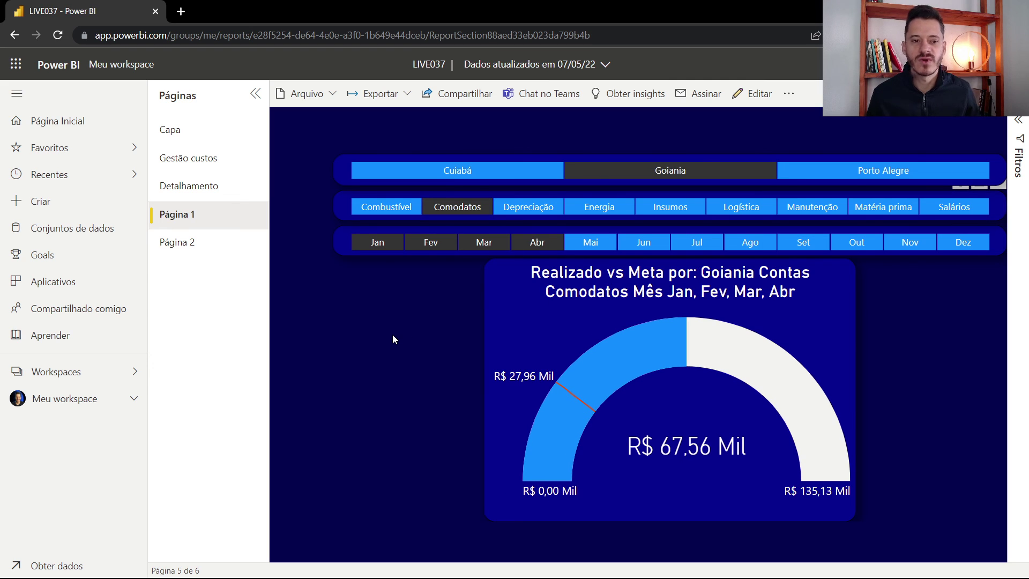